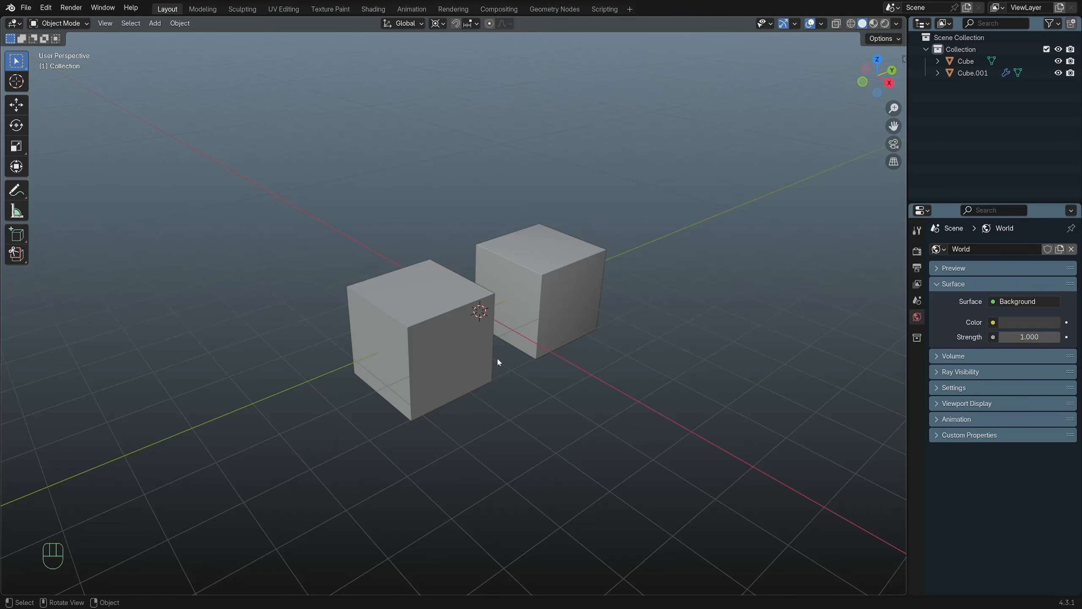
Inspect the two cubes up close in solid shading, comparing the sharp edges of one with the bevelled edges of the other.
scroll(562, 379, "up", 2)
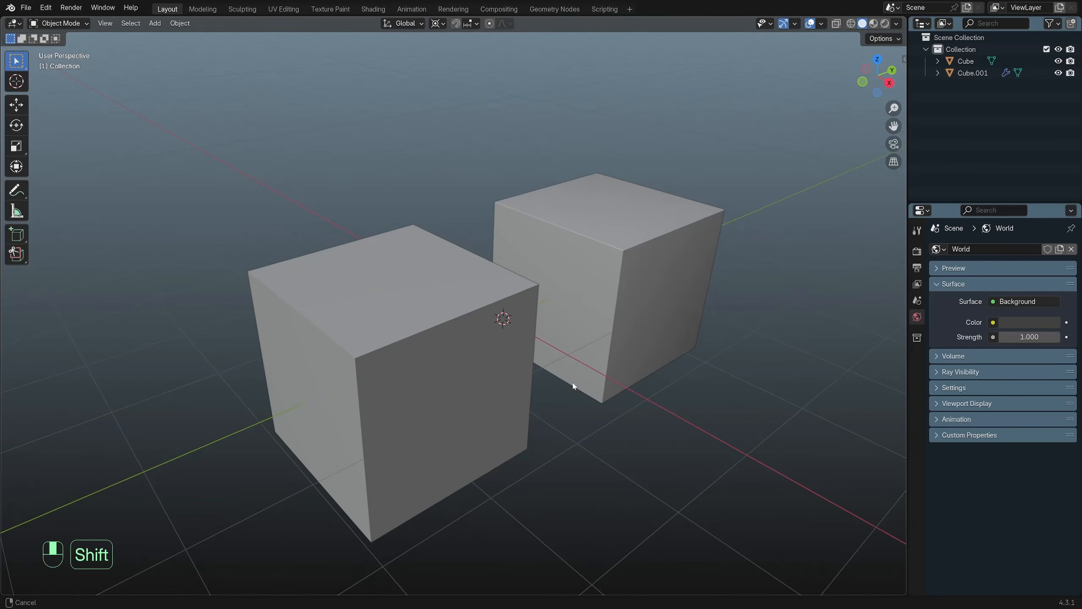
scroll(576, 390, "up", 3)
left_click(372, 358)
scroll(372, 358, "down", 3)
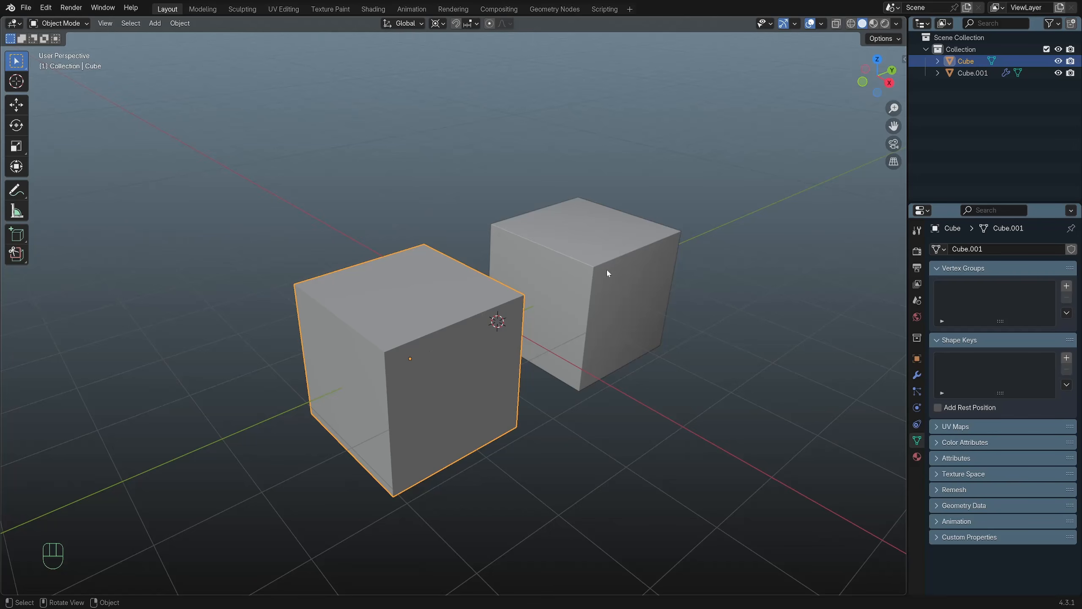
left_click(596, 257)
left_click(732, 188)
scroll(698, 297, "up", 2)
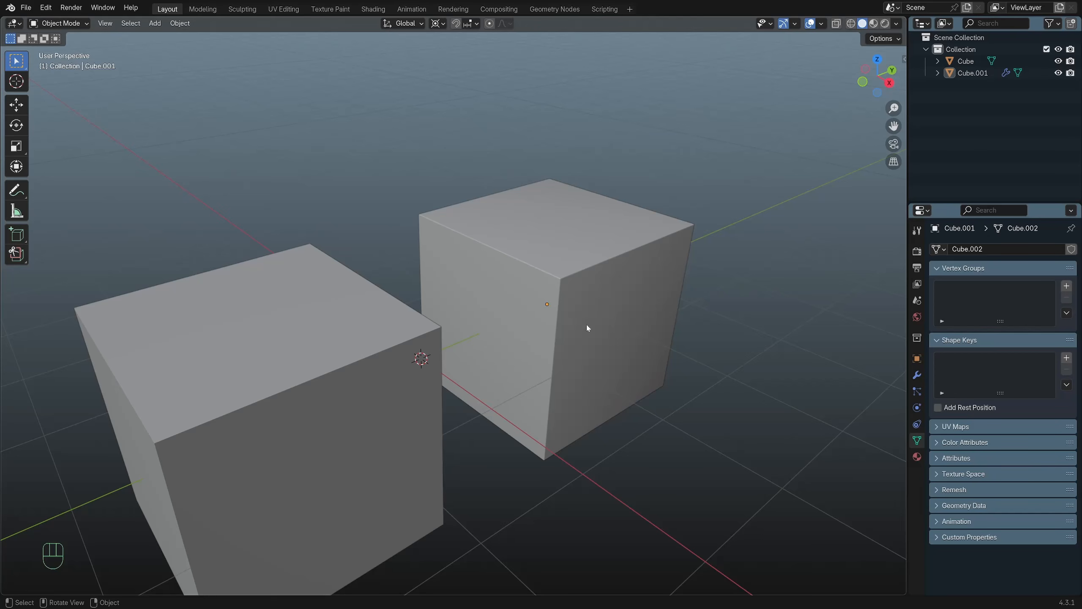
scroll(360, 358, "up", 4)
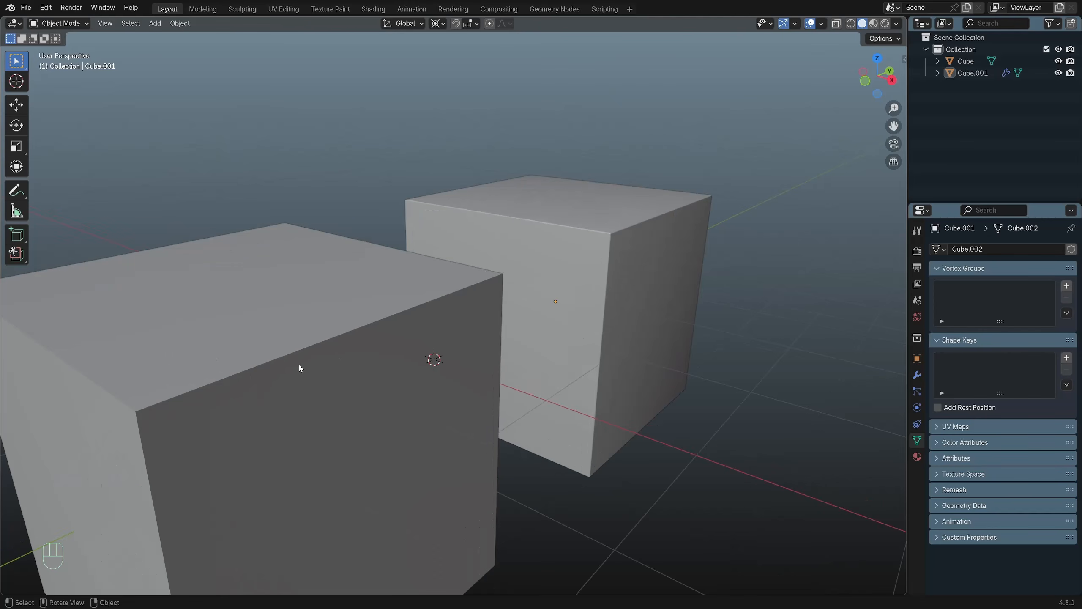
scroll(242, 407, "down", 2)
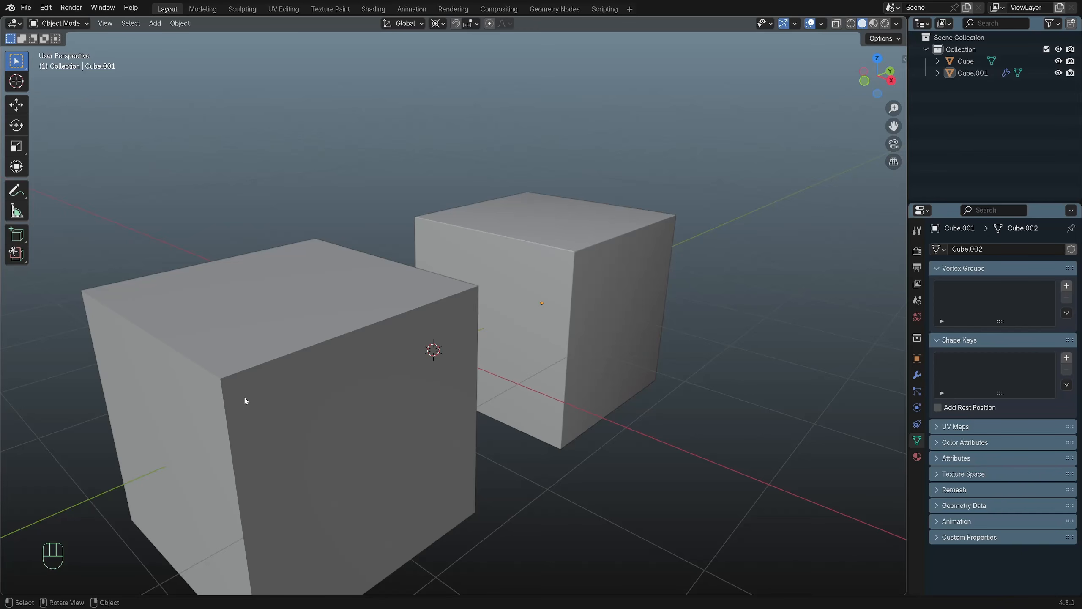
middle_click_drag(208, 378, 230, 338, "shift")
scroll(171, 341, "up", 2)
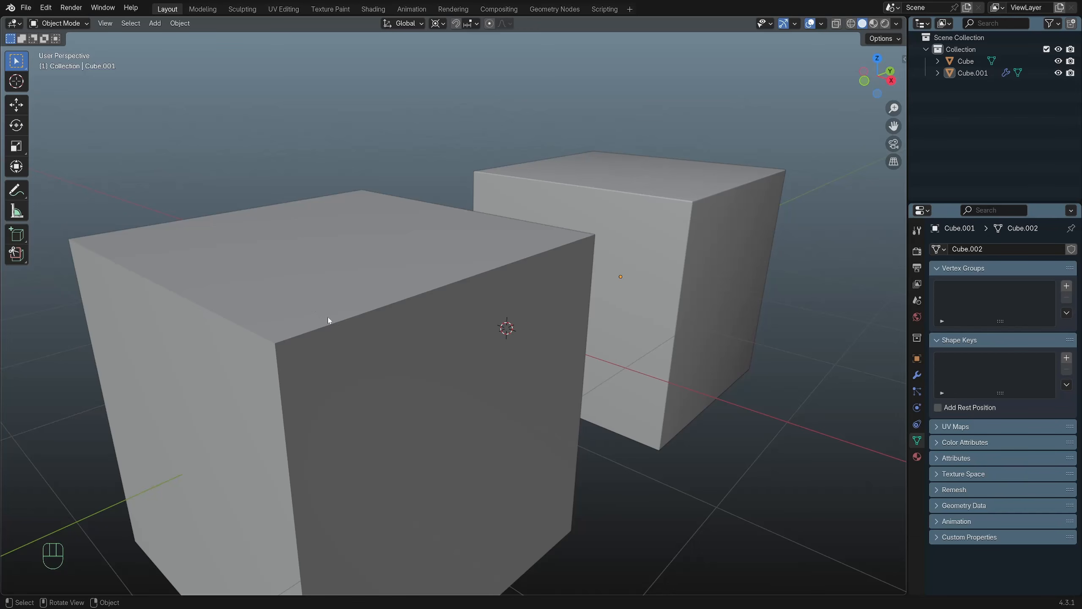
mouse_move(558, 282)
middle_mouse_down("shift")
mouse_move(480, 326)
mouse_move(426, 384)
middle_mouse_up("shift")
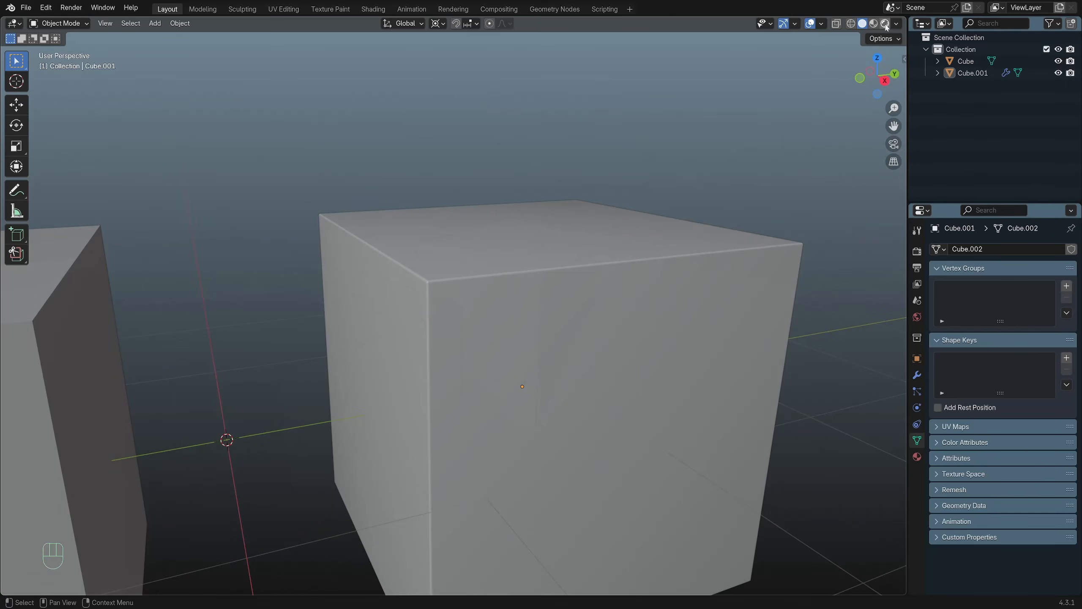
Switch the viewport to rendered shading and compare how the edges of both cubes catch the light from several angles.
left_click(885, 23)
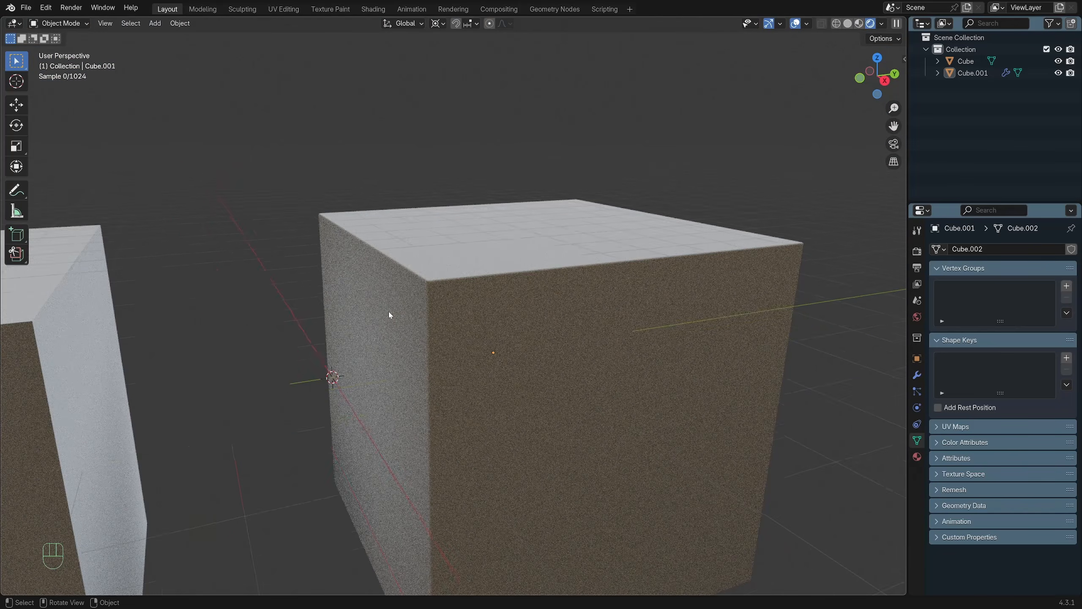
scroll(389, 314, "down", 4)
middle_click_drag(483, 314, 671, 377)
scroll(652, 371, "up", 3)
scroll(672, 377, "down", 1)
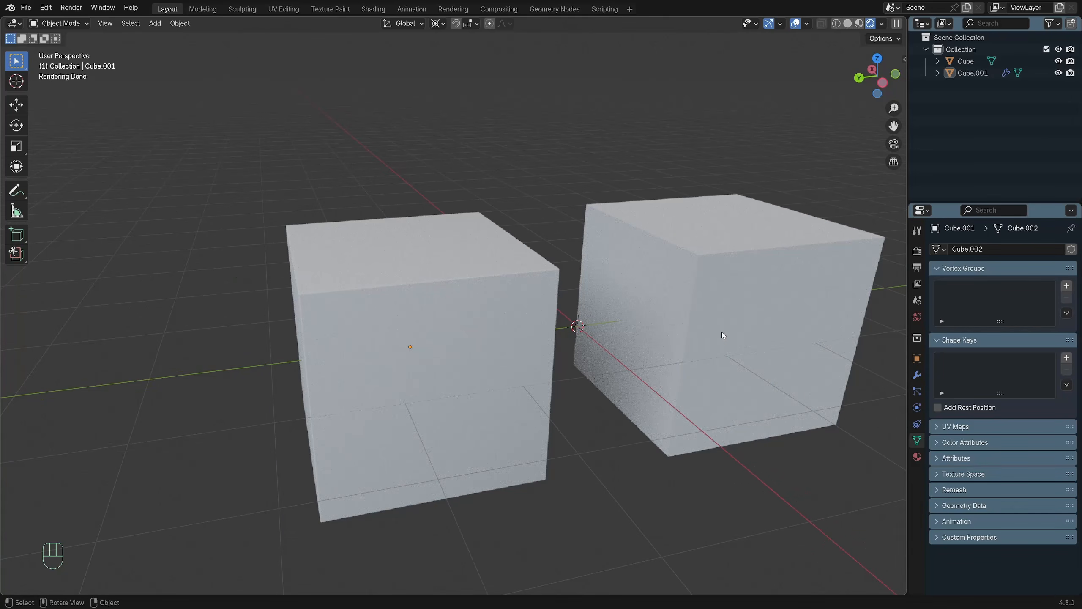
scroll(722, 332, "down", 1)
middle_click_drag(732, 333, 632, 261, "shift")
scroll(633, 346, "up", 2)
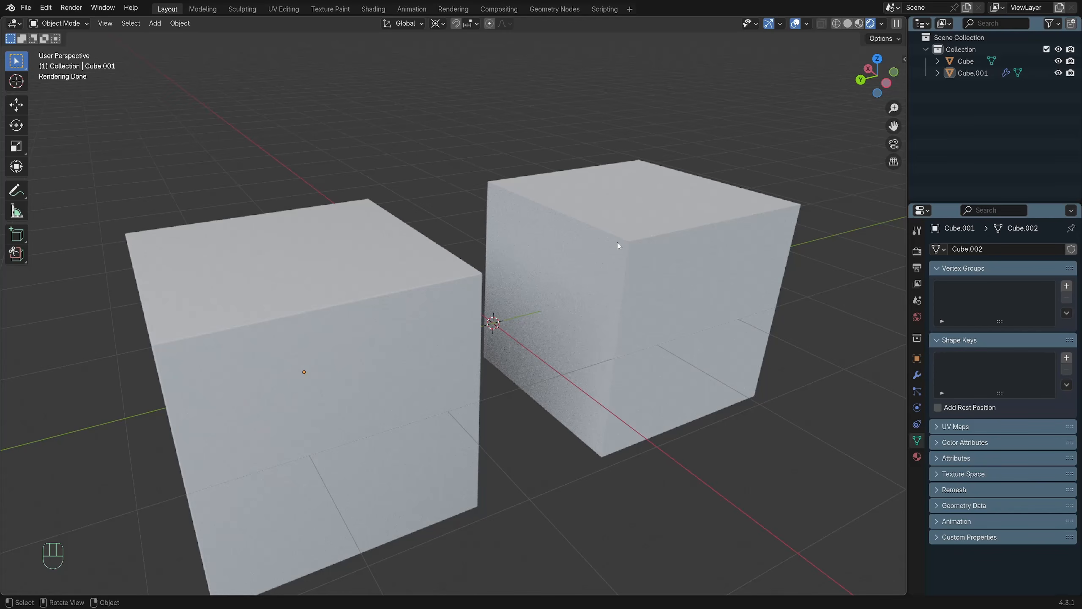
middle_click_drag(539, 331, 572, 308)
middle_click_drag(465, 374, 616, 339, "shift")
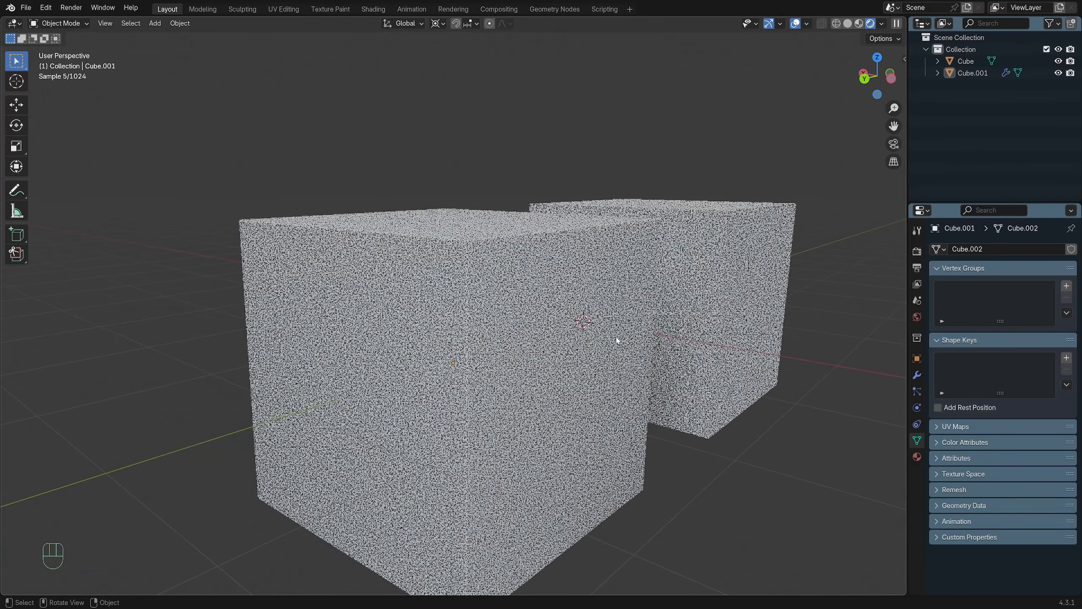
scroll(496, 297, "down", 4)
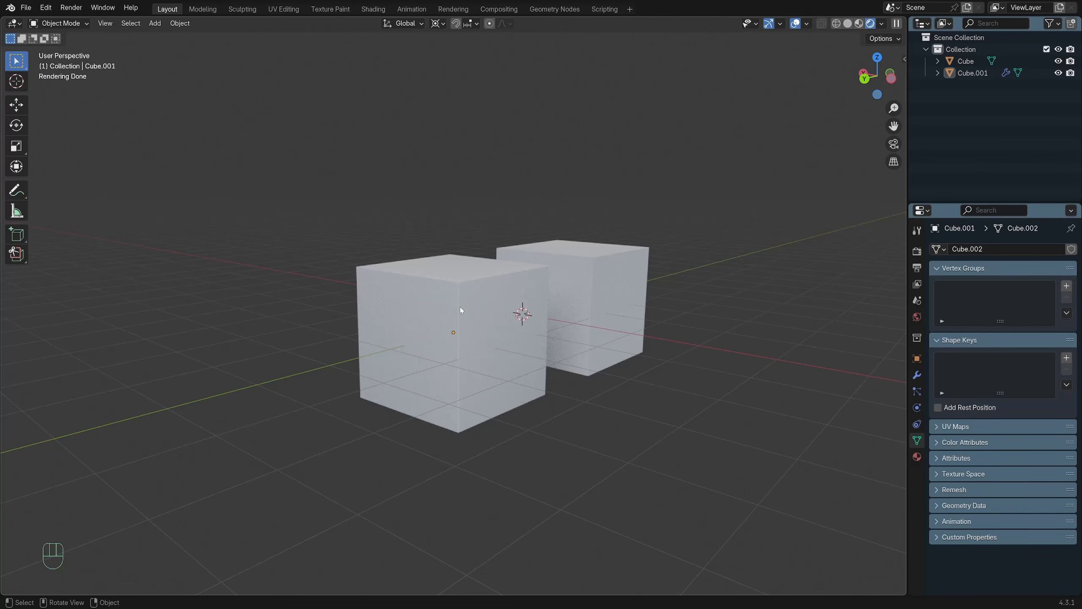
scroll(475, 315, "up", 3)
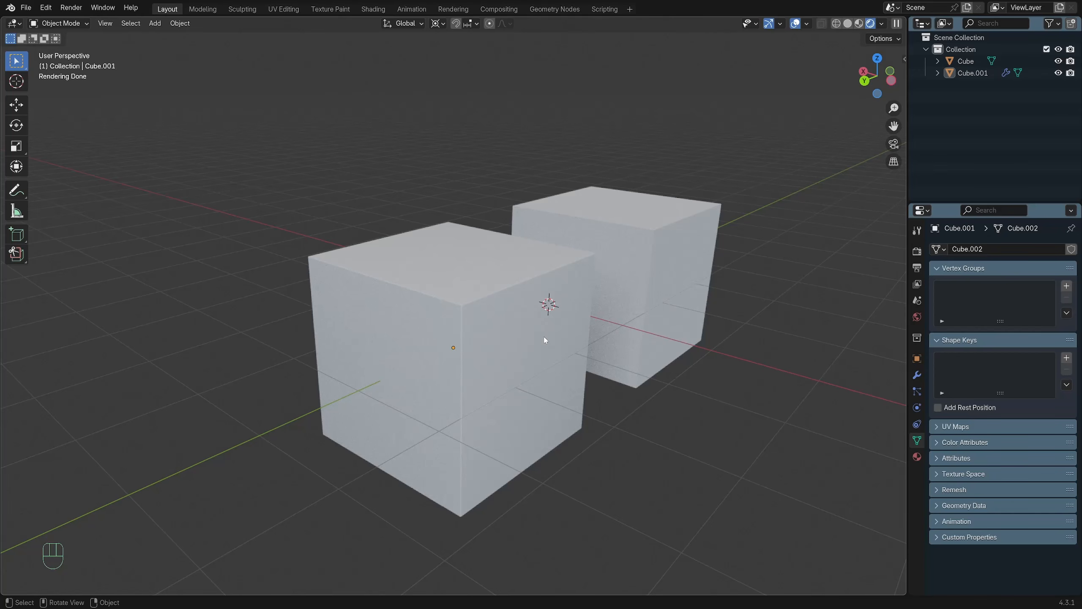
Add a level 2 subdivision to the plain cube that has no bevel.
left_click(643, 232)
scroll(659, 253, "down", 3)
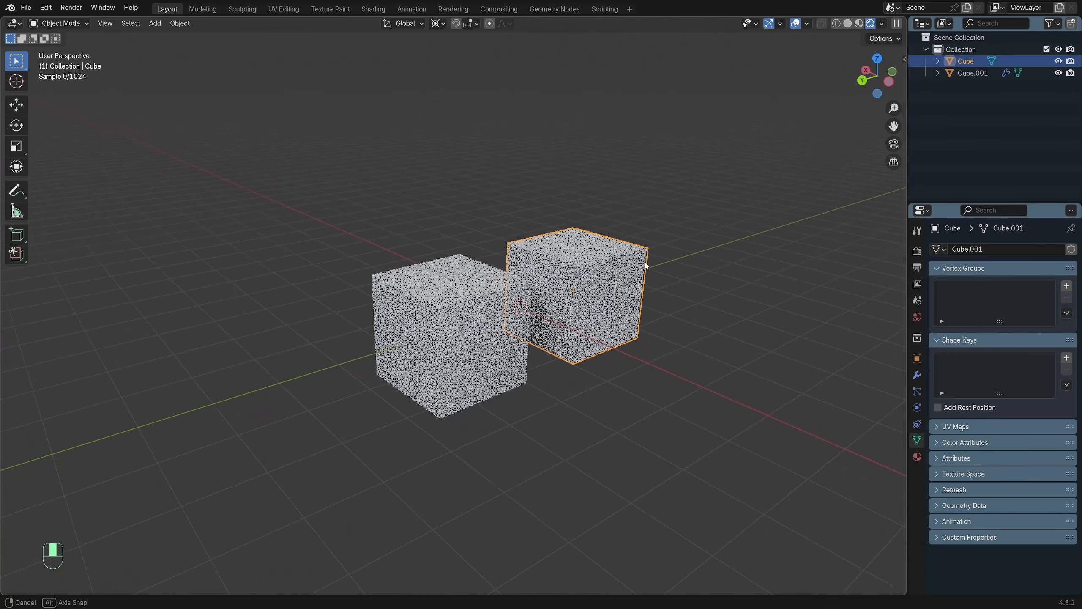
middle_click_drag(612, 277, 619, 316)
scroll(619, 316, "up", 2)
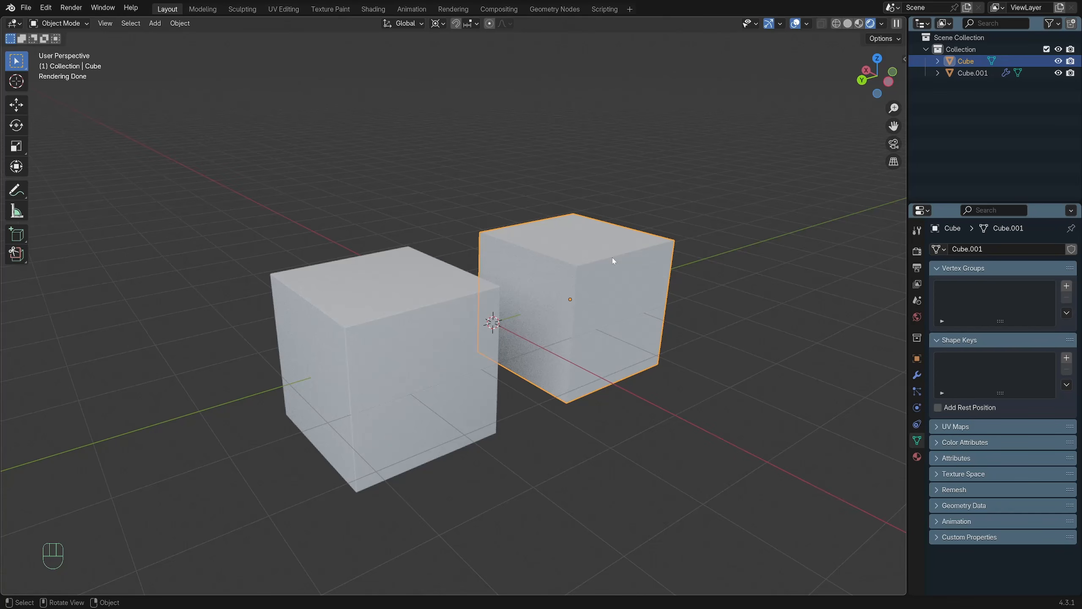
key("ctrl")
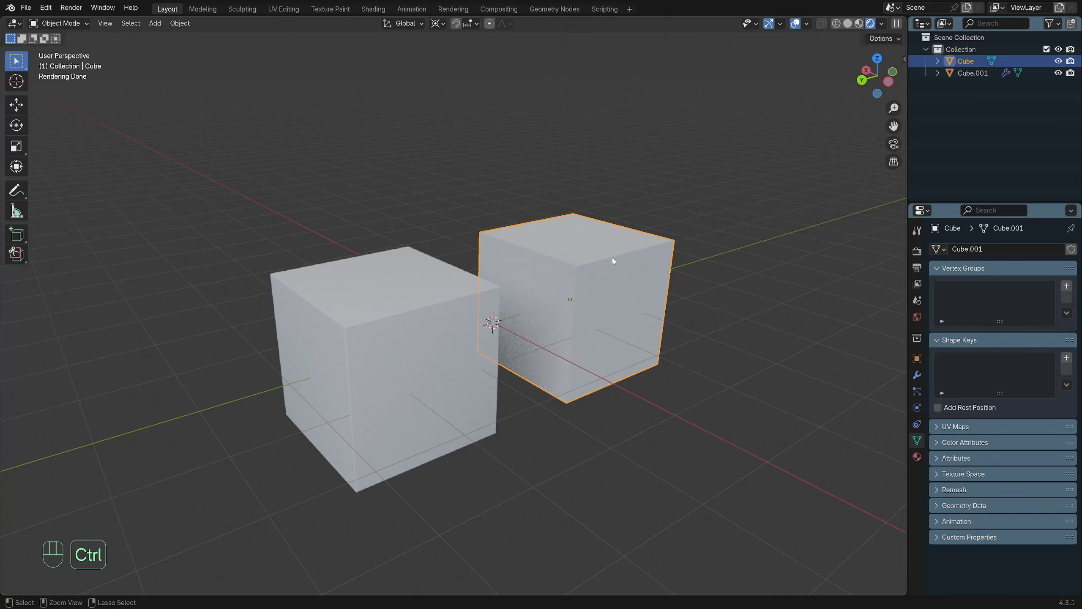
key("ctrl+2")
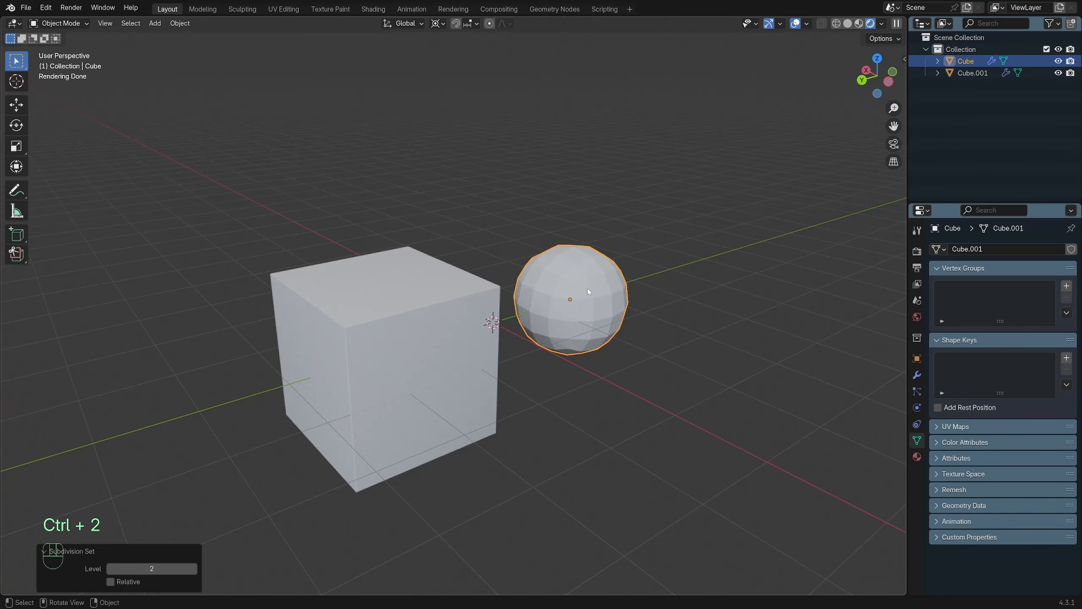
Add a level 2 subdivision to the bevelled cube and inspect its edges up close.
left_click(381, 307)
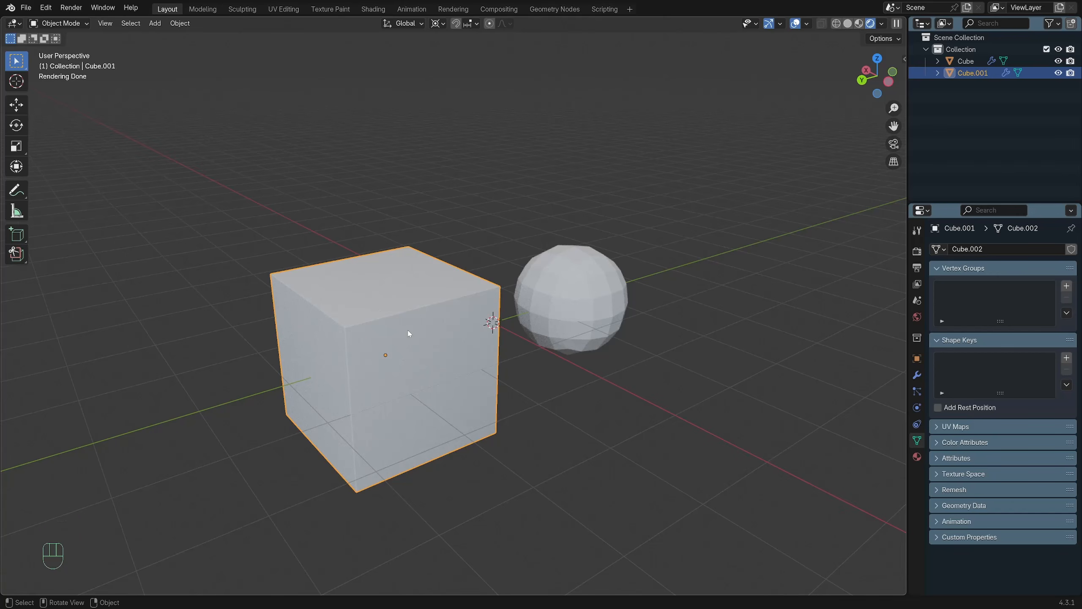
key("ctrl")
key("ctrl+2")
scroll(422, 354, "up", 5)
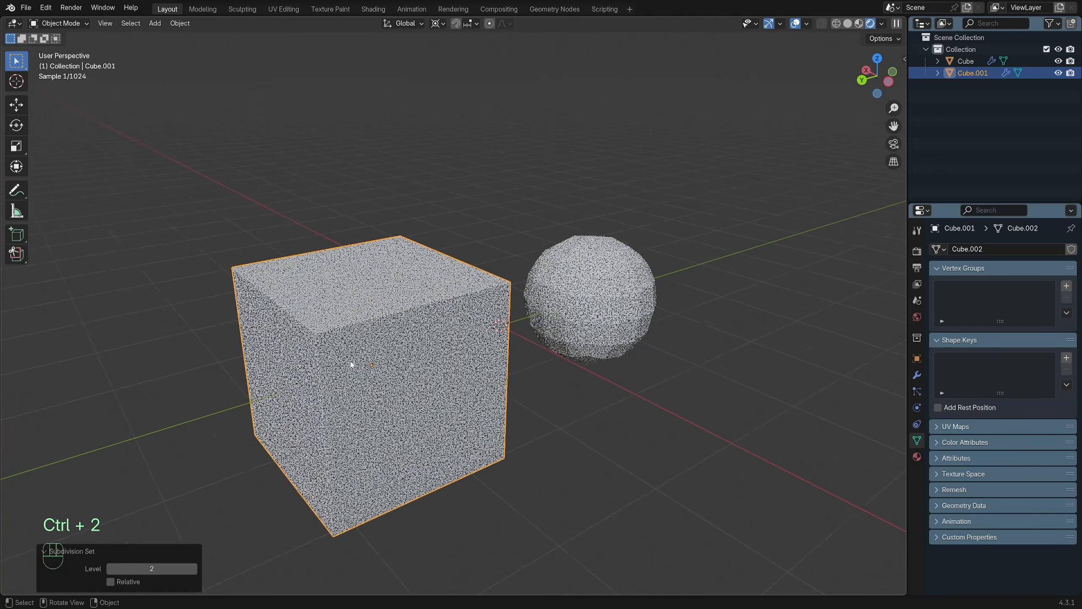
scroll(386, 332, "up", 1)
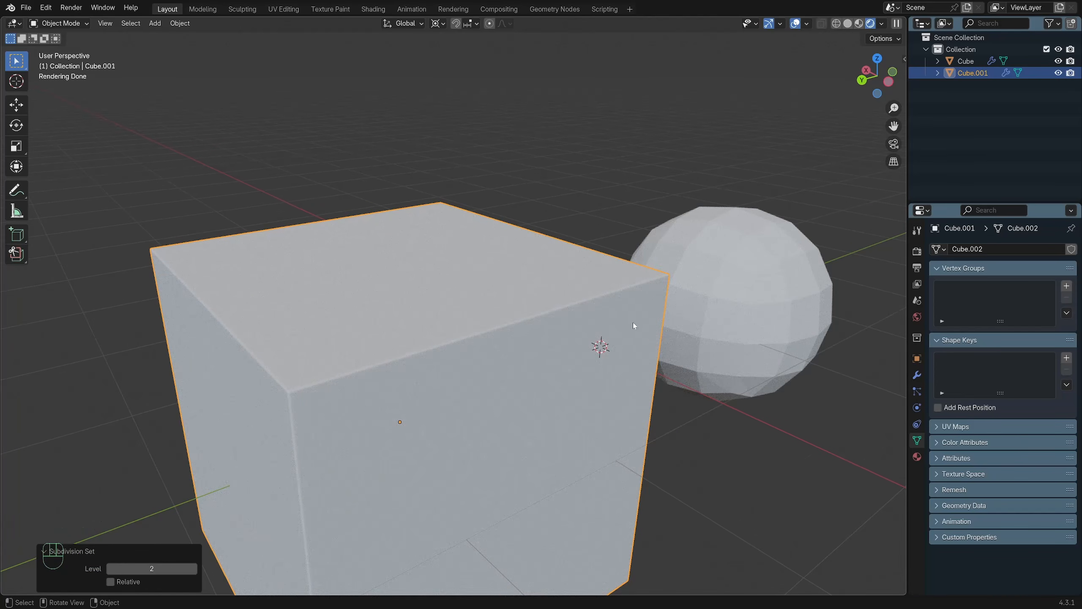
Display the bevelled cube's modifiers and fine-tune the Bevel amount.
left_click(916, 375)
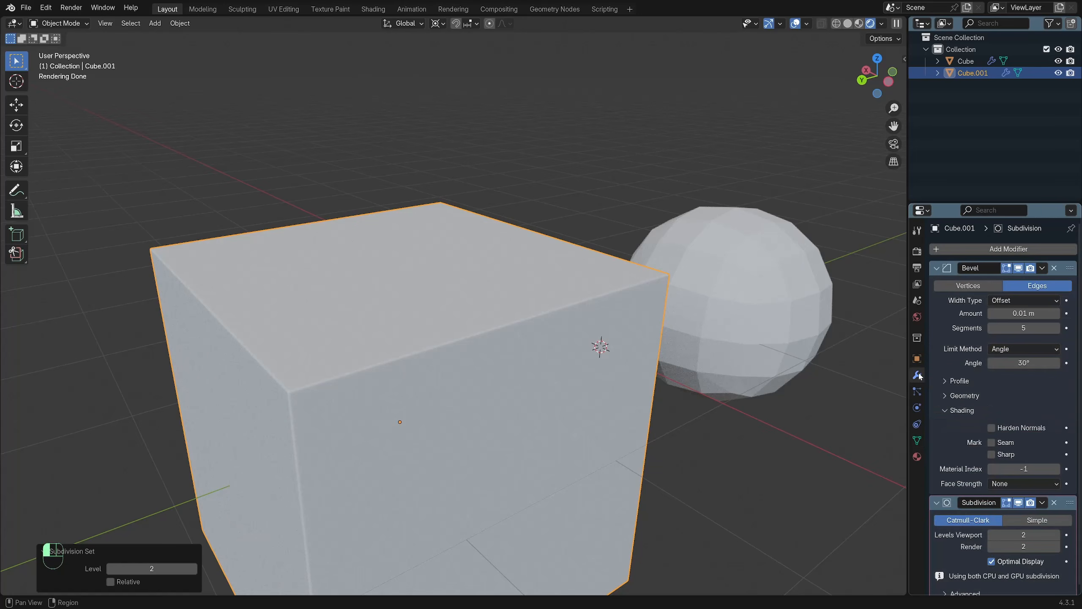
scroll(1018, 507, "down", 1)
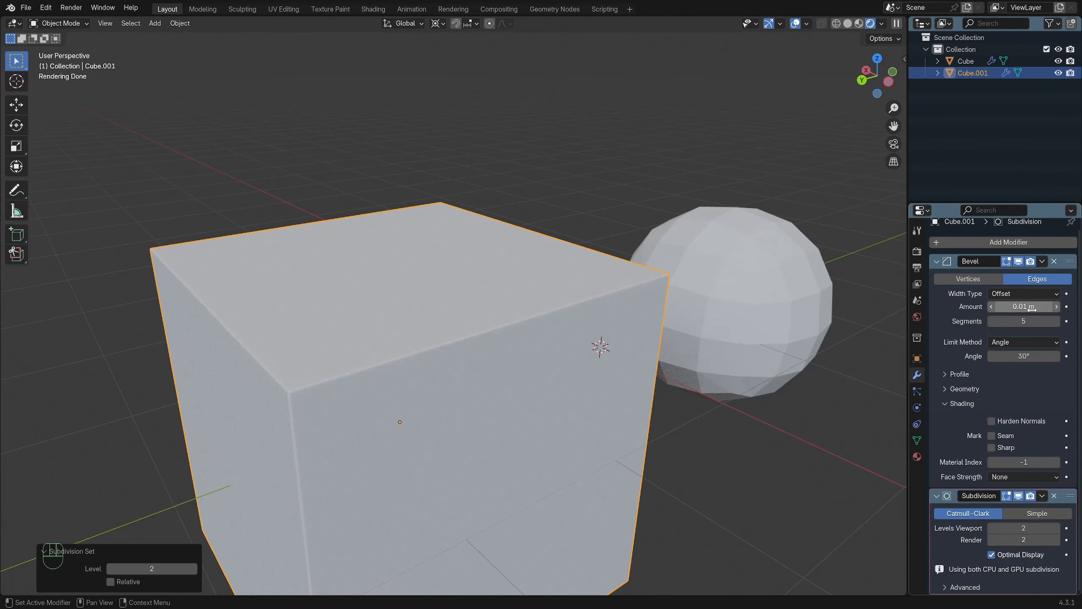
mouse_move(1024, 307)
left_mouse_down("shift")
mouse_move(1057, 307)
mouse_move(1007, 312)
mouse_move(1039, 313)
left_mouse_up("shift")
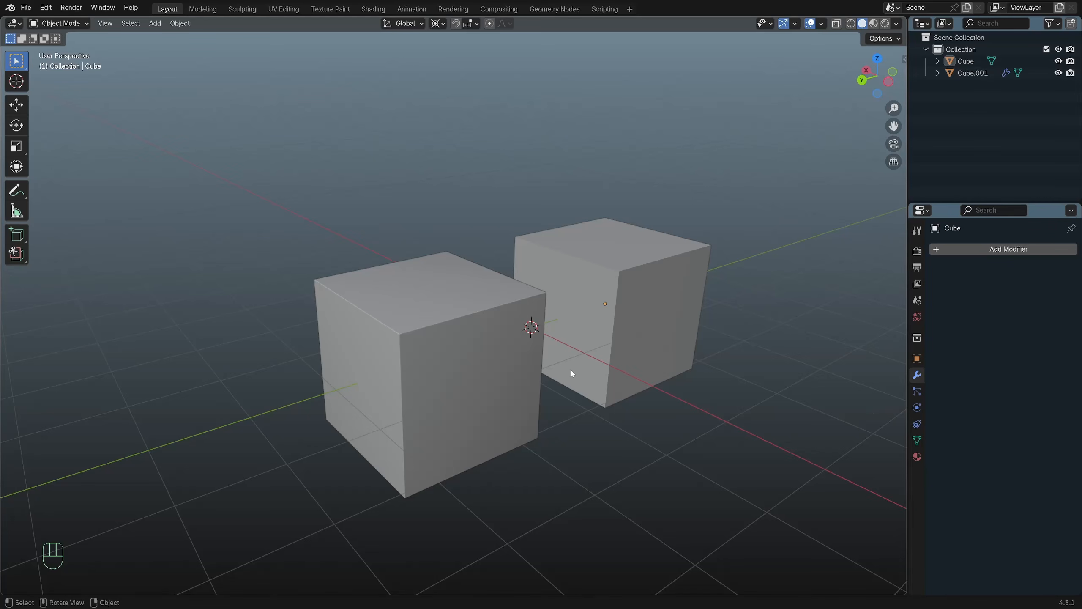
Delete the plain cube that has no modifiers.
scroll(604, 374, "down", 1)
left_click(621, 337)
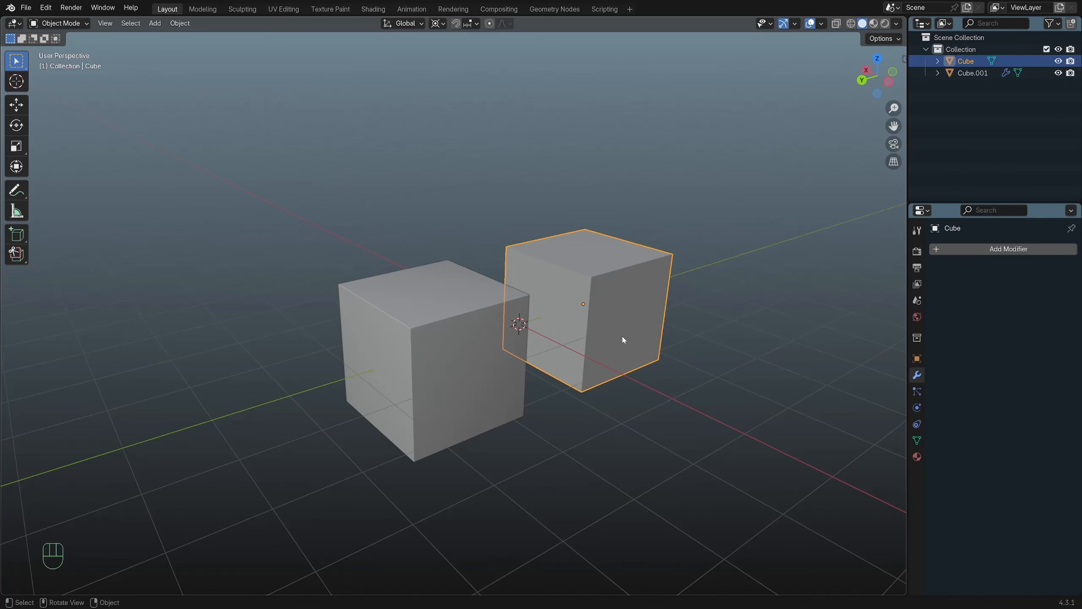
key("Delete")
Snap the remaining bevelled cube to the 3D cursor.
left_click(425, 354)
key("shift+s")
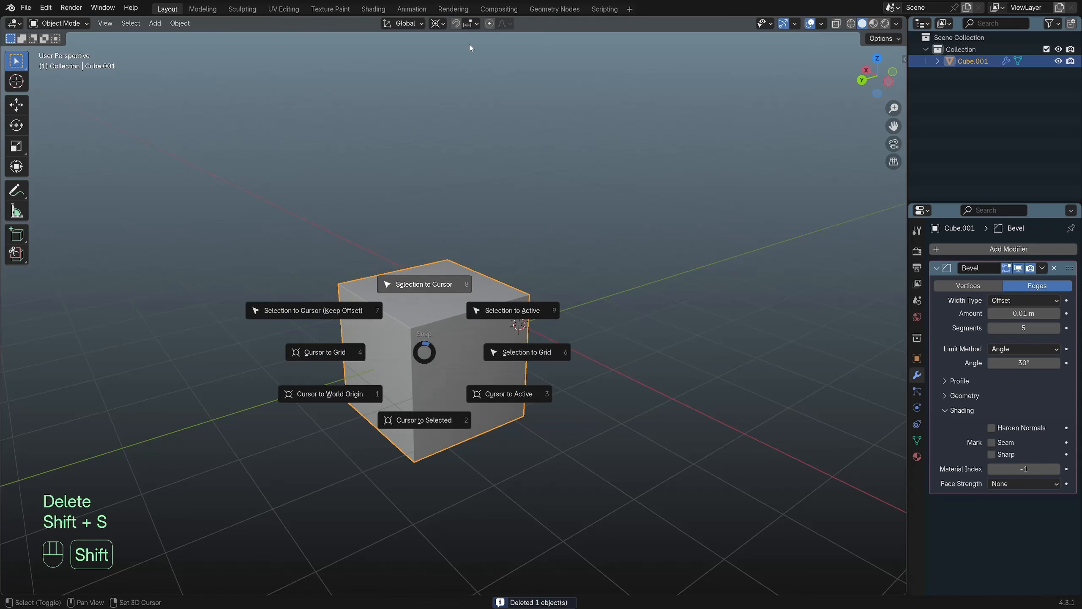
left_click(406, 278)
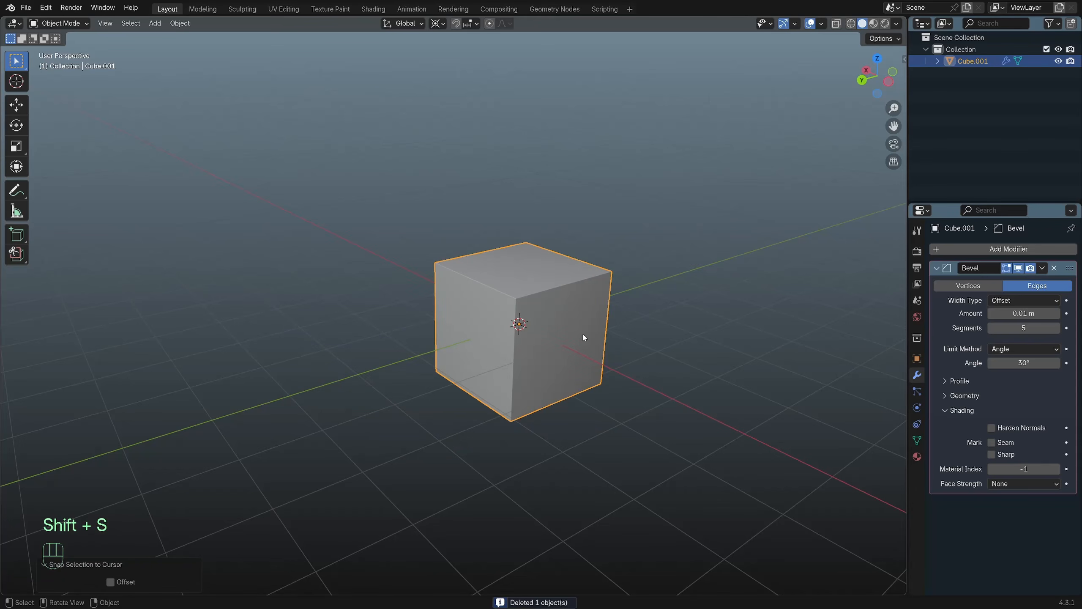
Try the Width, Depth, Percent and Absolute width types on the cube's Bevel modifier and return it to Offset.
scroll(582, 336, "up", 2)
middle_click_drag(734, 301, 741, 295)
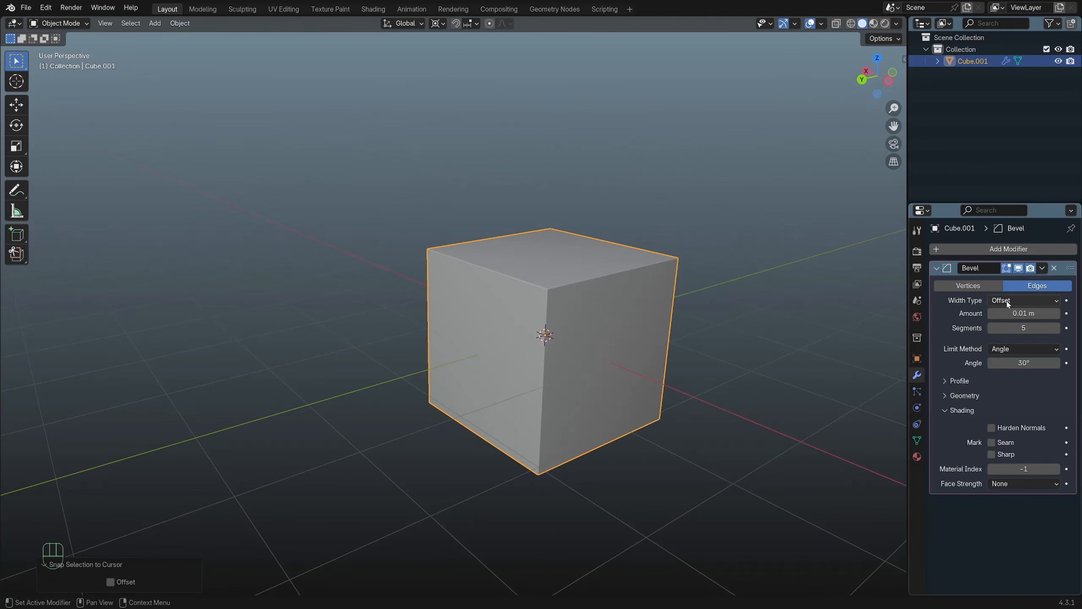
left_click(1028, 302)
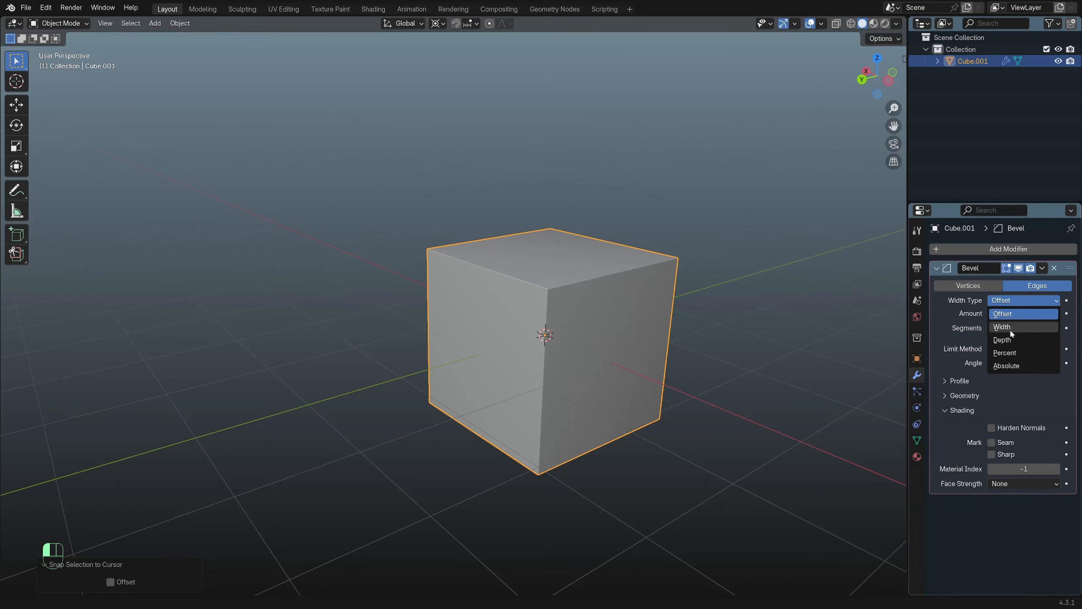
left_click(1011, 327)
left_click(1010, 299)
left_click(1011, 339)
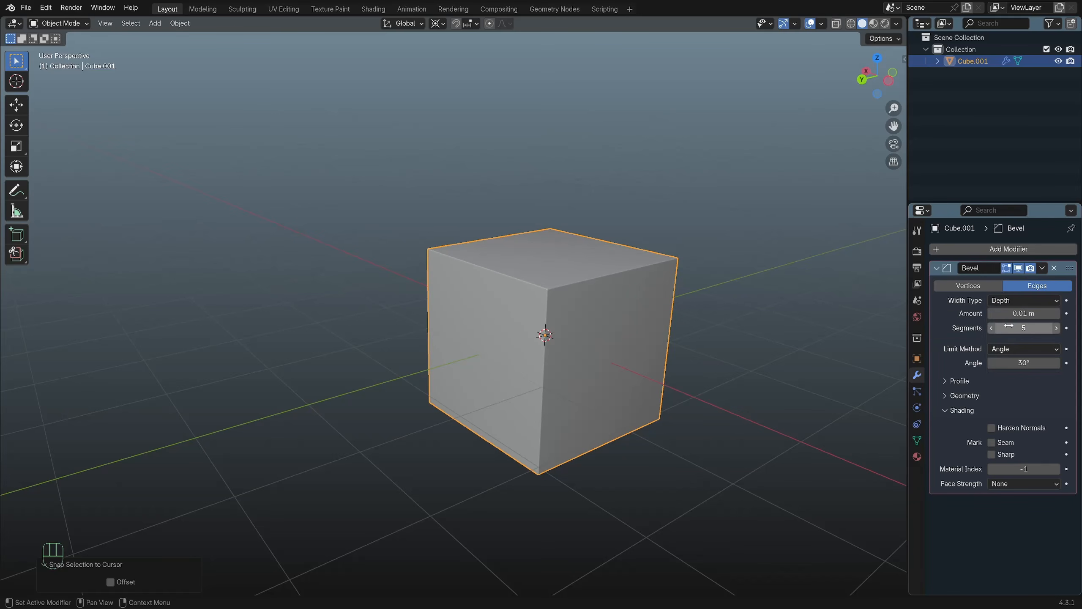
left_click(1015, 302)
left_click(1014, 352)
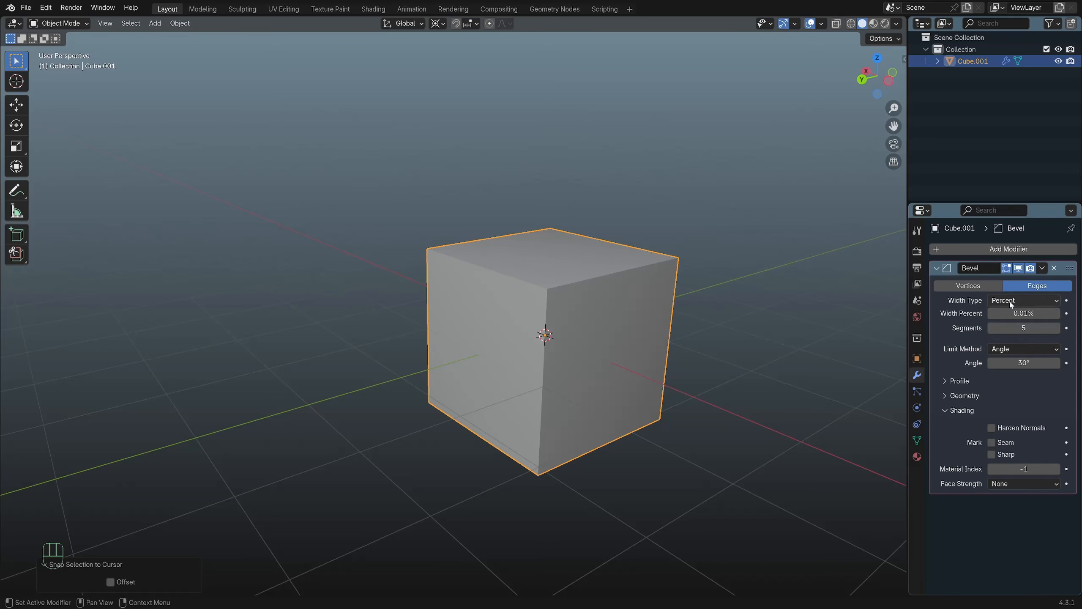
left_click(1019, 301)
left_click(1007, 365)
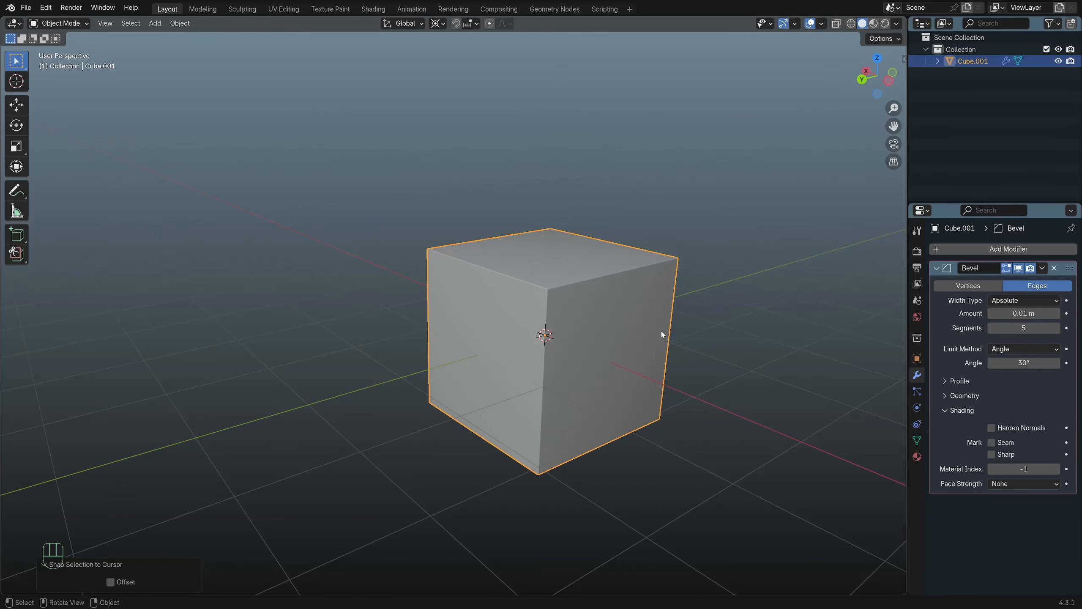
left_click(1026, 300)
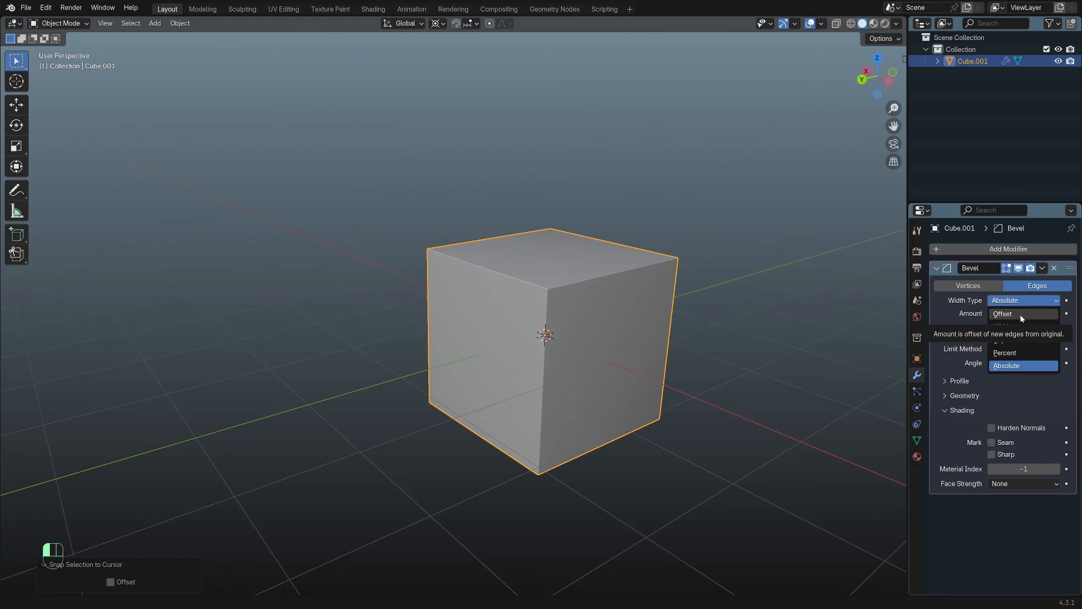
left_click(1020, 313)
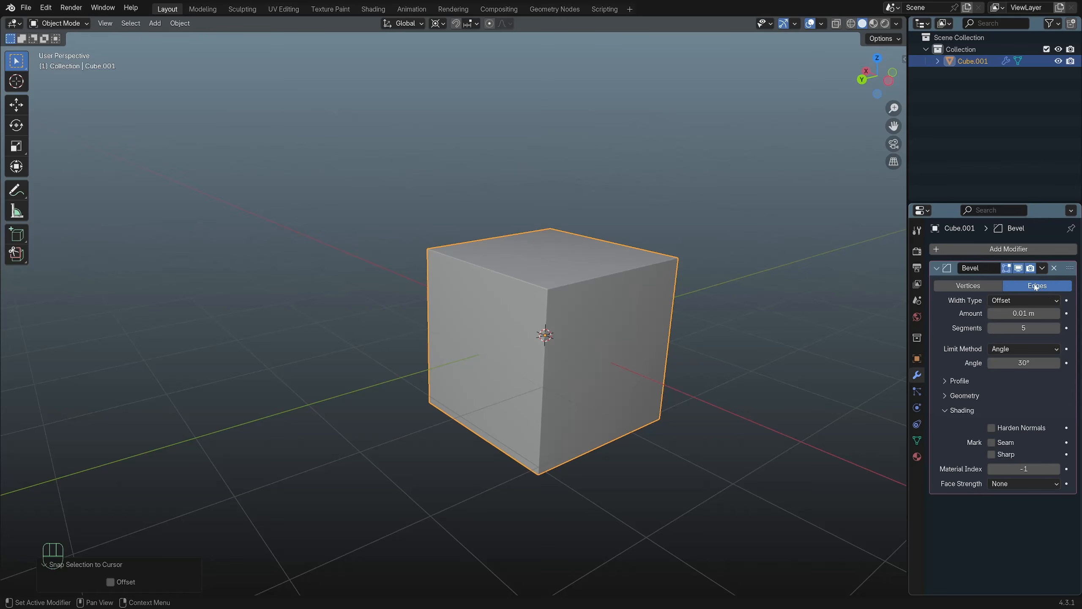
Examine the cube's bevelled edges and front corner up close in solid and wireframe display.
scroll(711, 272, "up", 2)
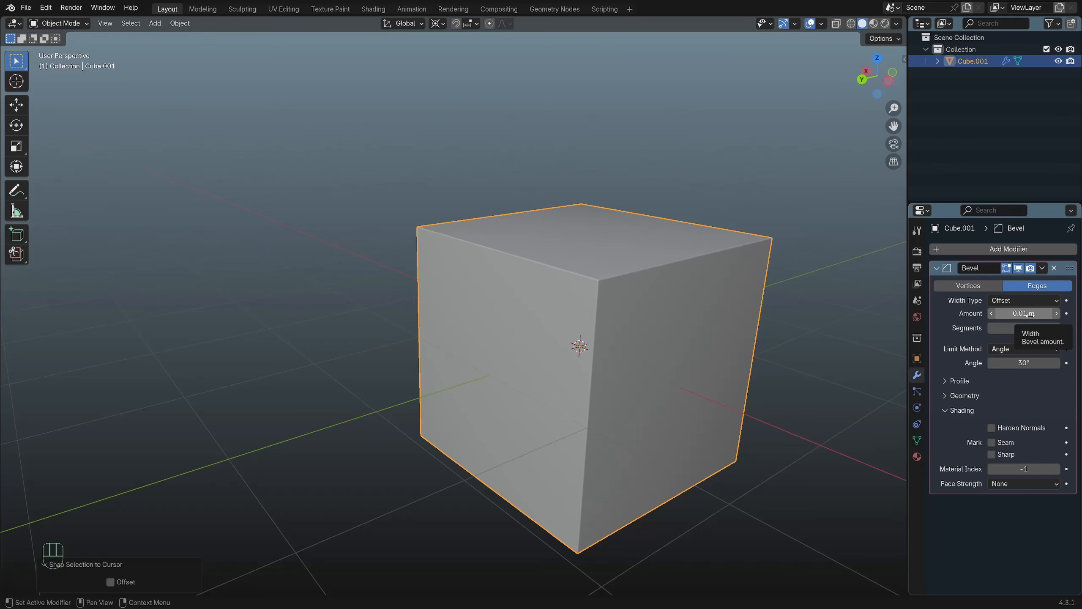
scroll(666, 306, "up", 2)
middle_click_drag(666, 297, 575, 354)
scroll(575, 354, "up", 2)
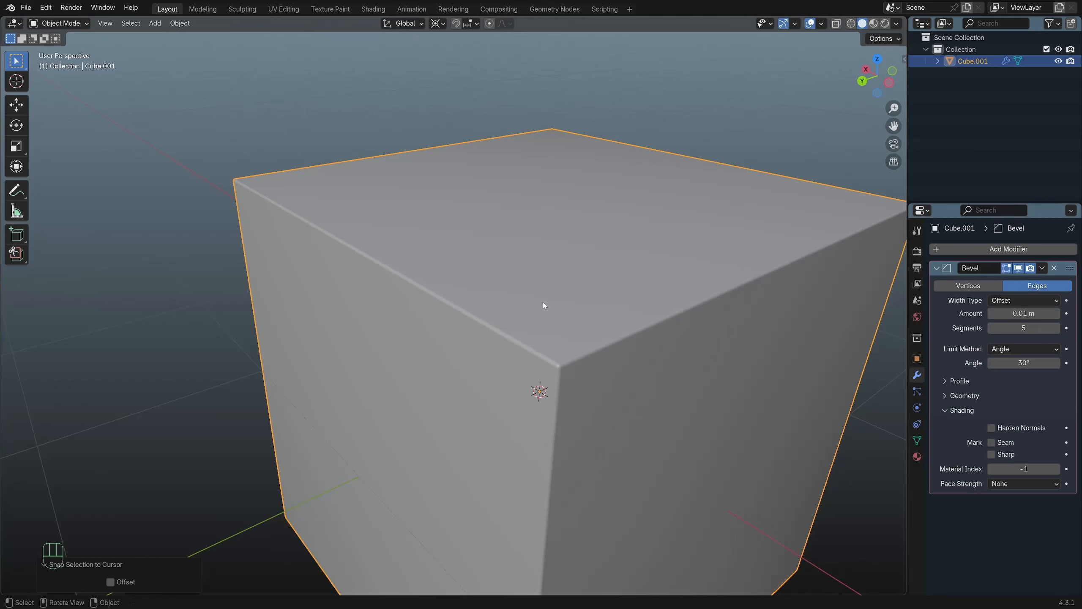
middle_click_drag(472, 257, 456, 320)
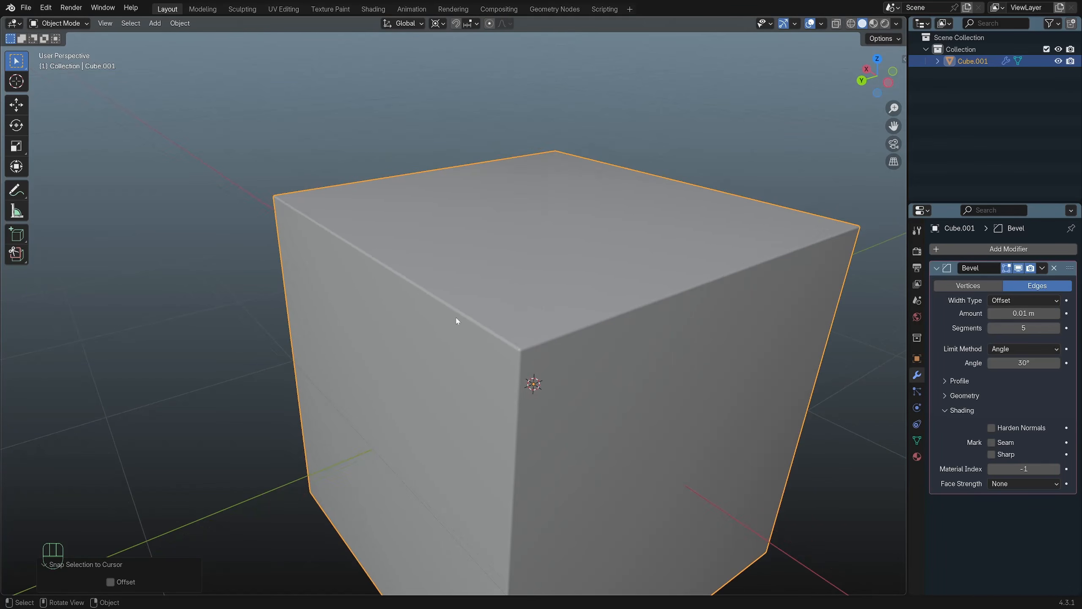
scroll(464, 314, "down", 2)
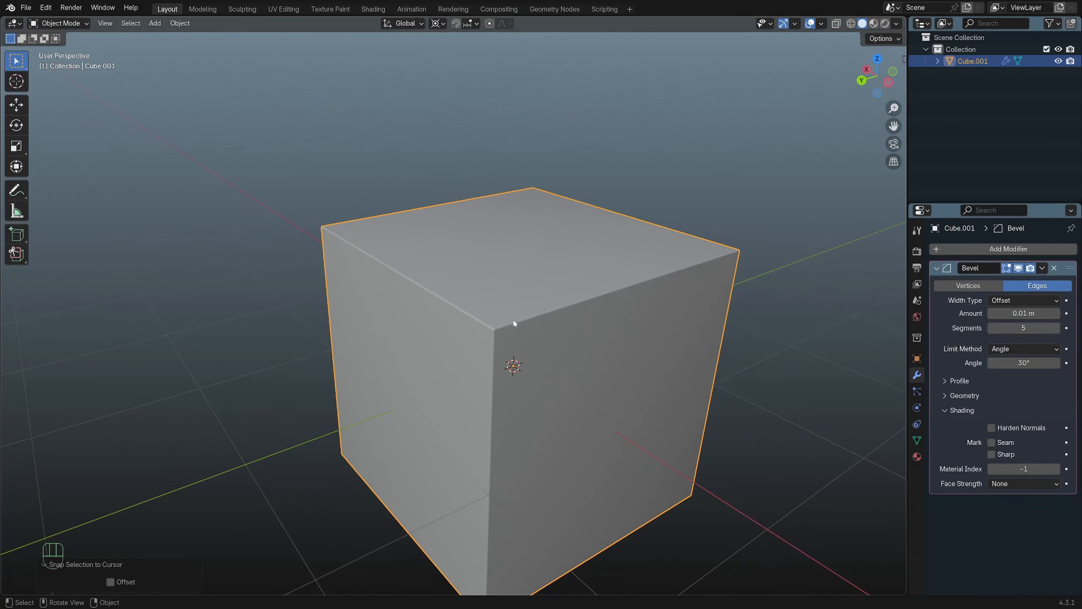
key("shift+z")
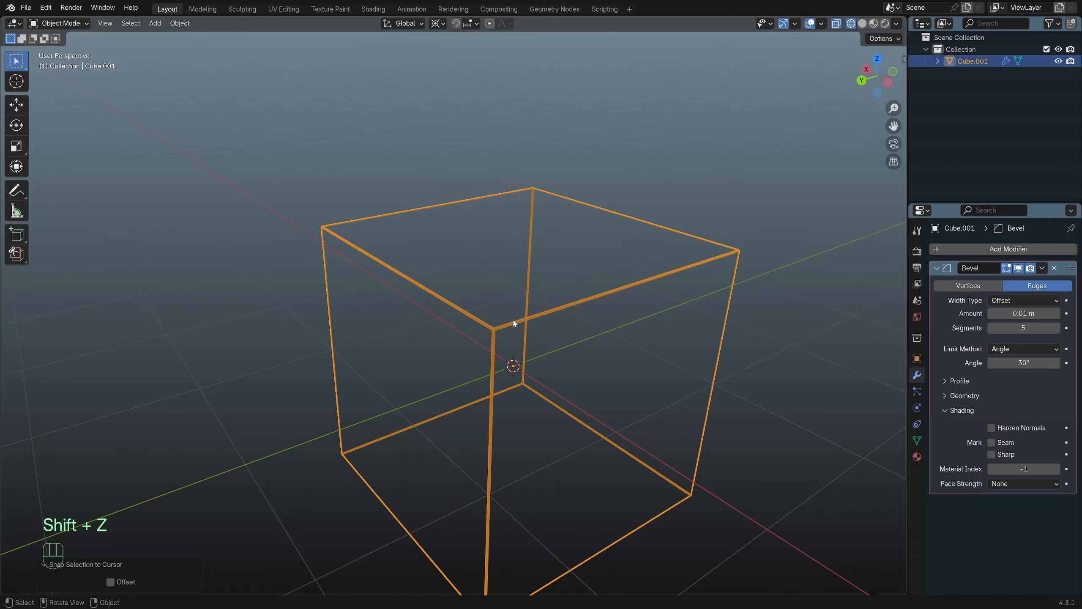
scroll(514, 323, "up", 6)
middle_click_drag(509, 322, 389, 295)
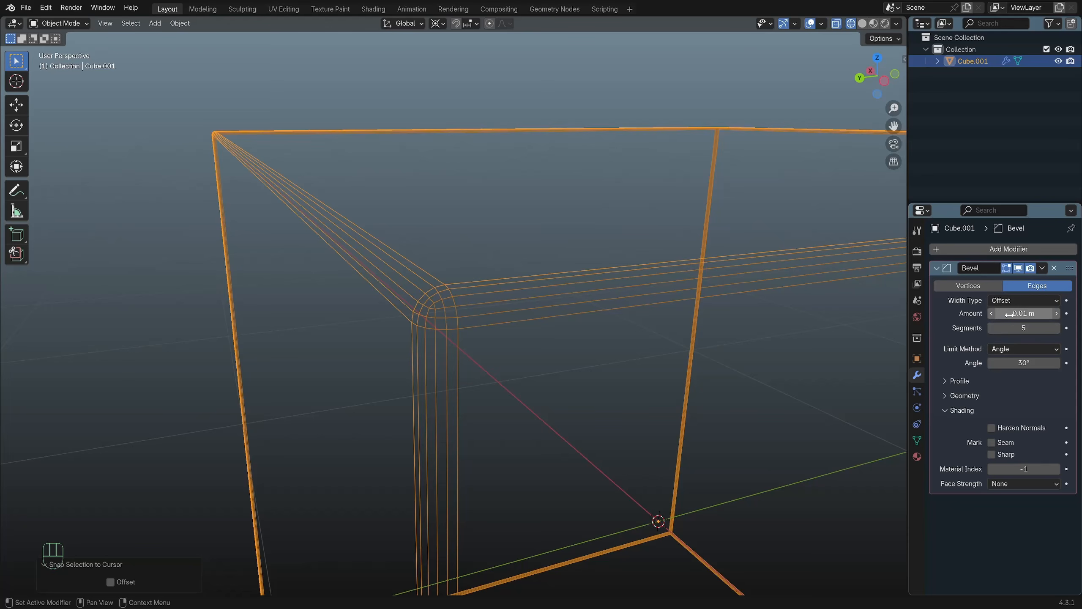
Increase the cube's Bevel amount to about 0.077 m and inspect the rounded edges in solid display.
left_click_drag(1024, 314, 1069, 314, "shift")
scroll(853, 384, "down", 5)
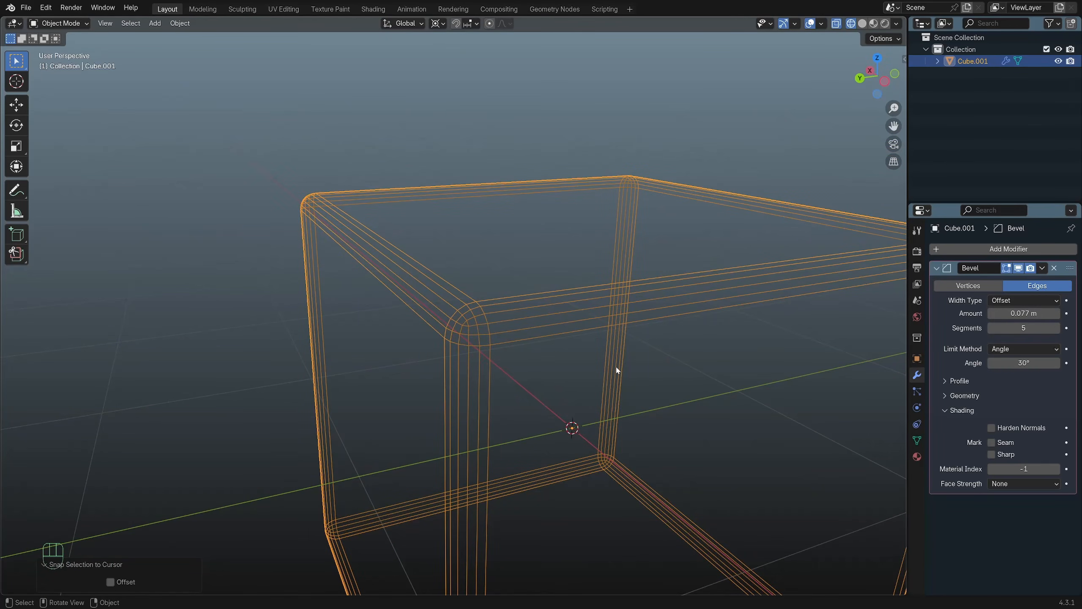
key("shift+z")
scroll(519, 313, "down", 5)
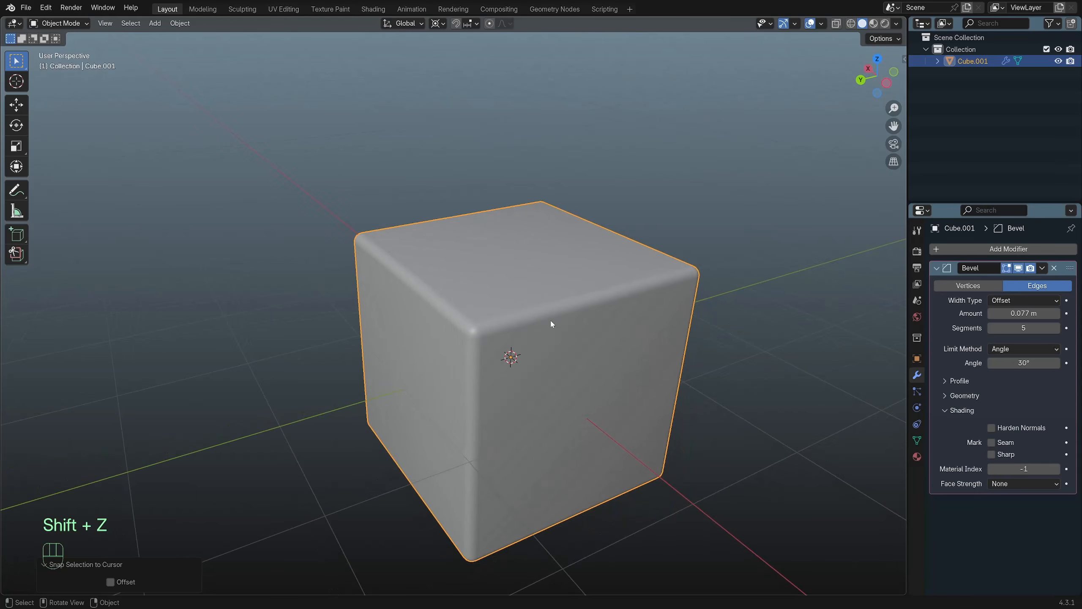
scroll(623, 341, "up", 2)
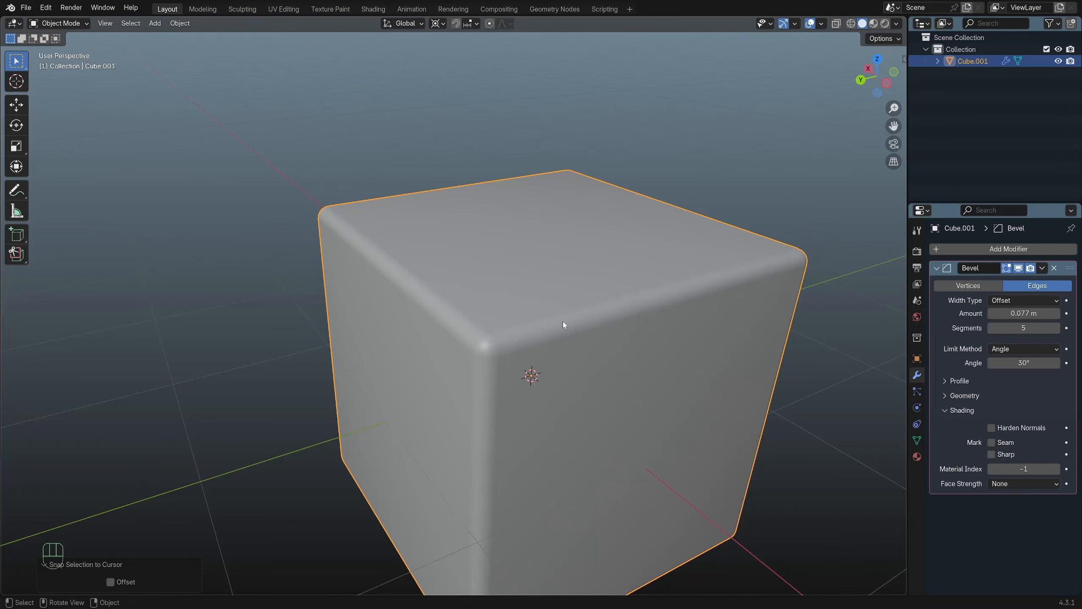
scroll(563, 320, "up", 1)
Show the cube in wireframe and raise the Bevel amount through about 0.837 m to 0.987 m.
left_click_drag(1022, 313, 1080, 313, "shift")
key("shift+z")
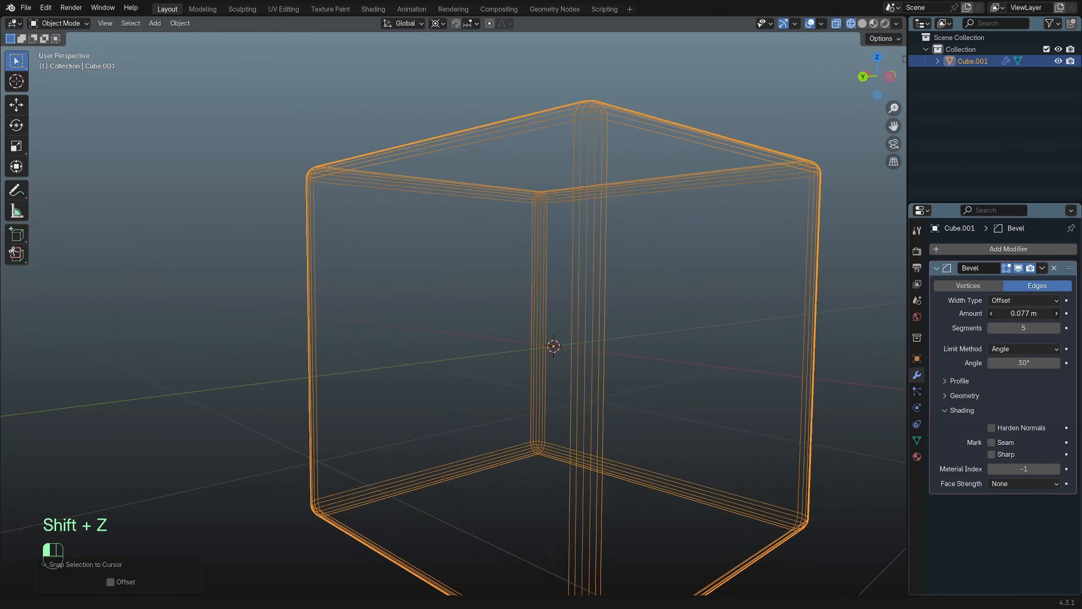
left_click_drag(1023, 313, 1065, 313)
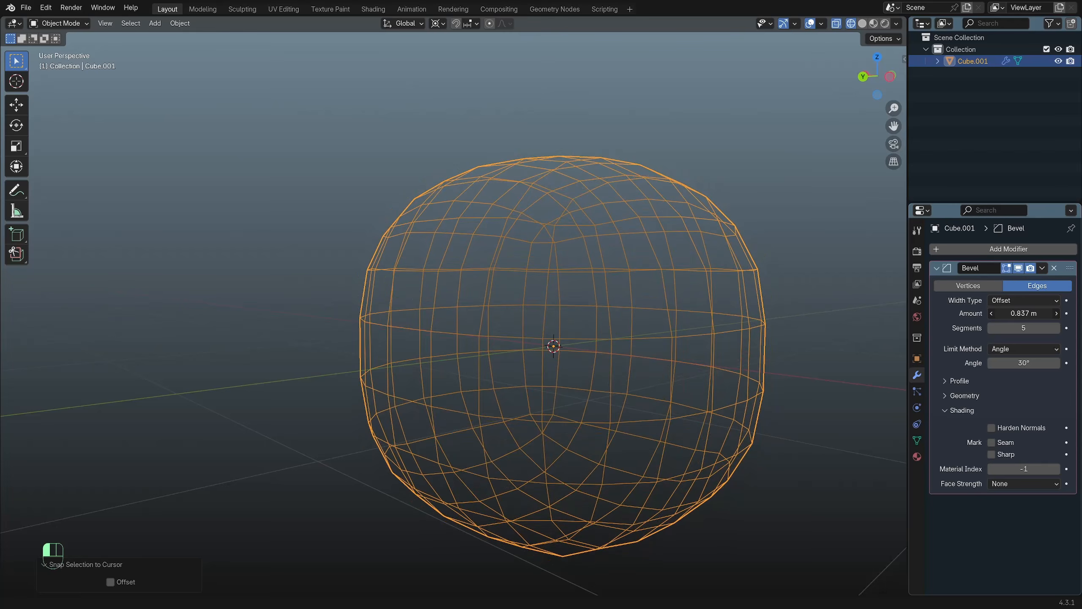
scroll(515, 302, "up", 4)
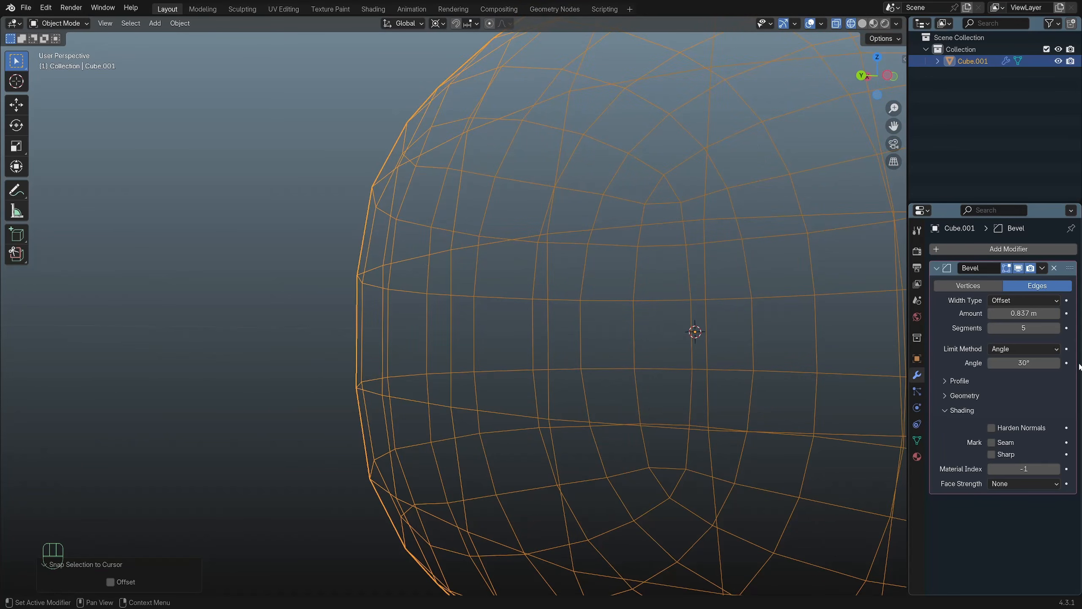
left_click_drag(1024, 313, 1037, 313)
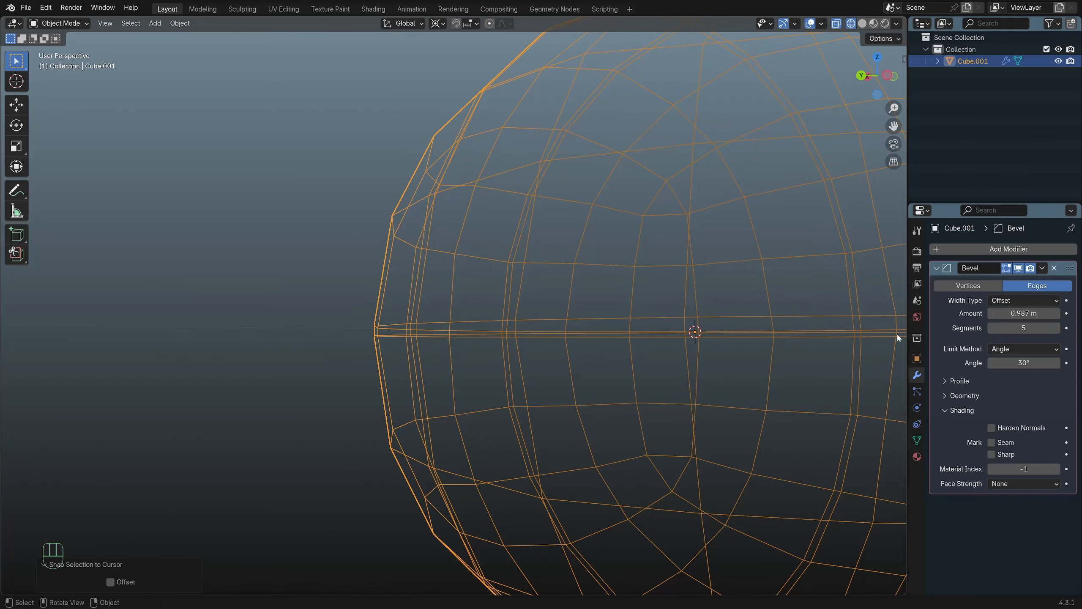
left_click(1023, 313)
left_click(487, 273)
scroll(397, 334, "up", 1)
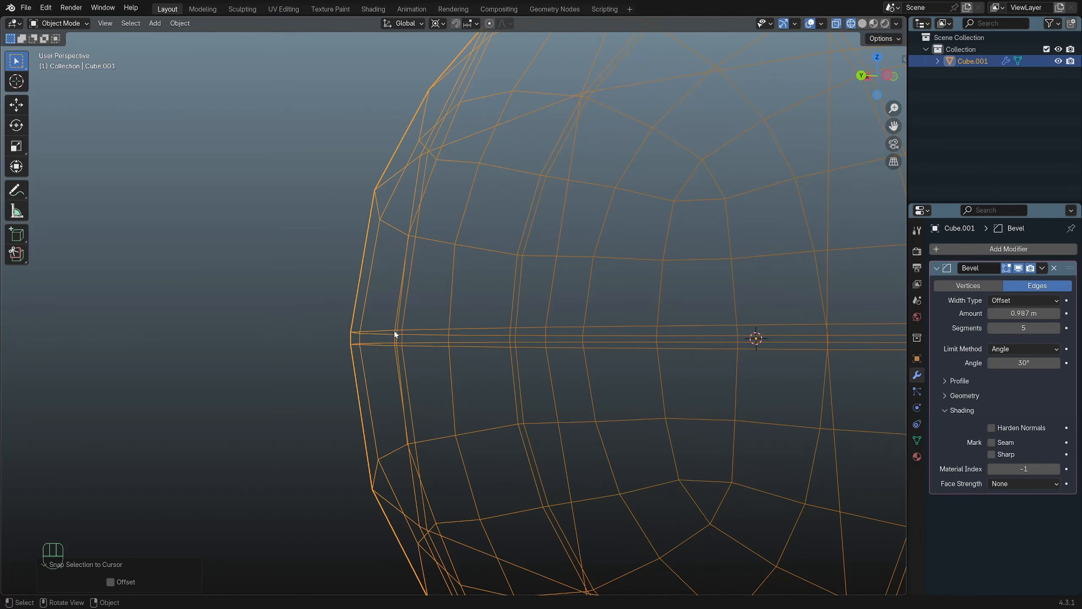
Push the Bevel amount up to about 1.217 m and return the viewport to solid display.
left_click_drag(1006, 313, 1056, 313)
scroll(472, 335, "down", 2)
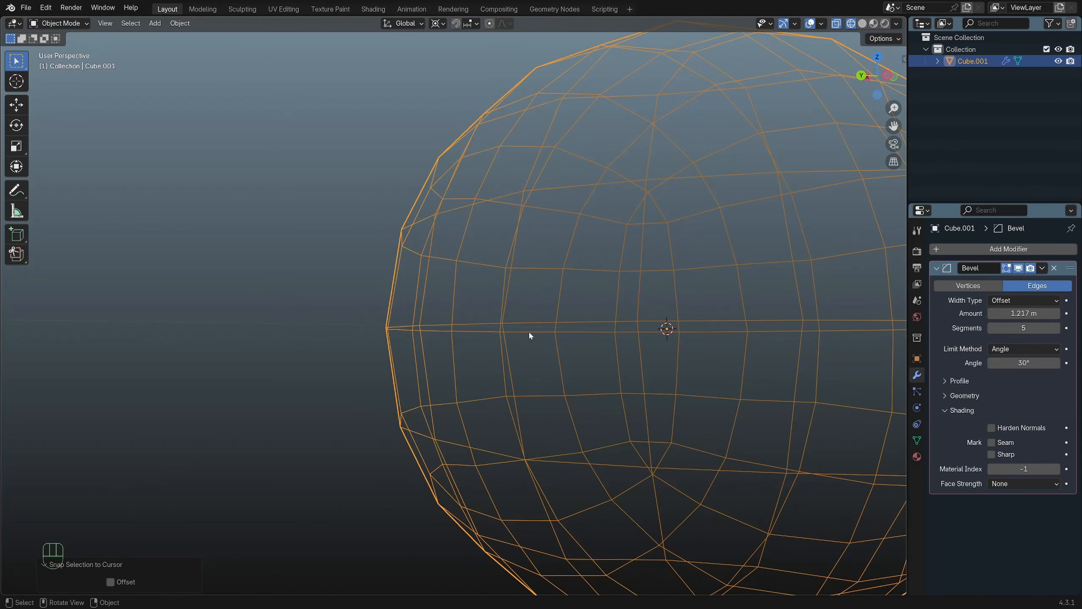
scroll(567, 330, "down", 4)
key("alt+z")
key("shift+z")
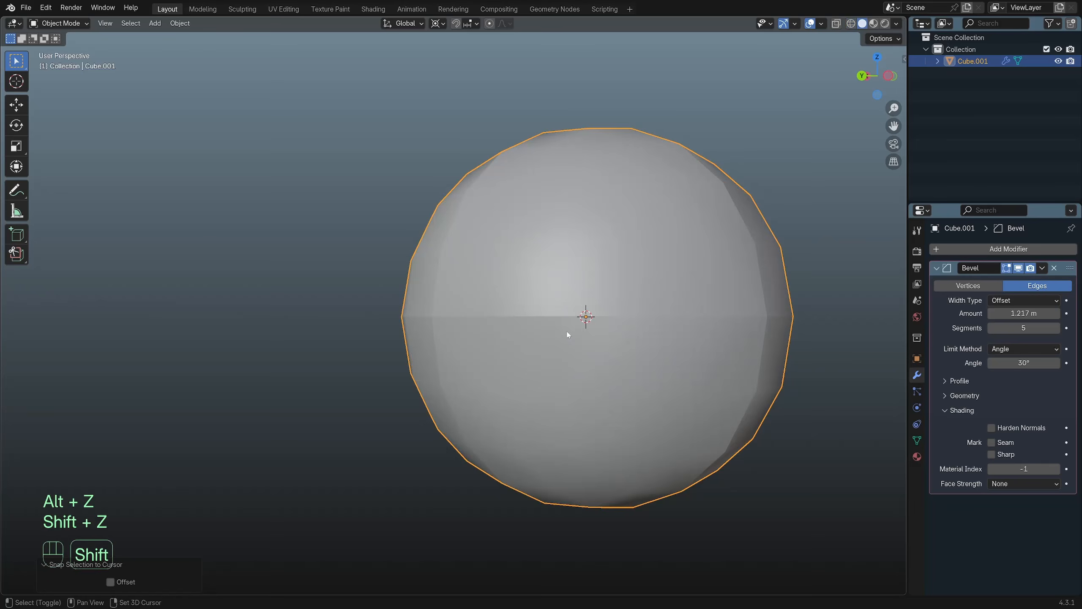
Examine the shading and silhouette of the heavily bevelled cube from several angles.
scroll(566, 334, "down", 3)
middle_click_drag(566, 335, 540, 398)
scroll(539, 390, "up", 3)
scroll(587, 306, "up", 3)
scroll(562, 252, "down", 4)
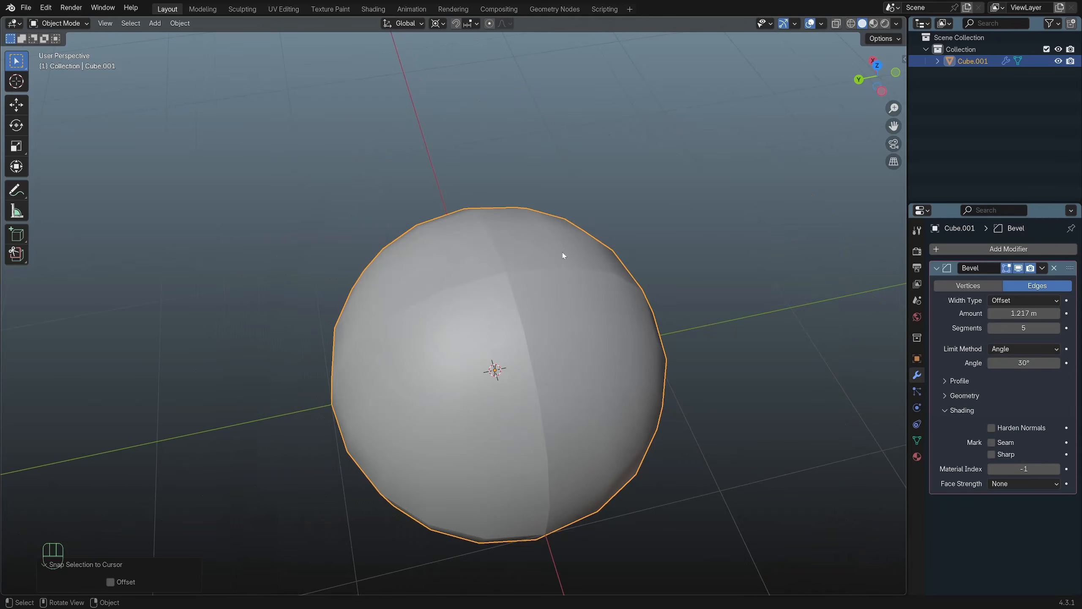
middle_click_drag(562, 255, 446, 287)
scroll(514, 297, "up", 3)
scroll(448, 287, "down", 2)
scroll(450, 323, "down", 3)
middle_click_drag(449, 340, 437, 320)
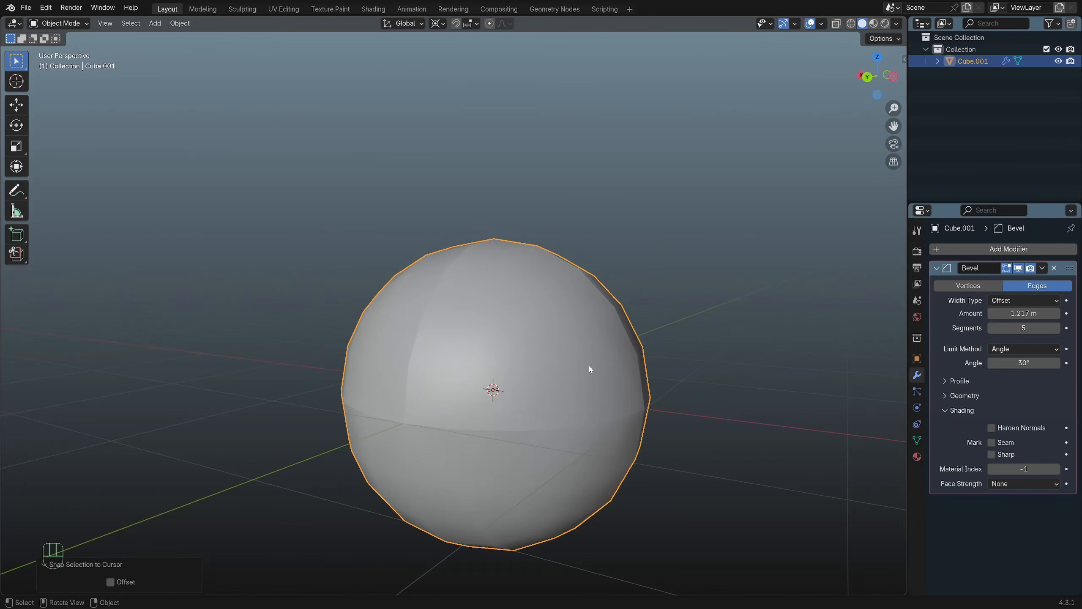
middle_click_drag(589, 368, 519, 381)
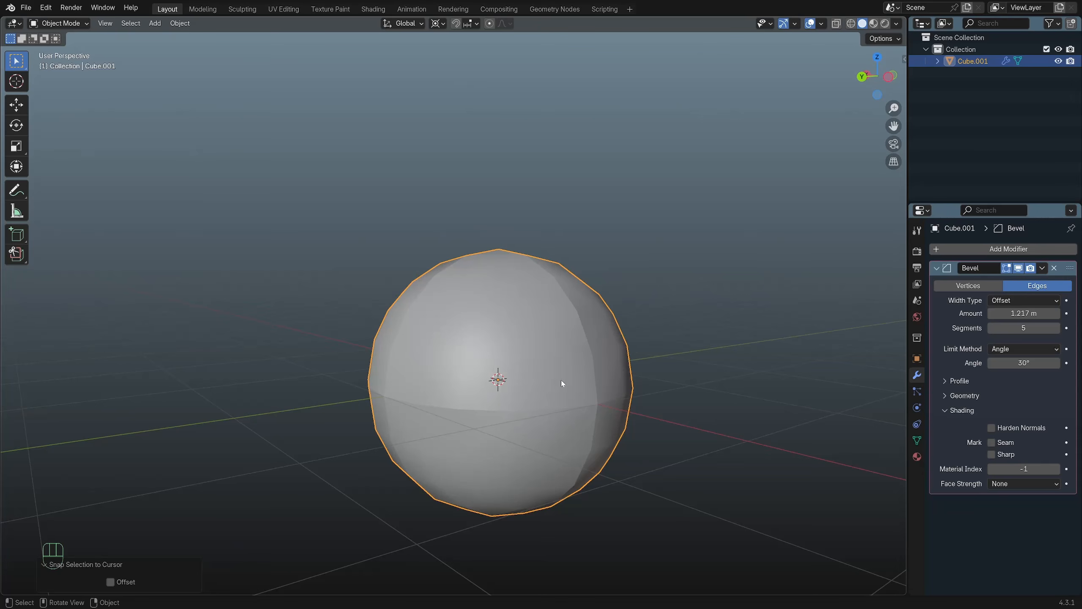
scroll(562, 382, "up", 2)
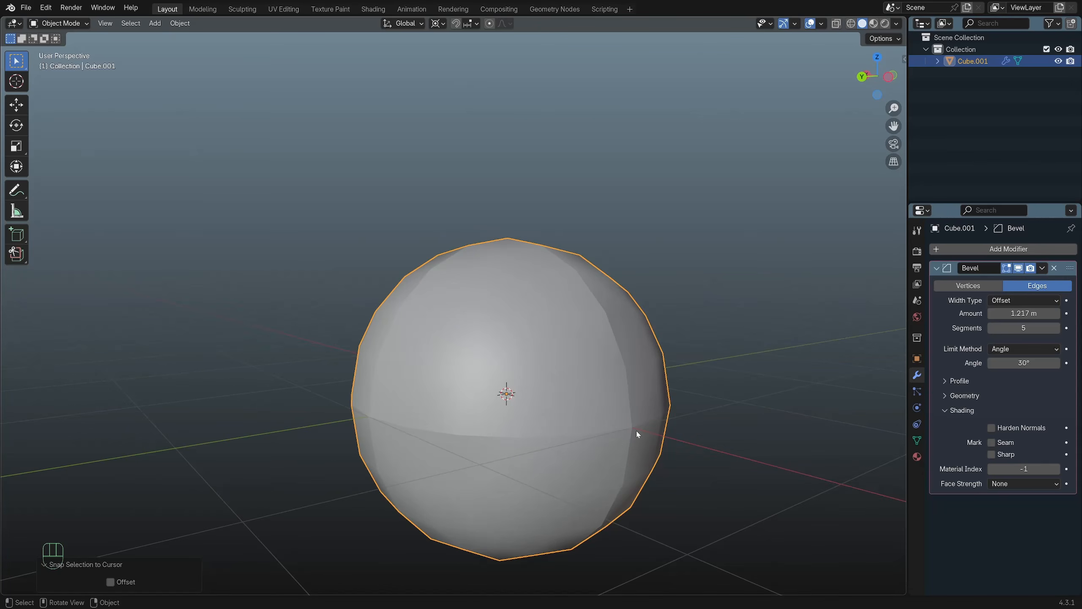
middle_click_drag(528, 429, 429, 384, "shift")
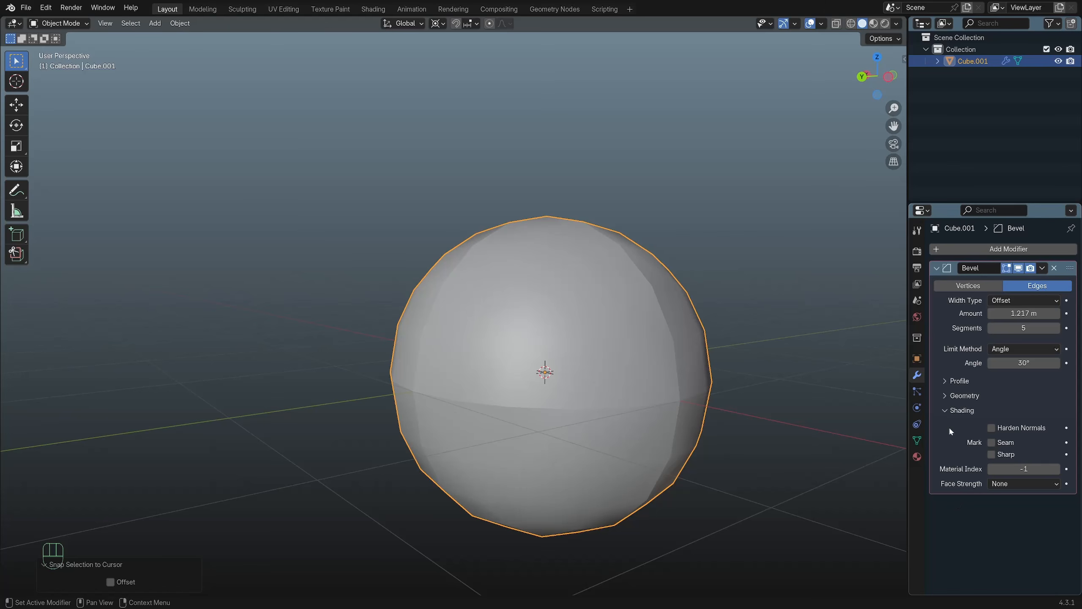
Try turning off Clamp Overlap in the Bevel modifier's Geometry settings, then re-enable it.
left_click(946, 396)
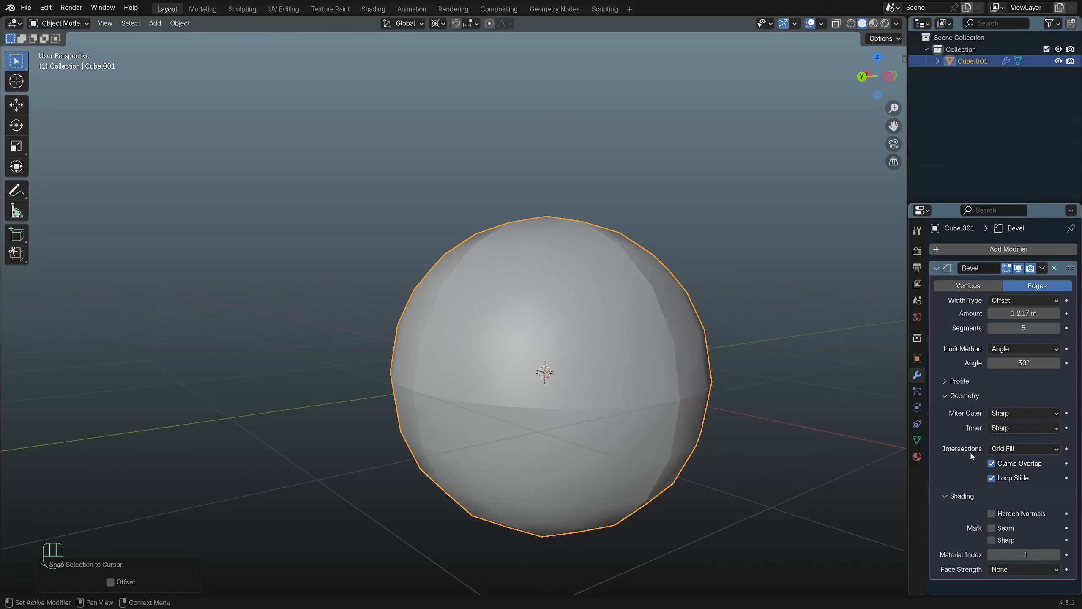
left_click(992, 463)
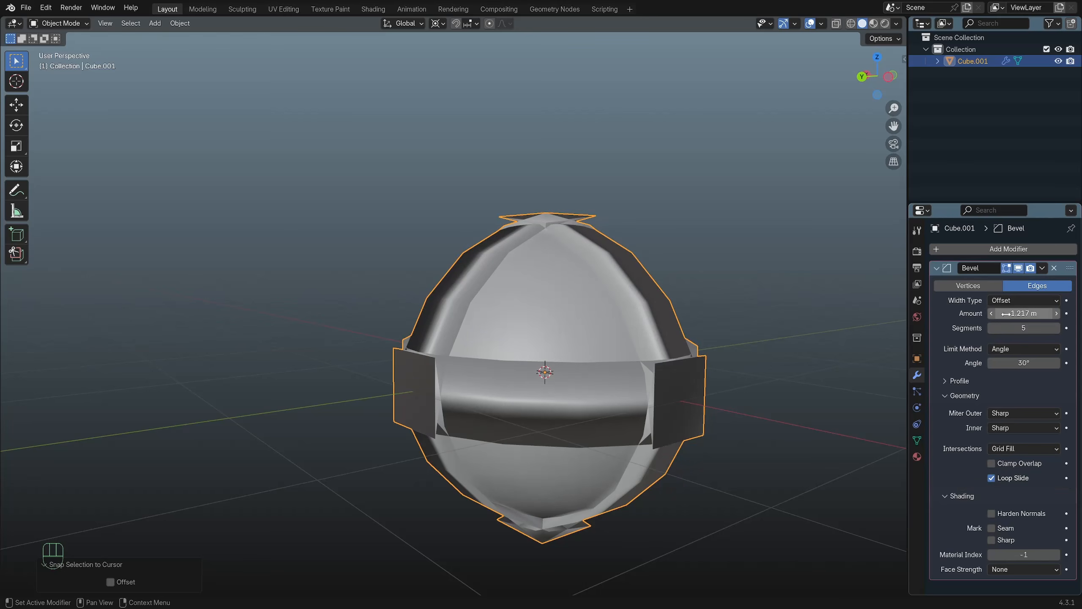
mouse_move(1023, 313)
left_mouse_down("shift")
mouse_move(1048, 314)
mouse_move(1014, 314)
mouse_move(1036, 313)
left_mouse_up("shift")
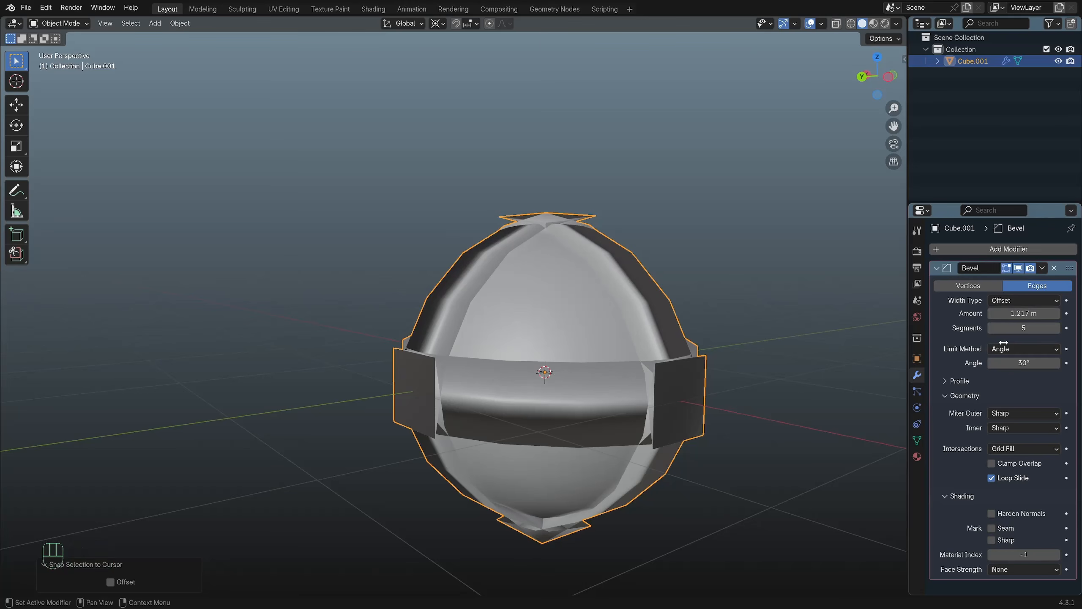
left_click(1006, 466)
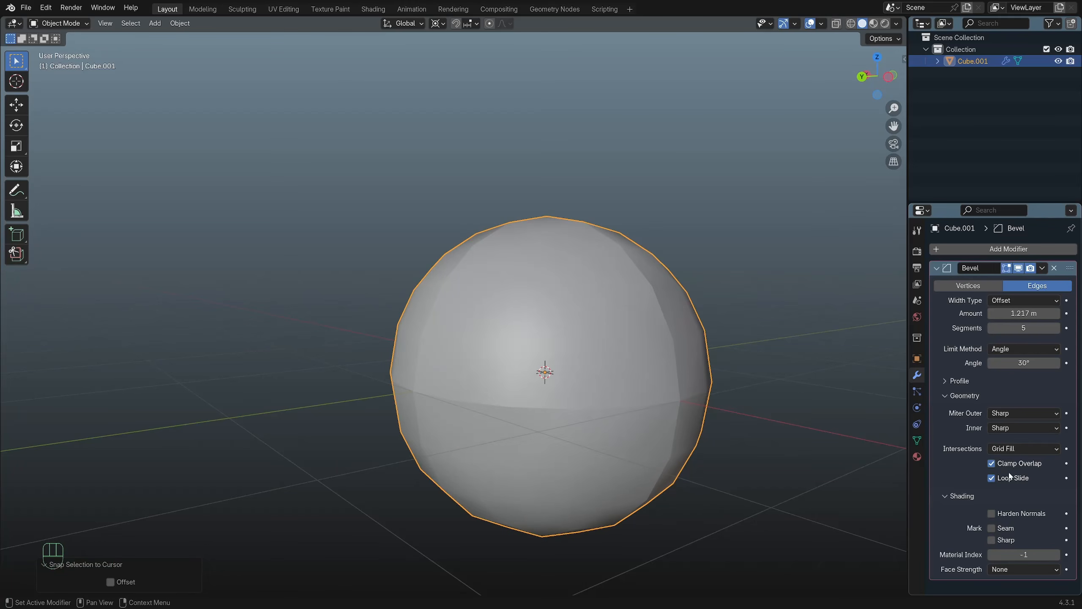
Set the Bevel amount to 0.05 m and check the cube's front corner.
left_click(1023, 313)
type("0")
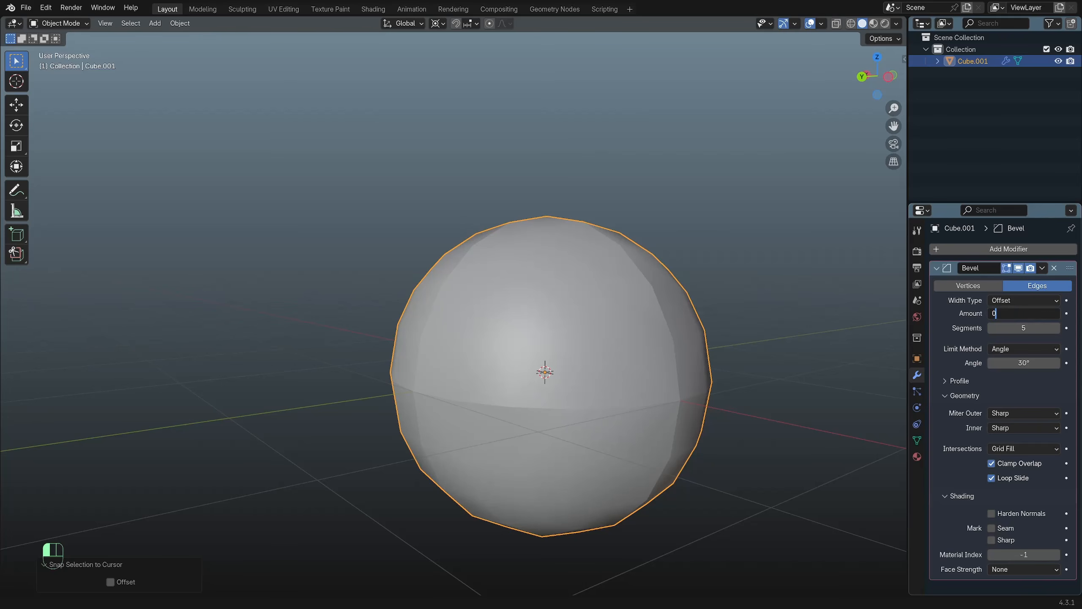
type(".05")
key("Return")
middle_click_drag(430, 102, 464, 213)
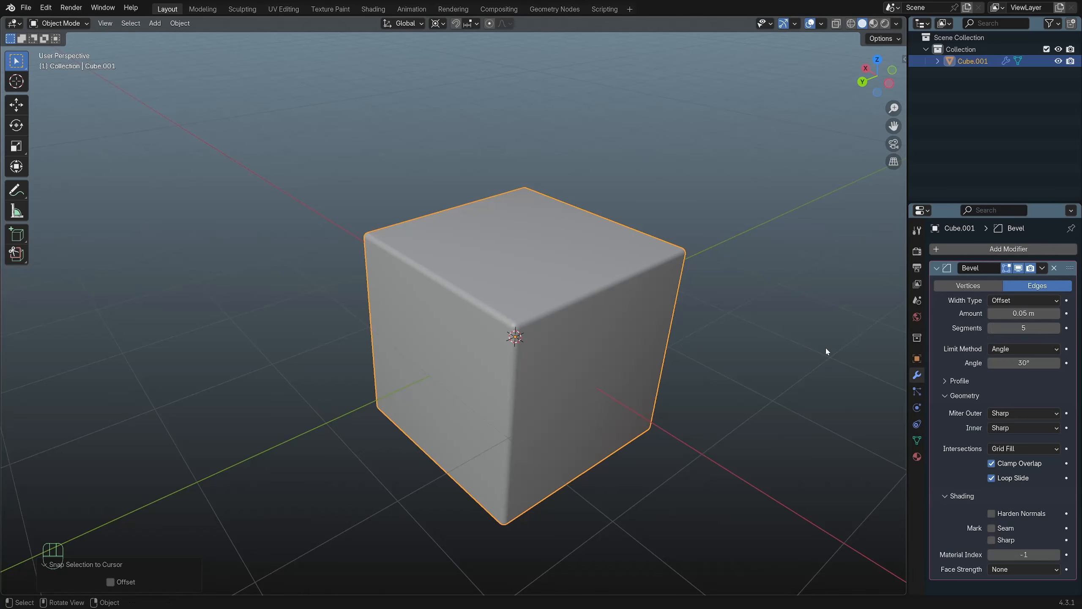
scroll(575, 367, "up", 3)
mouse_move(574, 367)
middle_mouse_down()
mouse_move(589, 372)
mouse_move(570, 372)
middle_mouse_up()
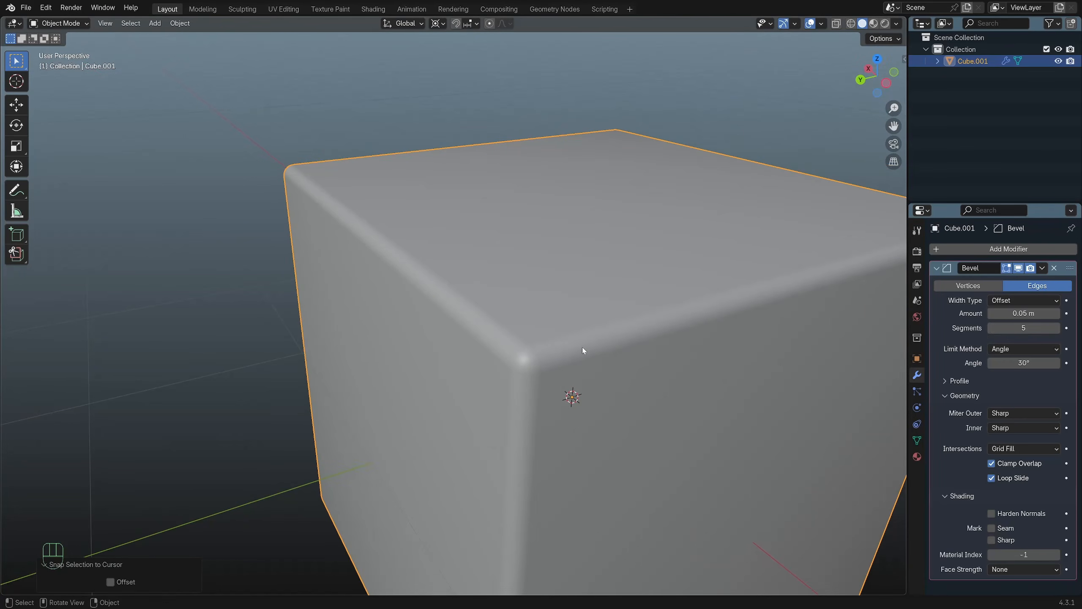
Show the cube's bevel in wireframe and try increasing its segments to 10.
key("shift")
key("shift+z")
middle_click_drag(454, 333, 465, 320)
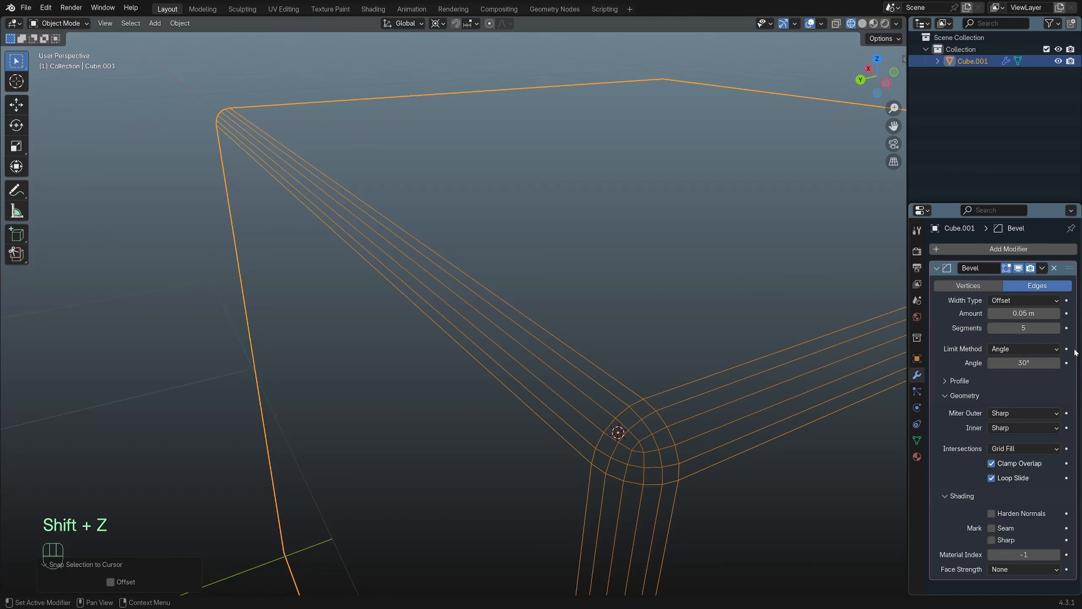
left_click_drag(1023, 327, 1050, 327)
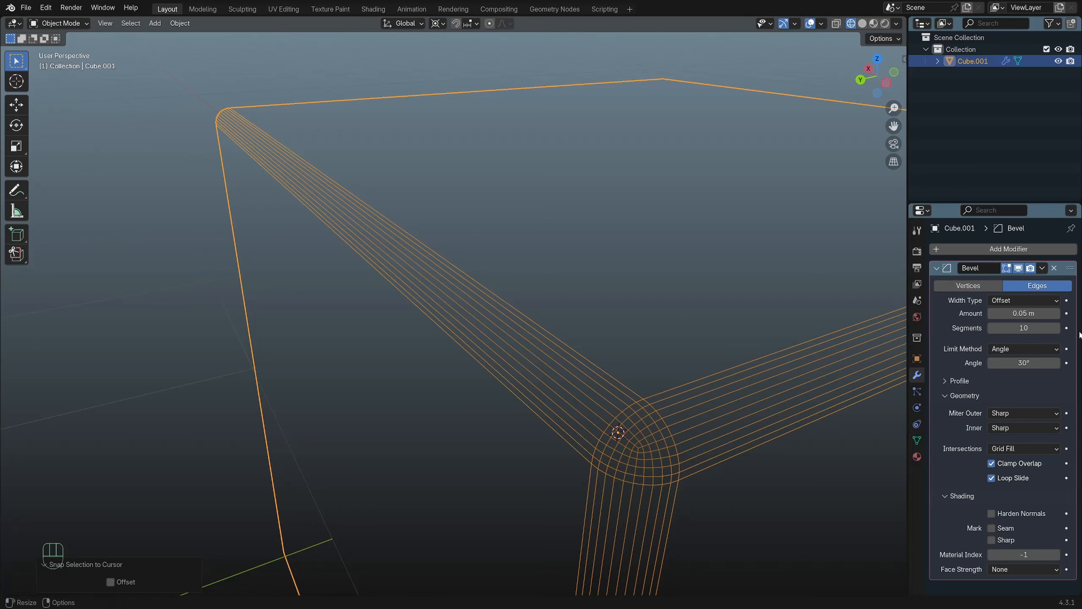
Set the Bevel segments to 2 and return the viewport to solid display.
left_click(1021, 327)
type("2")
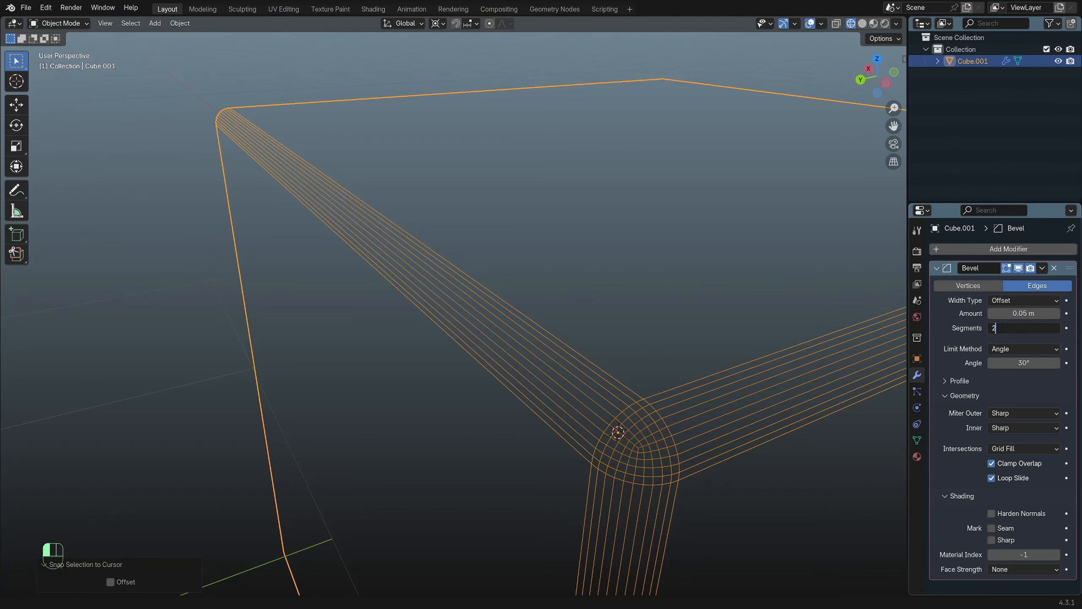
key("Return")
key("shift+z")
scroll(576, 304, "down", 4)
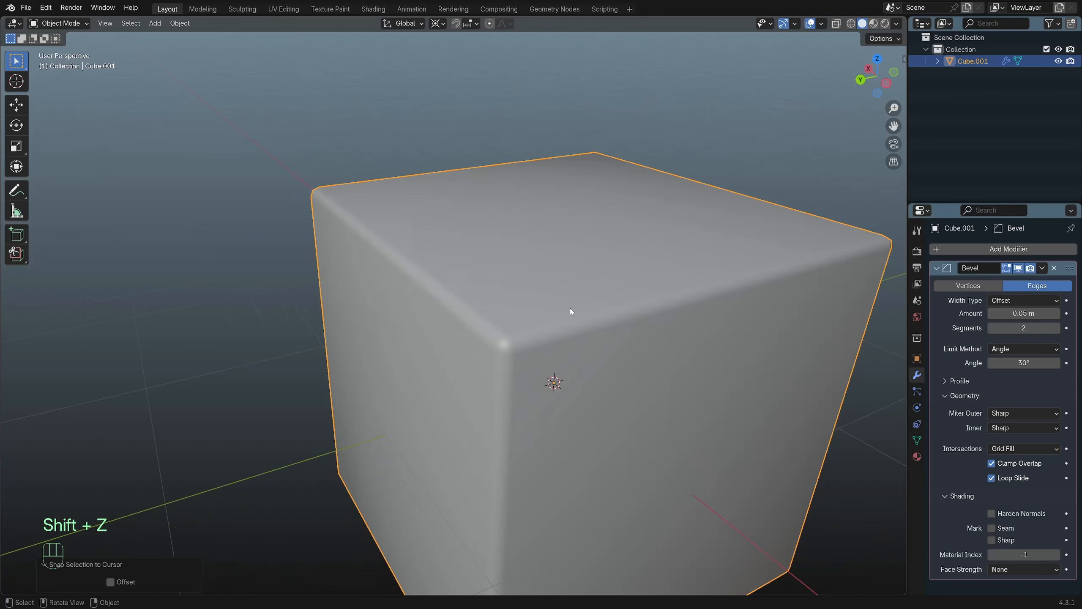
Try adding a level 2 Subdivision modifier after the bevel, then undo it.
key("ctrl+2")
scroll(584, 333, "up", 1)
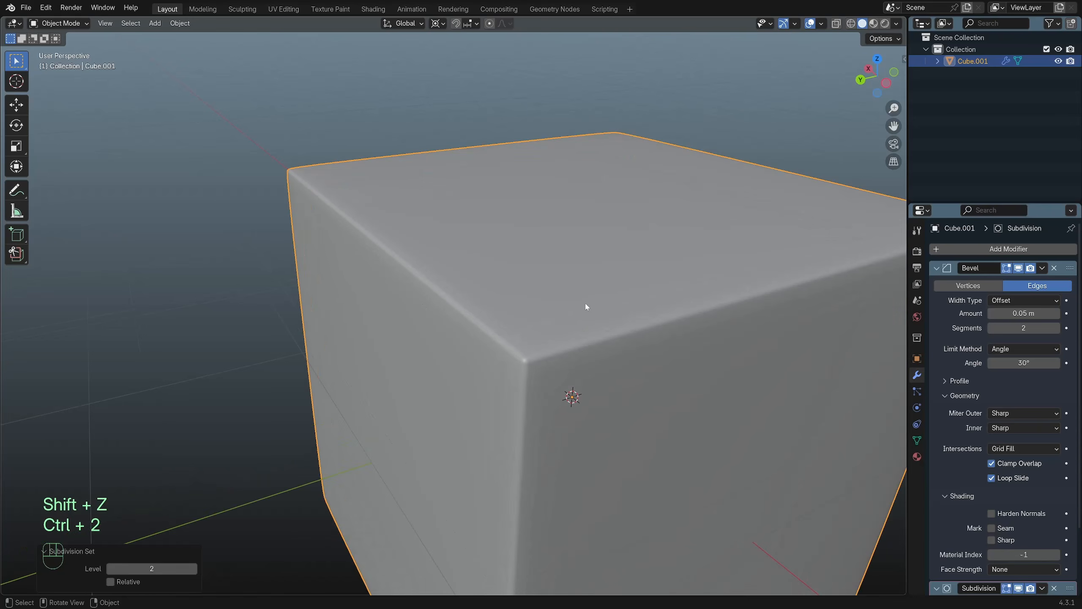
key("ctrl+z")
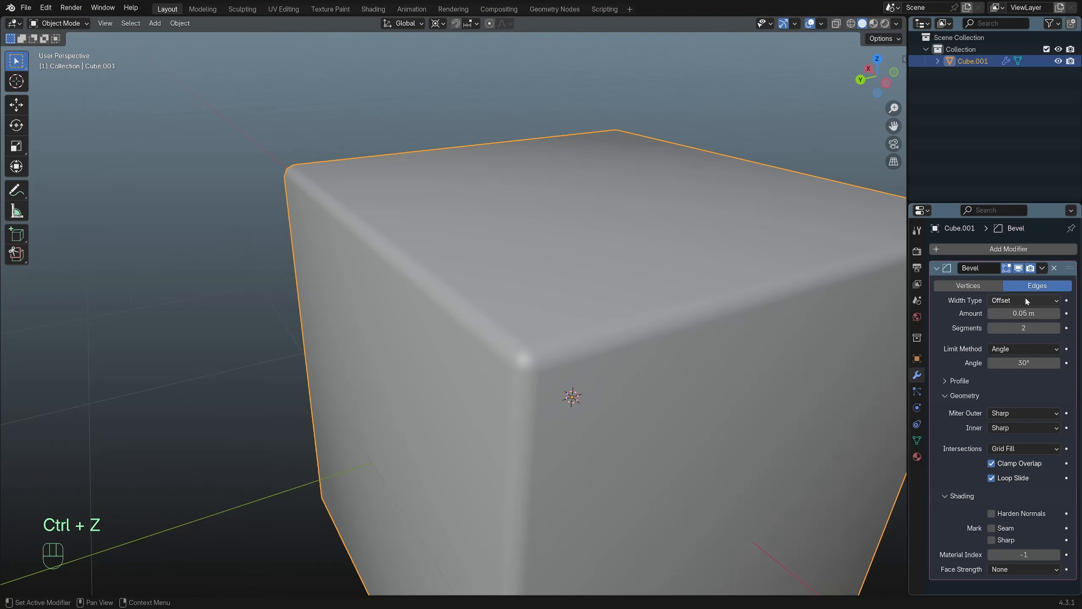
scroll(492, 286, "down", 2)
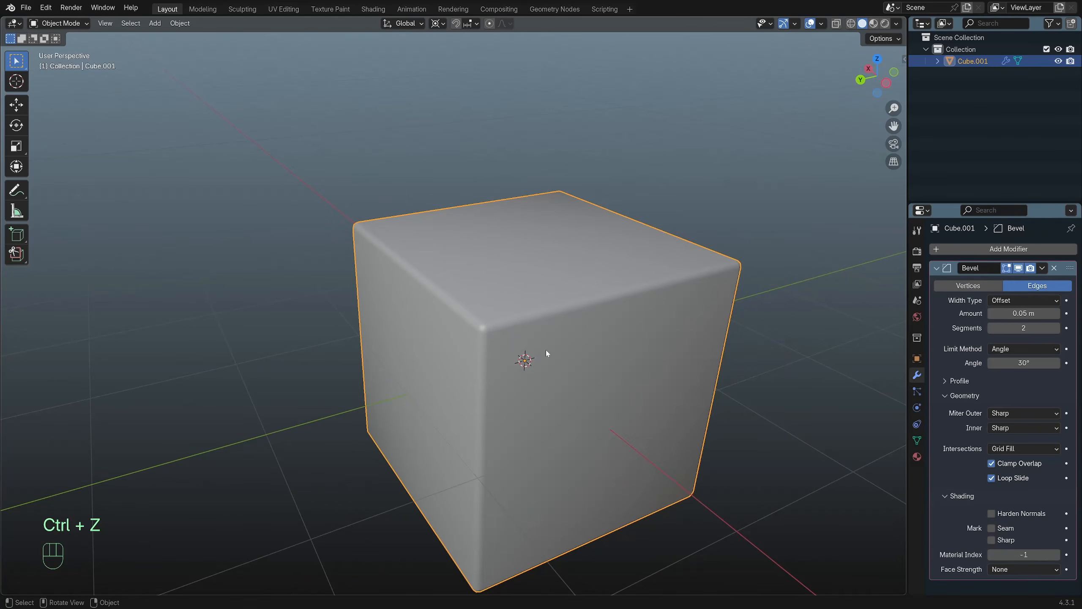
Set the Bevel segments to 4 and inspect the cube's rounded edges up close.
scroll(546, 351, "up", 1)
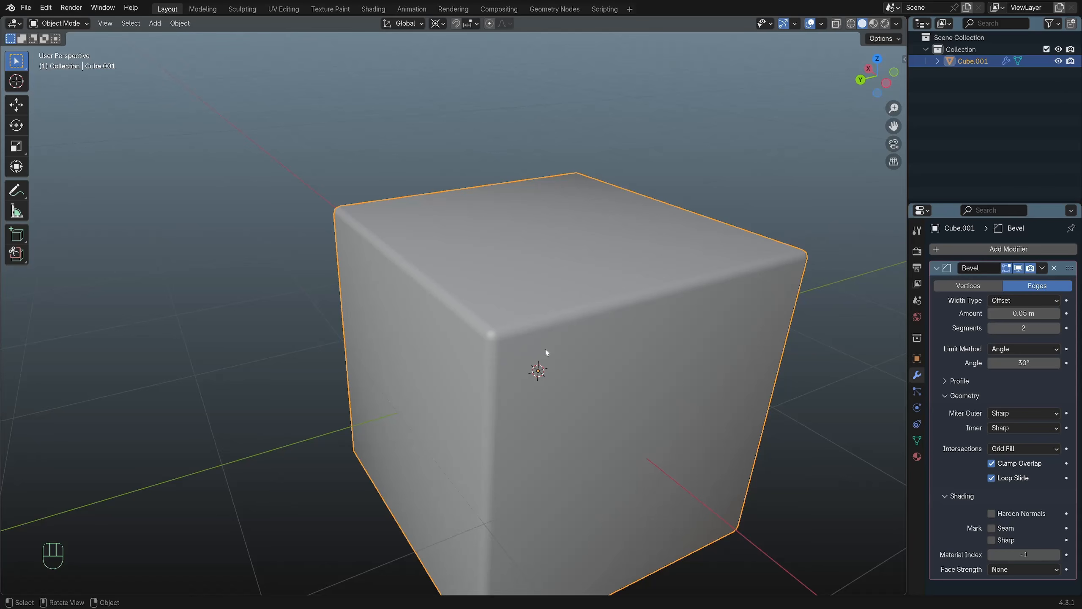
left_click(1057, 328)
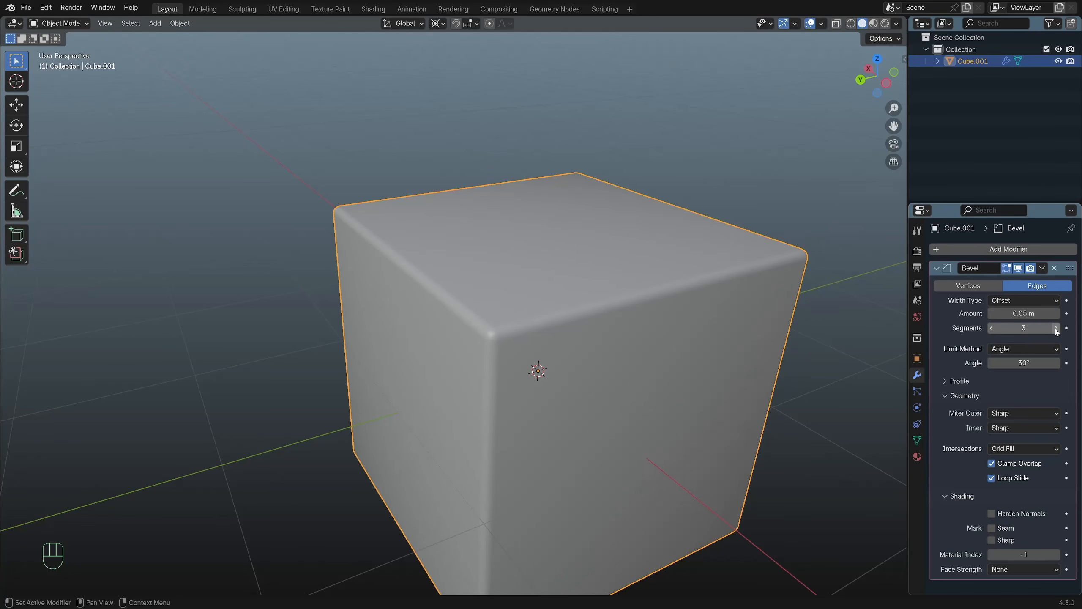
left_click(1057, 328)
scroll(509, 369, "up", 3)
middle_click_drag(509, 369, 460, 242)
scroll(456, 341, "down", 4)
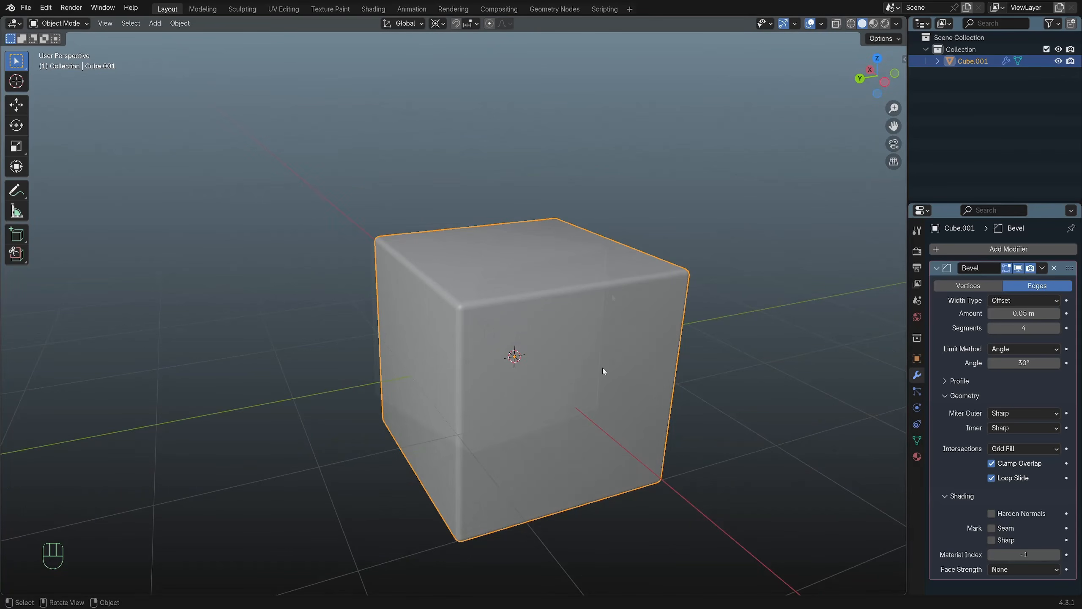
middle_click_drag(602, 367, 611, 293)
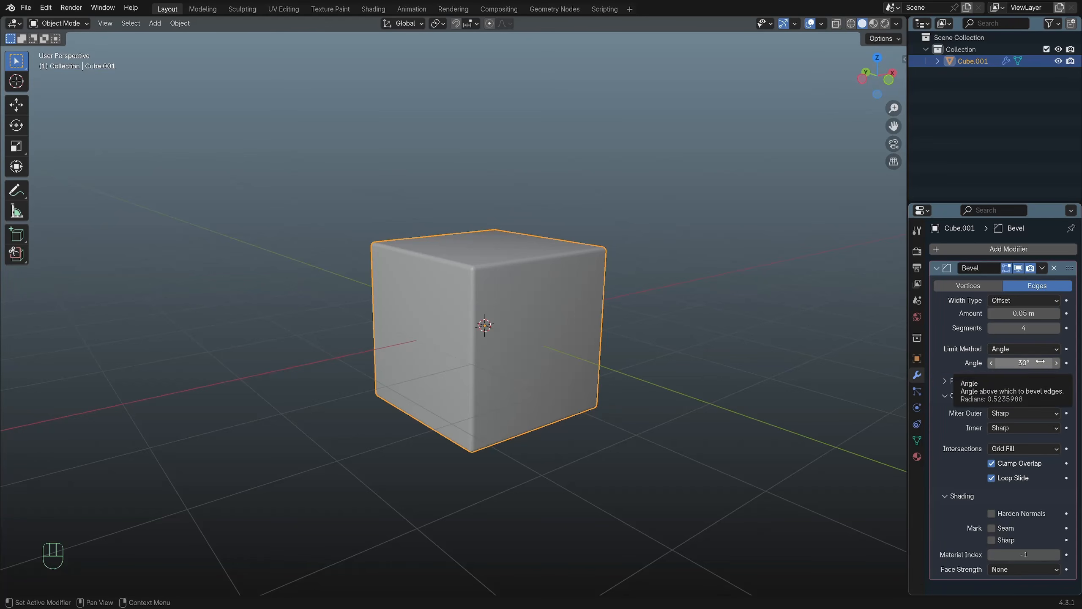
Open the cube in Edit Mode, show it from the front with X-ray, and set the pivot point to the 3D Cursor.
scroll(515, 321, "up", 2)
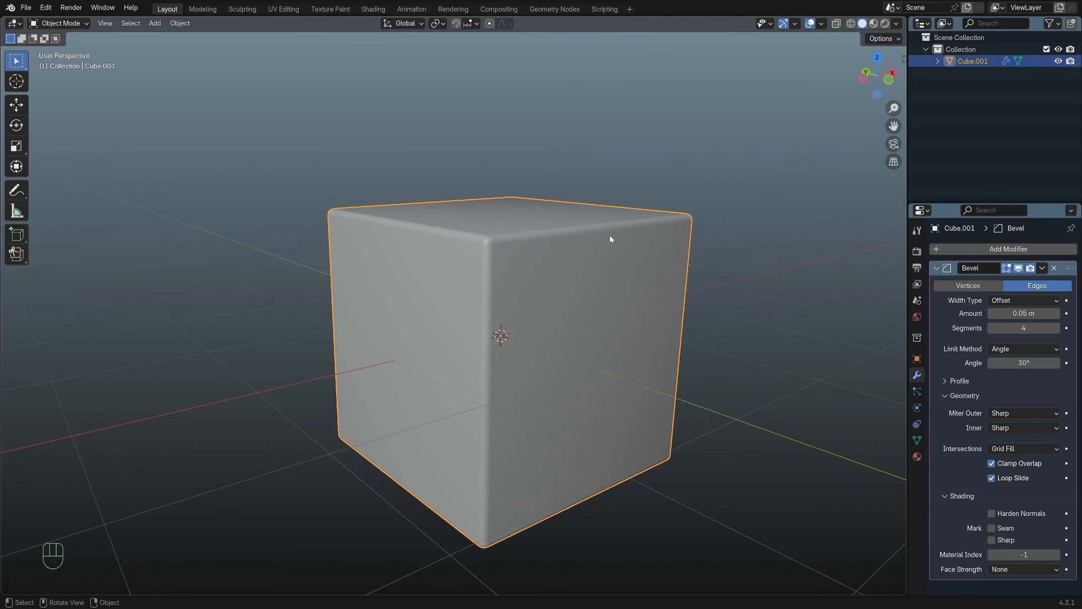
scroll(539, 299, "down", 3)
key("Tab")
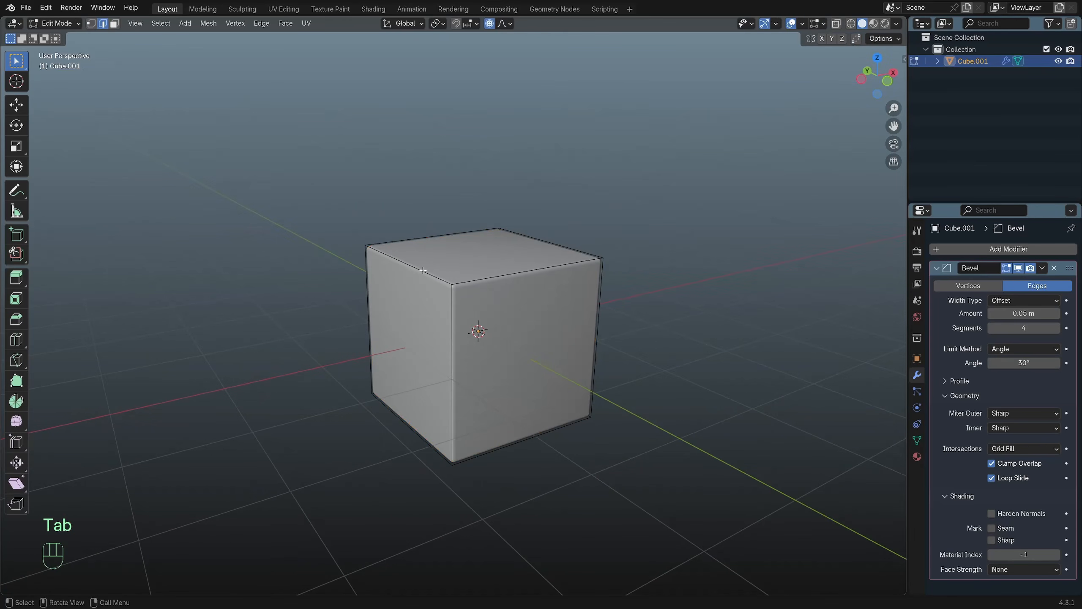
key("KP_3")
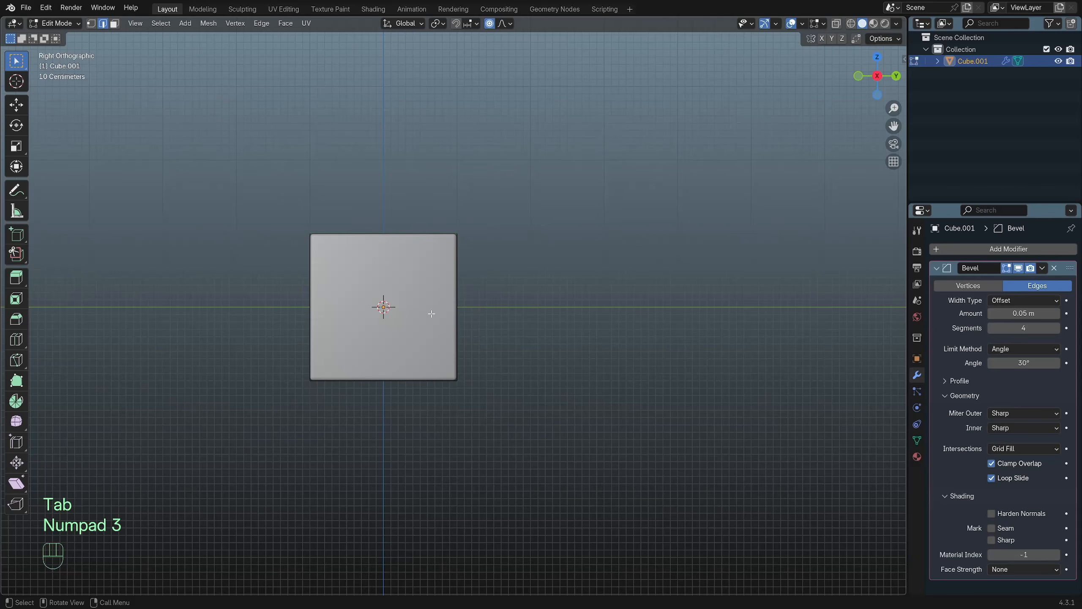
key("KP_1")
scroll(430, 309, "up", 1)
middle_click_drag(416, 287, 478, 321, "shift")
key("alt+z")
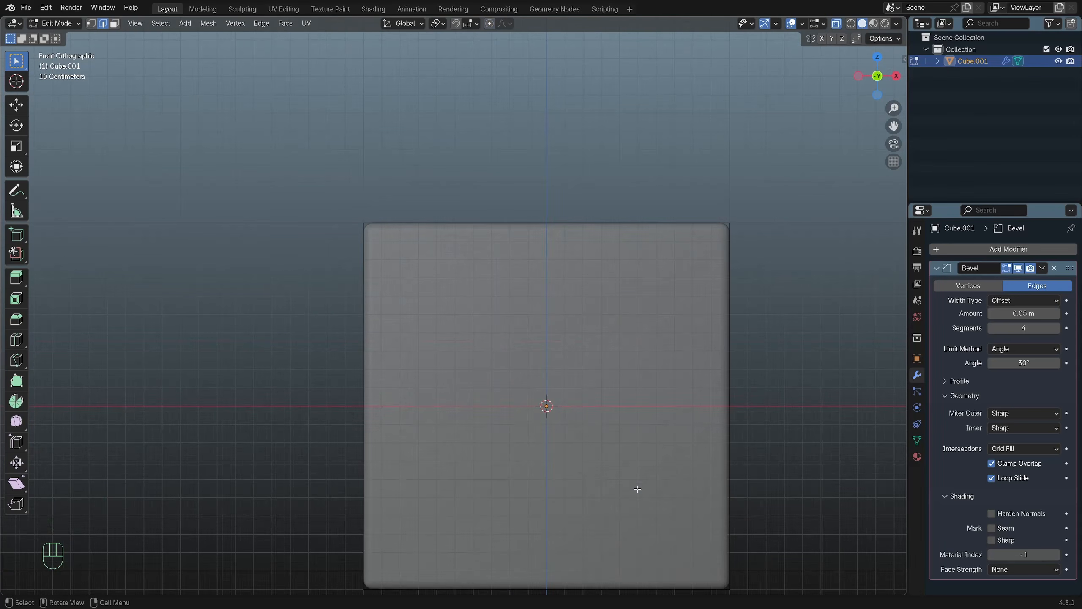
key("period")
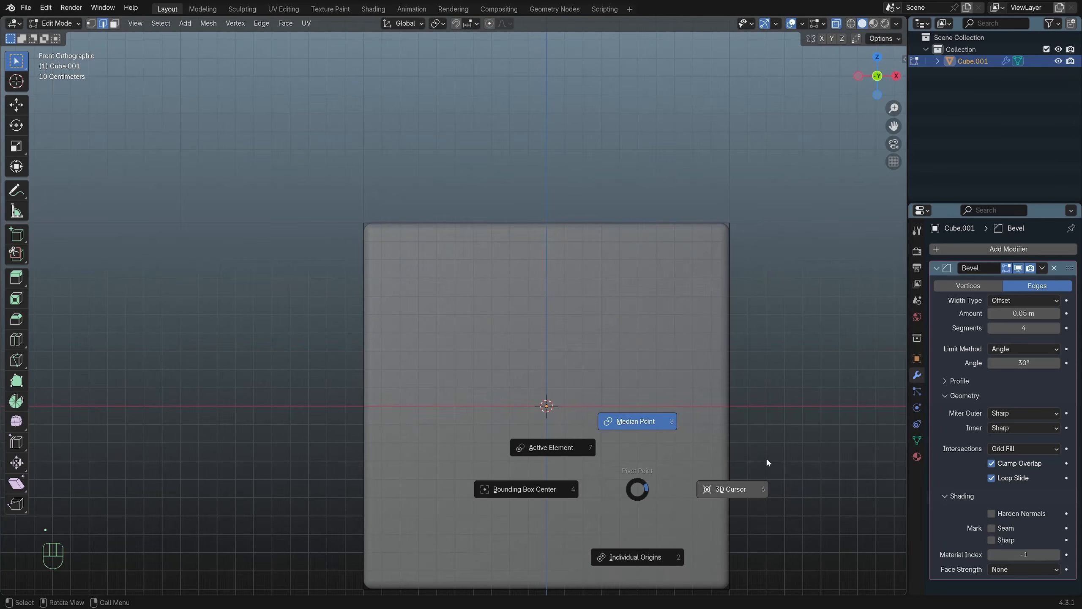
left_click(729, 491)
key("s")
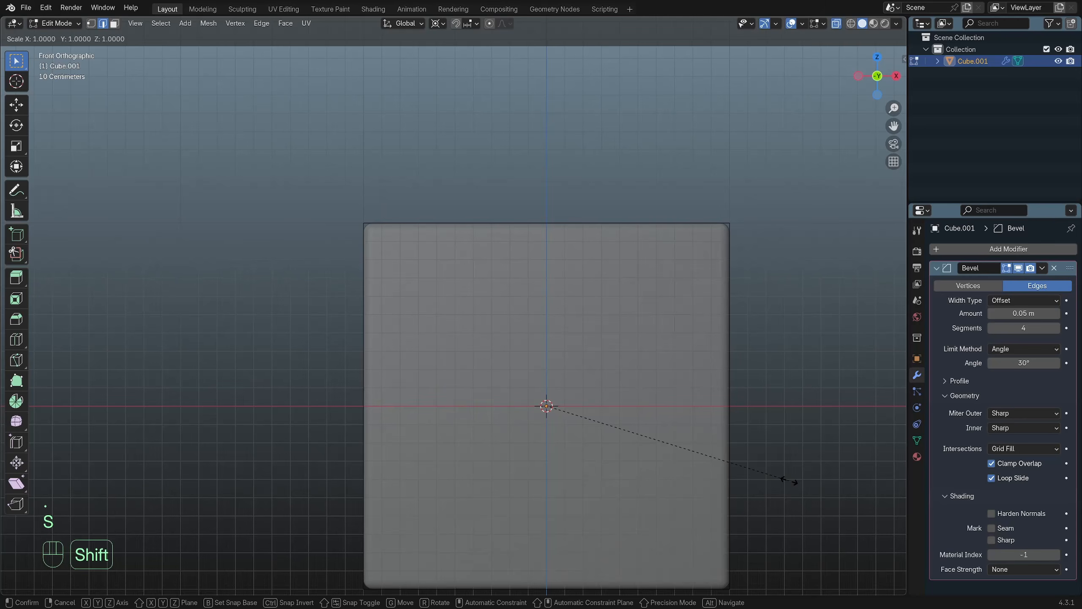
key("shift+y")
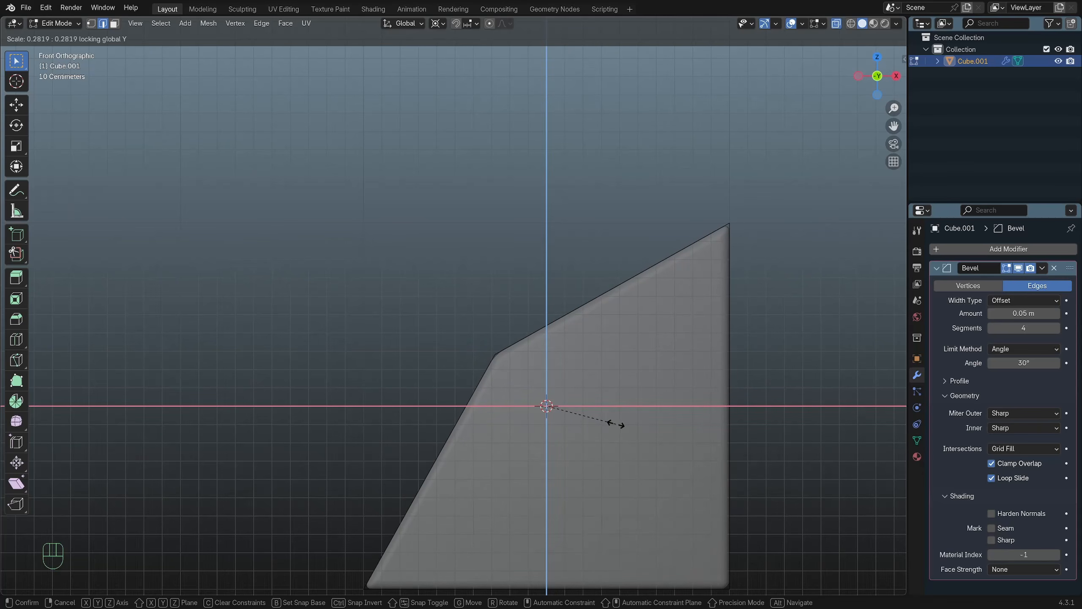
right_click(615, 425)
Scale the selected top edge of the cube toward the 3D cursor to about 0.255 in X and Z, excluding Y.
scroll(618, 428, "up", 3)
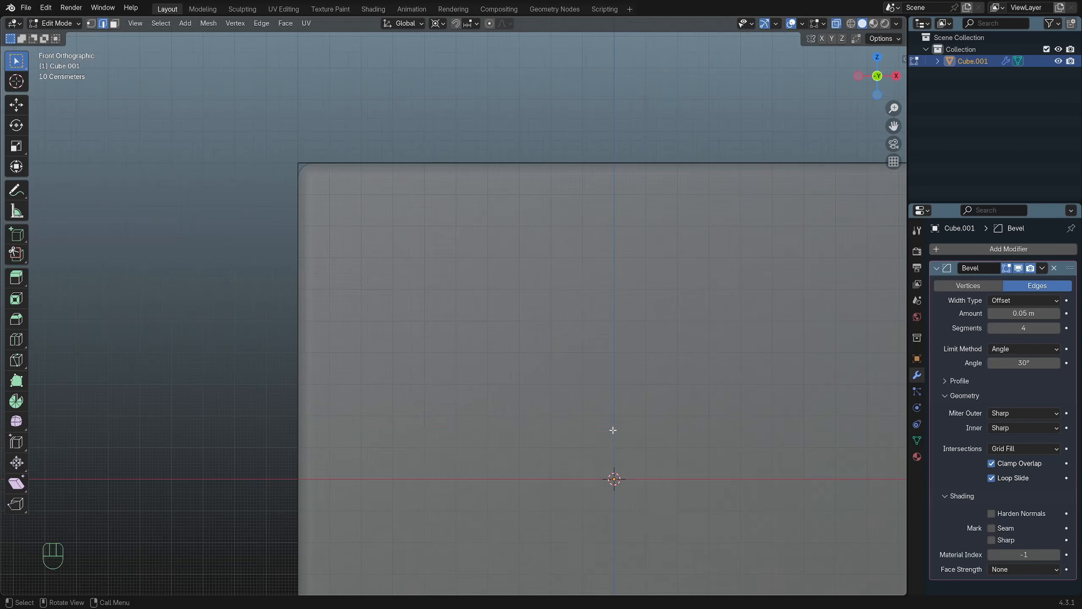
middle_click_drag(582, 396, 515, 299, "shift")
key("s")
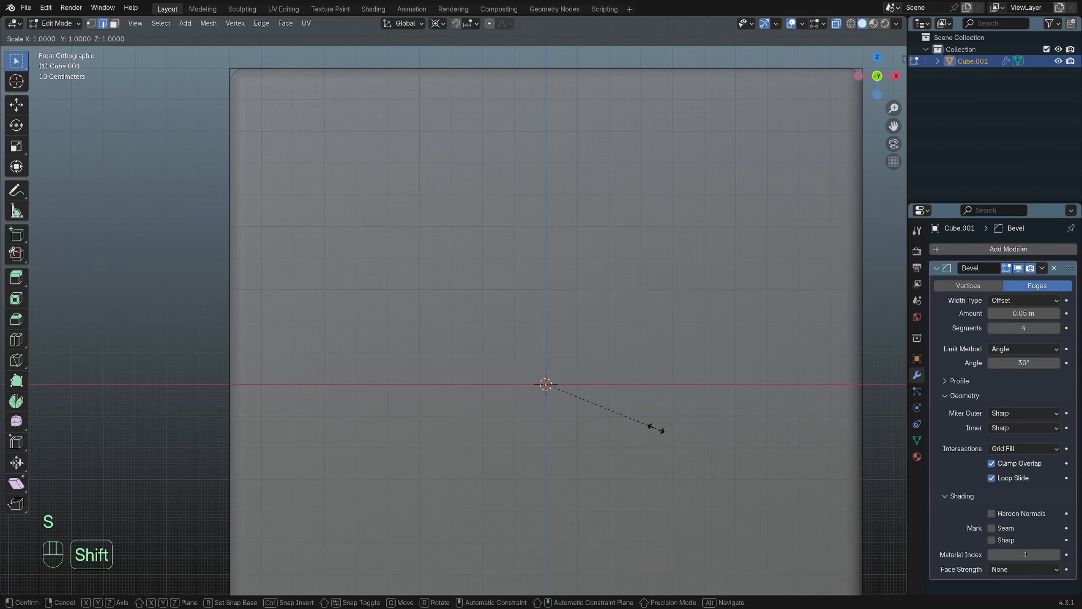
key("shift+y")
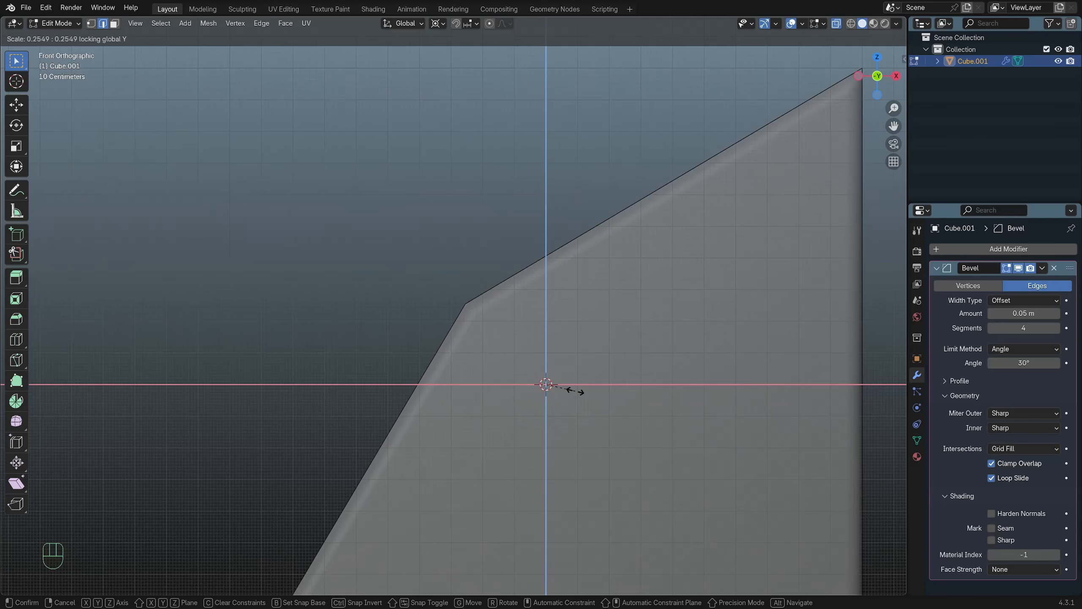
left_click(575, 390)
Show the deformed cube in wireframe and scale the selected edge by about 1.025 in X and Z, excluding Y.
mouse_move(575, 390)
middle_mouse_down()
mouse_move(720, 501)
mouse_move(746, 501)
mouse_move(531, 375)
mouse_move(490, 375)
mouse_move(502, 336)
mouse_move(522, 350)
middle_mouse_up()
key("alt+z")
key("shift+z")
key("s")
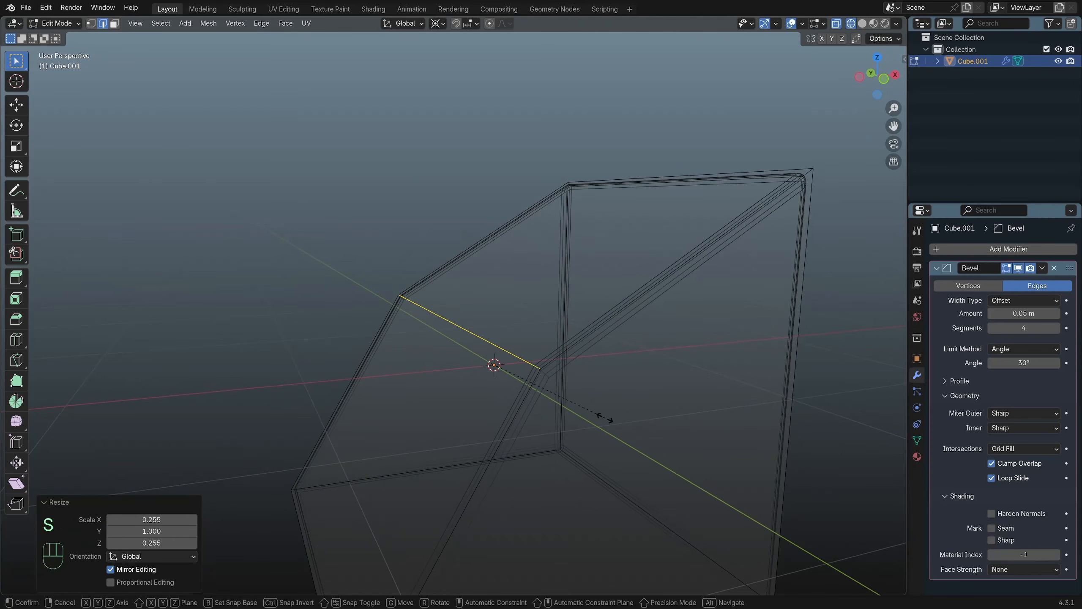
key("shift+x")
key("shift+y")
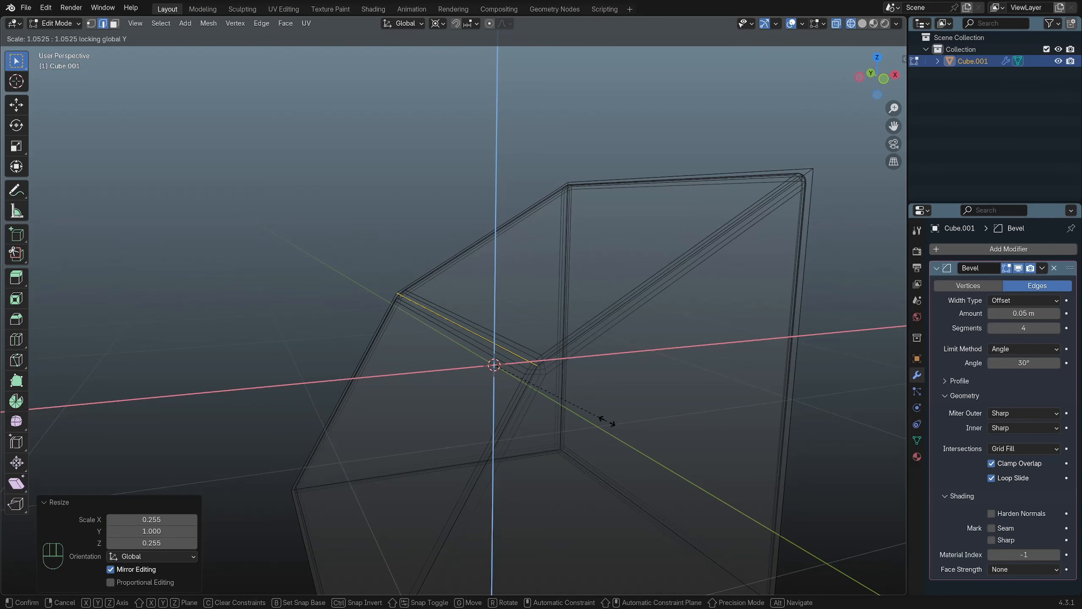
left_click(602, 418)
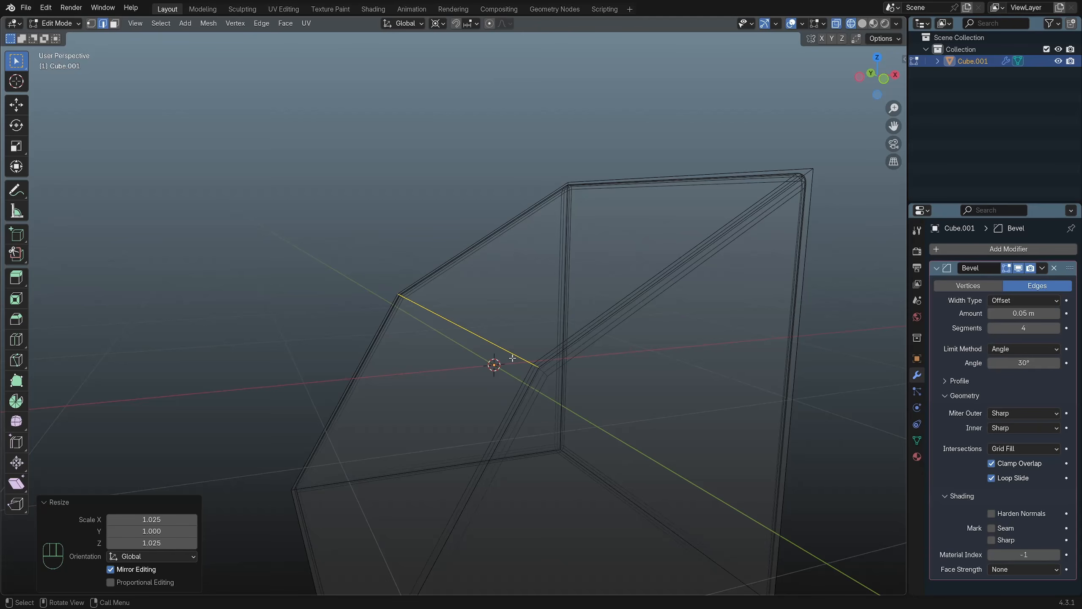
Try lowering the Bevel angle limit to 28.8°, then cancel the change.
left_click_drag(1025, 362, 1020, 363)
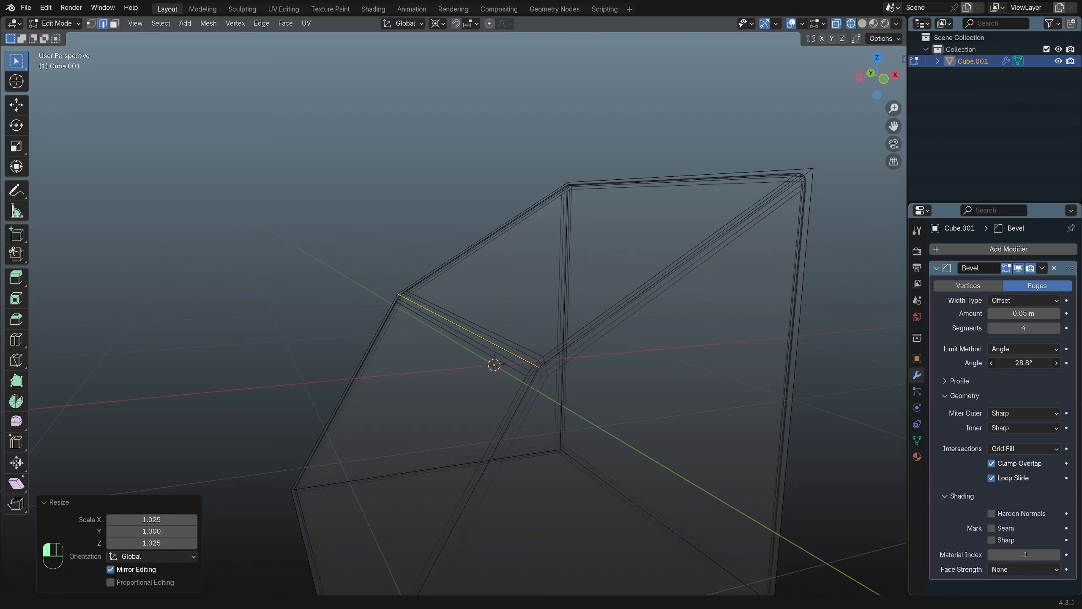
key("Escape")
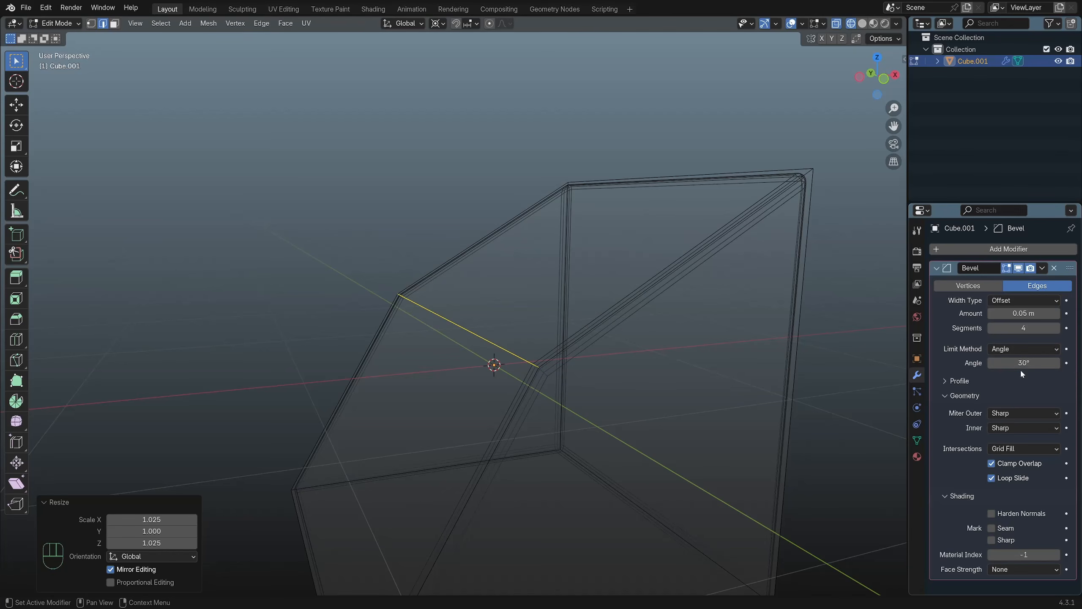
scroll(563, 346, "down", 5)
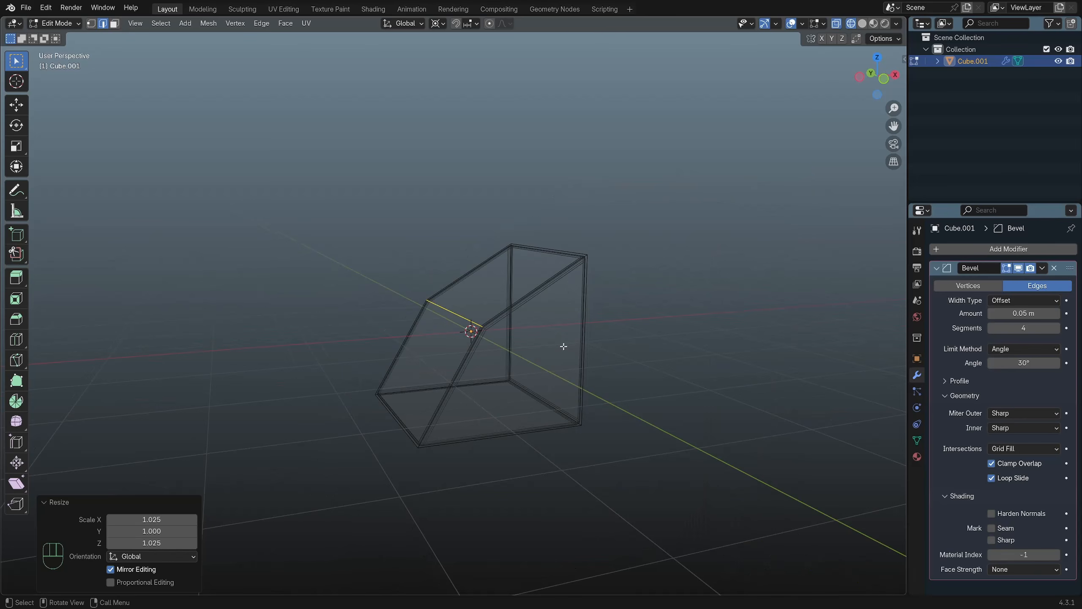
Undo the scaling of the cube's edge and return the viewport to solid display without X-ray.
key("ctrl+z")
key("ctrl+z")
key("ctrl+z")
key("alt+z")
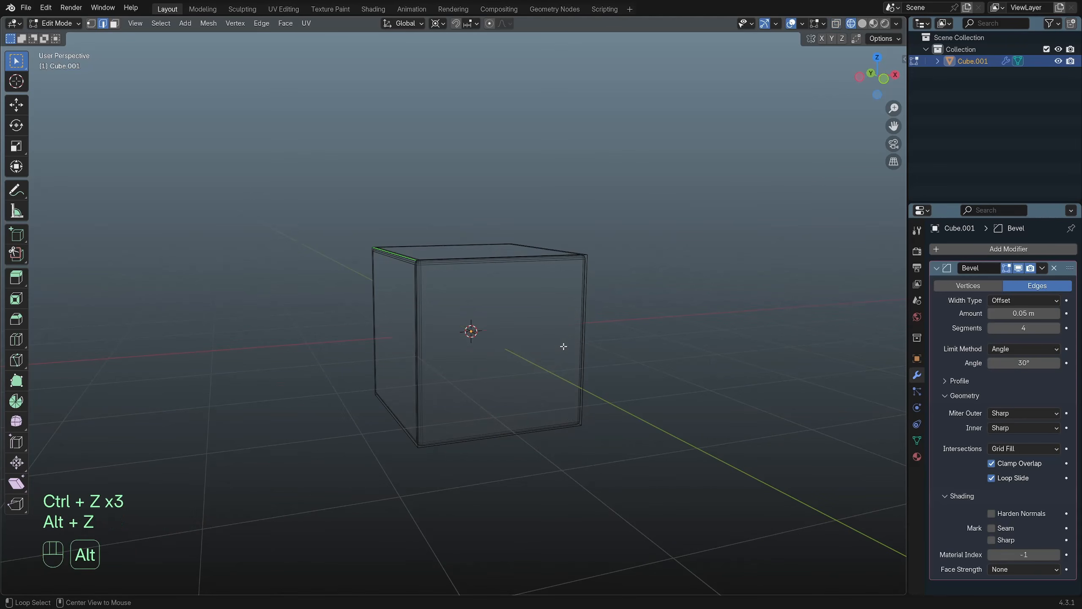
key("shift+z")
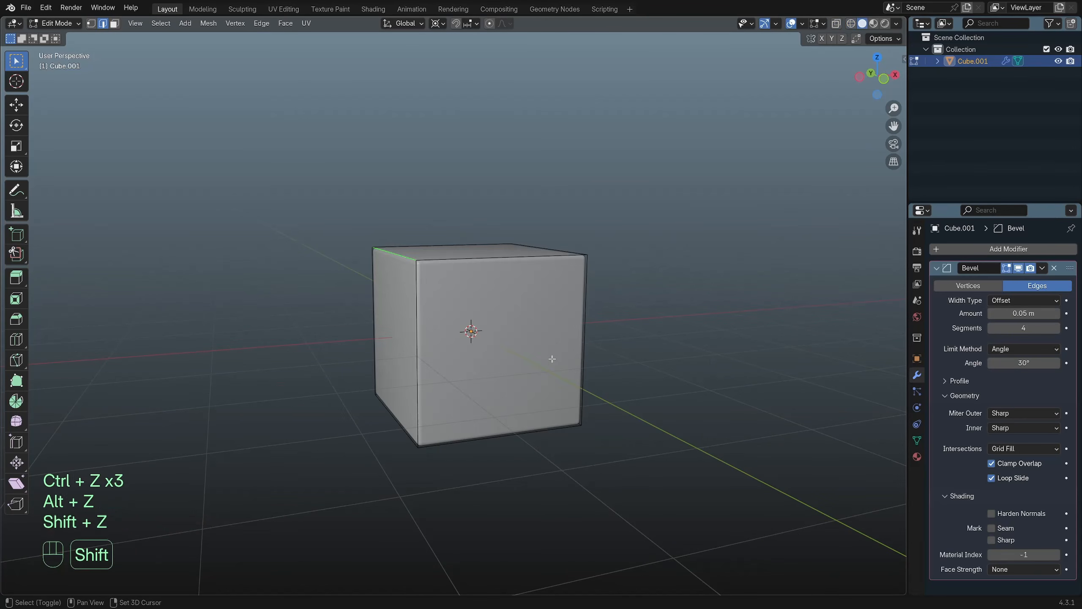
Set the Bevel limit method to None and inspect the cube's edges.
scroll(552, 358, "up", 4)
left_click(1021, 349)
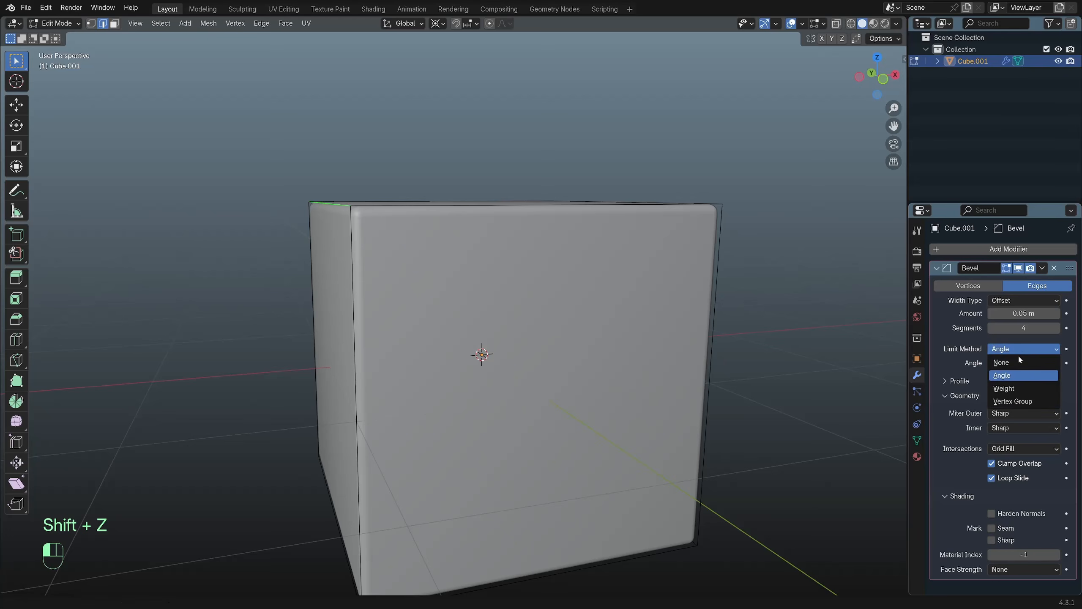
left_click(1014, 362)
scroll(728, 346, "down", 1)
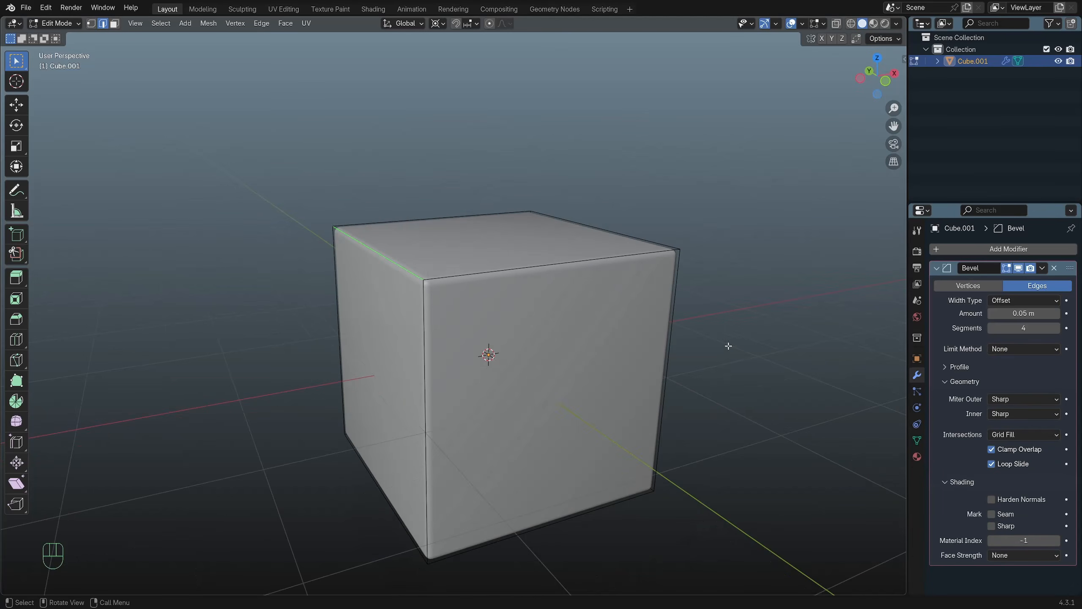
middle_click_drag(662, 343, 682, 331)
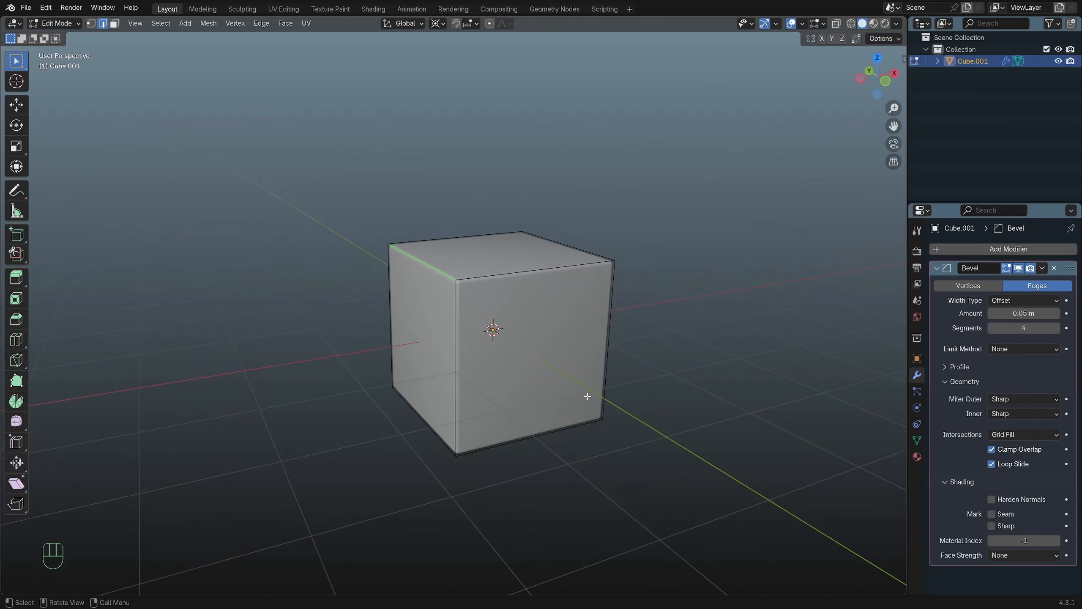
scroll(601, 364, "up", 2)
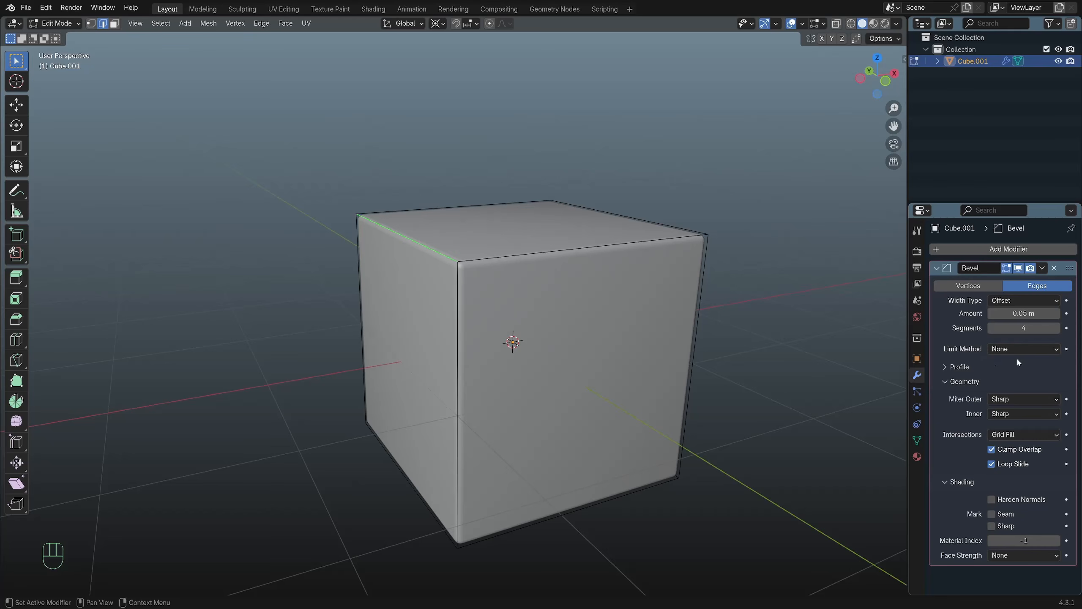
scroll(537, 343, "down", 4)
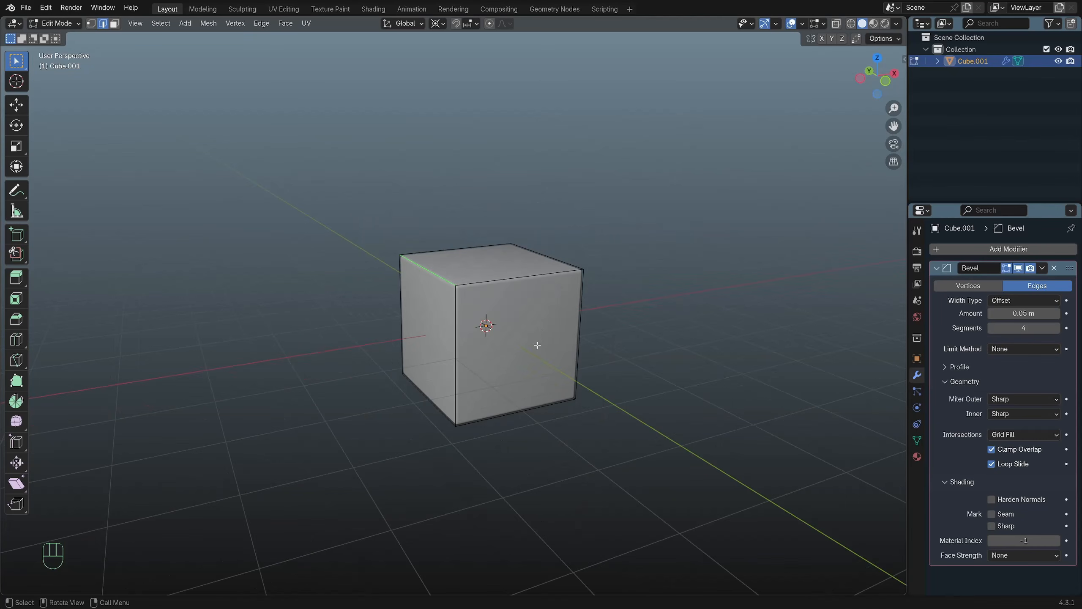
scroll(538, 345, "up", 3)
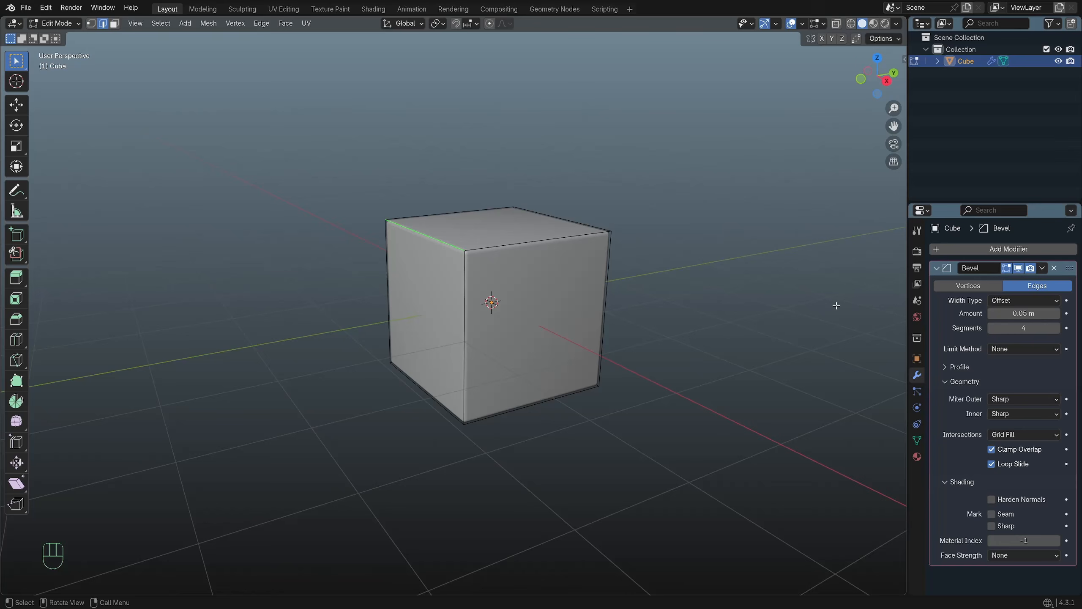
Switch the Bevel limit method to Angle for comparison, then set it back to None.
left_click(1023, 348)
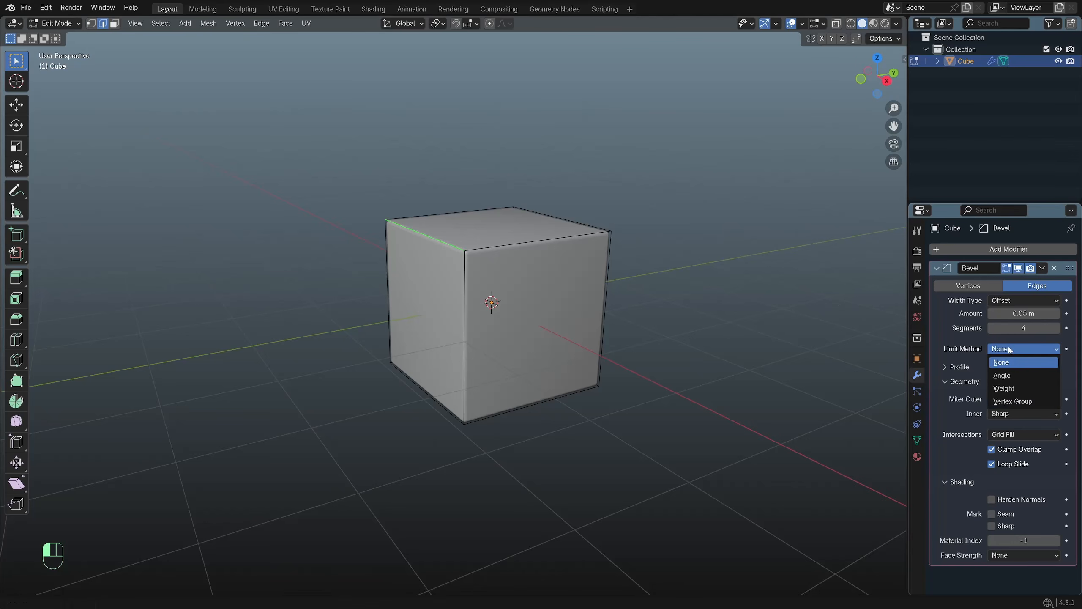
left_click(1013, 374)
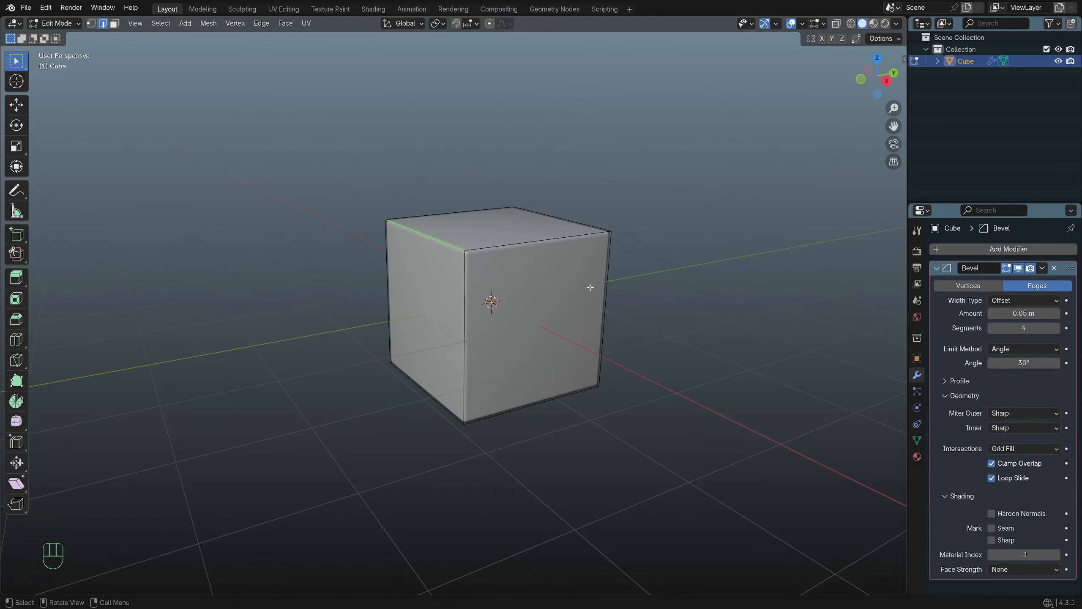
scroll(724, 310, "up", 2)
left_click(1008, 350)
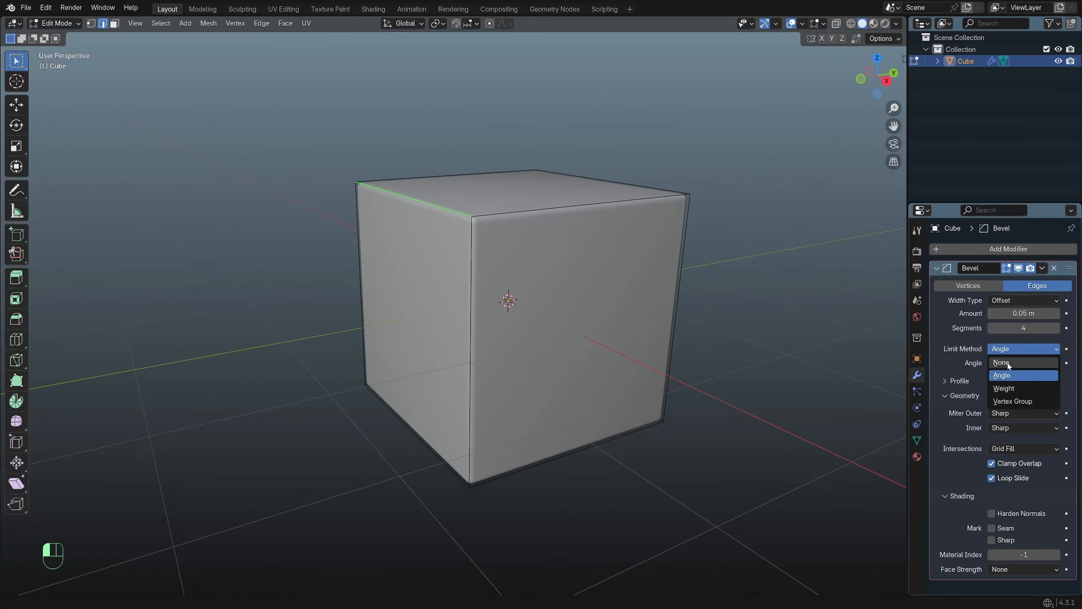
left_click(1010, 360)
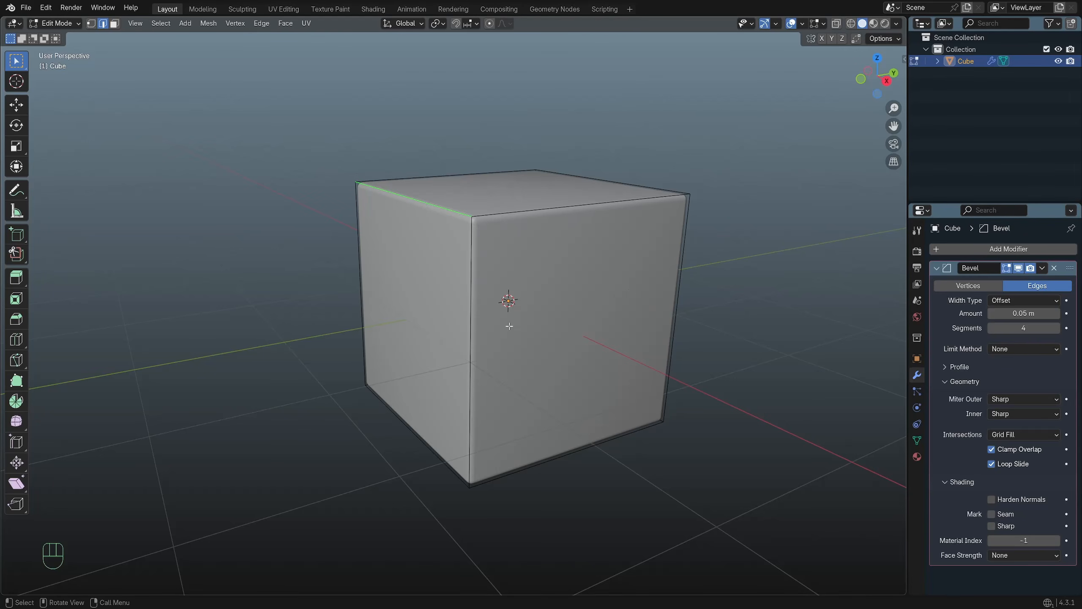
Display the cube in wireframe and add one centred horizontal loop cut around it, then examine the bevel there.
key("shift+z")
key("ctrl+r")
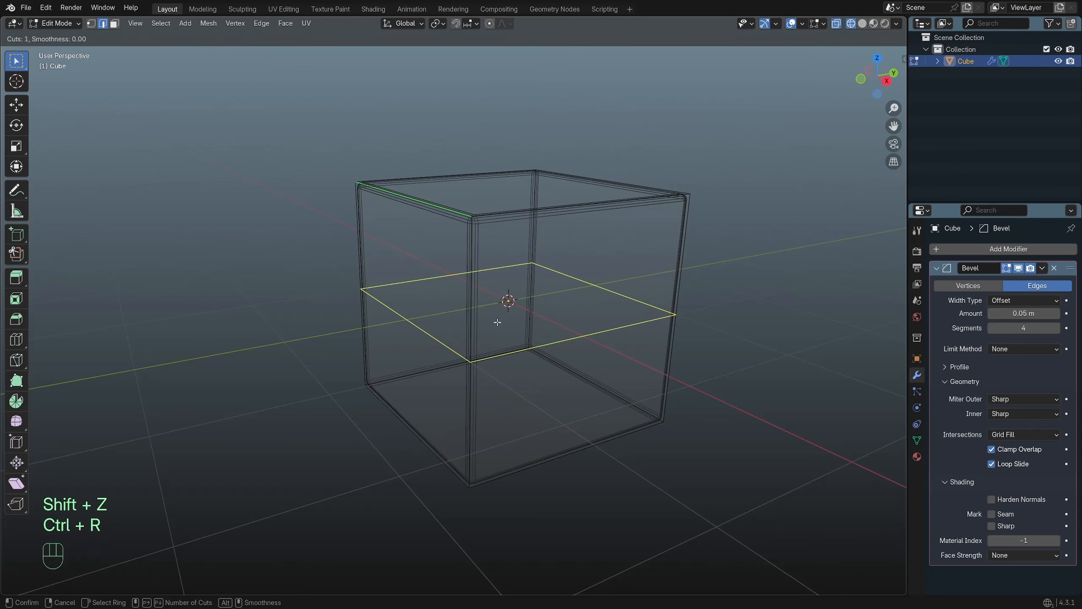
left_click(498, 321)
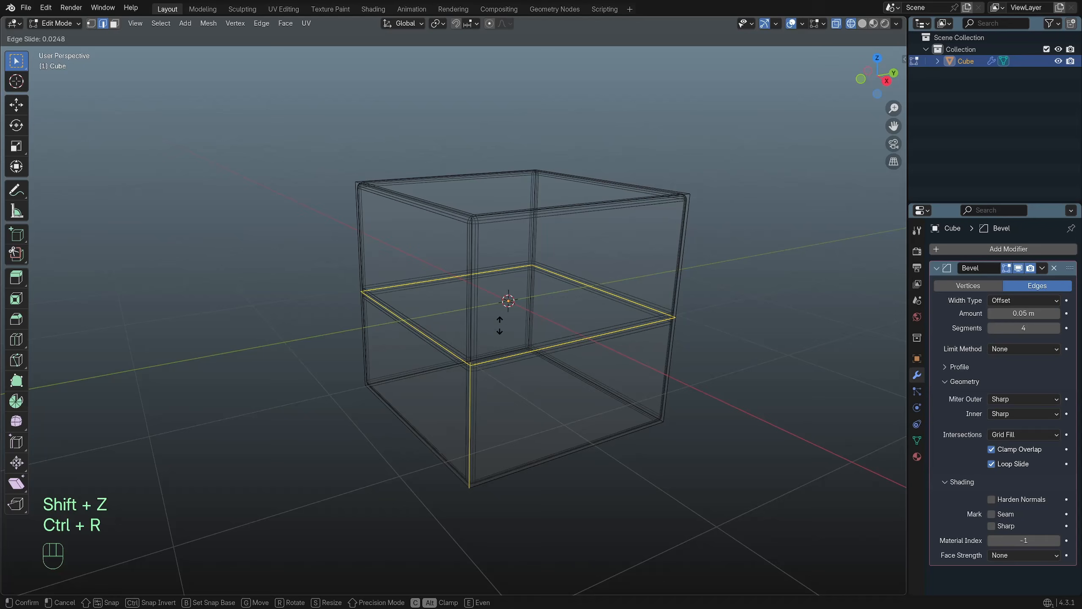
right_click(524, 344)
middle_click_drag(524, 343, 395, 323)
scroll(529, 332, "up", 3)
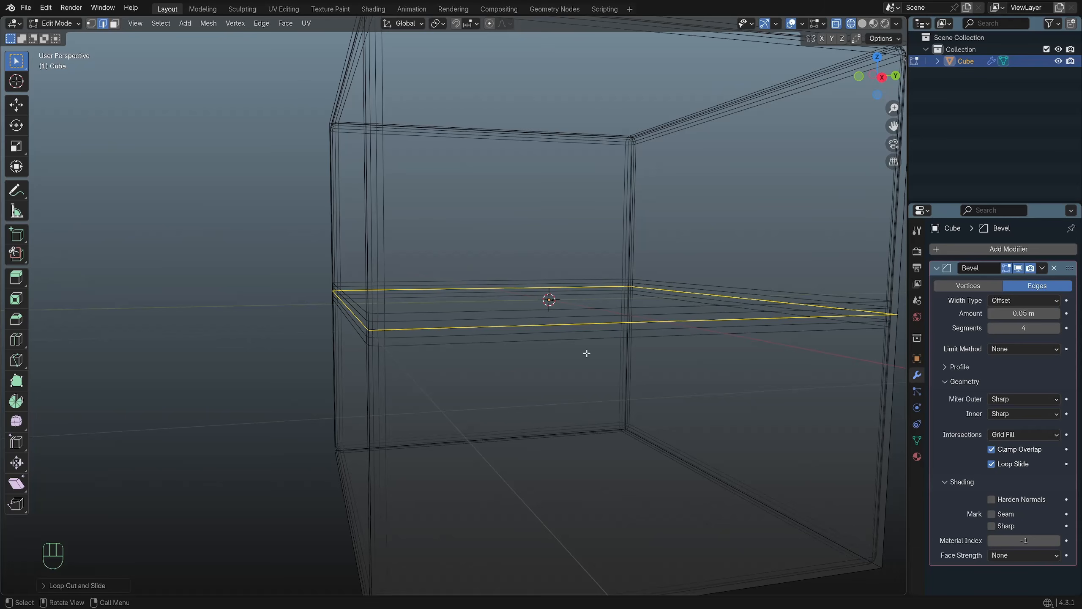
Compare the bevel on the loop cut with the limit method set to Angle, then return it to None.
left_click(1030, 349)
left_click(1017, 376)
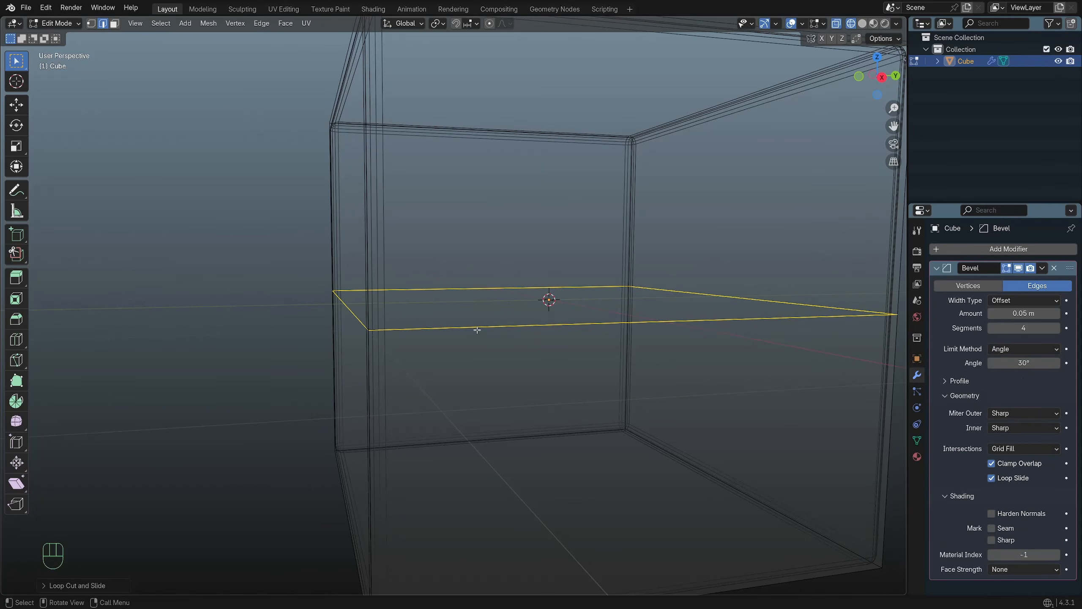
middle_click_drag(465, 331, 471, 329)
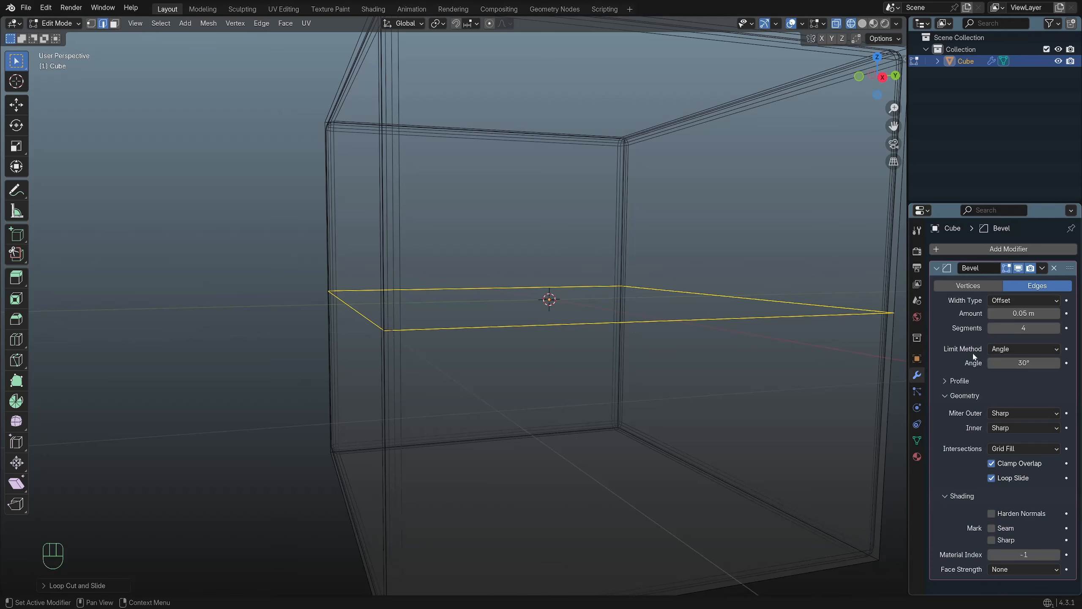
left_click(1022, 349)
left_click(1023, 337)
middle_click_drag(745, 294, 689, 294)
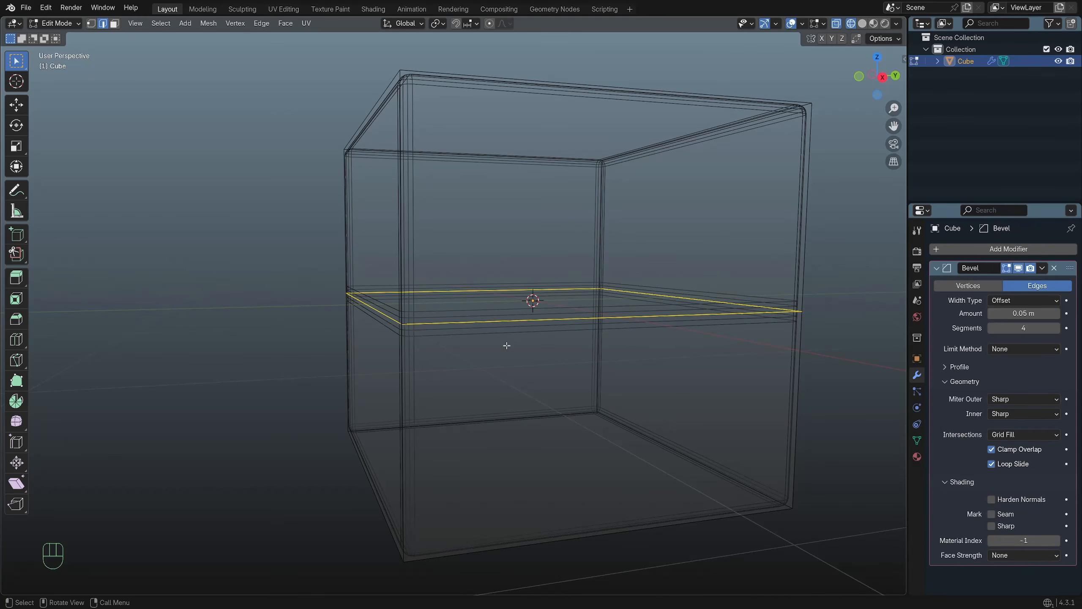
Return the viewport to solid display and switch the cube to Object Mode.
key("shift+z")
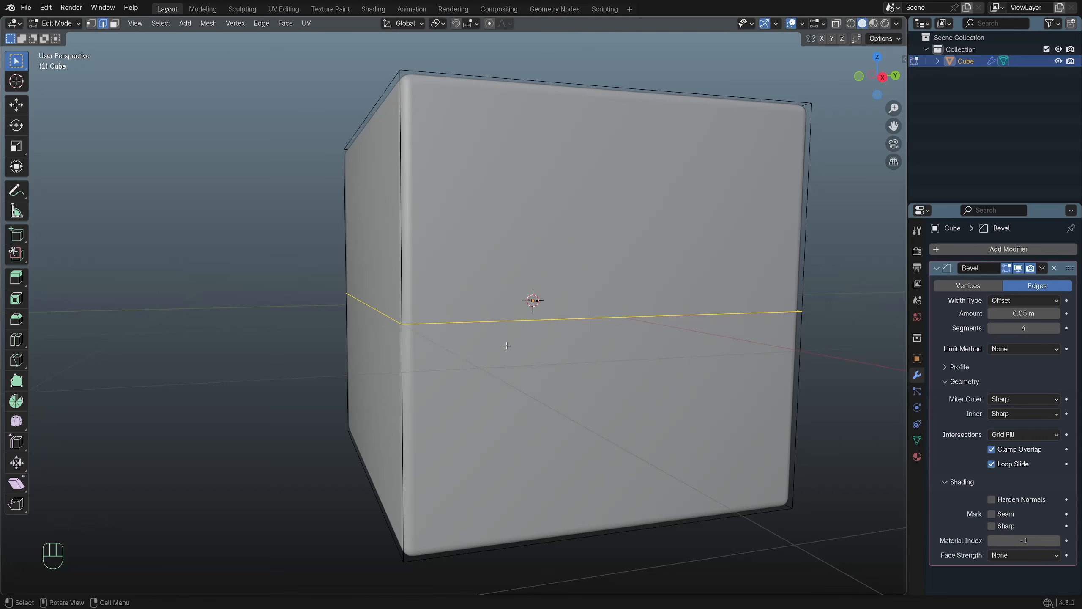
key("Tab")
scroll(511, 345, "down", 6)
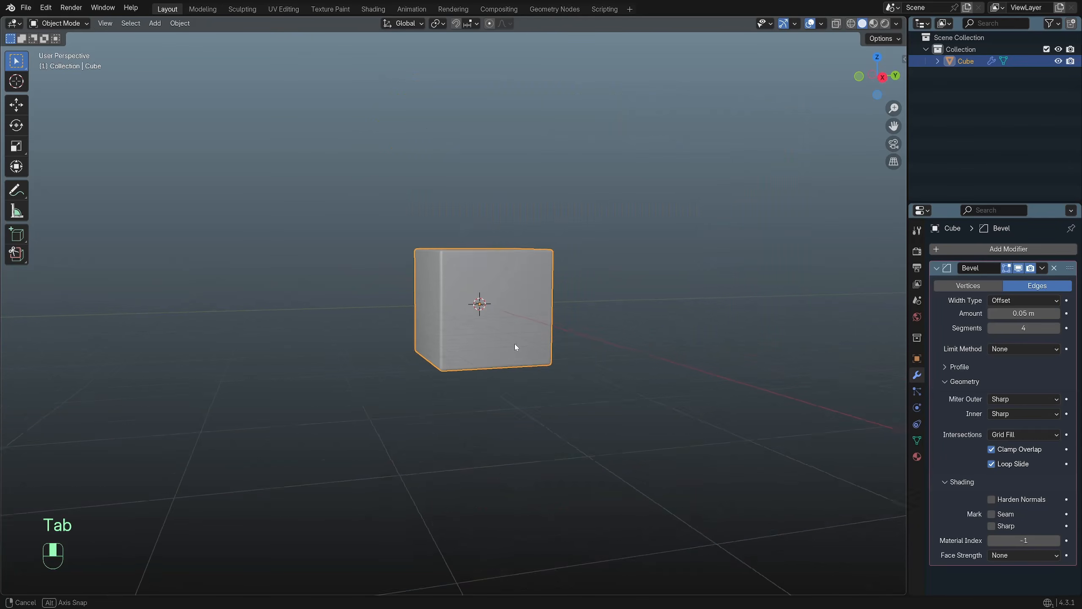
Add a mesh cylinder and move it along the Y axis to stand beside the cube.
key("shift+a")
mouse_move(494, 357)
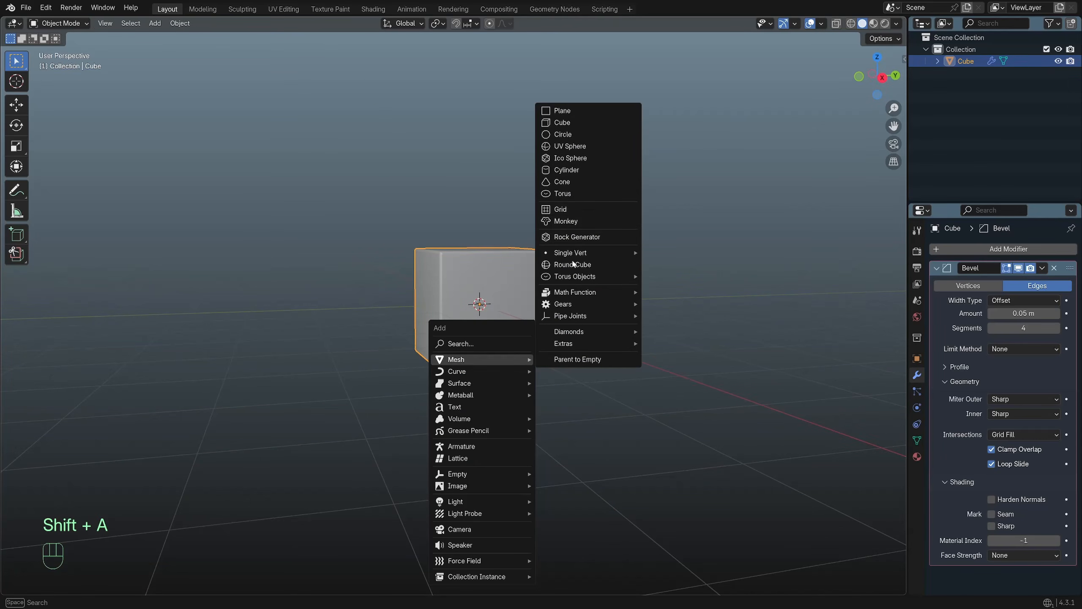
left_click(566, 170)
key("g")
key("y")
left_click(571, 262)
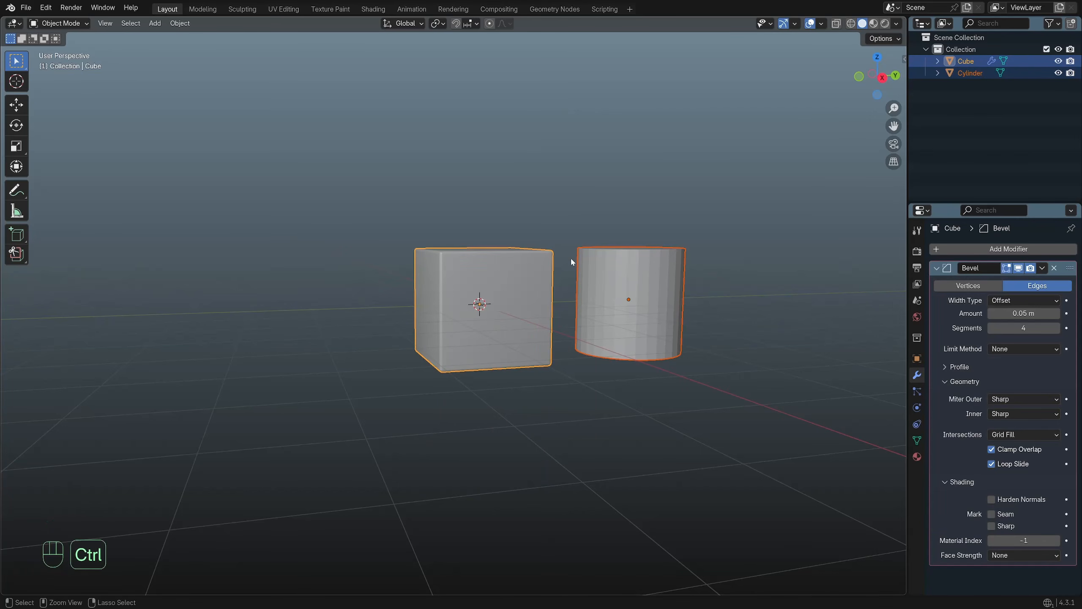
Copy the cube's Bevel modifier to the cylinder, then select only the cylinder.
key("ctrl+l")
left_click(524, 356)
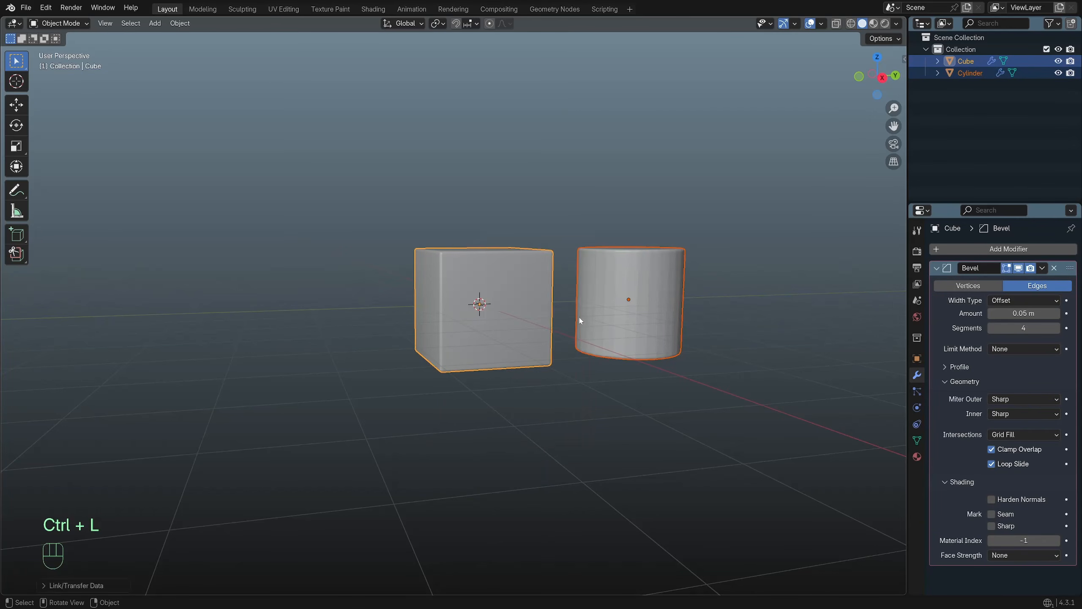
left_click(606, 288)
middle_click_drag(606, 289, 542, 328)
scroll(543, 329, "up", 2)
Set the cylinder's Bevel limit method to Angle and shade the cylinder smooth.
left_click(1024, 348)
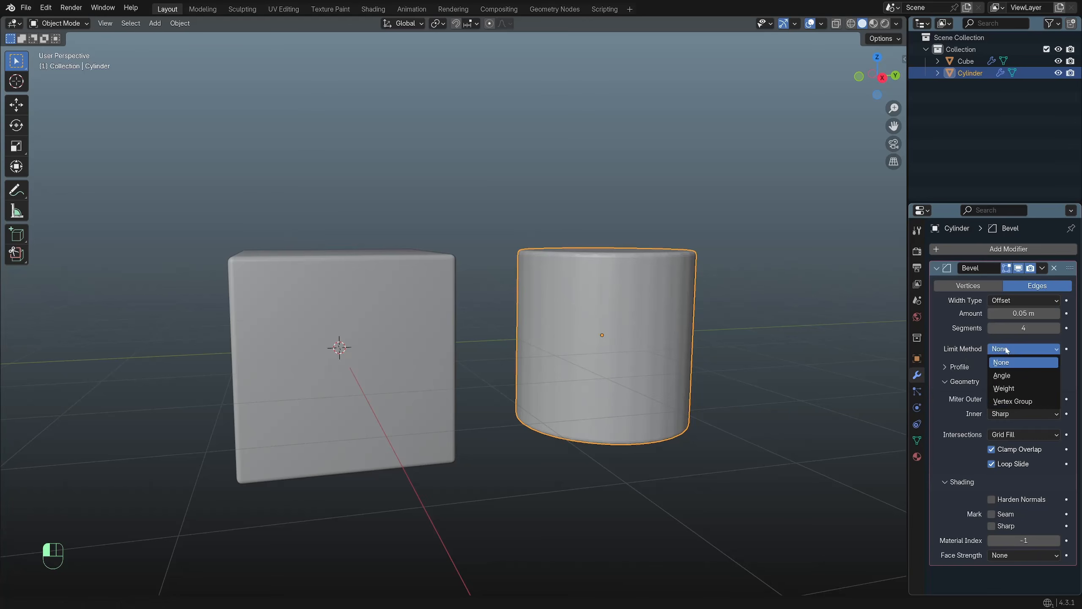
left_click(1008, 378)
scroll(784, 340, "up", 3)
mouse_move(767, 341)
middle_mouse_down("shift")
mouse_move(670, 355)
mouse_move(684, 369)
mouse_move(637, 330)
mouse_move(636, 311)
mouse_move(681, 316)
mouse_move(671, 326)
middle_mouse_up("shift")
right_click(636, 311)
left_click(636, 310)
Display the objects in wireframe and examine which of the cylinder's edges are bevelled.
key("shift+z")
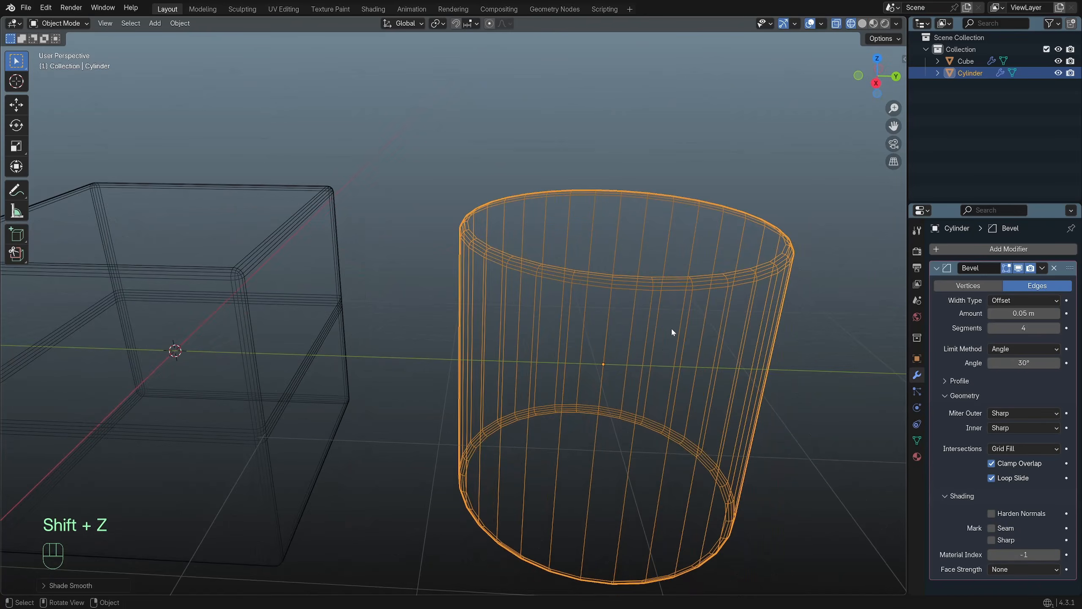
left_click(635, 183)
middle_click_drag(635, 183, 587, 273)
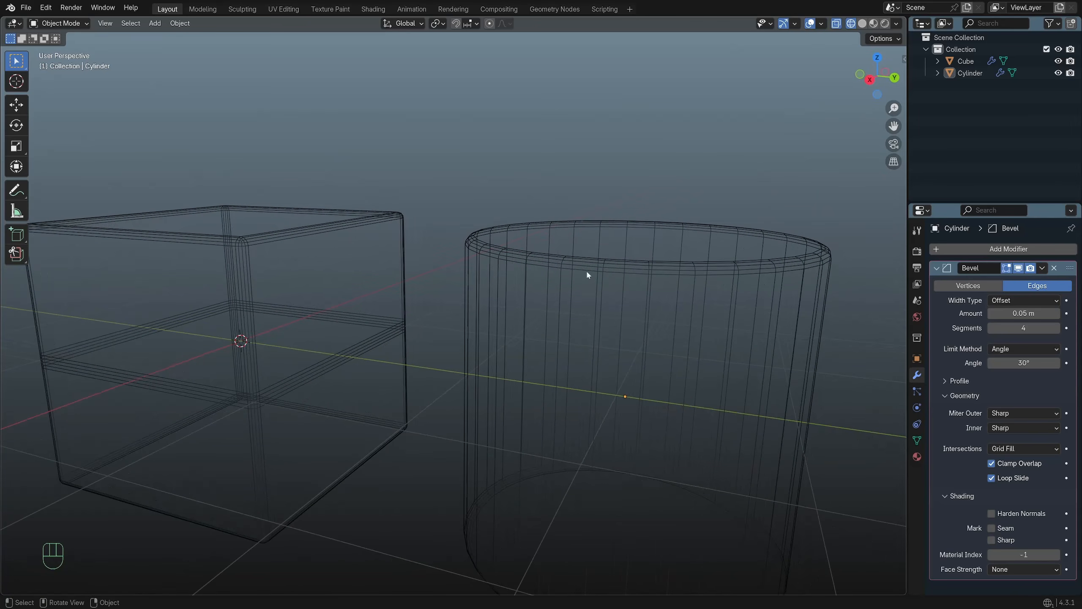
middle_click_drag(718, 295, 733, 301)
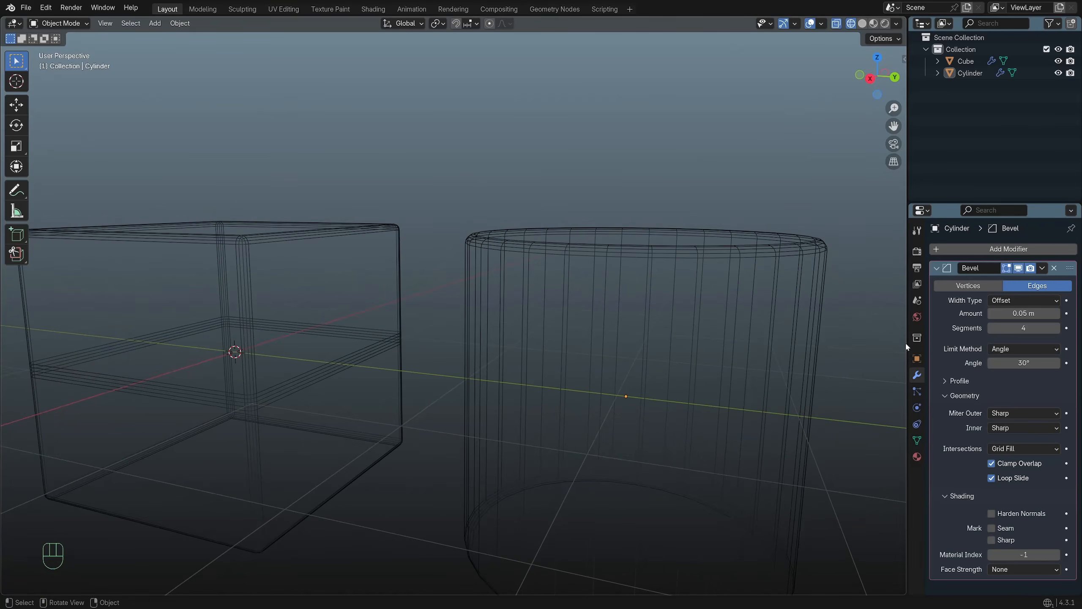
Set the cylinder's Bevel limit method to None and inspect its edges in wireframe and solid display.
left_click(1023, 349)
left_click(1015, 363)
mouse_move(873, 328)
middle_mouse_down()
mouse_move(574, 252)
mouse_move(610, 258)
mouse_move(613, 278)
mouse_move(547, 304)
mouse_move(600, 329)
mouse_move(571, 284)
mouse_move(583, 242)
mouse_move(588, 268)
mouse_move(530, 266)
mouse_move(576, 233)
mouse_move(585, 312)
mouse_move(553, 327)
mouse_move(623, 333)
mouse_move(648, 354)
middle_mouse_up()
scroll(589, 285, "down", 3)
key("shift+z")
scroll(587, 308, "up", 3)
scroll(548, 305, "up", 4)
scroll(562, 328, "down", 5)
Delete the cylinder and select the cube again.
left_click(535, 303)
key("Delete")
left_click(537, 347)
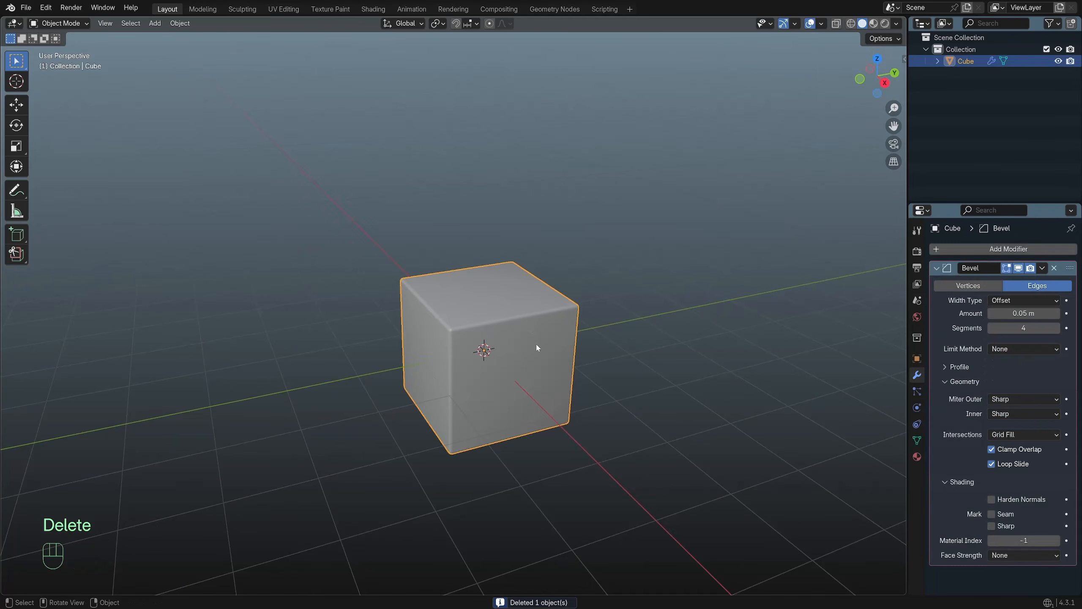
middle_click_drag(537, 347, 627, 365)
scroll(585, 353, "up", 4)
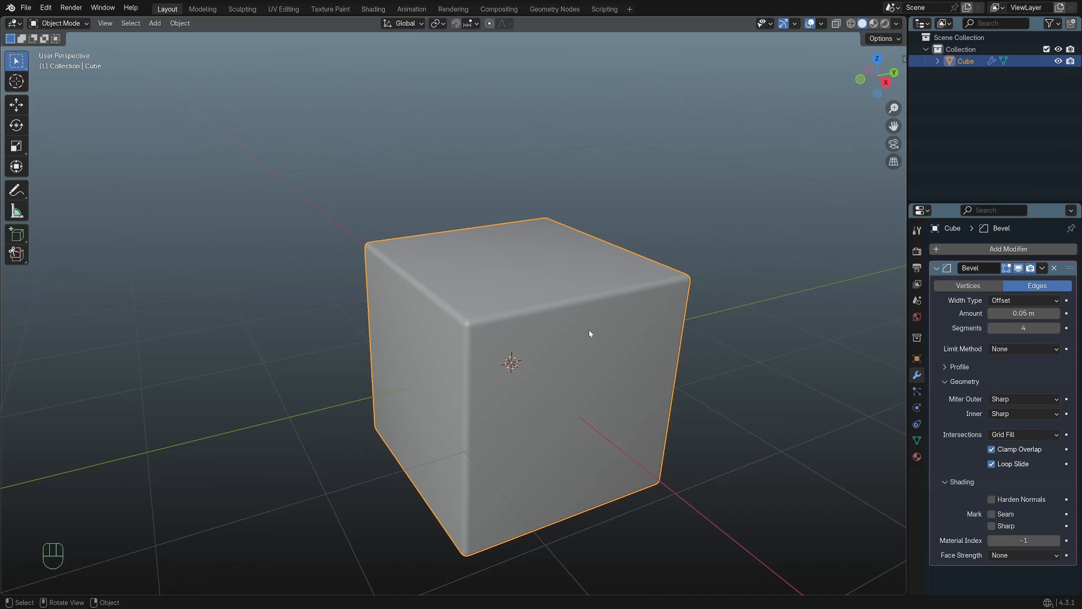
middle_click_drag(589, 333, 601, 358, "ctrl")
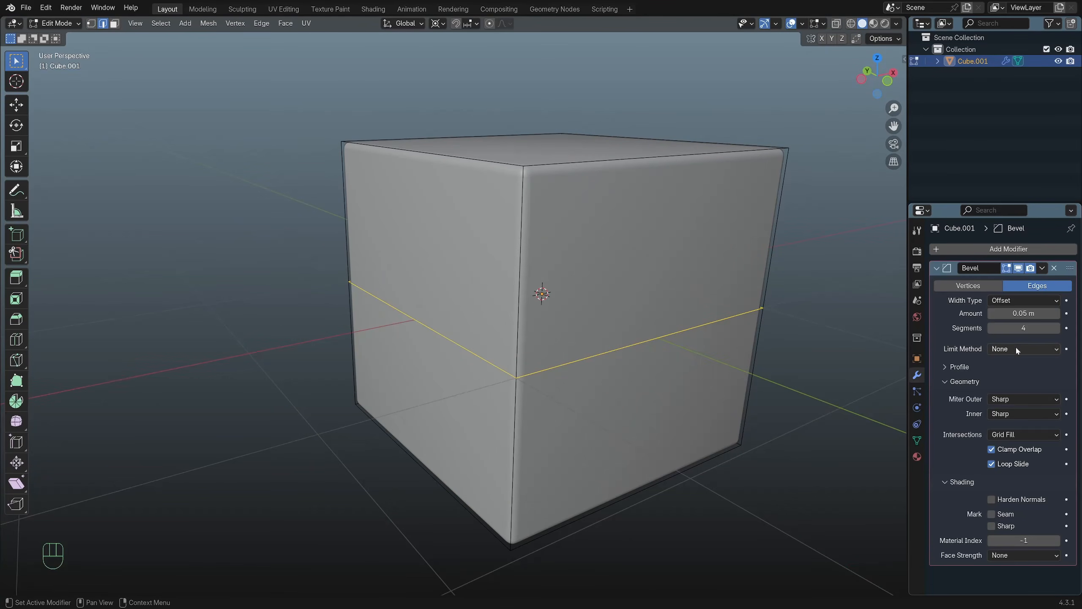
Set the Bevel limit method to Weight and dissolve the horizontal loop cut around the cube.
left_click(1016, 349)
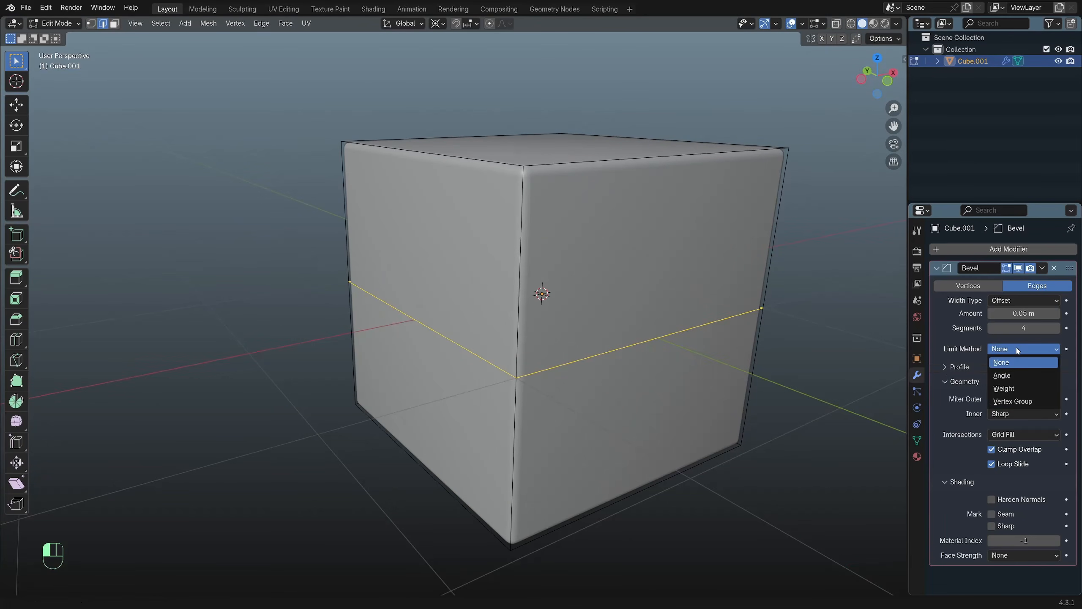
left_click(1012, 388)
key("ctrl")
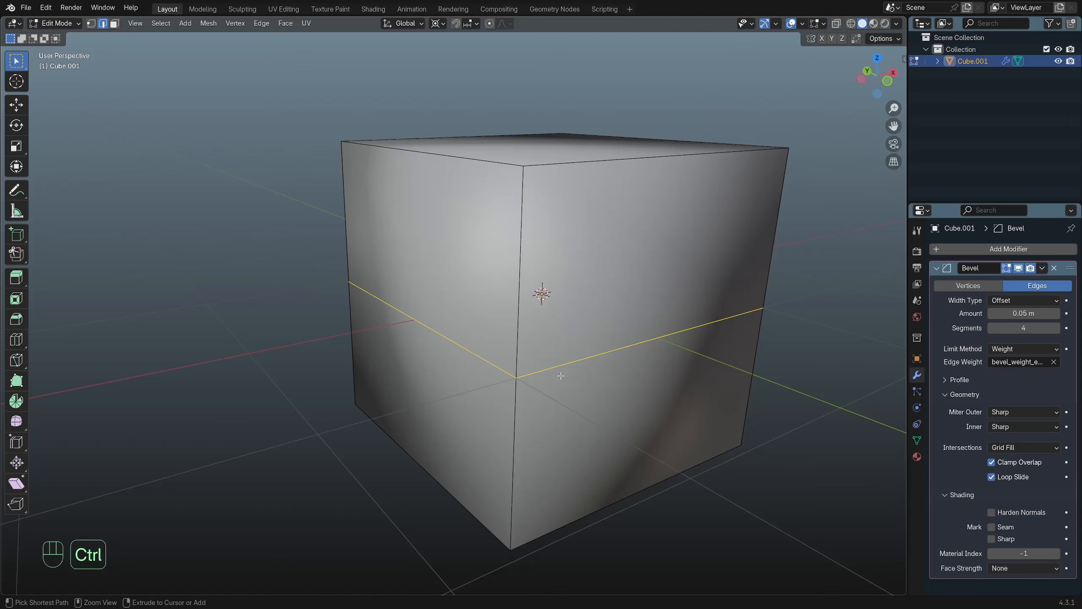
key("ctrl+x")
middle_click_drag(579, 352, 582, 360)
middle_click_drag(691, 297, 601, 289)
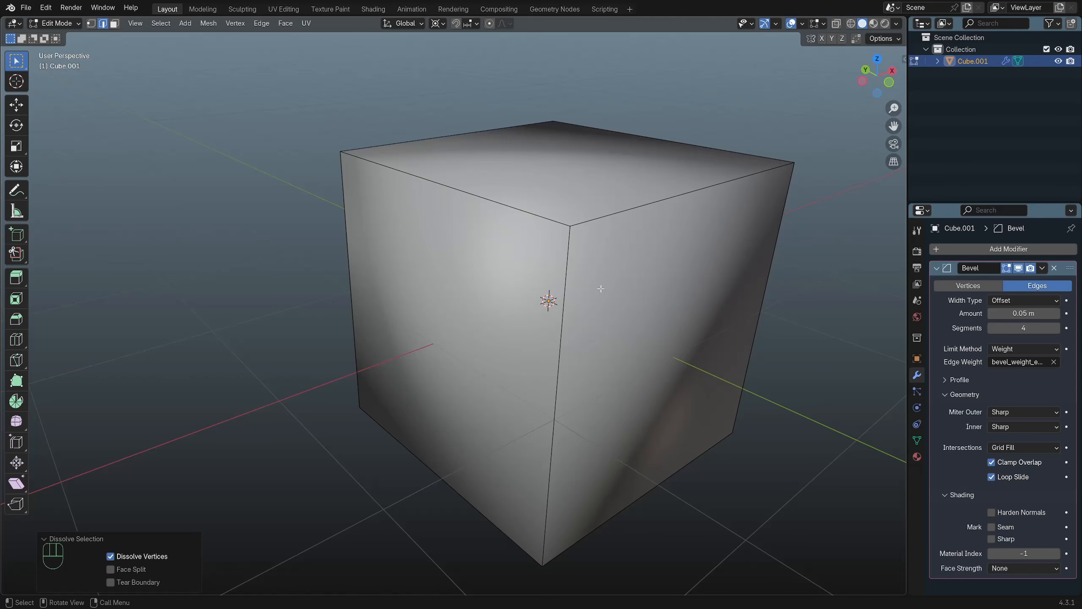
Select the cube's top edge on the negative X side and set its bevel weight to 1.00.
left_click(490, 197)
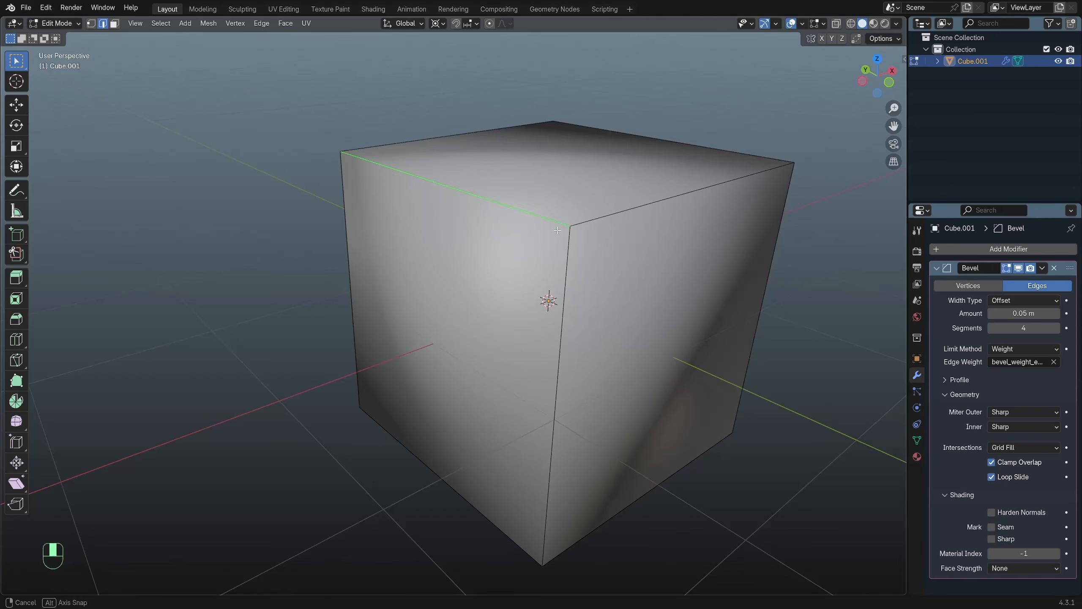
middle_click_drag(558, 225, 526, 249)
key("n")
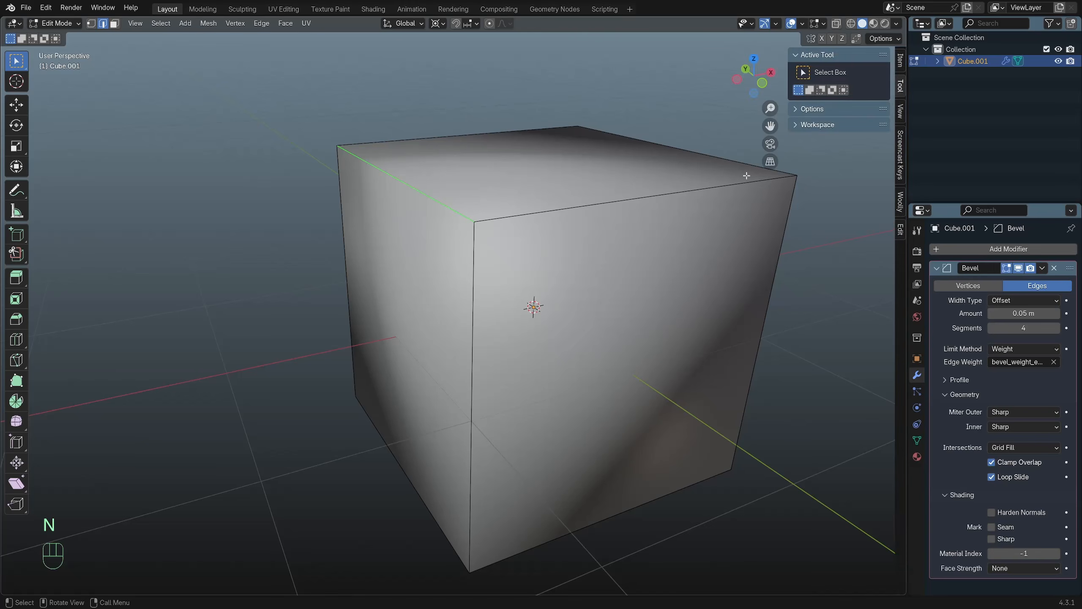
left_click(900, 60)
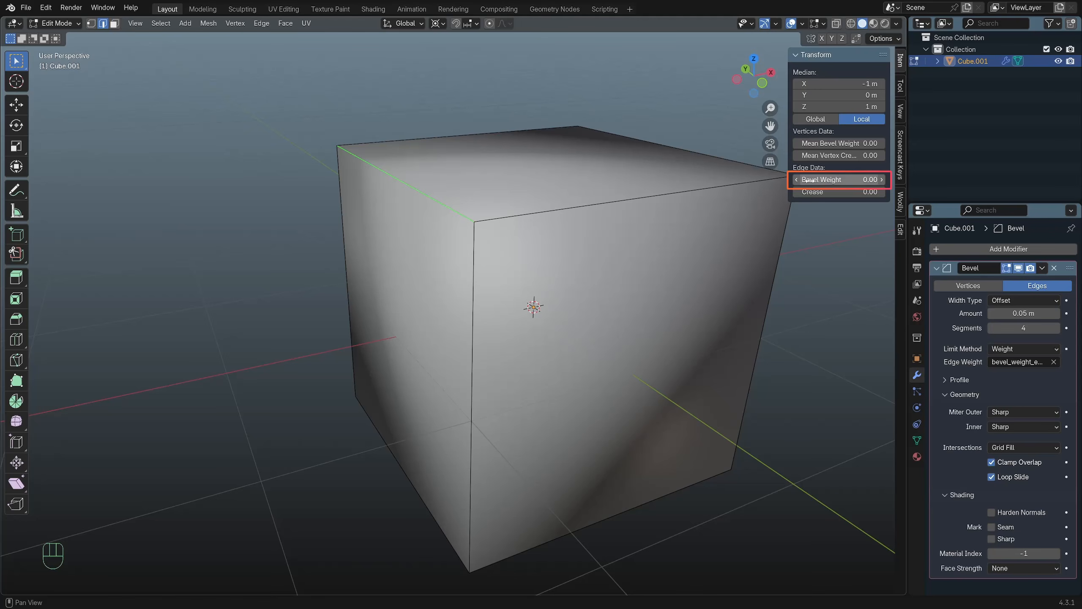
left_click_drag(809, 180, 848, 180)
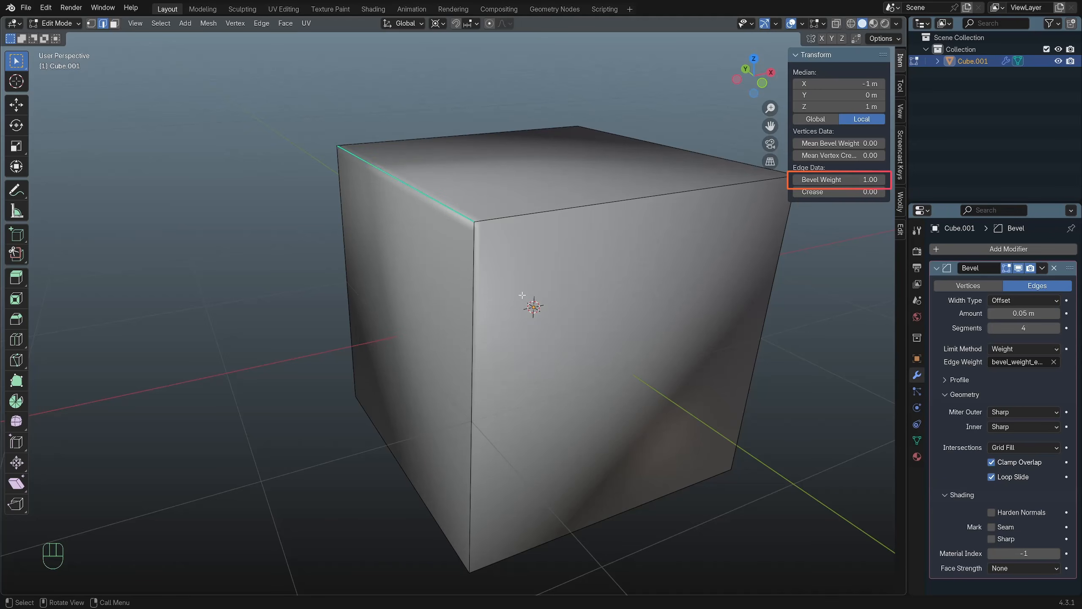
Examine the weighted top edge's rounding up close from the front orthographic view and in perspective.
middle_click_drag(525, 297, 490, 277)
middle_click_drag(484, 259, 485, 348, "shift")
scroll(528, 316, "up", 5)
key("KP_1")
scroll(452, 295, "up", 3)
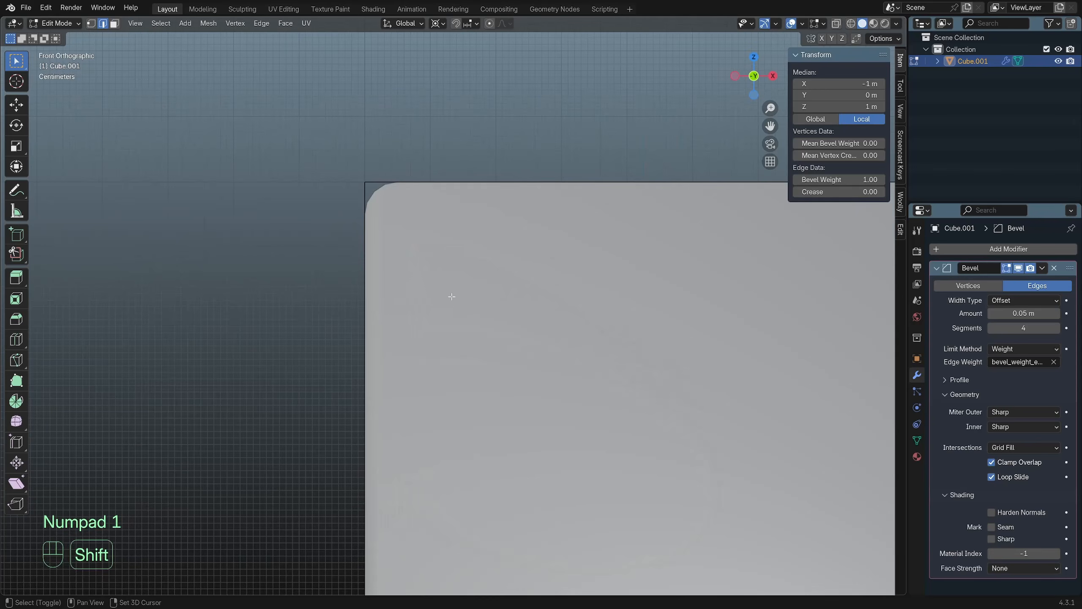
scroll(369, 210, "down", 3)
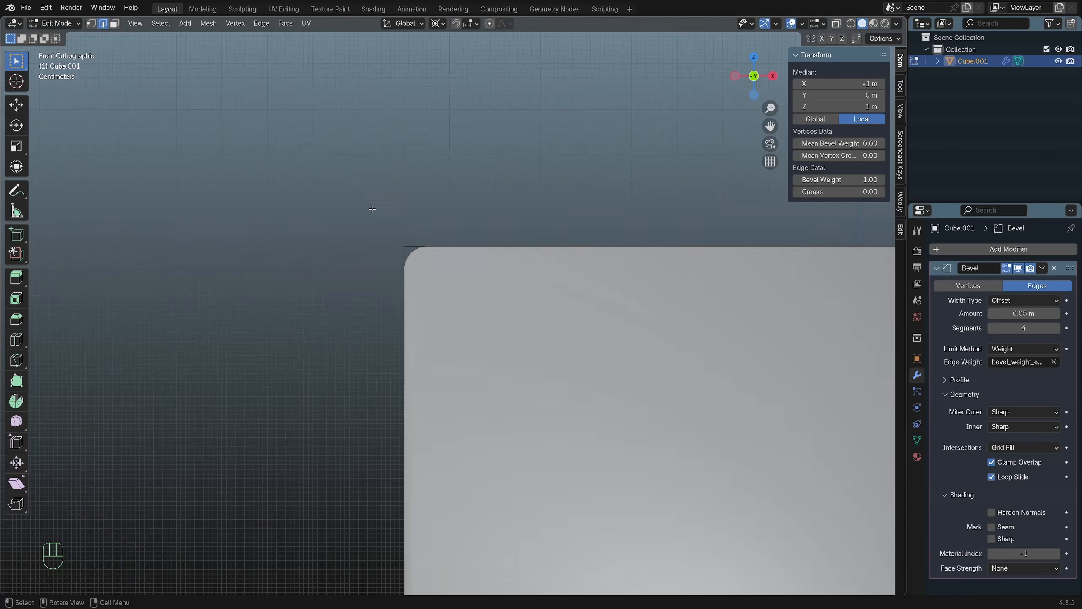
middle_click_drag(375, 213, 500, 347)
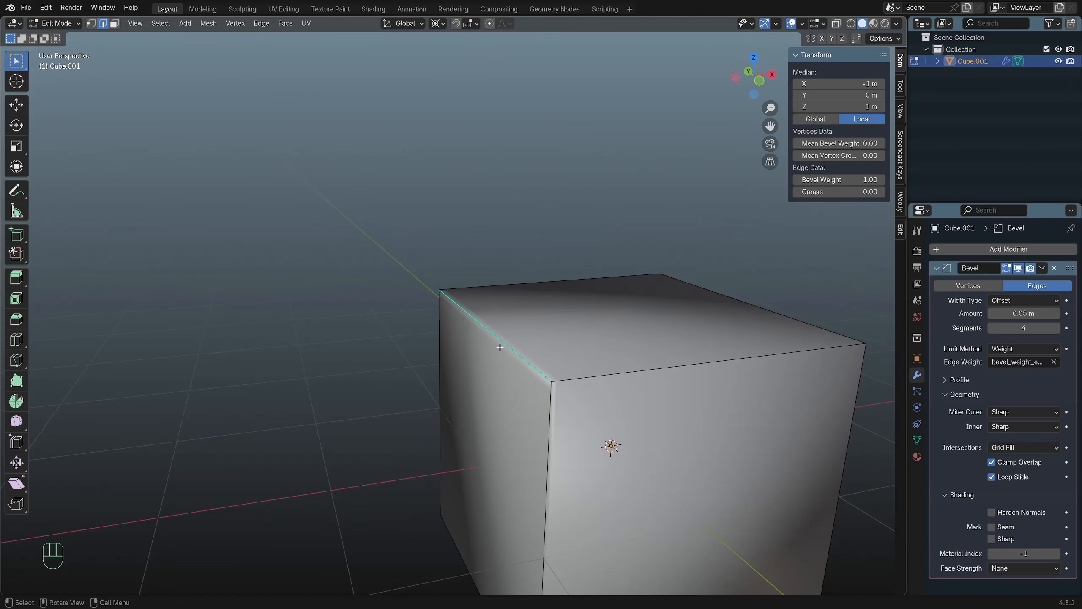
Set the mean bevel weight of all the cube's edges to 1.00 and inspect the bevel in Object Mode.
key("a")
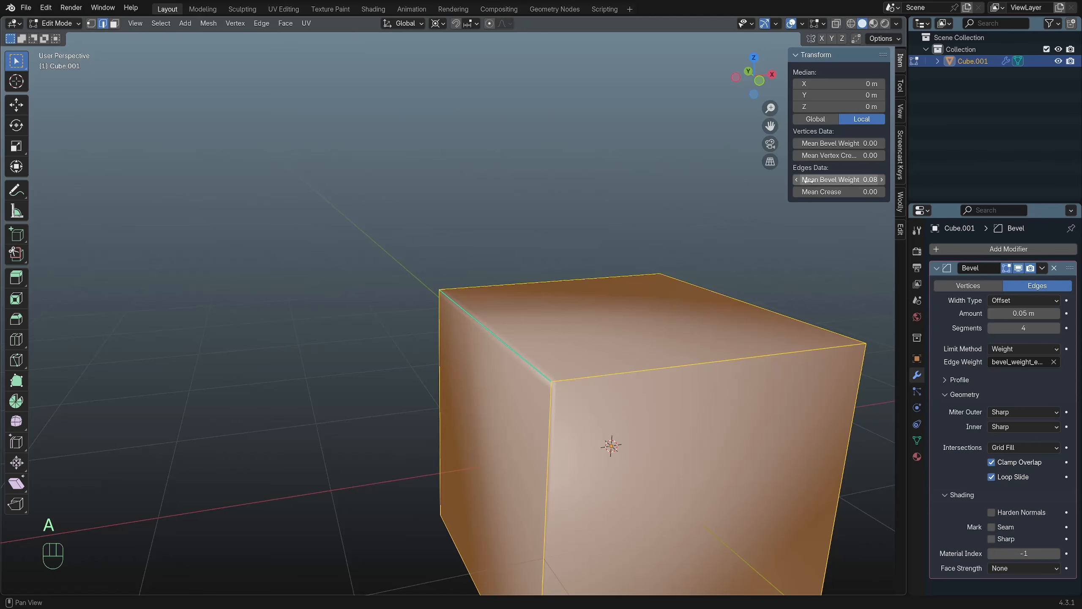
left_click_drag(808, 181, 877, 180)
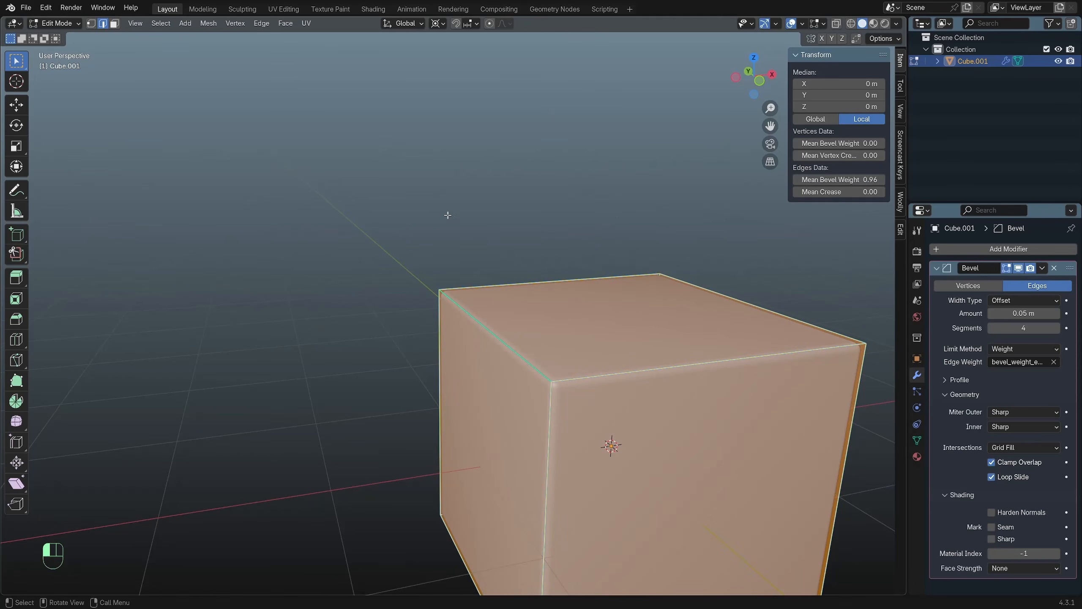
key("Tab")
middle_click_drag(471, 244, 510, 350)
scroll(434, 238, "up", 3)
scroll(468, 345, "down", 3)
key("Tab")
middle_click_drag(689, 374, 509, 377)
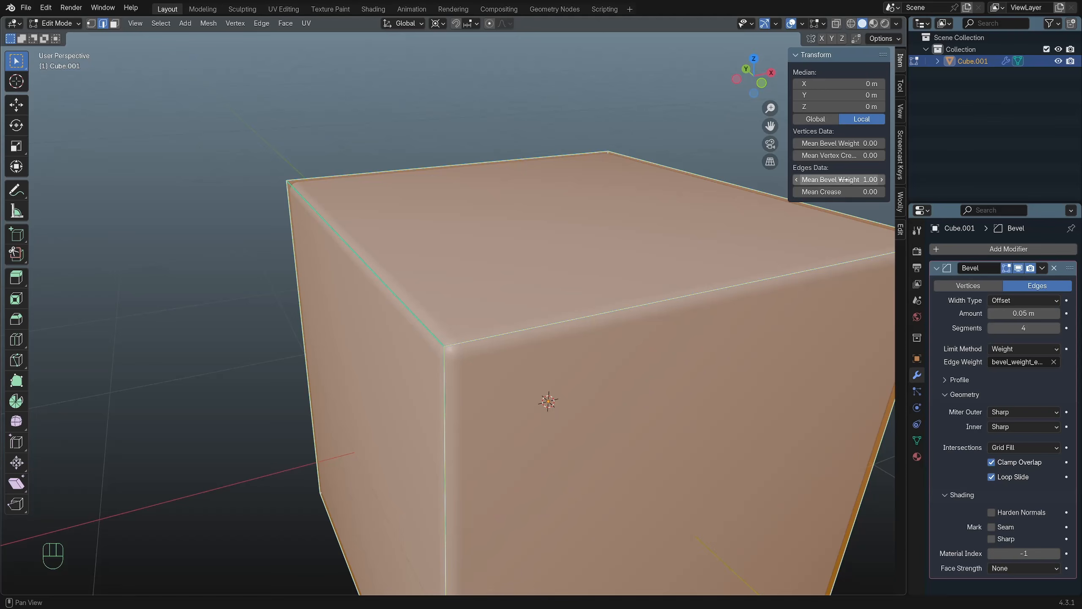
Select the top edge on the negative X side and increase the Bevel modifier's amount to 0.24 m.
left_click(378, 278)
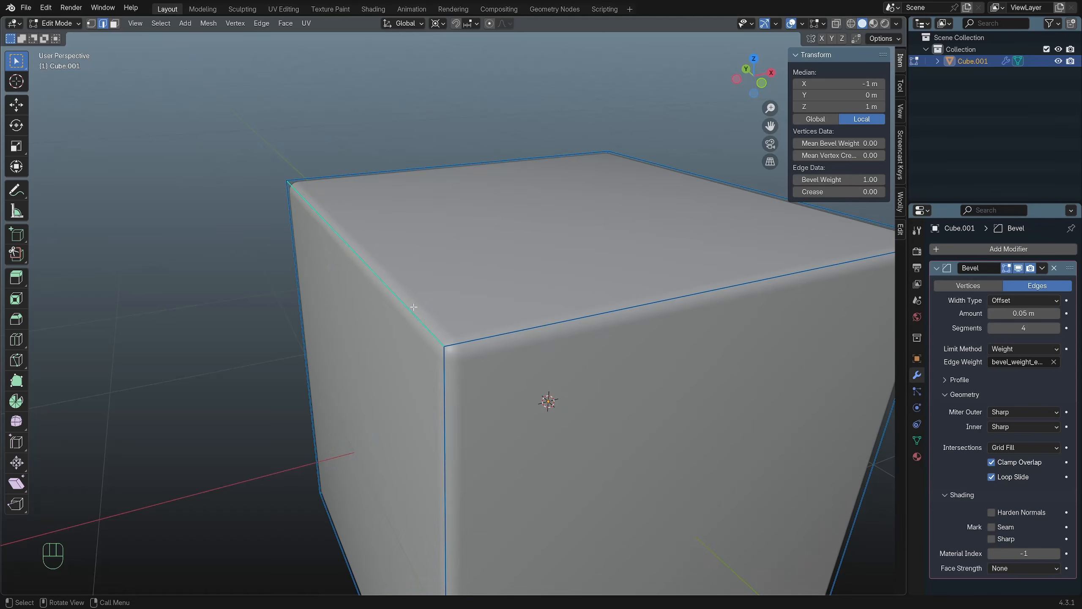
scroll(414, 307, "up", 2)
left_click(1023, 313)
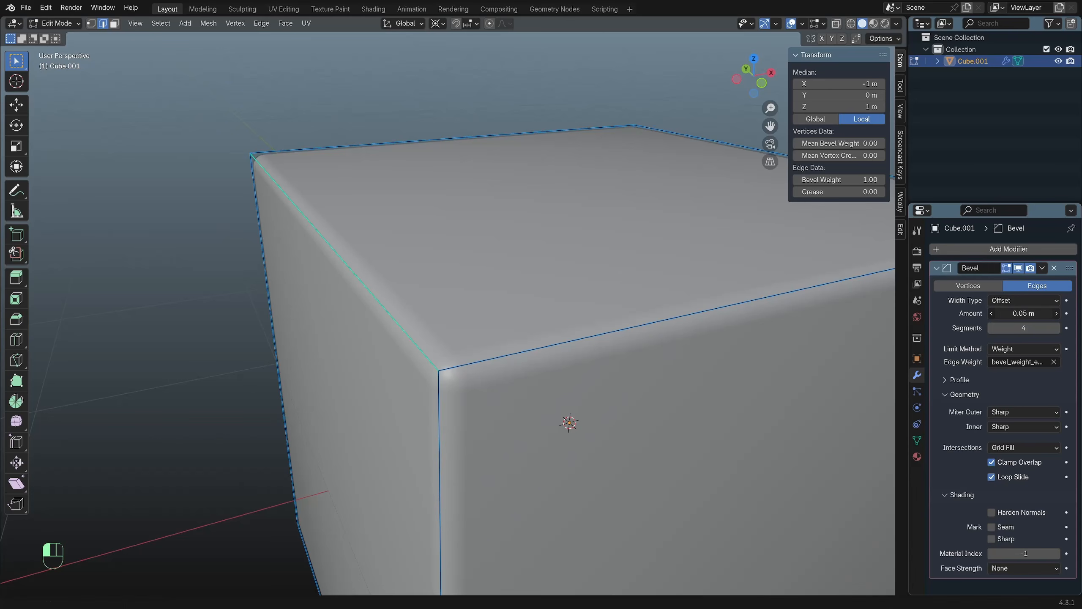
mouse_move(1023, 313)
left_mouse_down()
mouse_move(1040, 312)
mouse_move(1007, 313)
left_mouse_up()
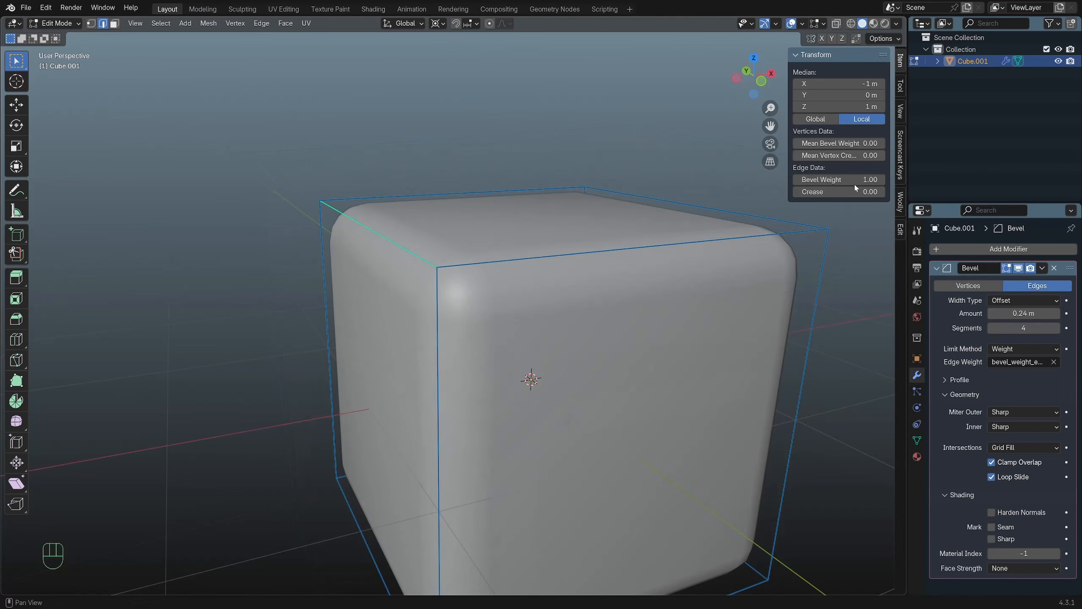
Lower the selected top edge's bevel weight to 0.18 and examine its narrower bevel.
left_click_drag(855, 181, 837, 180)
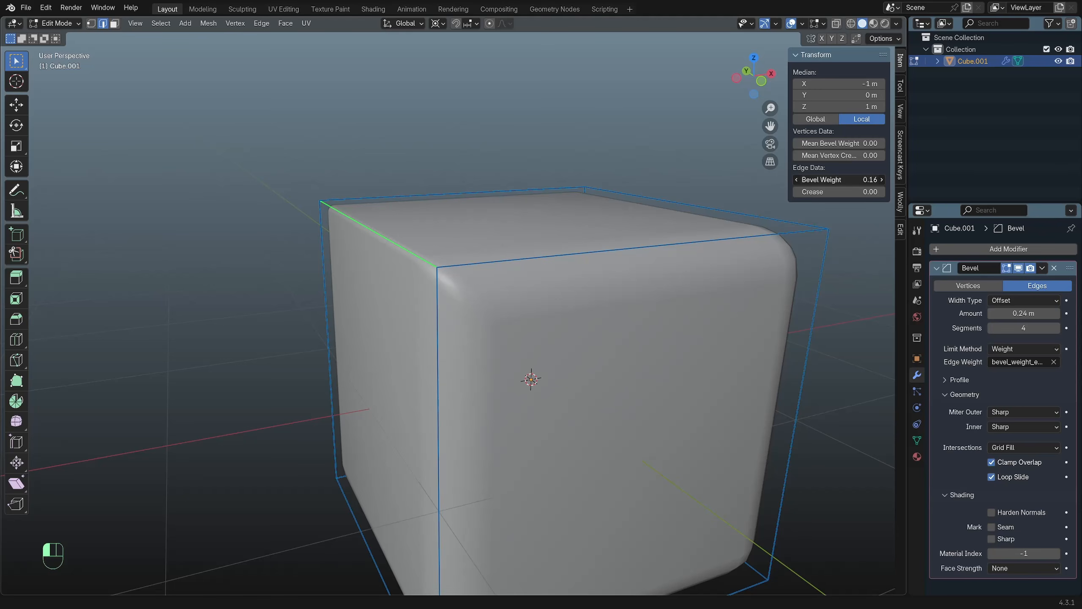
left_click_drag(837, 180, 840, 181)
middle_click_drag(527, 318, 476, 355)
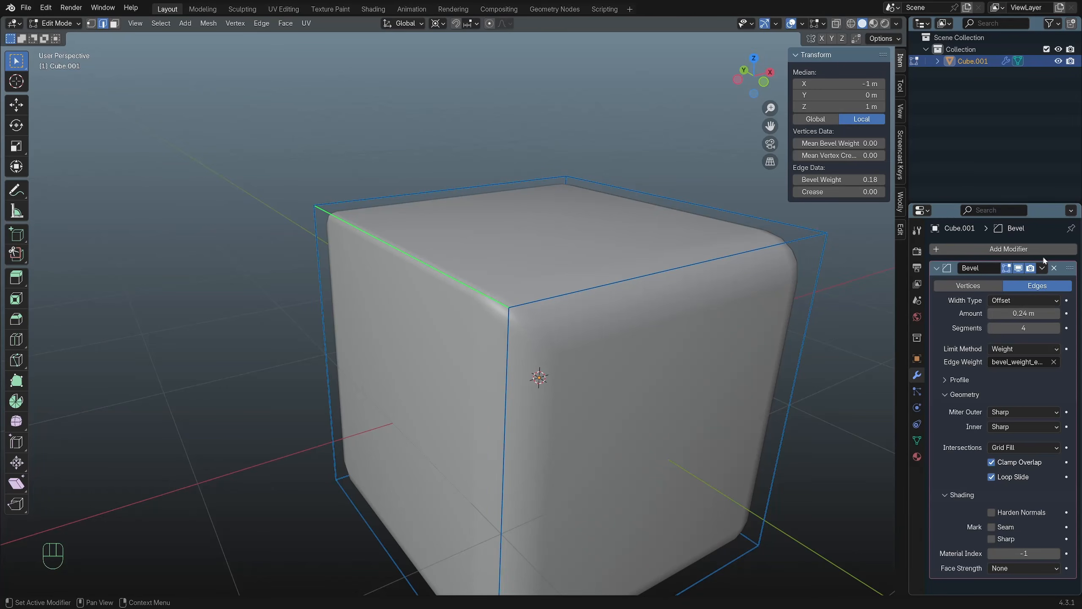
Restore the top edge's bevel weight to 1.00 and select the cube's entire mesh.
left_click_drag(828, 182, 878, 182)
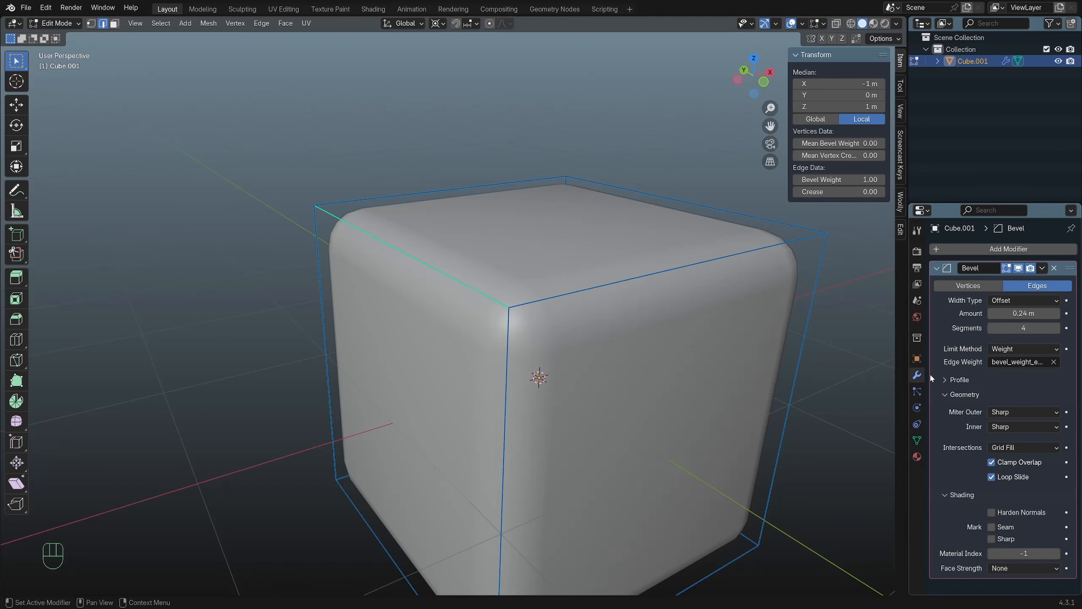
key("a")
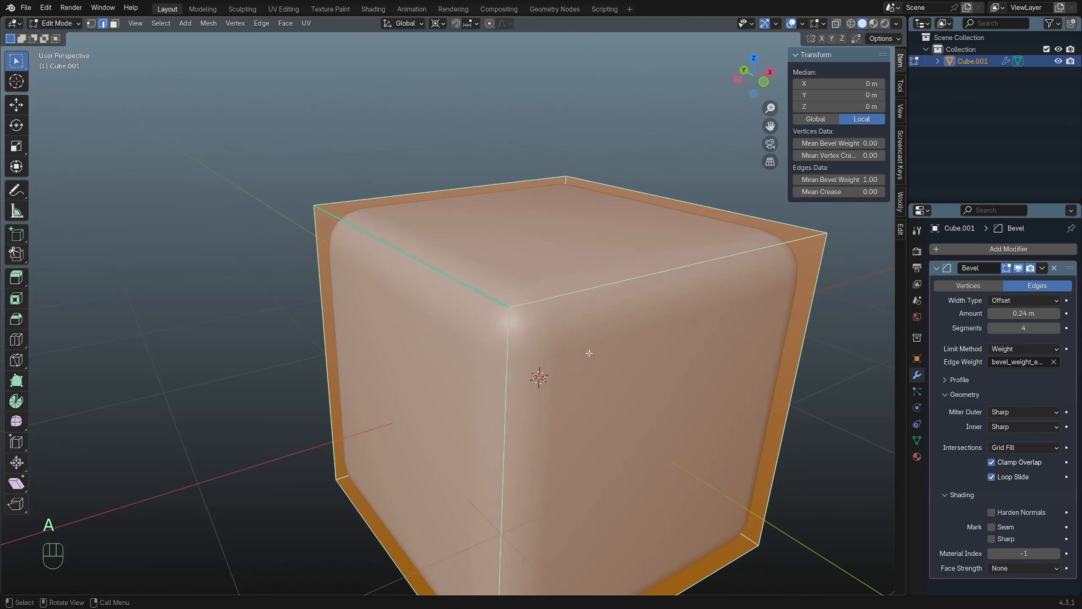
Reset the mean bevel weight of all the cube's edges to 0.00 and switch the Bevel modifier's limit method to Vertex Group.
left_click(863, 181)
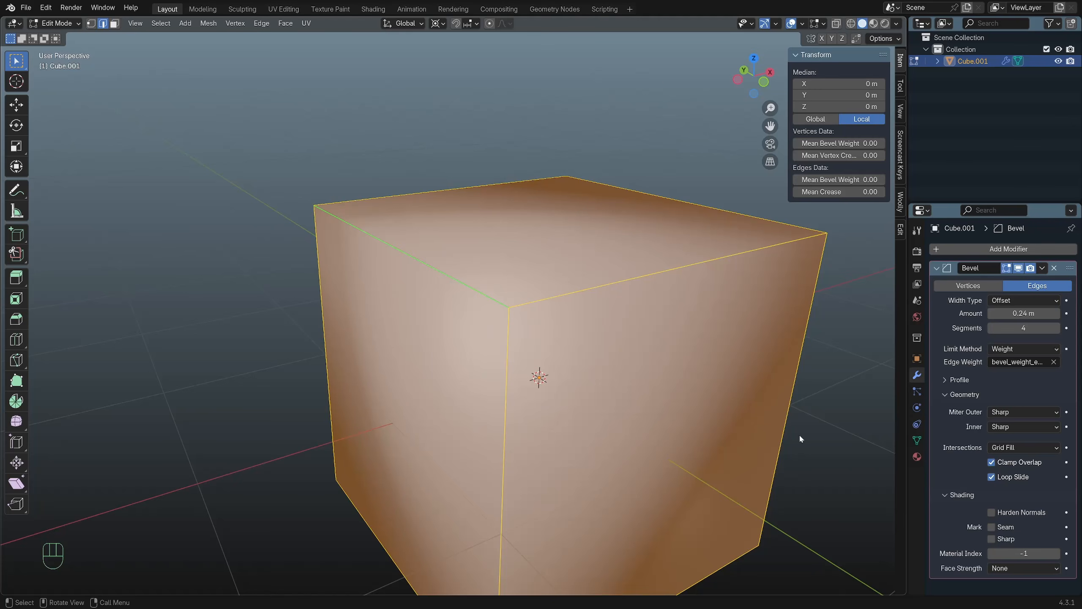
left_click(1014, 349)
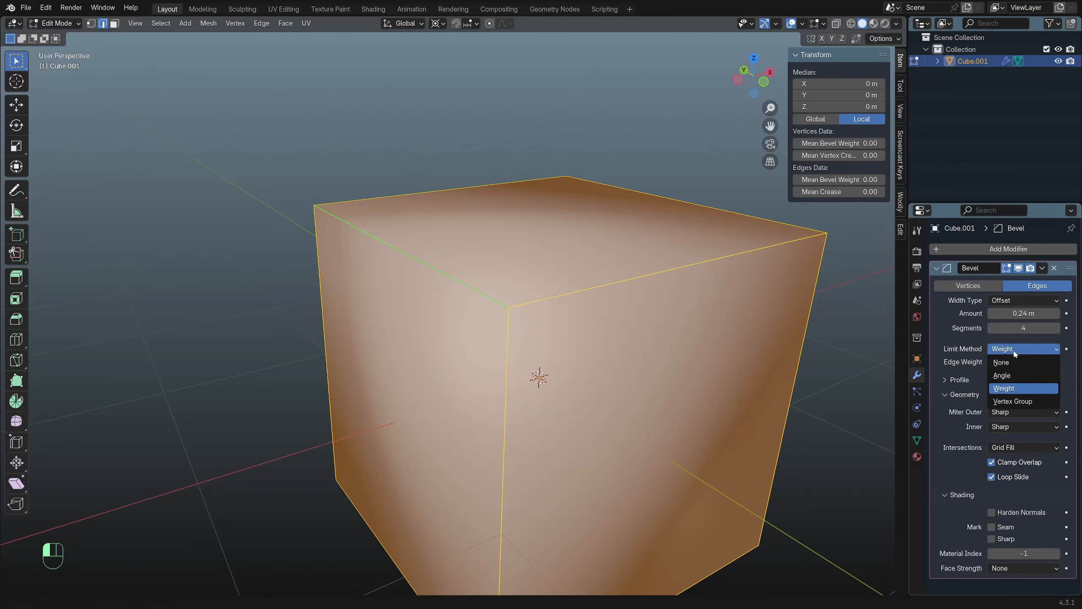
left_click(1018, 400)
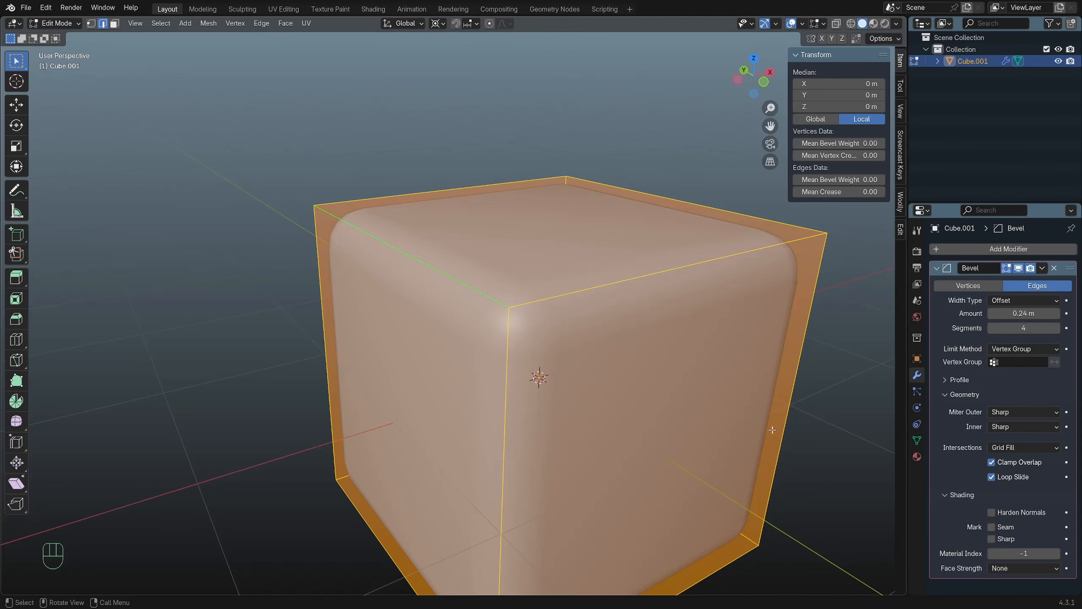
left_click(849, 397)
scroll(821, 391, "down", 3)
scroll(449, 335, "up", 1)
scroll(448, 335, "up", 1)
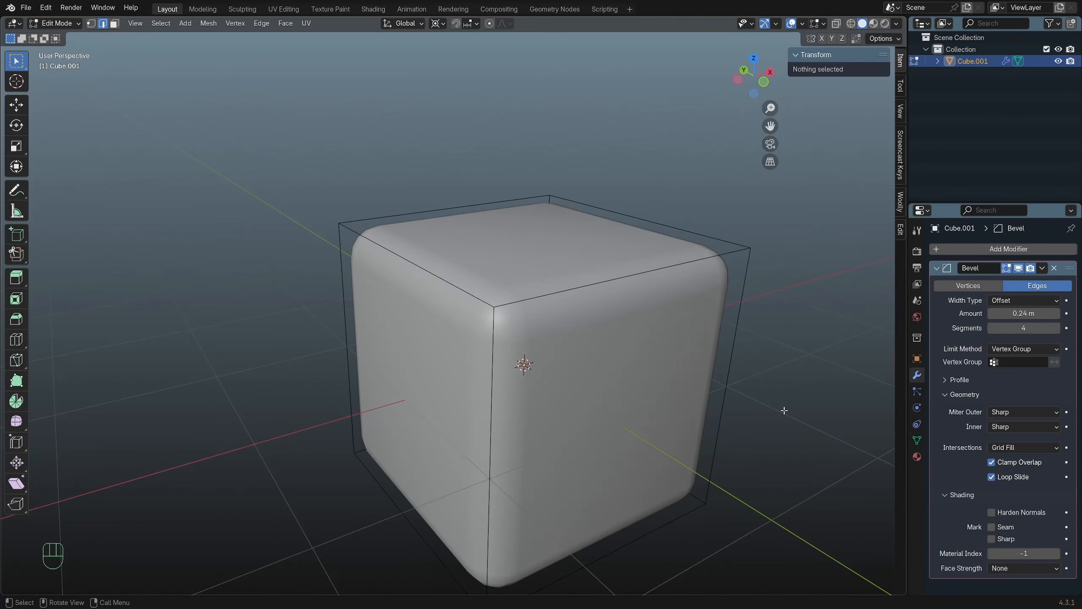
Add a centred horizontal loop cut around the cube in wireframe shading and examine how its edges are bevelled.
mouse_move(523, 378)
middle_mouse_down()
mouse_move(520, 354)
mouse_move(509, 362)
mouse_move(525, 363)
mouse_move(462, 399)
mouse_move(483, 370)
mouse_move(355, 329)
mouse_move(473, 353)
middle_mouse_up()
key("shift+z")
key("ctrl+r")
left_click(462, 402)
right_click(478, 406)
key("alt+z")
left_click(747, 362)
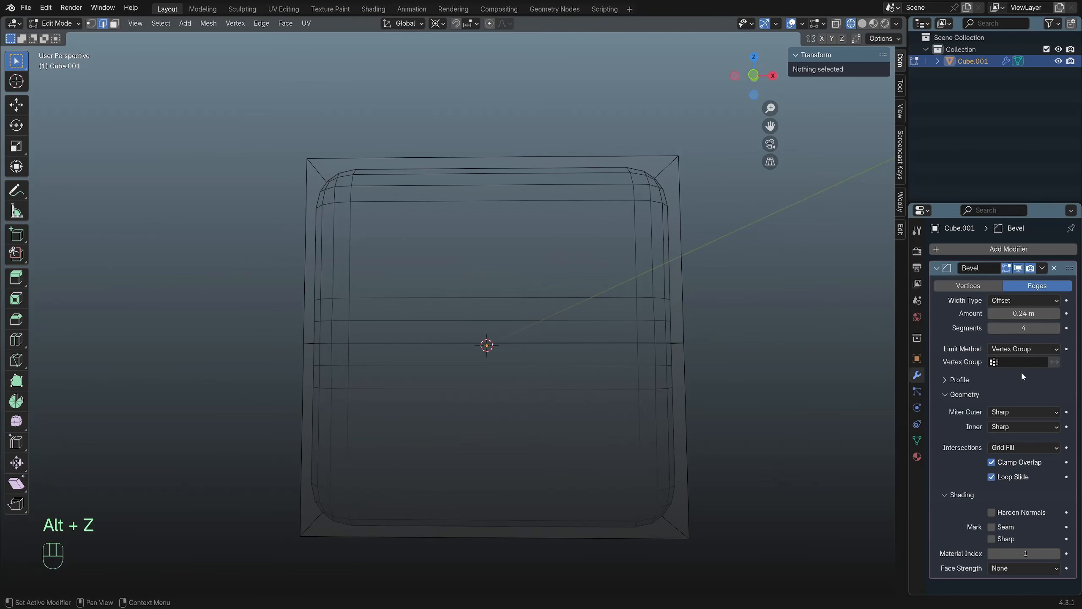
middle_click_drag(773, 382, 475, 360)
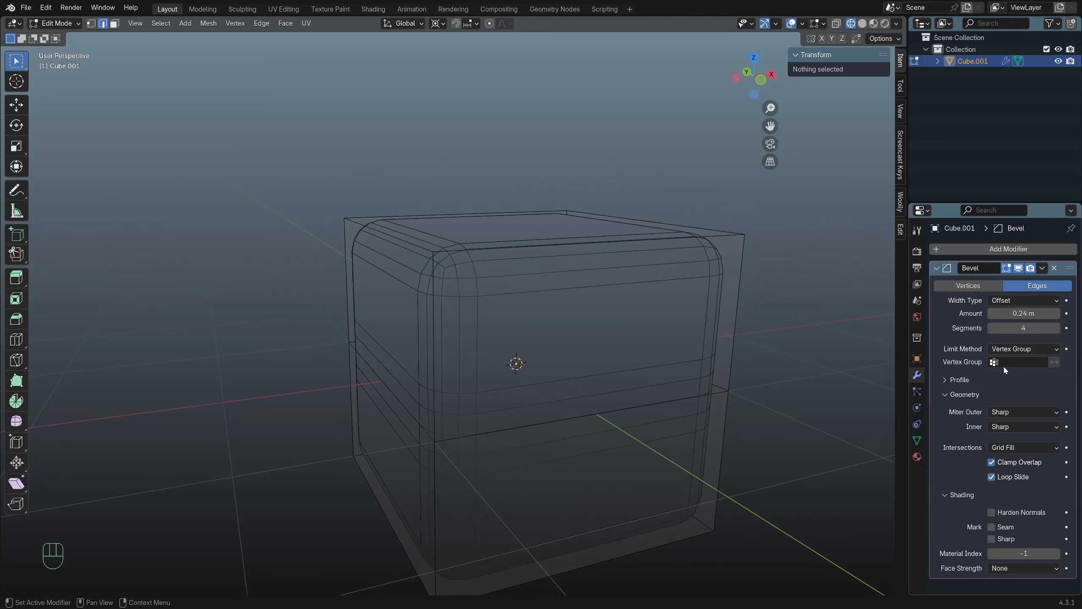
Undo the horizontal loop cut and return the viewport to solid shading.
key("ctrl+z")
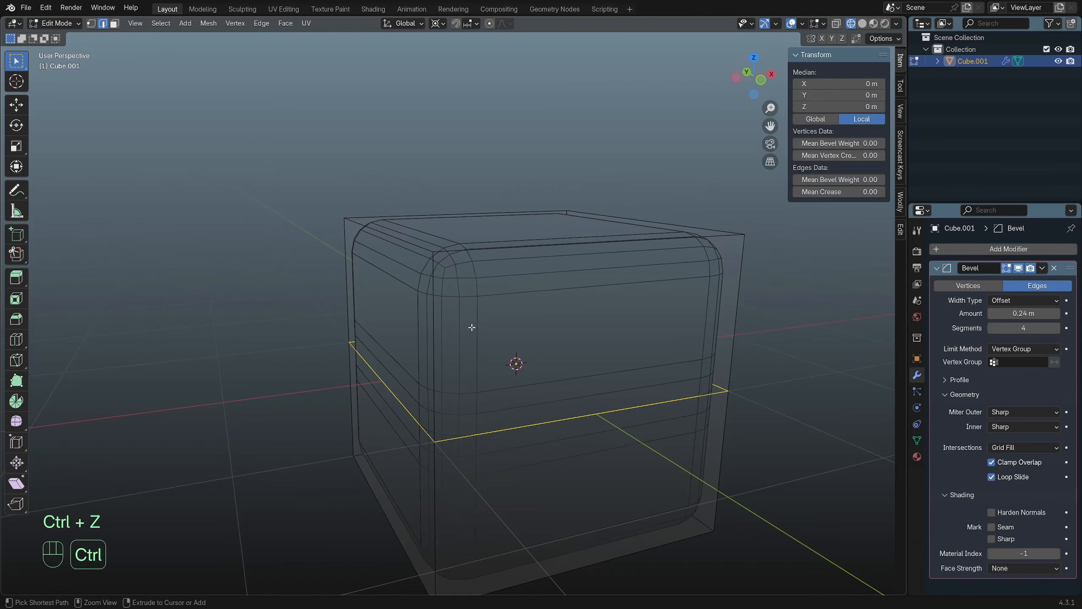
key("ctrl+z")
key("alt+z")
key("alt+z")
key("shift+z")
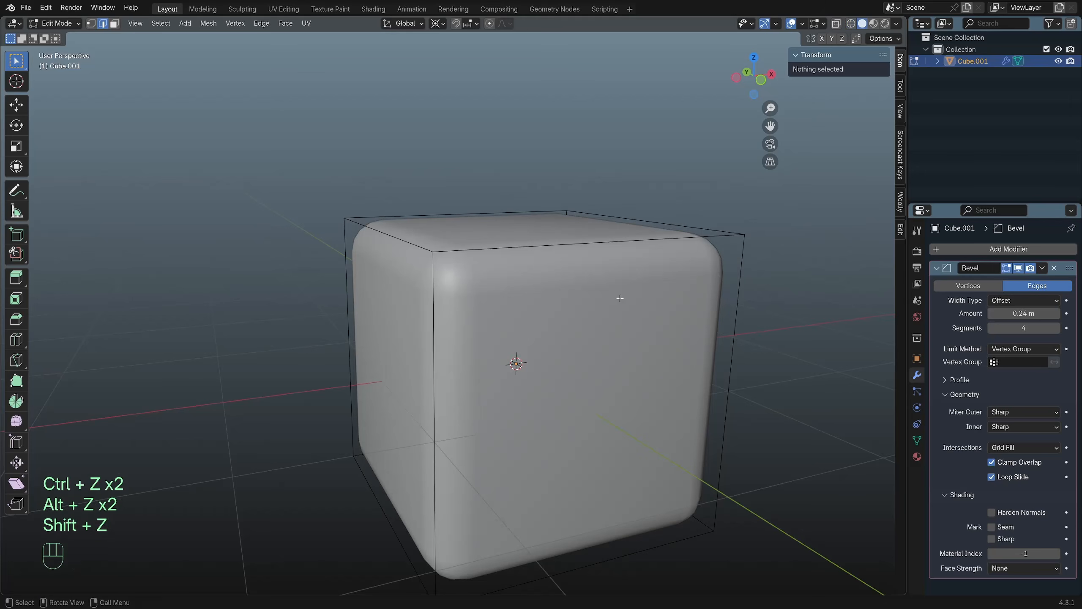
Set the Bevel modifier's amount to 0.05 m.
left_click(1021, 313)
type("0.05")
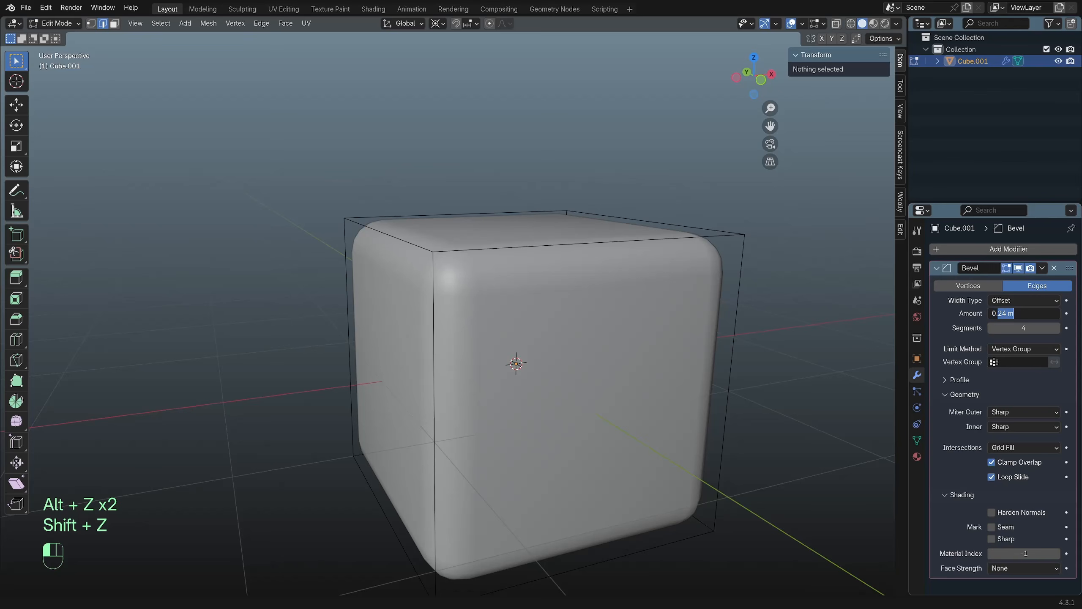
key("Return")
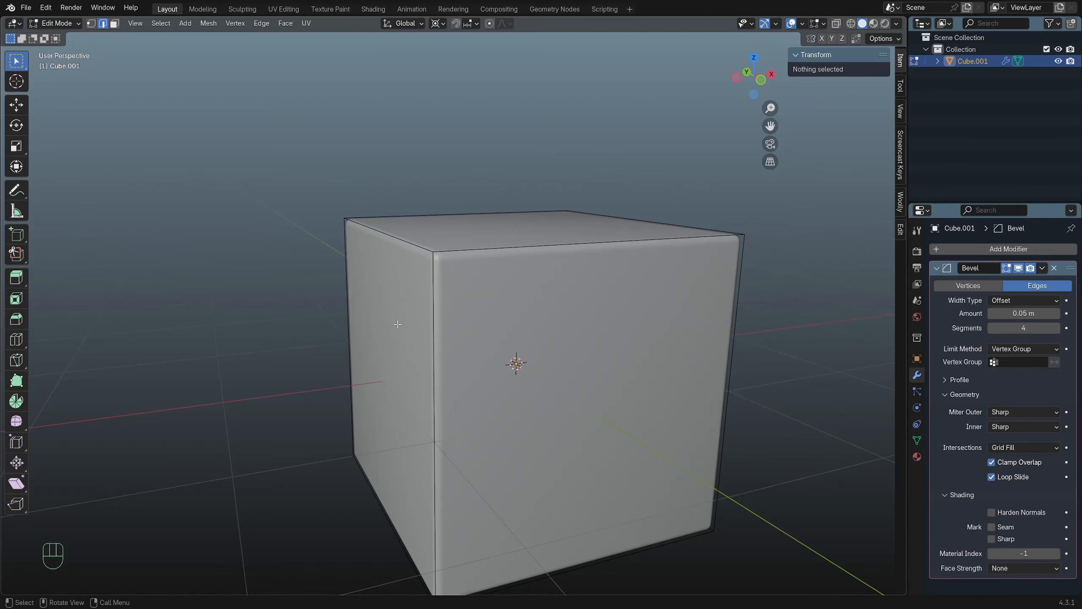
Create a vertex group named "Bevel" and assign the cube's top edge on the negative X side to it with weight 1.000.
middle_click_drag(397, 323, 493, 255)
left_click(448, 254)
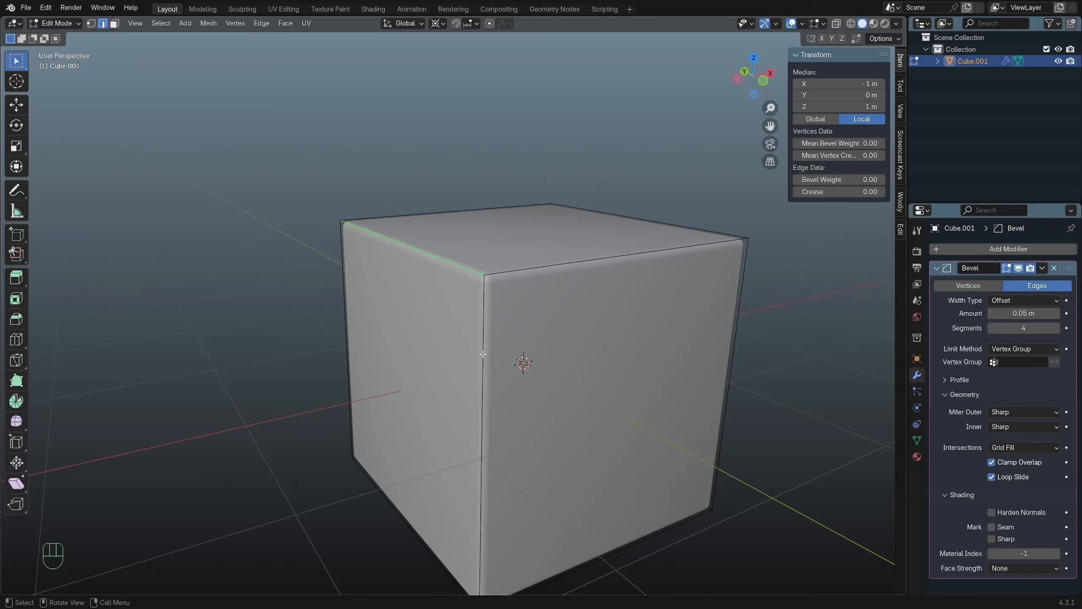
left_click(917, 439)
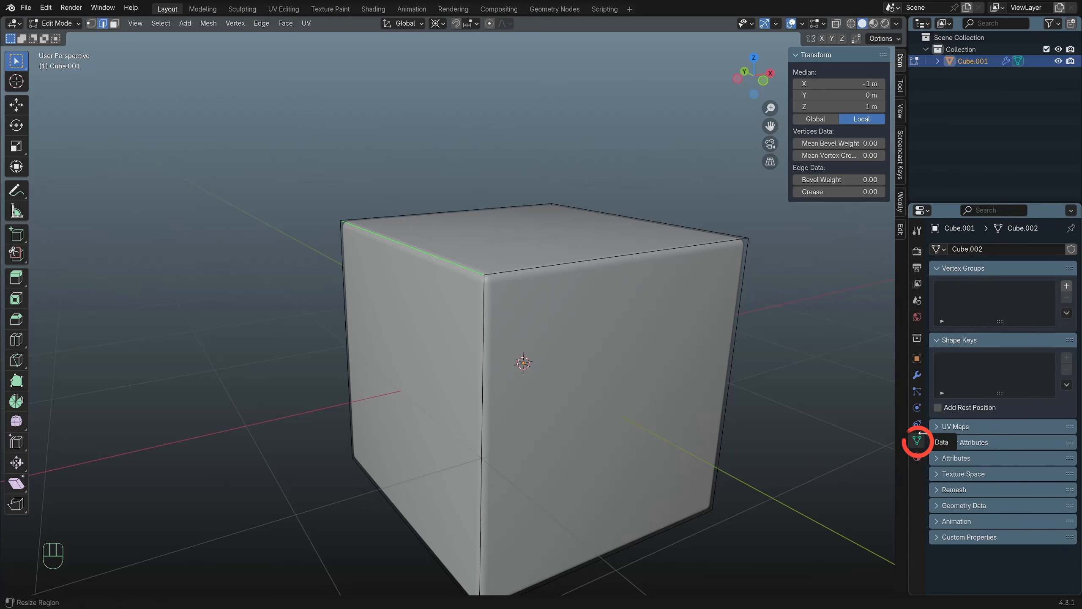
left_click(1067, 286)
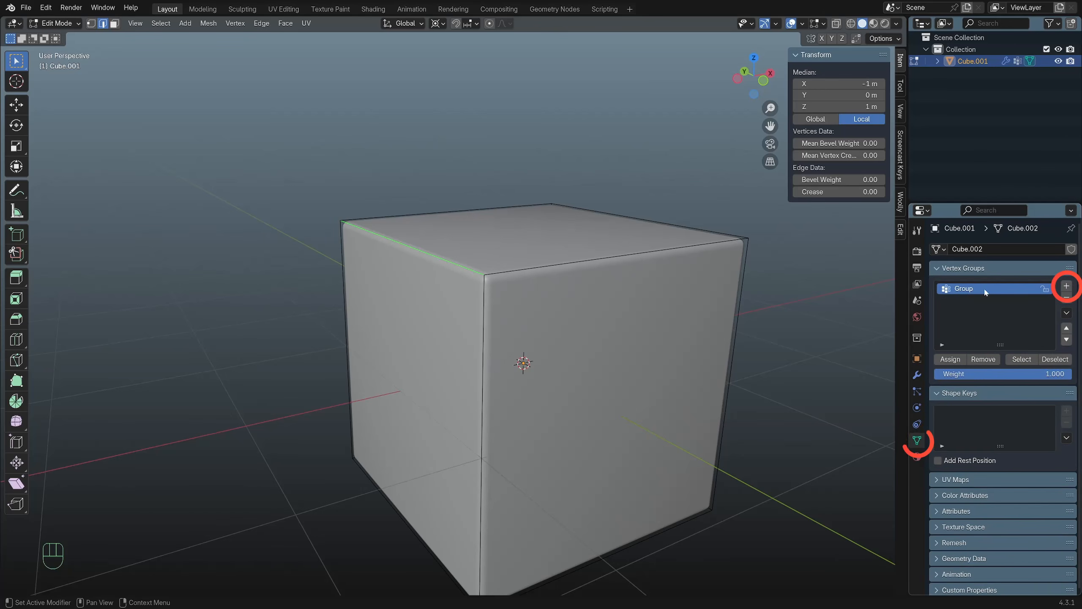
double_click(964, 289)
type("Be")
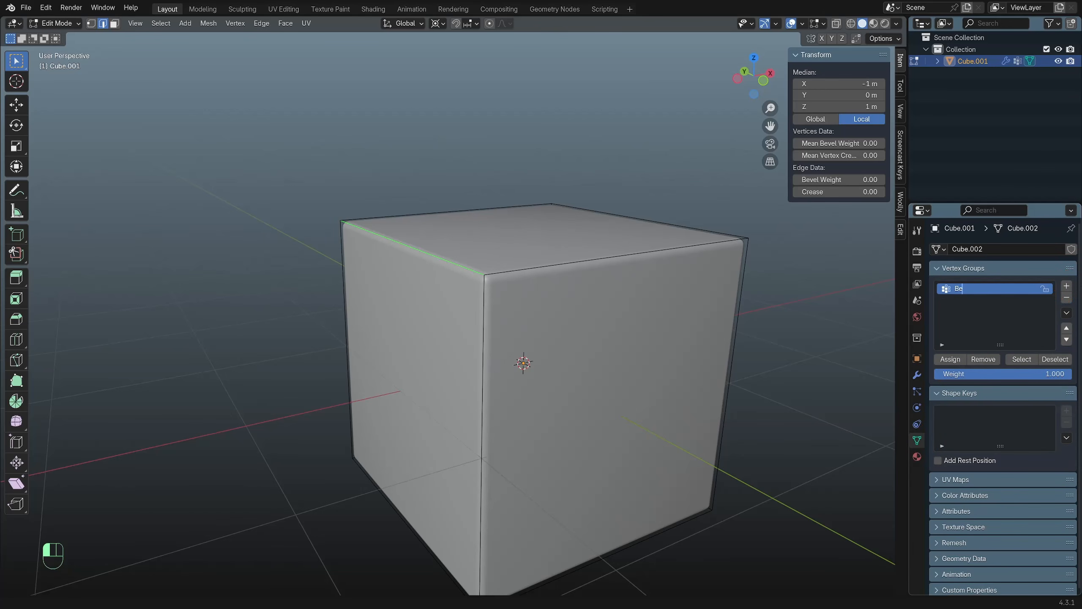
type("vel")
key("Return")
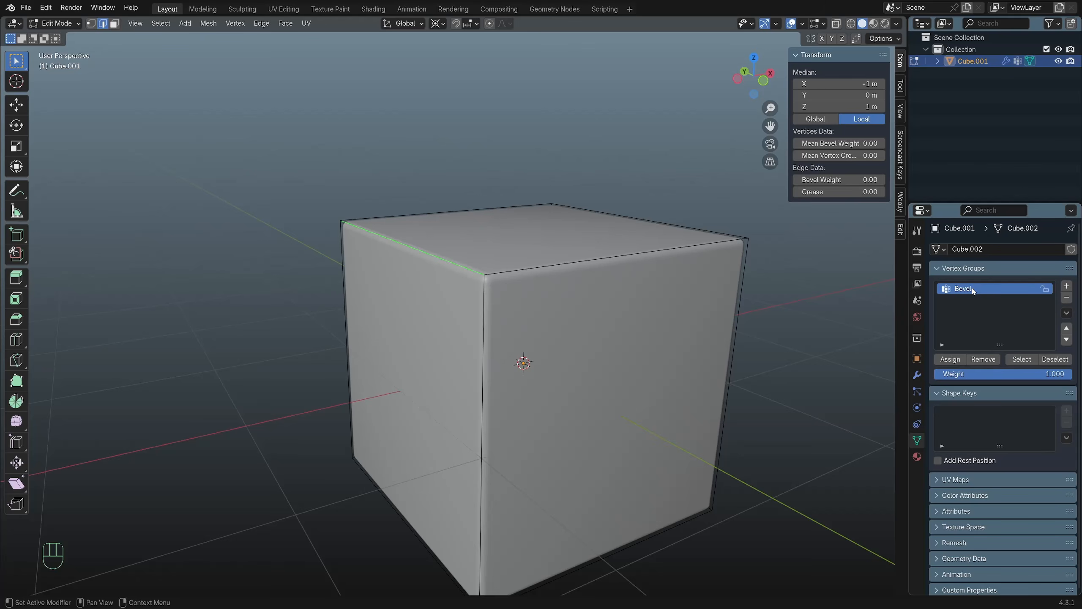
left_click(950, 359)
scroll(598, 352, "up", 3)
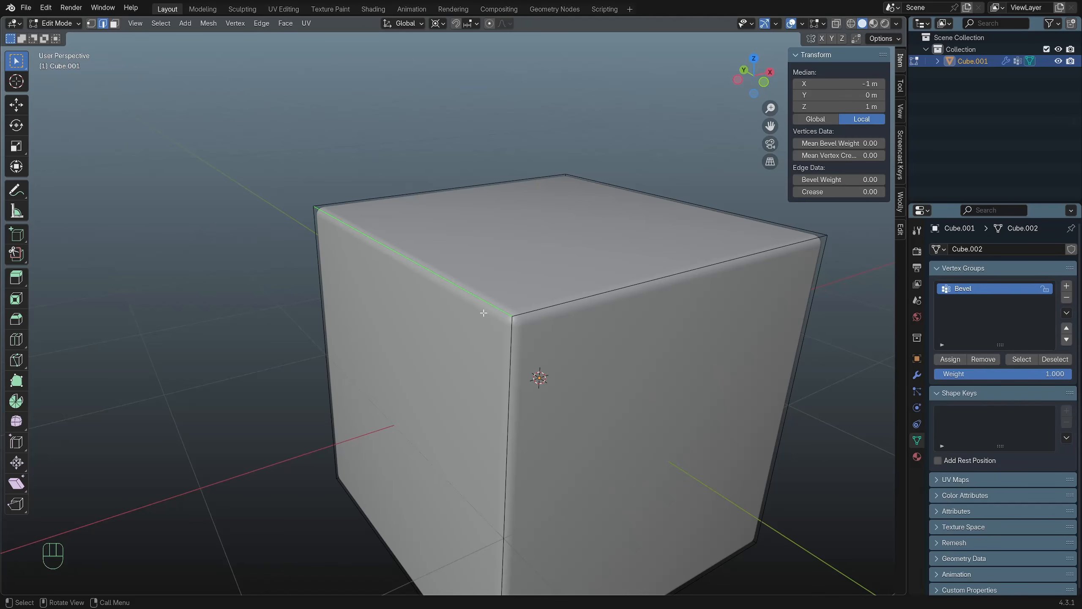
Duplicate the selected top edge and place the copy about 1.23 m away along the negative X axis.
scroll(479, 314, "down", 3)
key("shift+d")
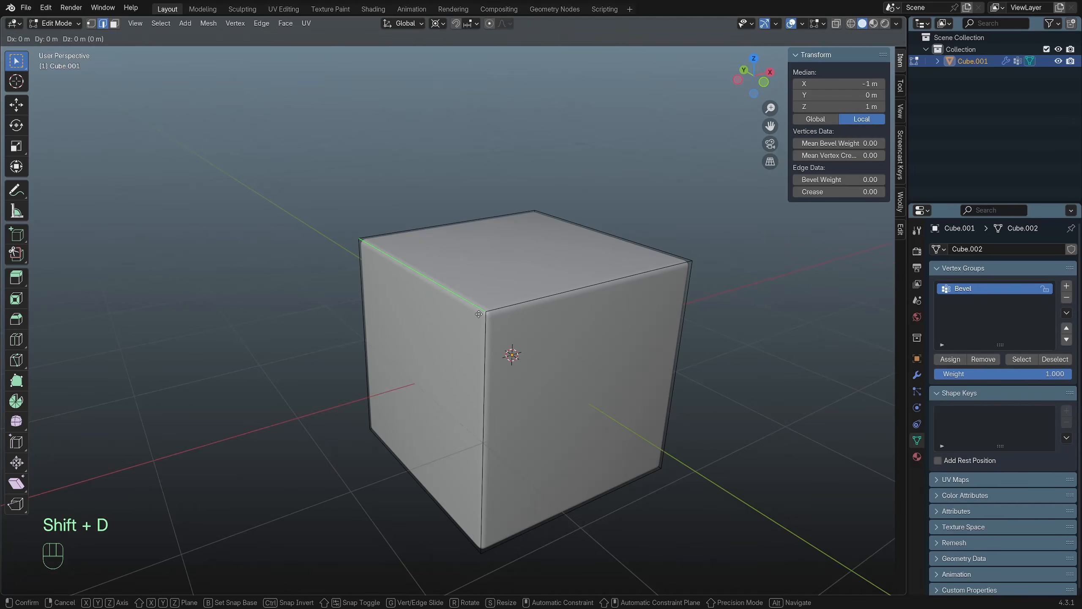
key("y")
key("x")
left_click(359, 360)
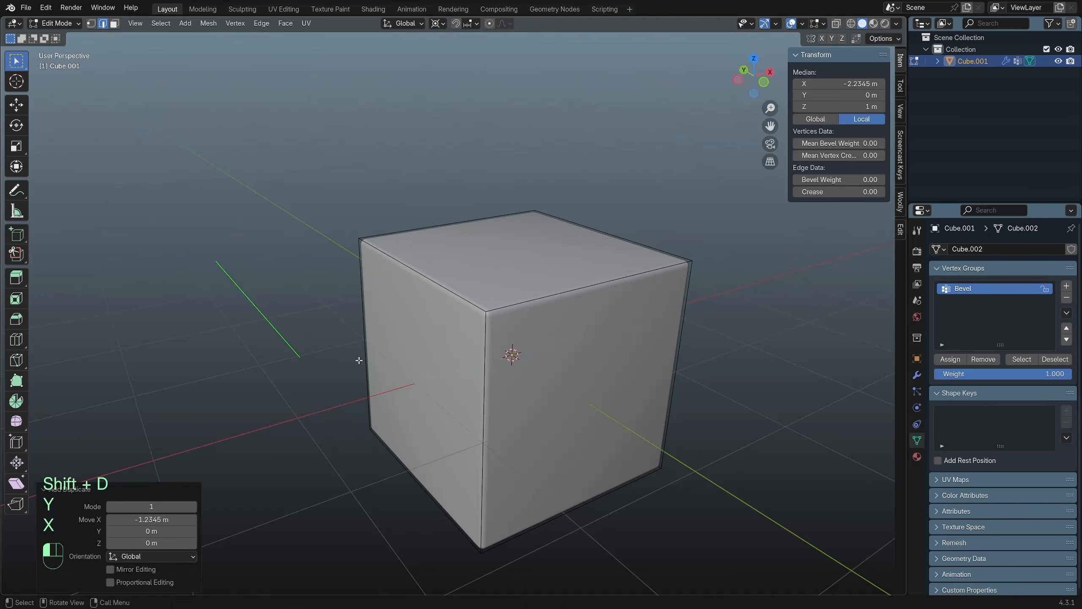
middle_click_drag(359, 360, 413, 362, "shift")
scroll(411, 361, "up", 2)
scroll(405, 363, "down", 1)
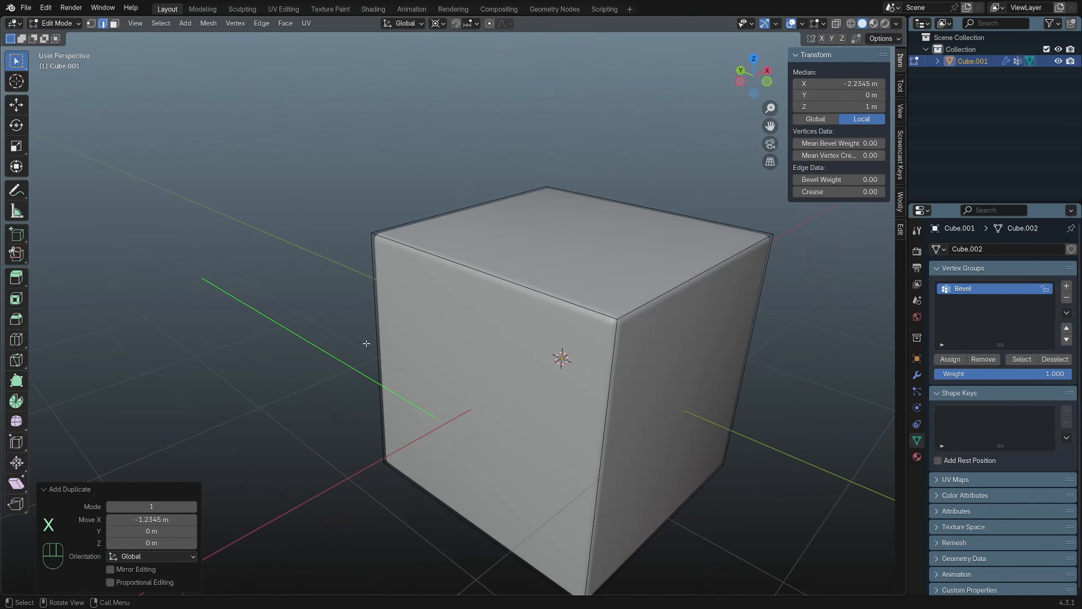
Examine the Bevel group weights of the duplicated edge's vertices and the cube's original edge vertices in vertex select mode.
key("1")
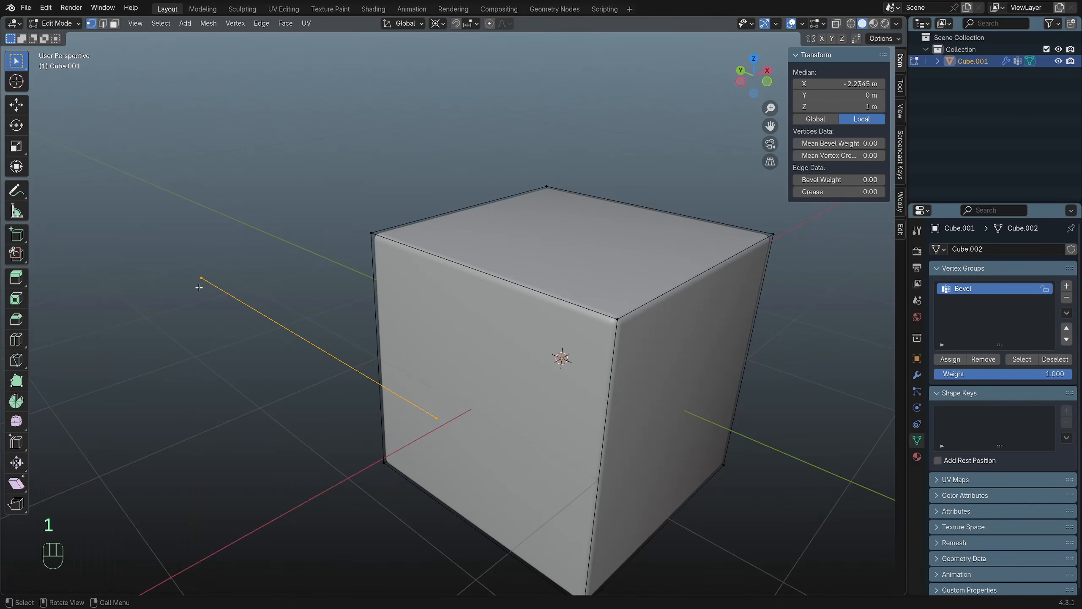
left_click(204, 290)
left_click(436, 417)
left_click(201, 292)
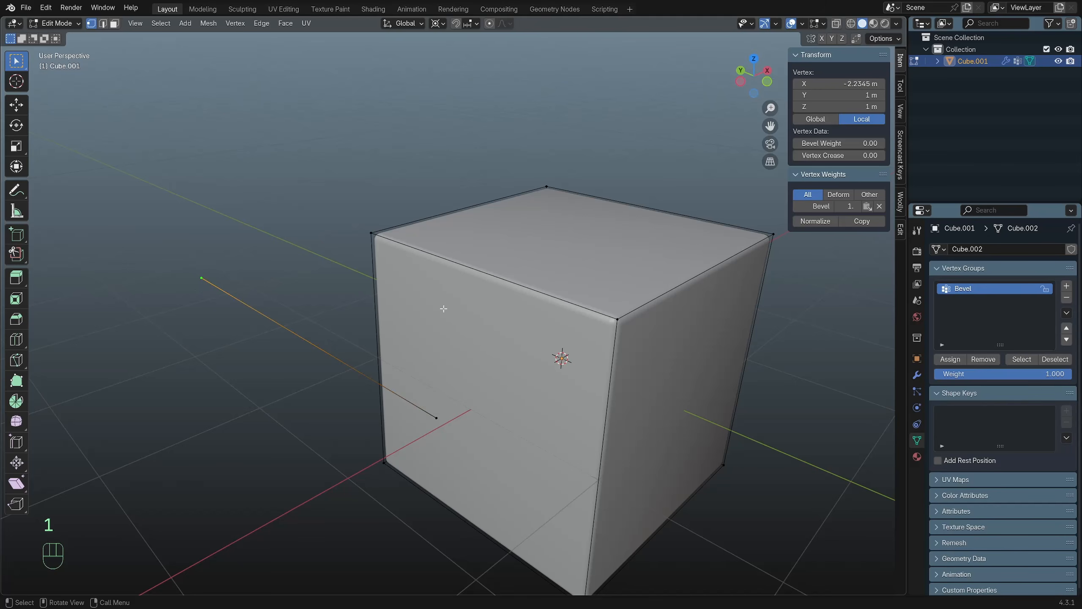
left_click(377, 234)
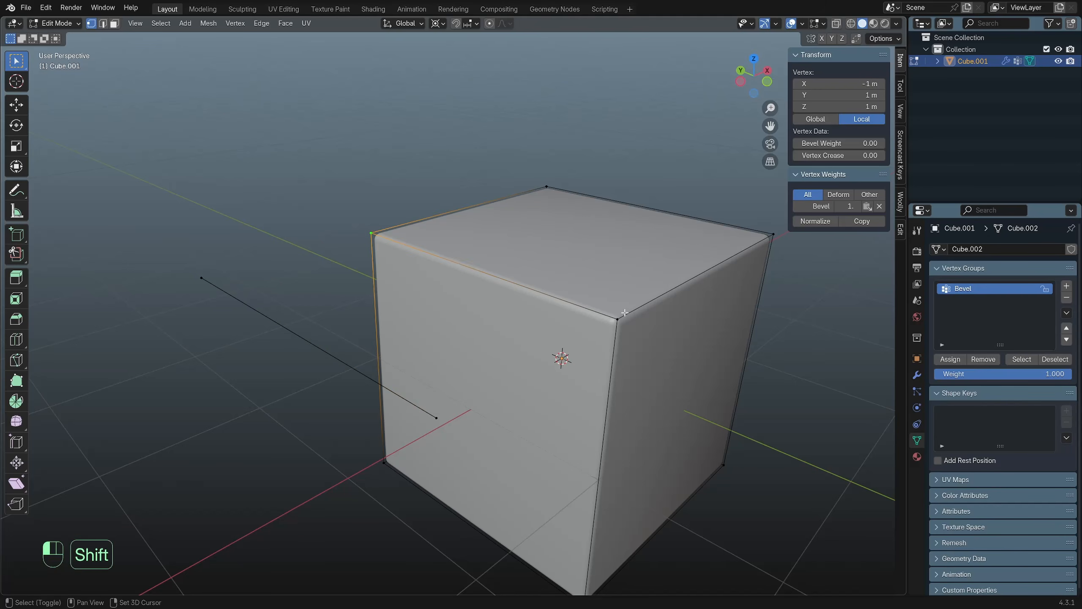
left_click(616, 317, "shift")
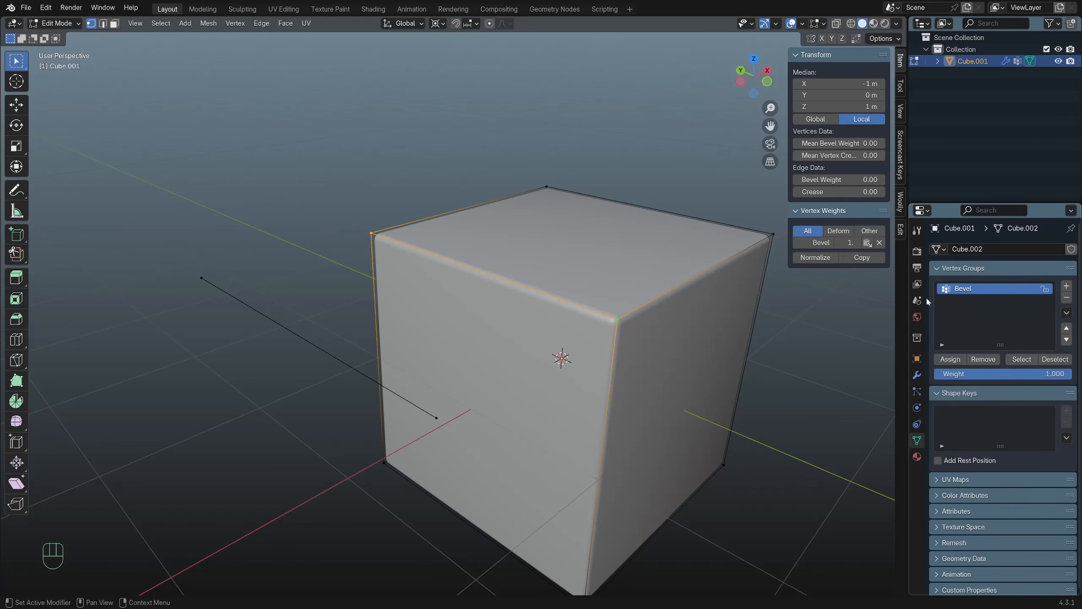
Delete the duplicated edge beside the cube together with its two vertices.
middle_click_drag(521, 308, 474, 288)
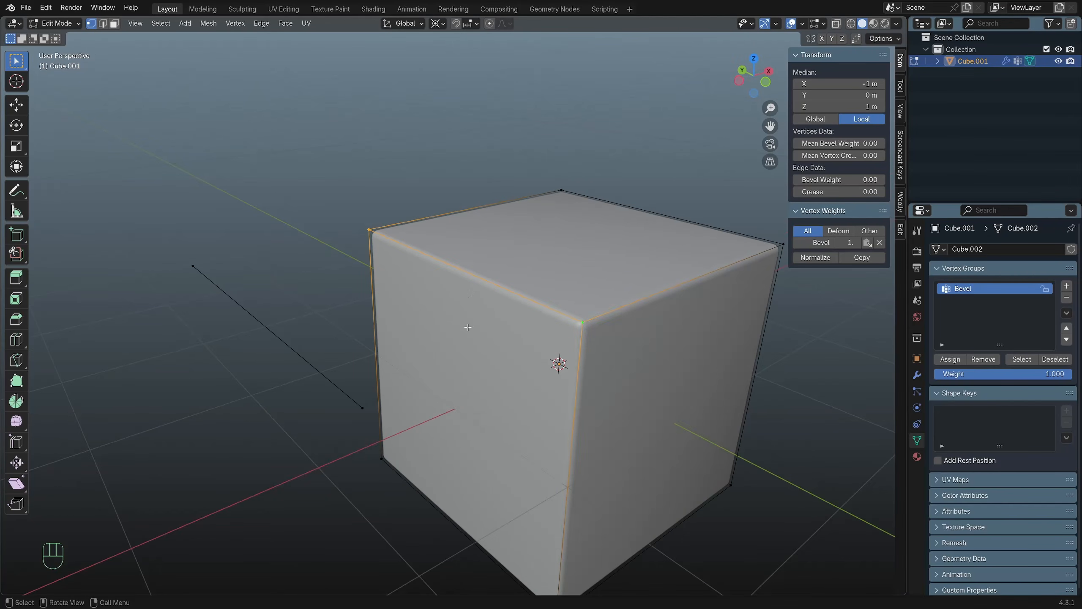
middle_click_drag(506, 363, 508, 375)
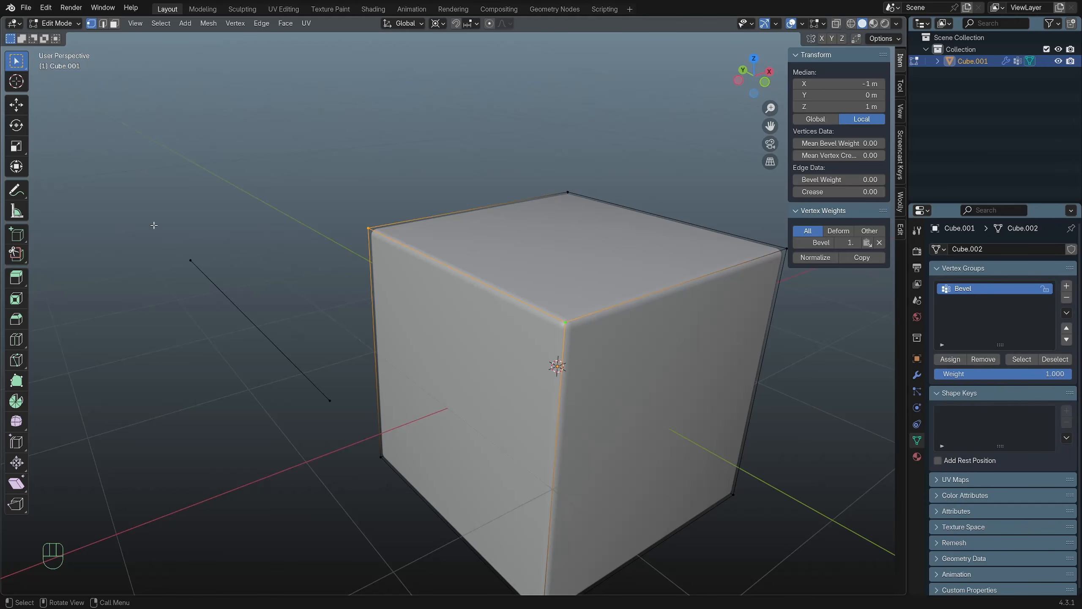
left_click_drag(153, 225, 332, 440)
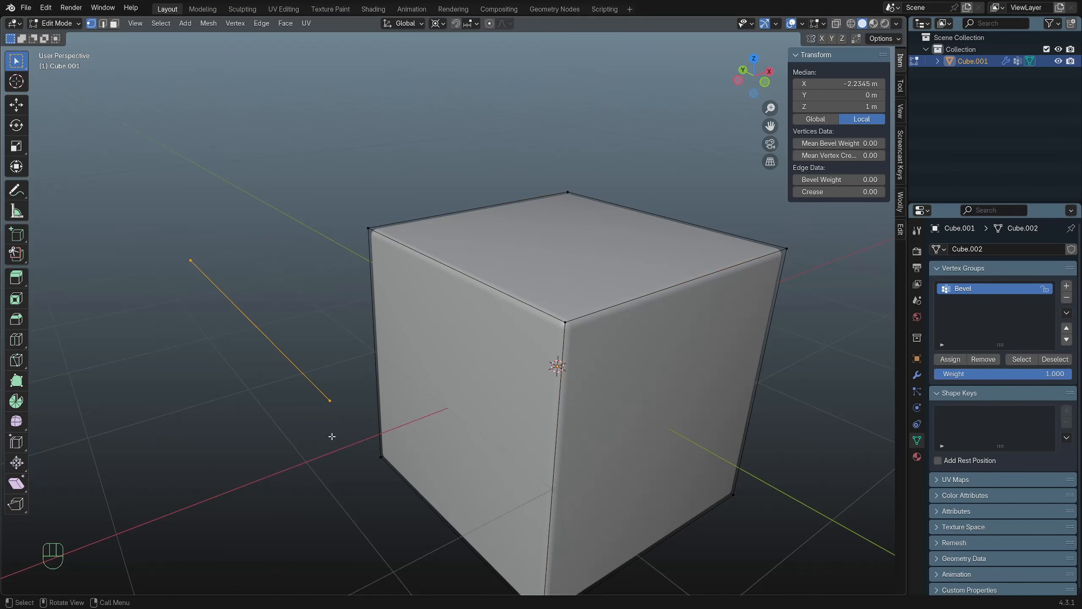
key("Delete")
left_click(319, 401)
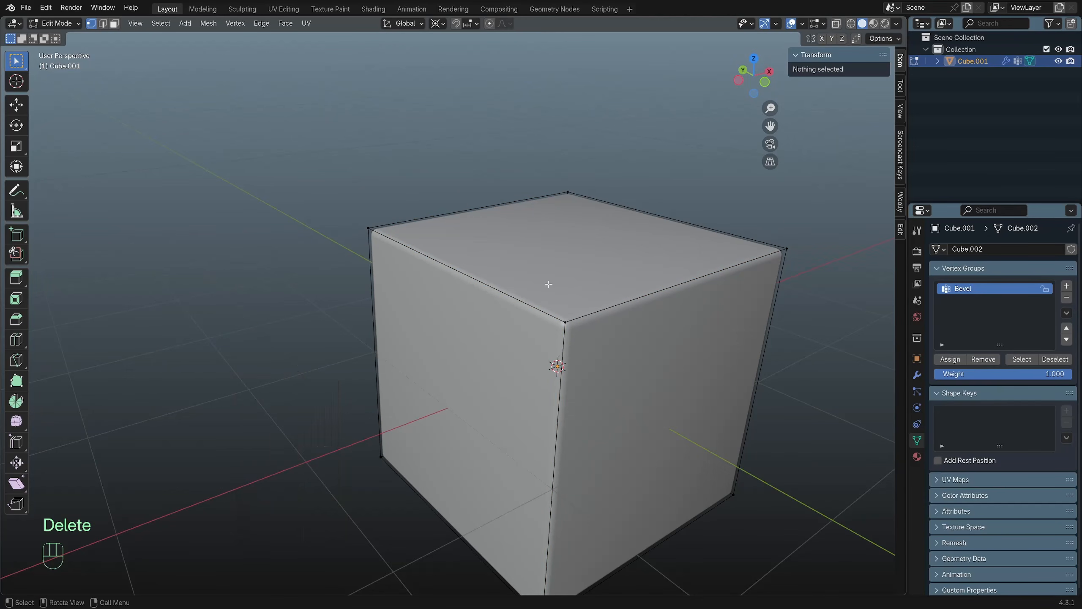
Assign the Bevel vertex group to the Bevel modifier and increase its amount to 0.4 m.
left_click(917, 375)
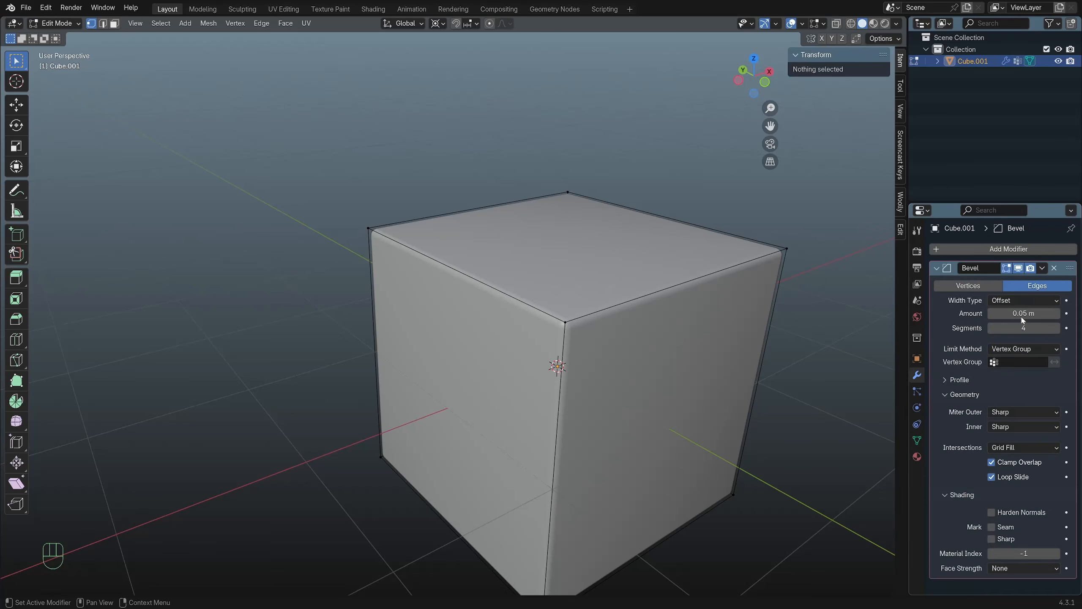
left_click(1016, 362)
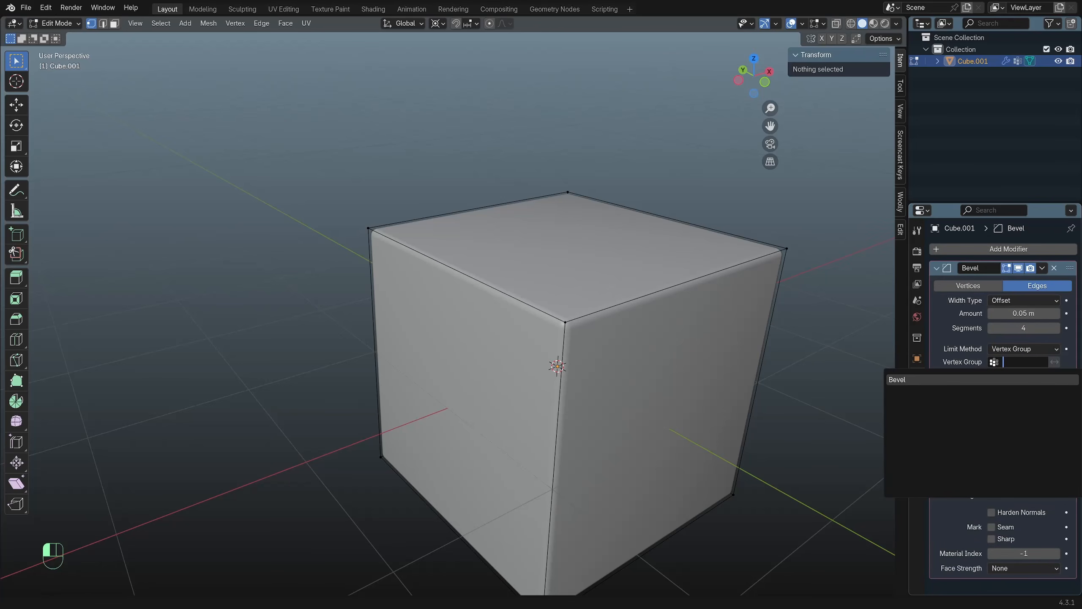
left_click(979, 379)
middle_click_drag(703, 415, 656, 399)
left_click_drag(1023, 313, 1074, 313)
middle_click_drag(642, 302, 653, 313)
Select the two top vertices on the cube's positive X side and assign them to the Bevel vertex group.
left_click_drag(346, 199, 494, 307)
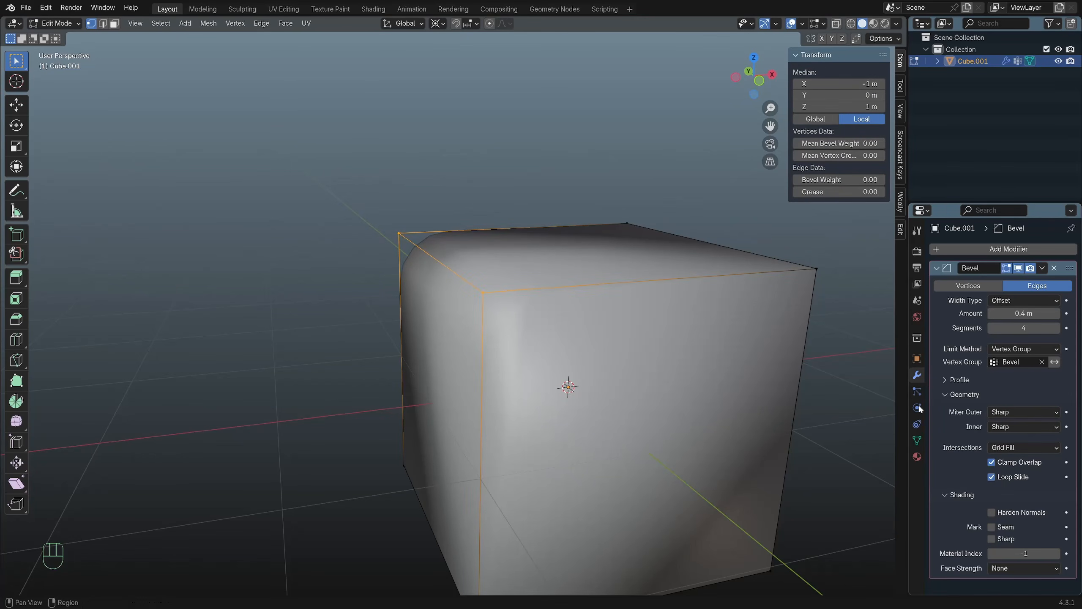
left_click(917, 440)
scroll(693, 359, "down", 2)
middle_click_drag(694, 359, 681, 354)
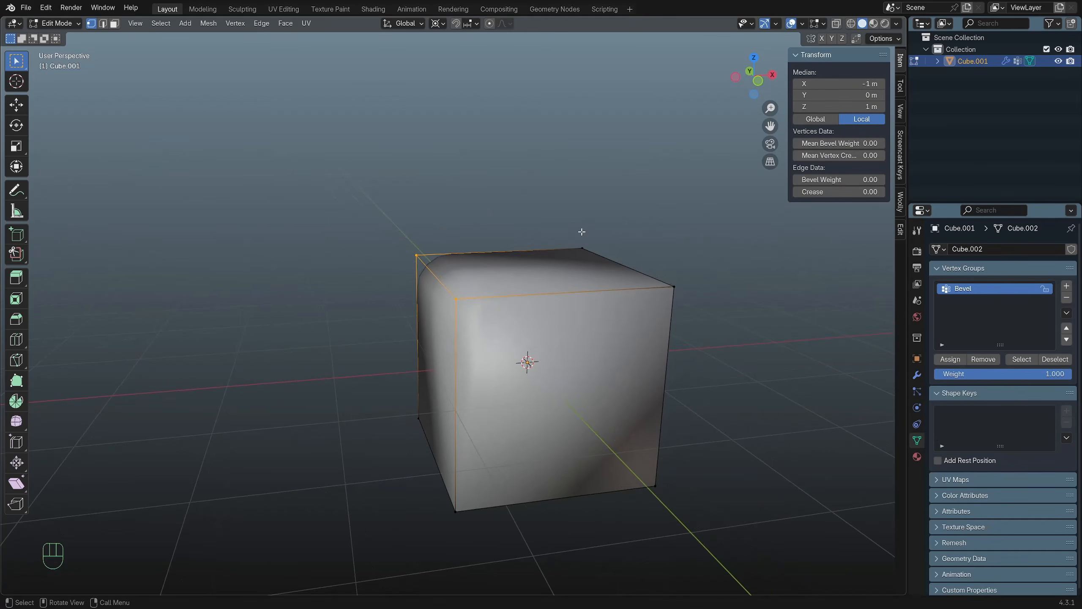
left_click_drag(576, 214, 713, 302)
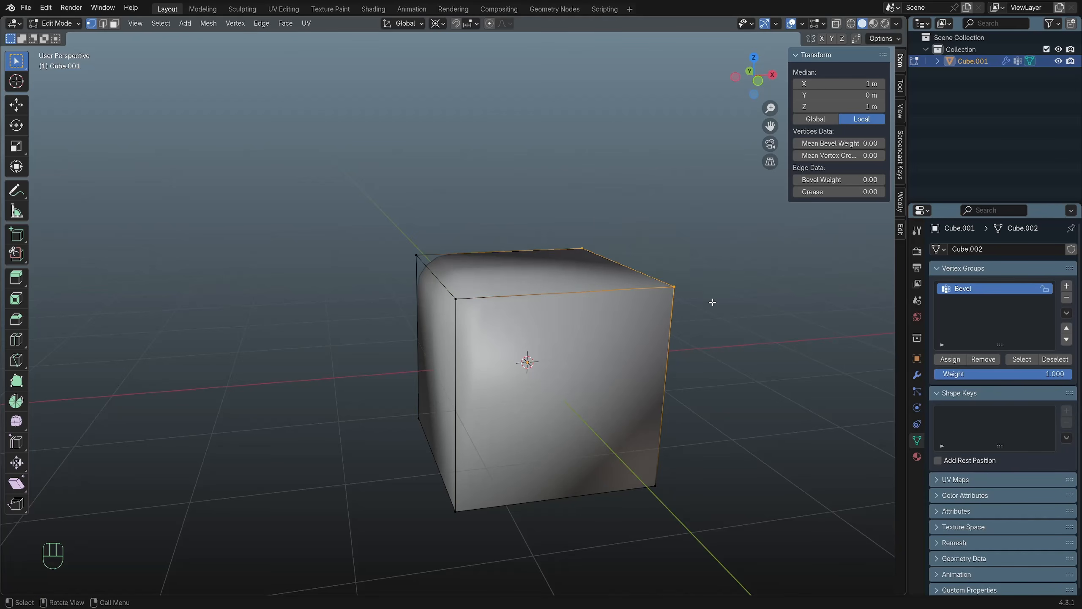
left_click(953, 360)
Examine the bevelled top edges of the cube from the front orthographic view and from several angles around it.
middle_click_drag(727, 379, 647, 375)
scroll(647, 374, "up", 4)
middle_click_drag(607, 328, 577, 337)
key("KP_1")
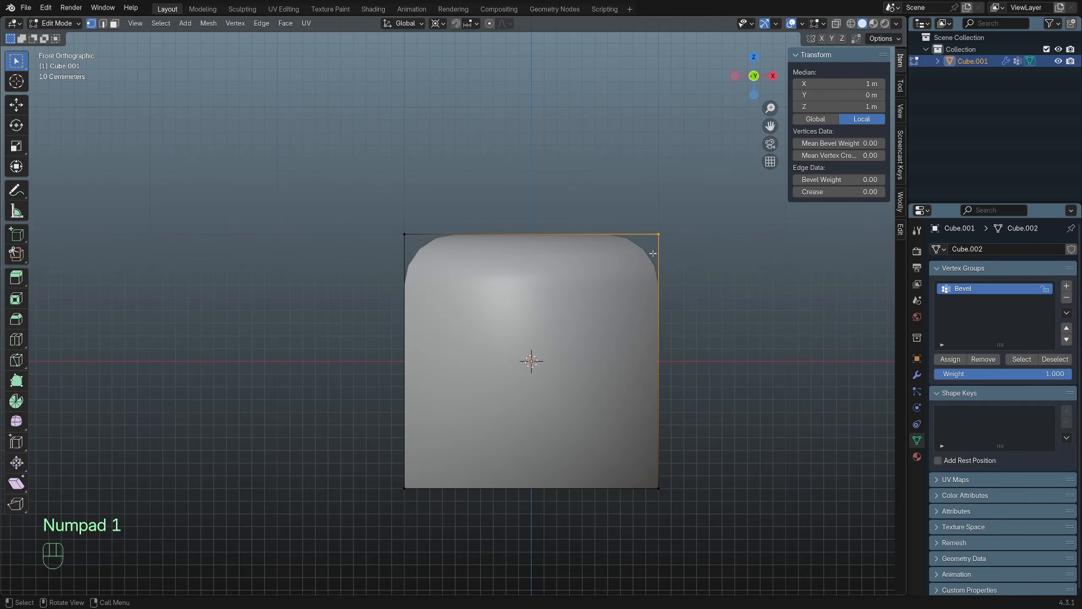
scroll(648, 255, "up", 3)
key("KP_1")
middle_click_drag(662, 244, 717, 283)
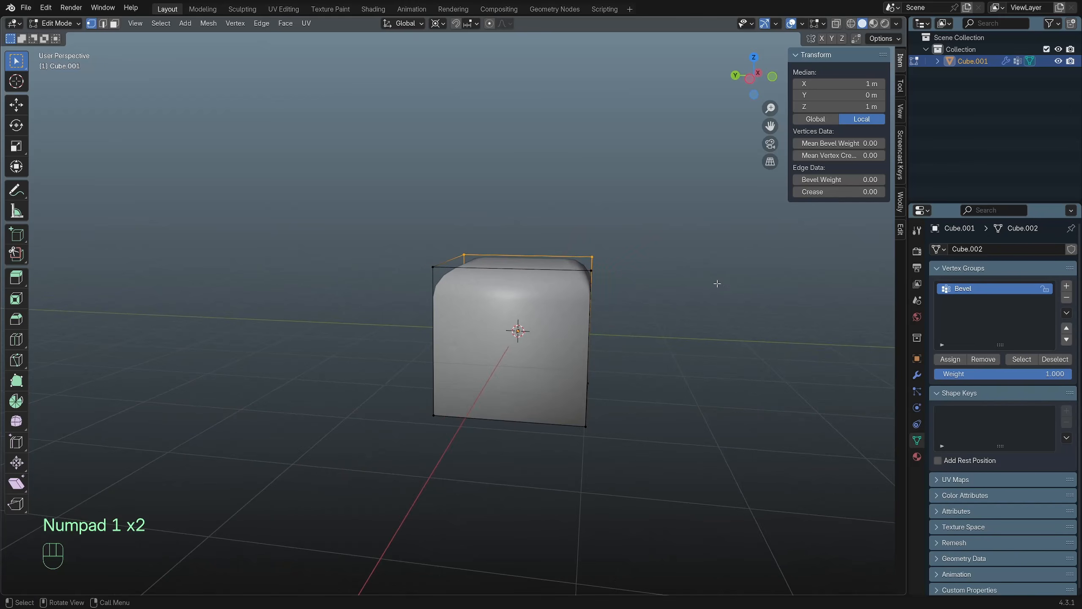
middle_click_drag(401, 242, 491, 322)
scroll(491, 323, "up", 2)
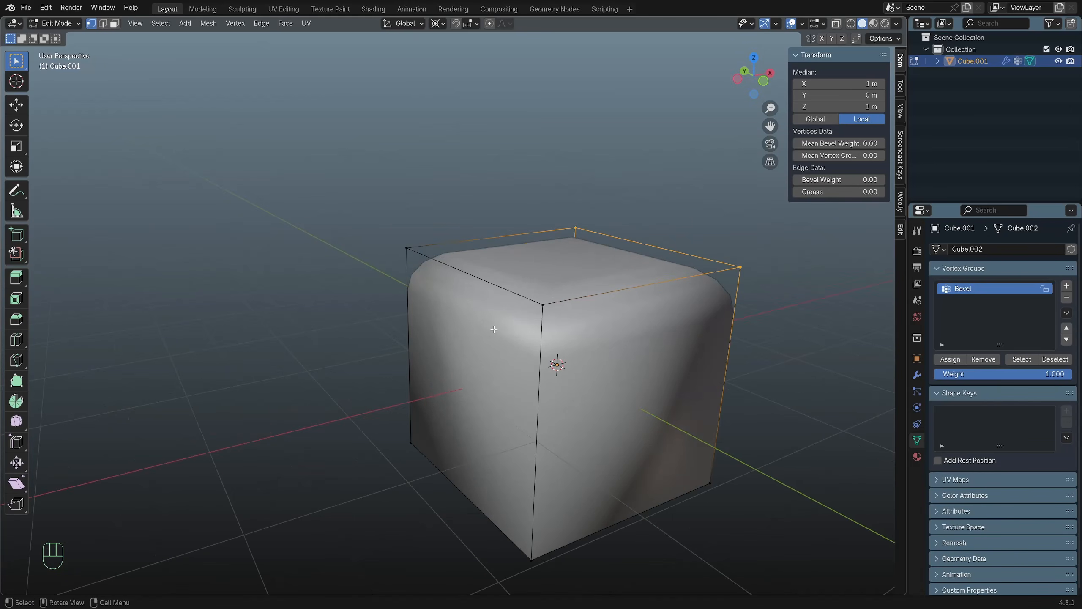
Select the vertex pairs of the cube's top edges in turn to examine which edges the Bevel vertex group covers.
left_click(405, 253)
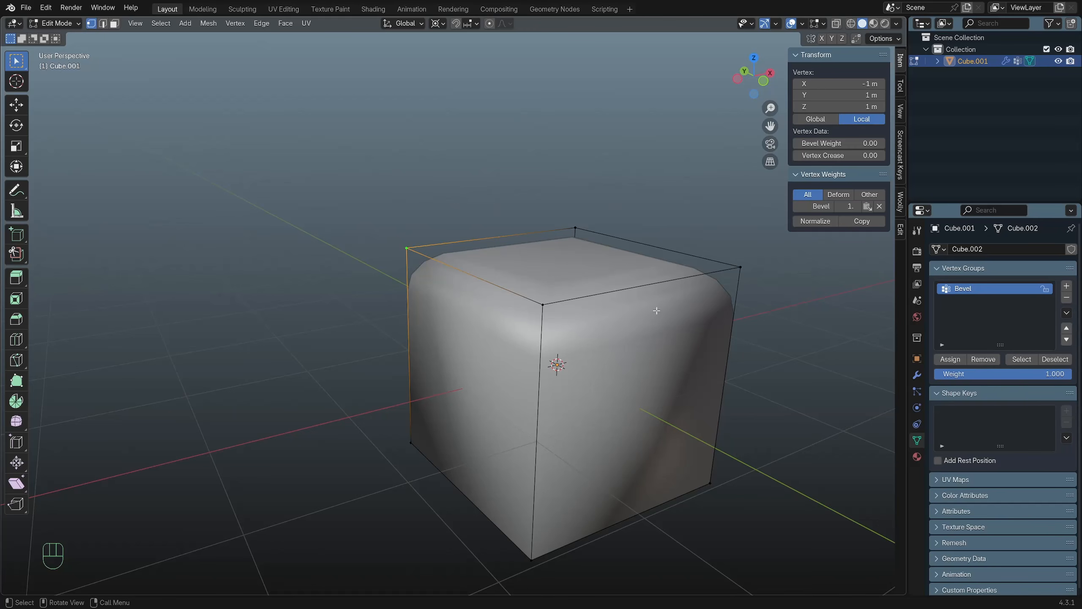
middle_click_drag(657, 310, 651, 337, "shift")
left_click(542, 329, "shift")
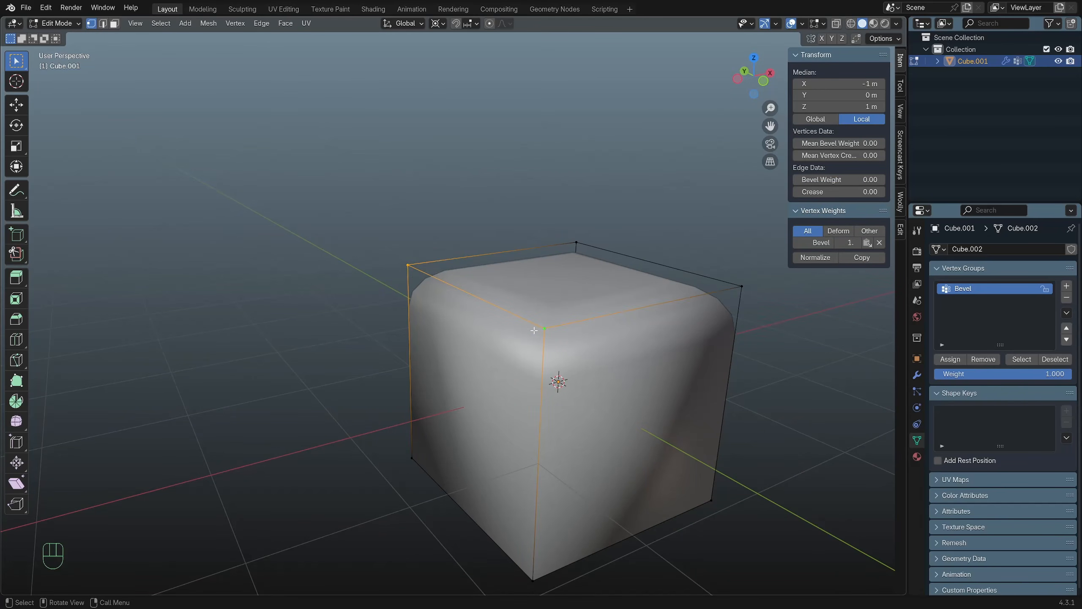
scroll(478, 307, "up", 1)
left_click(574, 210)
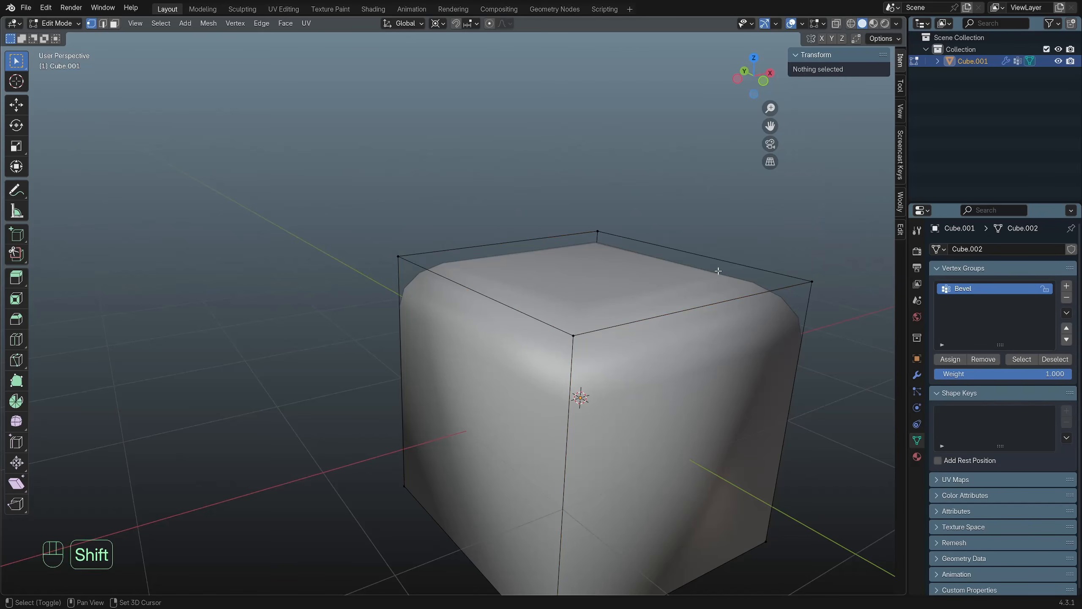
left_click(598, 231)
left_click(812, 281, "shift")
middle_click_drag(724, 285, 652, 284, "shift")
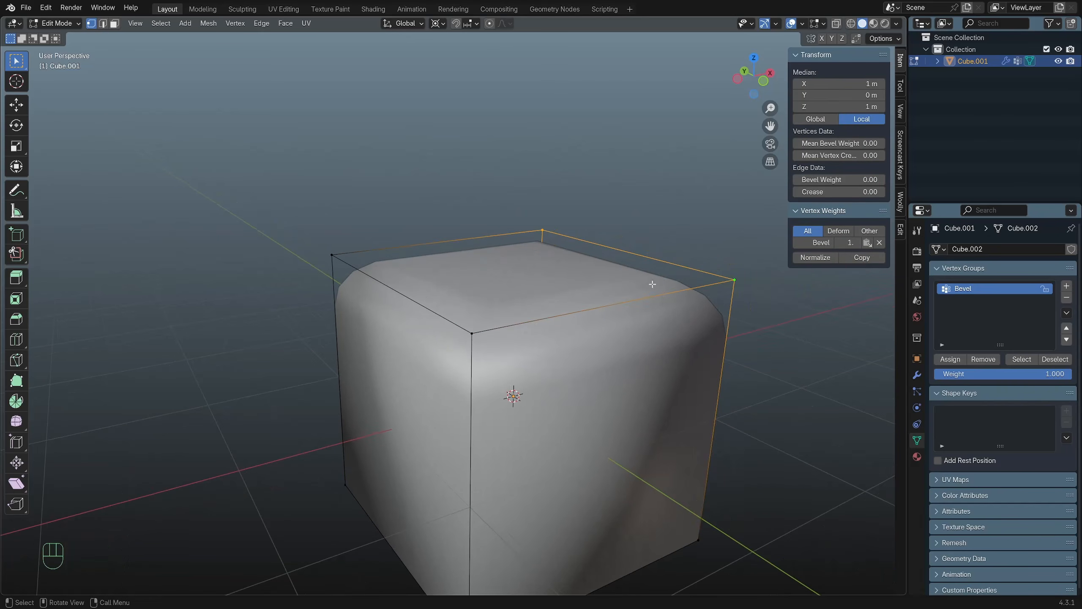
left_click(473, 334)
left_click(735, 280, "shift")
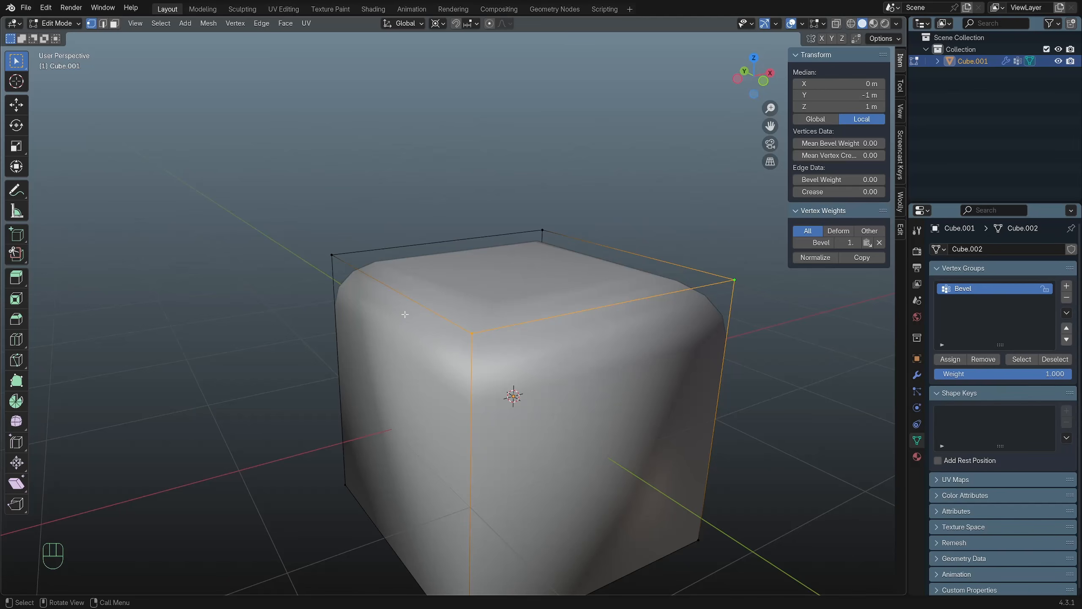
left_click(317, 254)
left_click(527, 209, "shift")
scroll(535, 292, "down", 2)
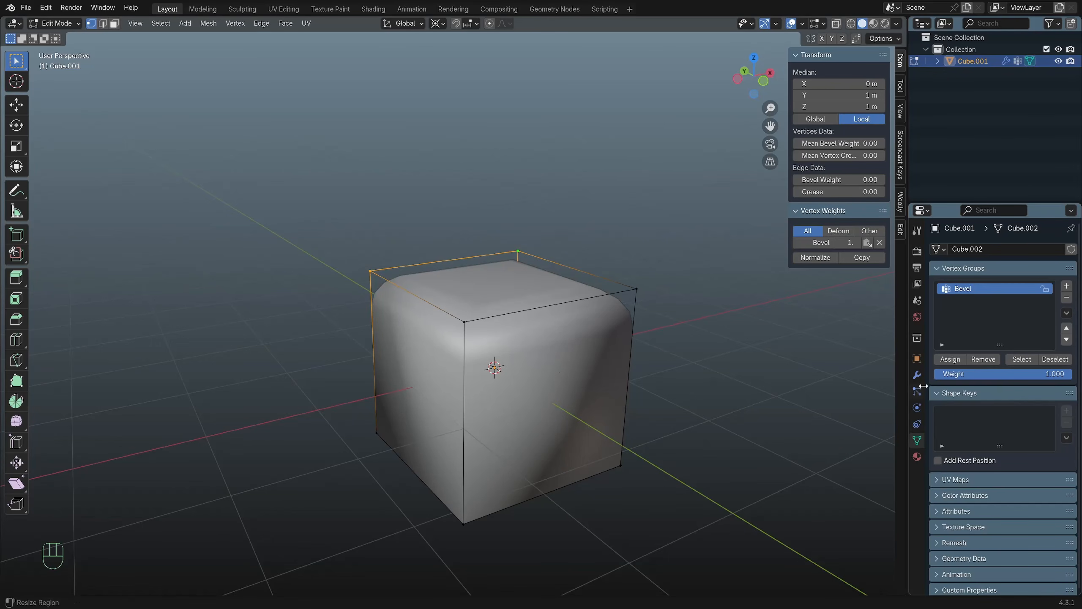
Review the Bevel modifier's limit methods, keep Vertex Group, and return the cube to Object Mode.
left_click(917, 375)
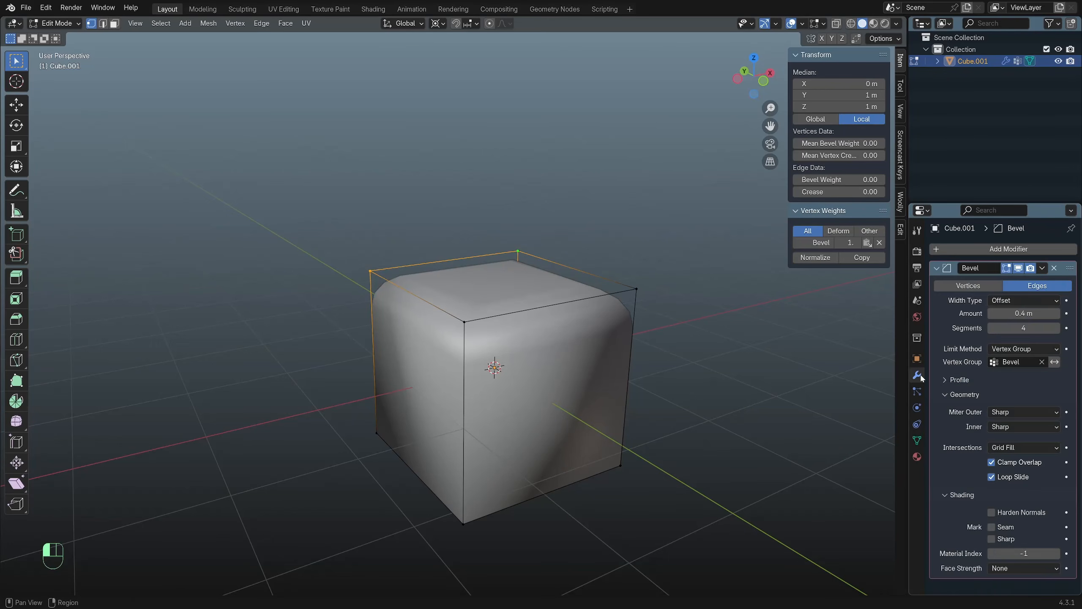
left_click(1034, 348)
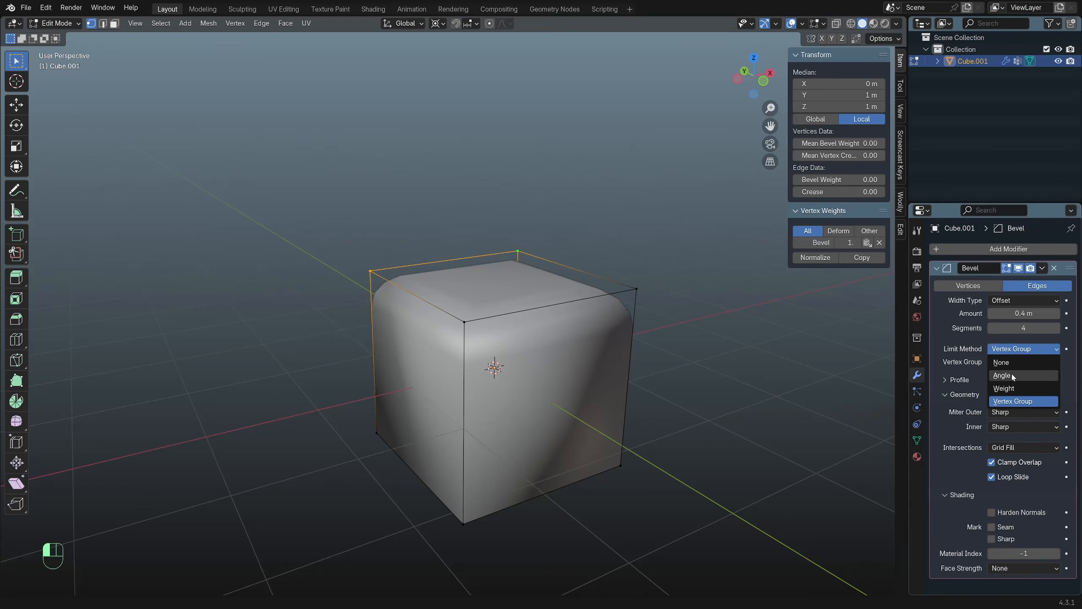
left_click(1025, 401)
key("Tab")
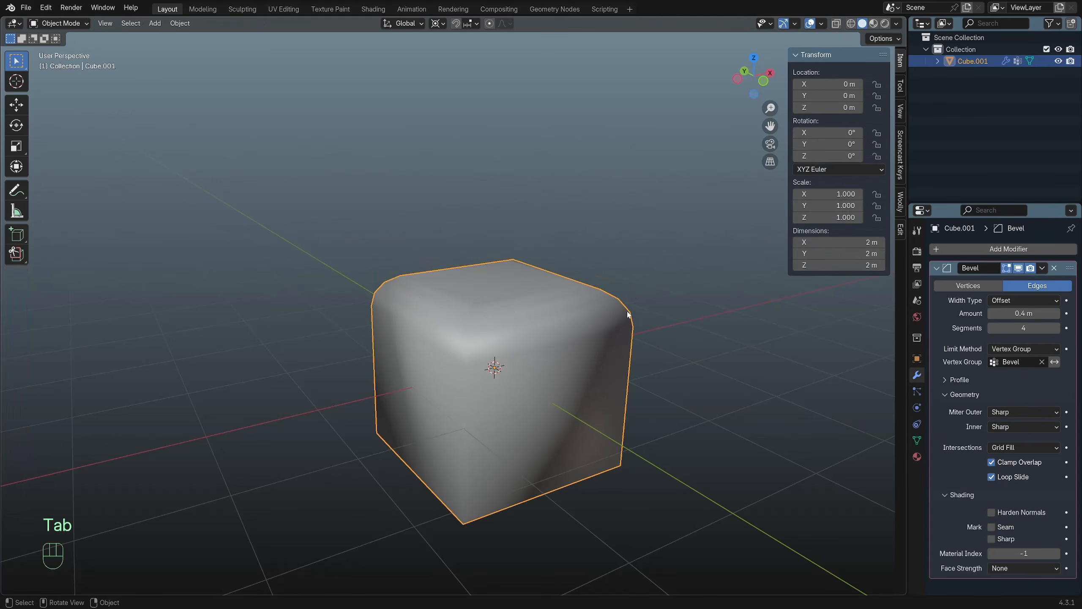
Switch the Bevel modifier's limit method to Angle and set its amount to 0.05 m.
left_click(1043, 348)
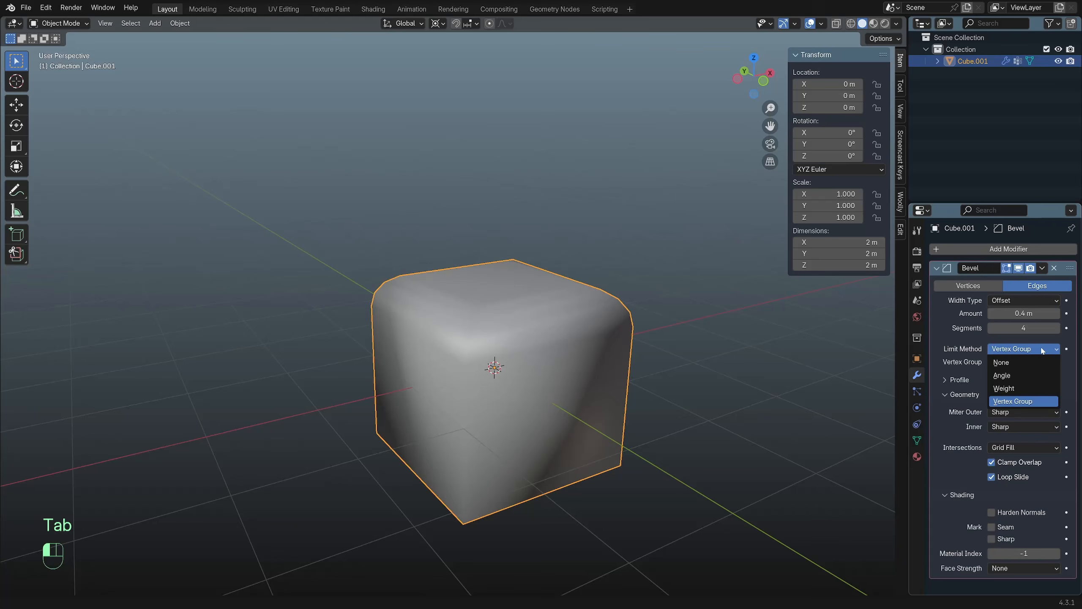
left_click(1011, 374)
left_click(1018, 314)
left_click(998, 313)
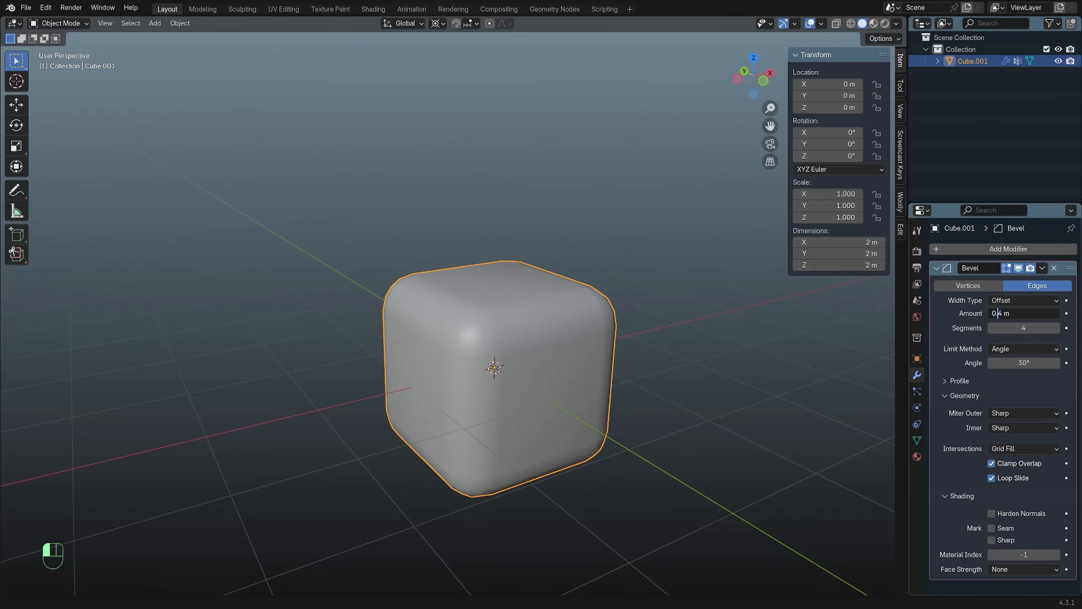
key("Delete")
type("05")
key("Return")
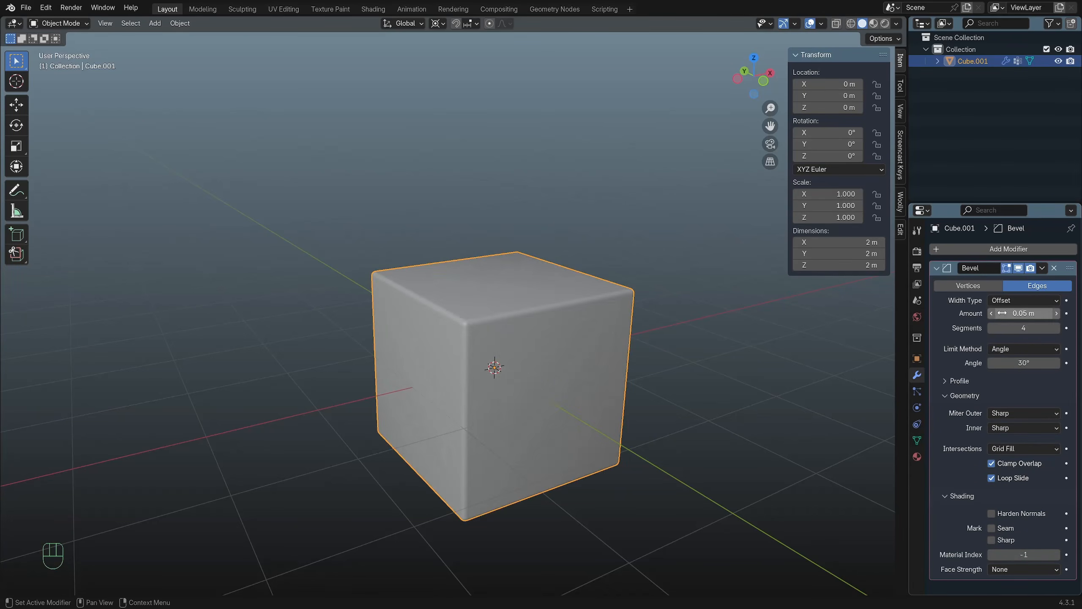
middle_click_drag(665, 367, 694, 376)
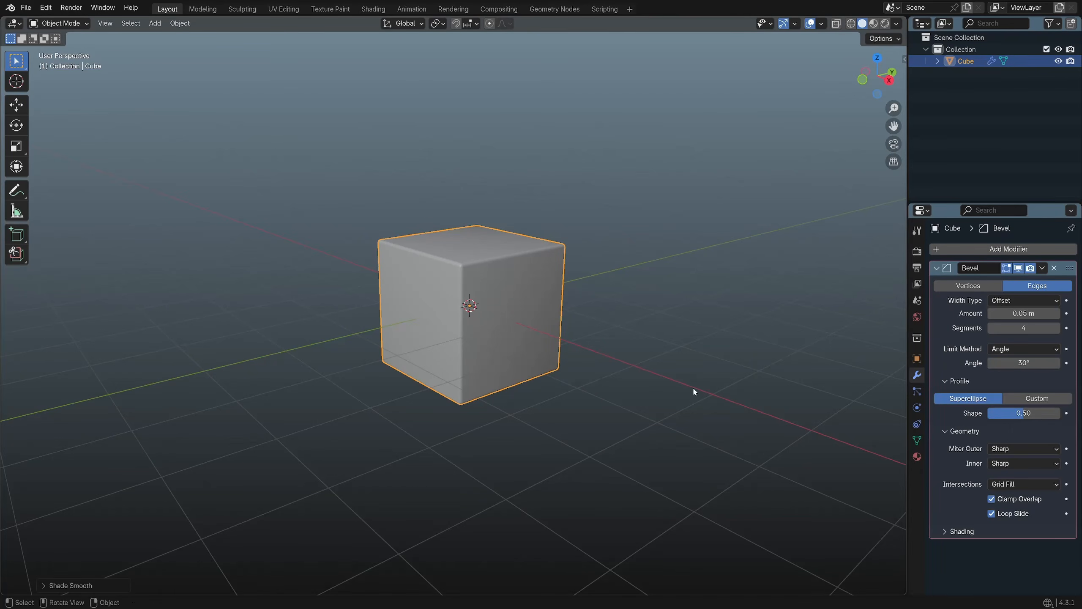
Set the Bevel modifier's Superellipse profile shape to 1.00 while viewing a top corner of the cube from the front.
key("KP_1")
scroll(501, 300, "up", 4)
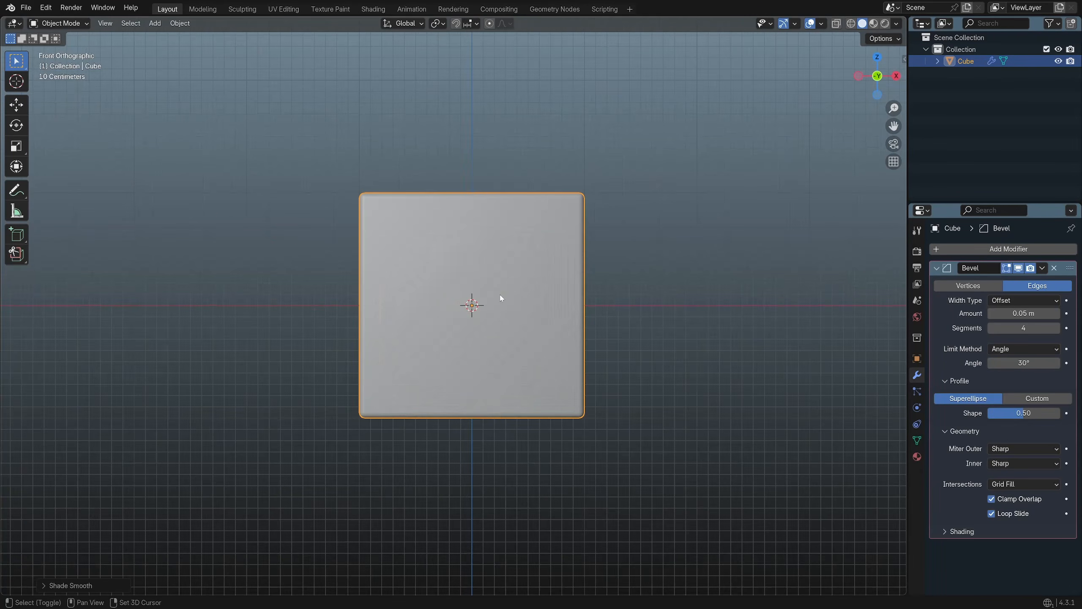
middle_click_drag(523, 328, 563, 358, "shift")
scroll(511, 307, "up", 3)
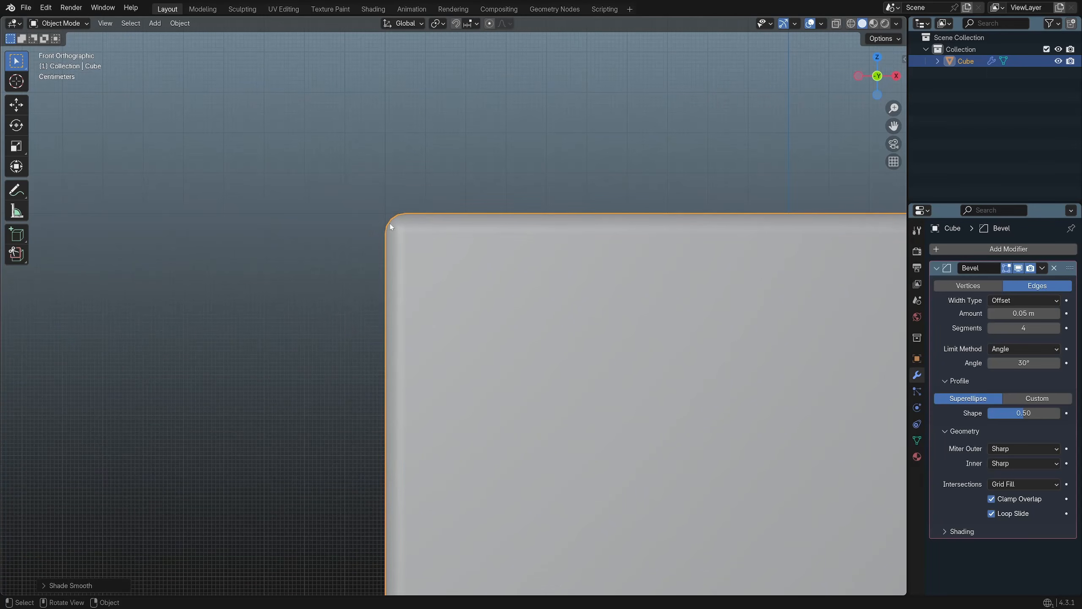
left_click_drag(1009, 416, 1052, 416)
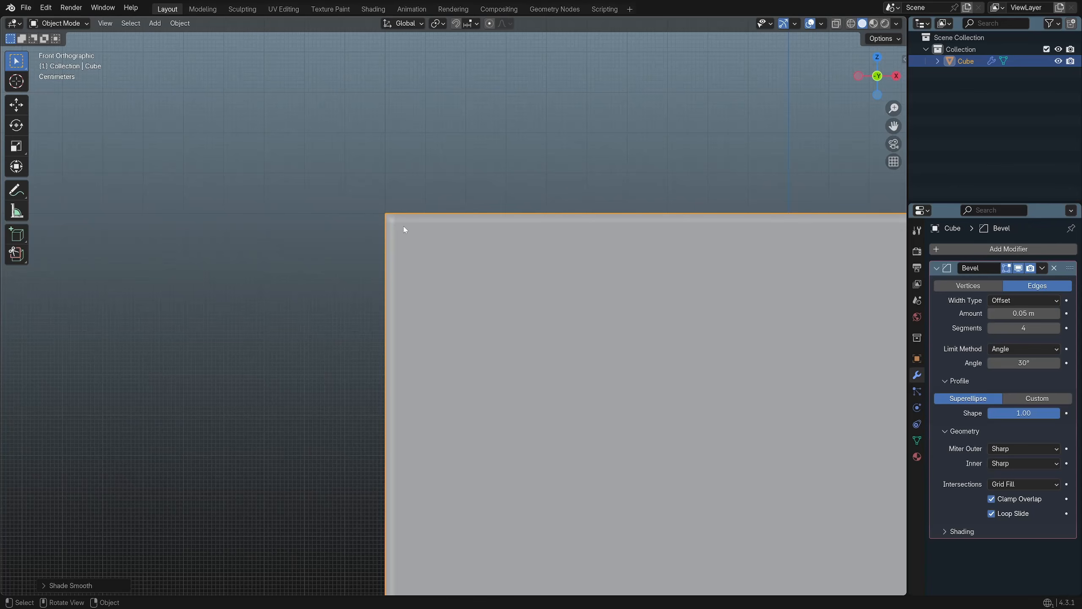
Lower the bevel profile shape to compare the corner's rounding, and return it to 1.00.
scroll(426, 252, "down", 2)
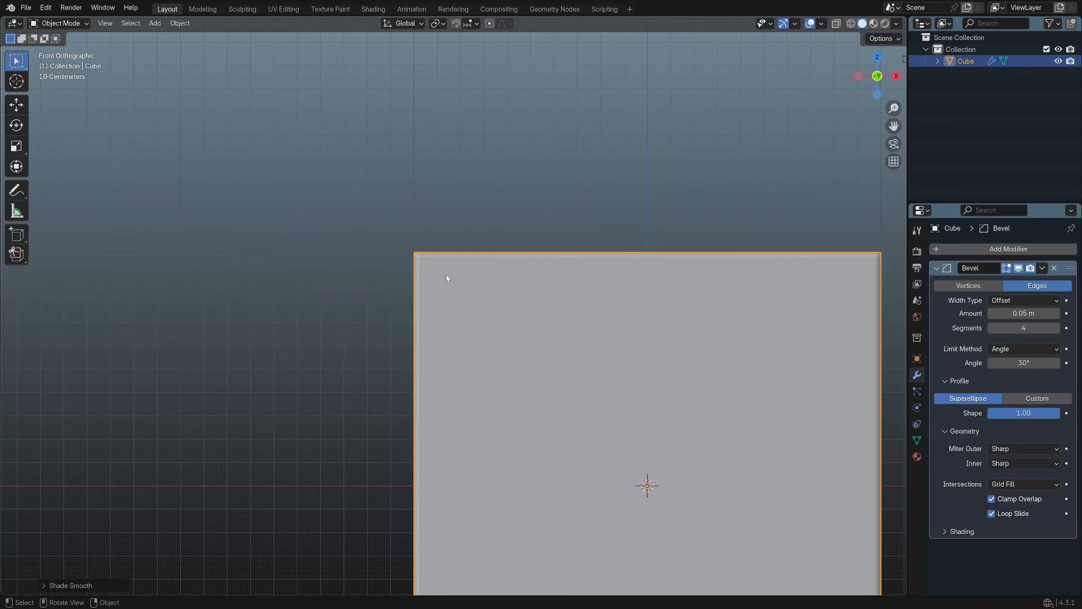
left_click_drag(1023, 412, 980, 413)
scroll(575, 286, "up", 5)
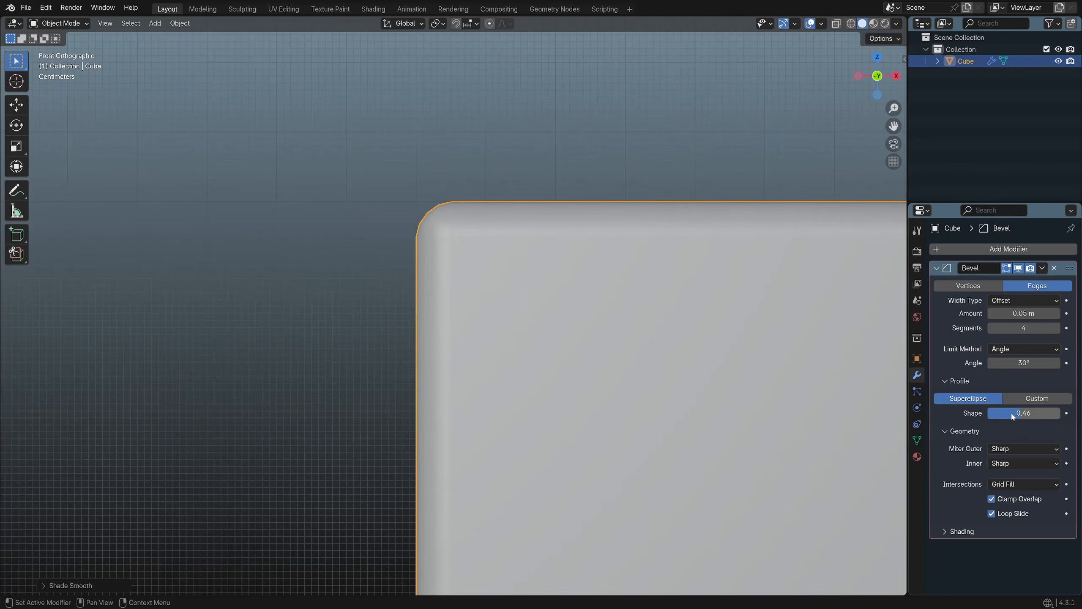
left_click_drag(1011, 415, 1051, 414)
Examine the cube's bevelled edges at full profile shape in perspective and front orthographic views.
middle_click_drag(533, 313, 553, 323)
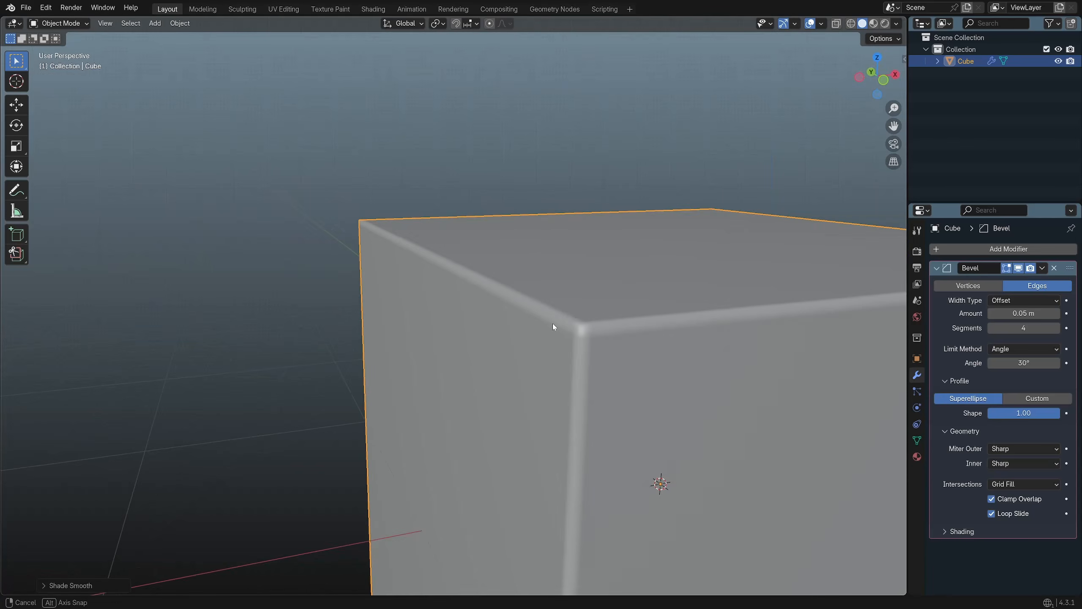
scroll(566, 332, "down", 2)
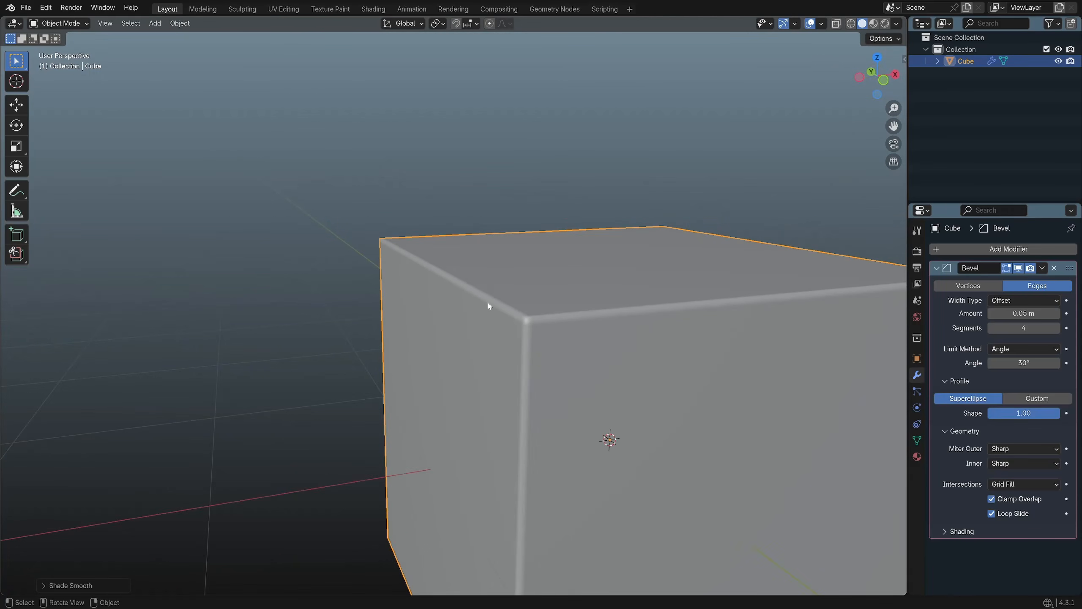
key("KP_1")
scroll(473, 304, "down", 2)
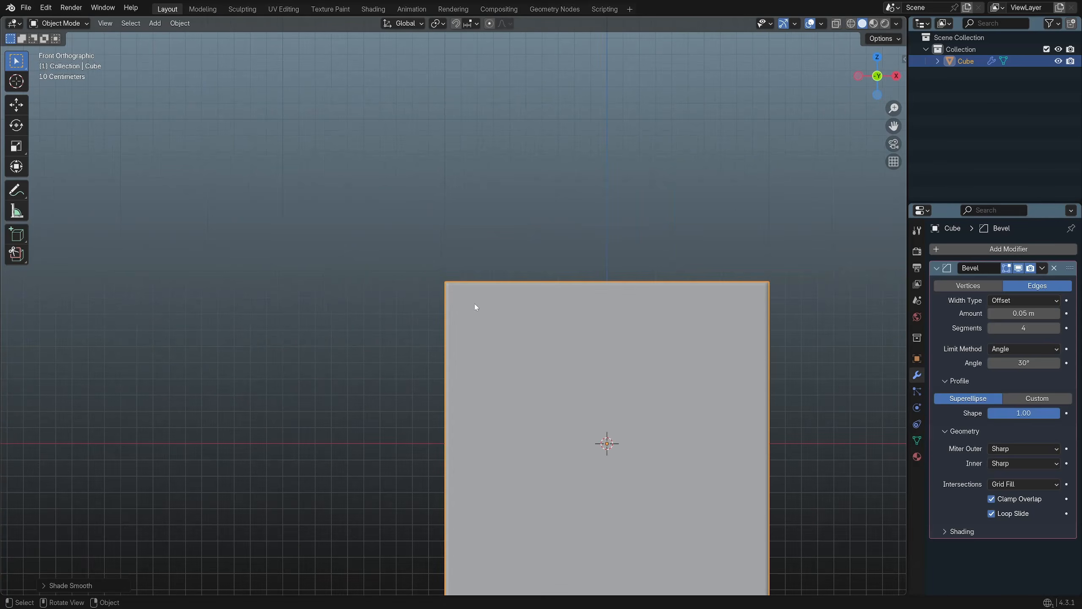
middle_click_drag(476, 307, 505, 331)
scroll(521, 340, "up", 1)
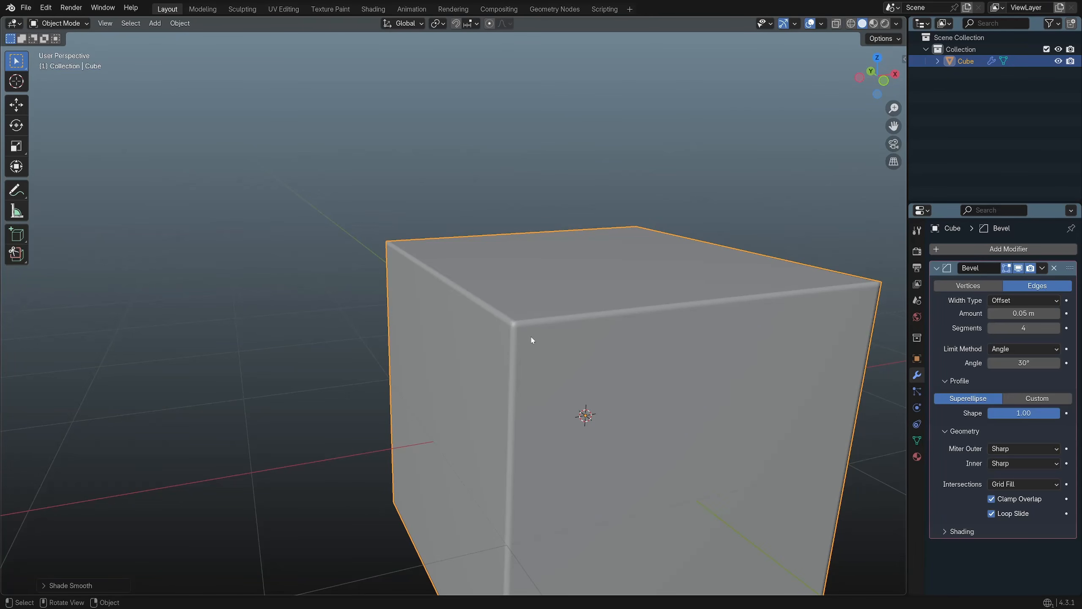
scroll(532, 331, "down", 3)
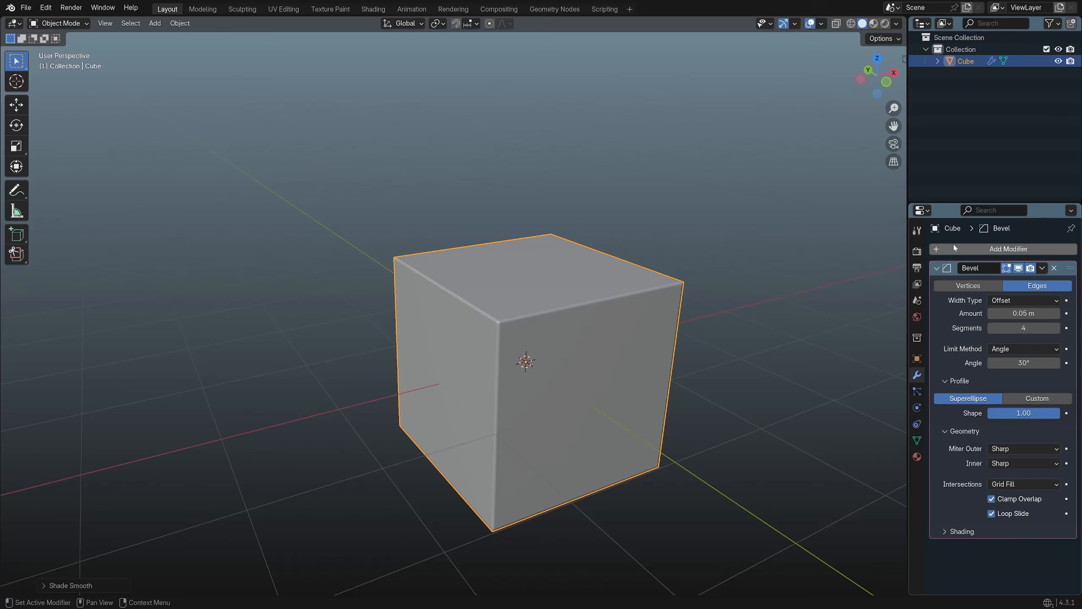
Compare the cube with the Bevel modifier hidden and shown in the viewport, using both wireframe and solid shading.
left_click(1017, 268)
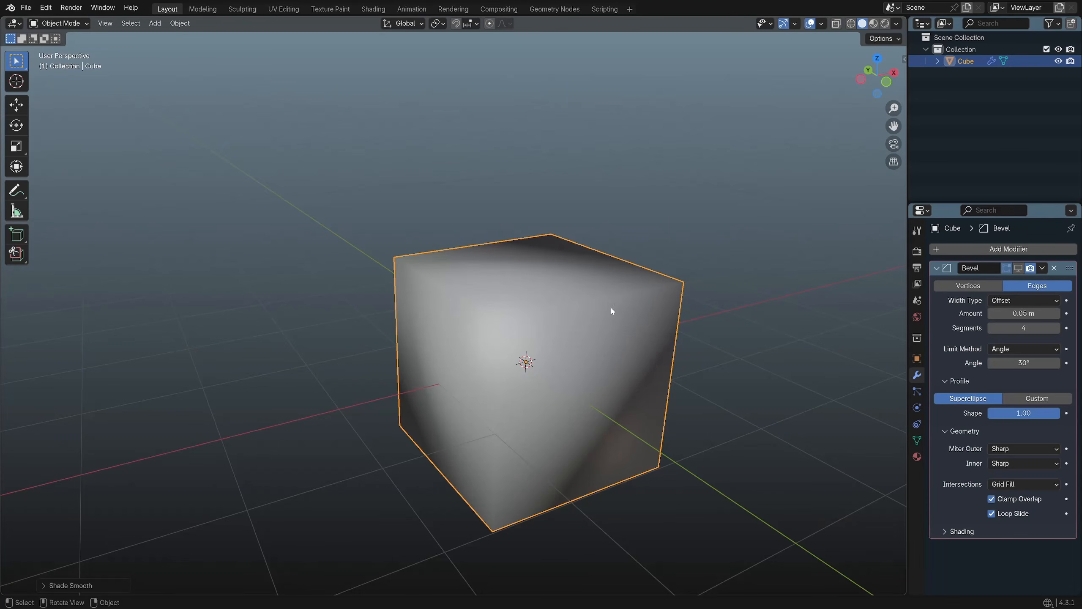
key("shift+z")
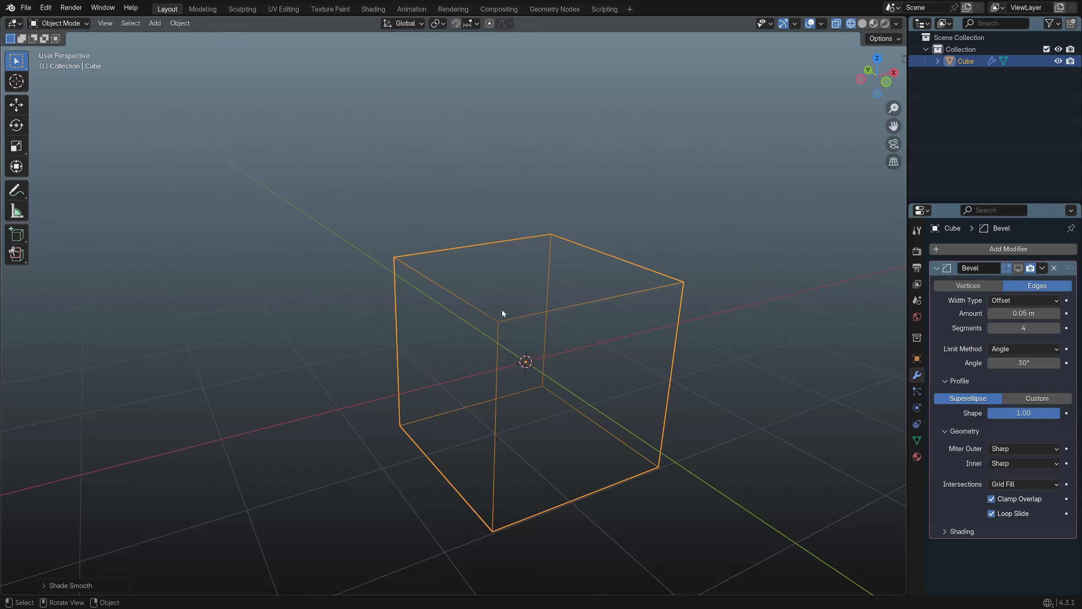
key("shift+z")
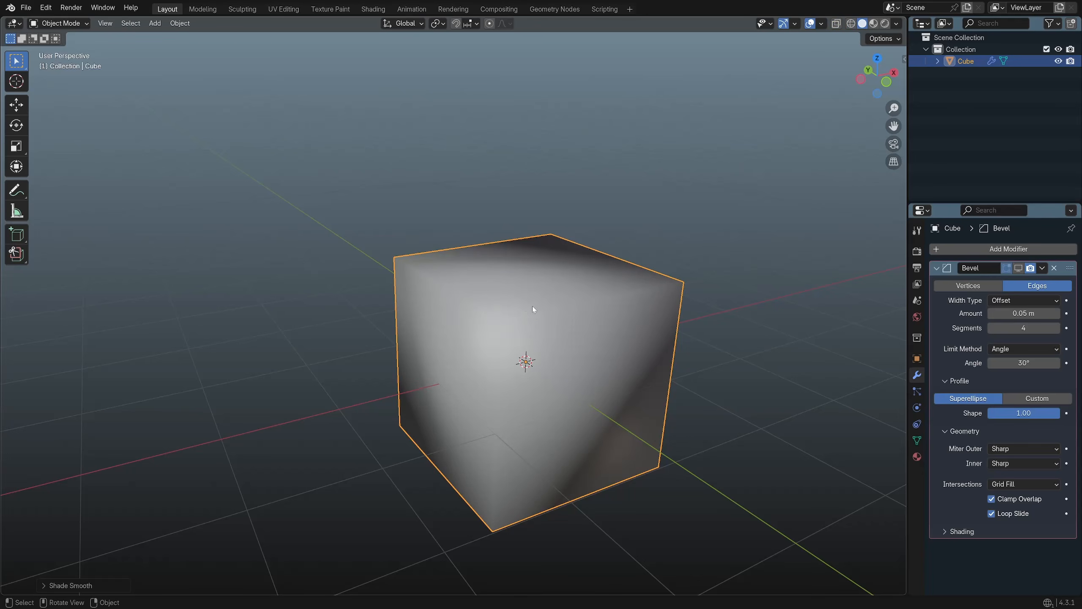
left_click(1019, 269)
key("shift+z")
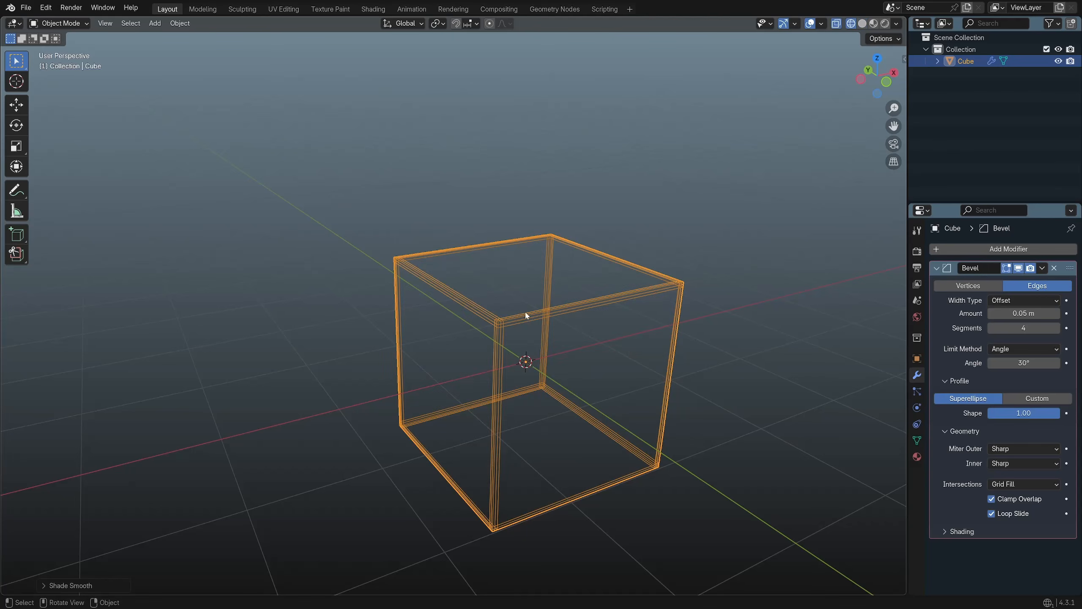
key("shift+z")
scroll(550, 323, "up", 2)
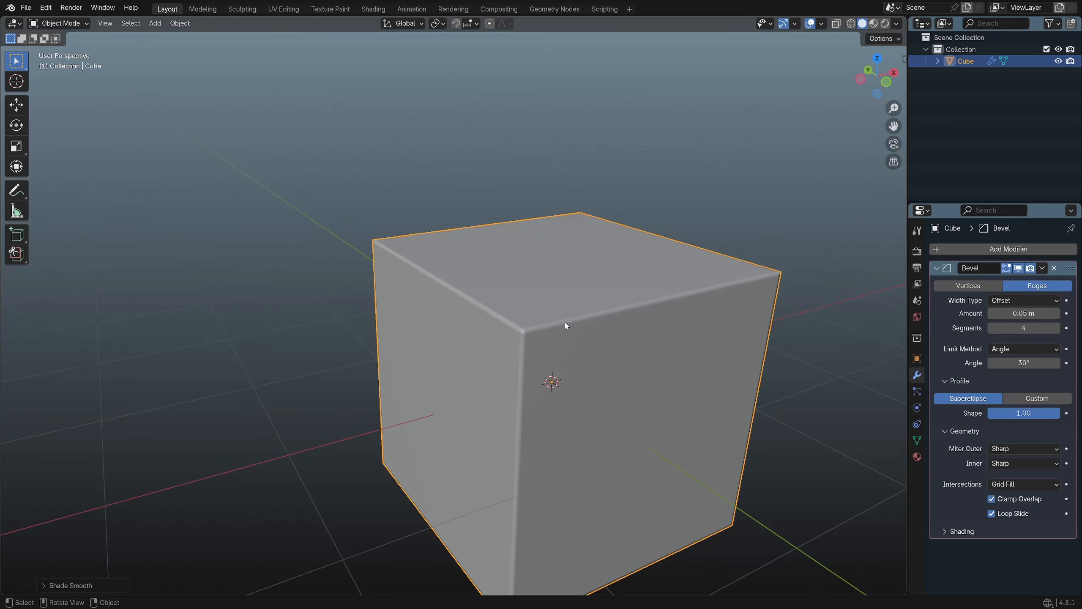
scroll(565, 325, "down", 2)
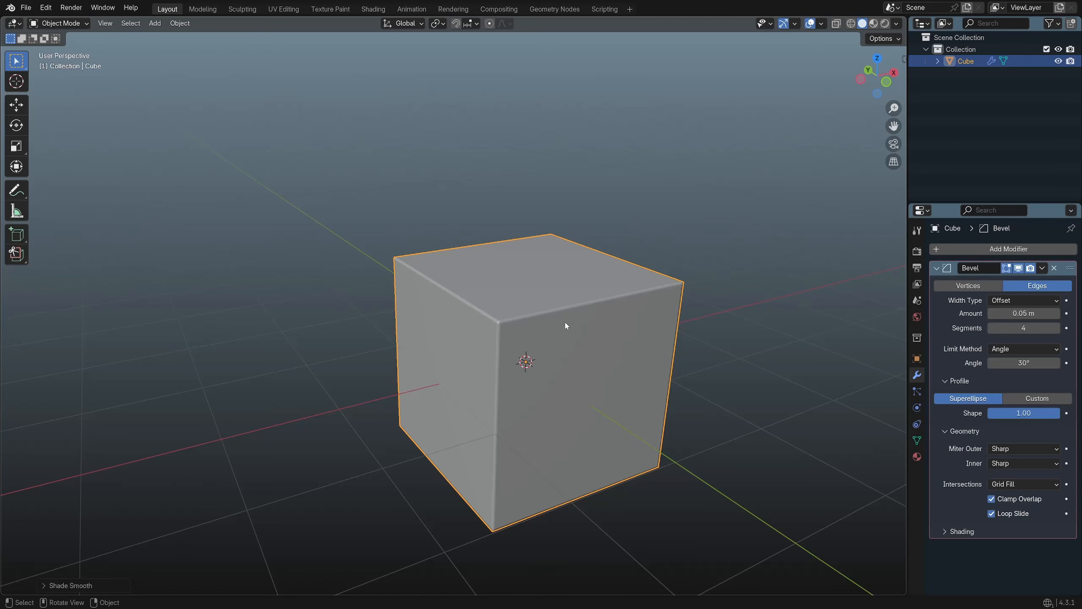
Duplicate the cube along the X axis, leaving a gap beside the original, and remove the Bevel modifier from the copy.
scroll(565, 325, "down", 2)
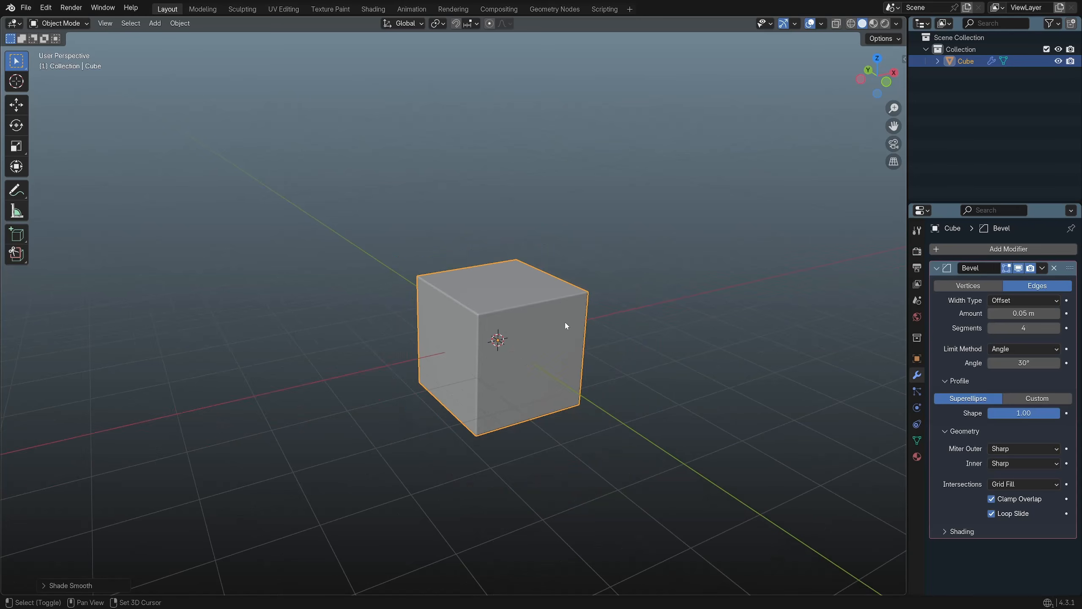
key("shift+d")
key("y")
key("x")
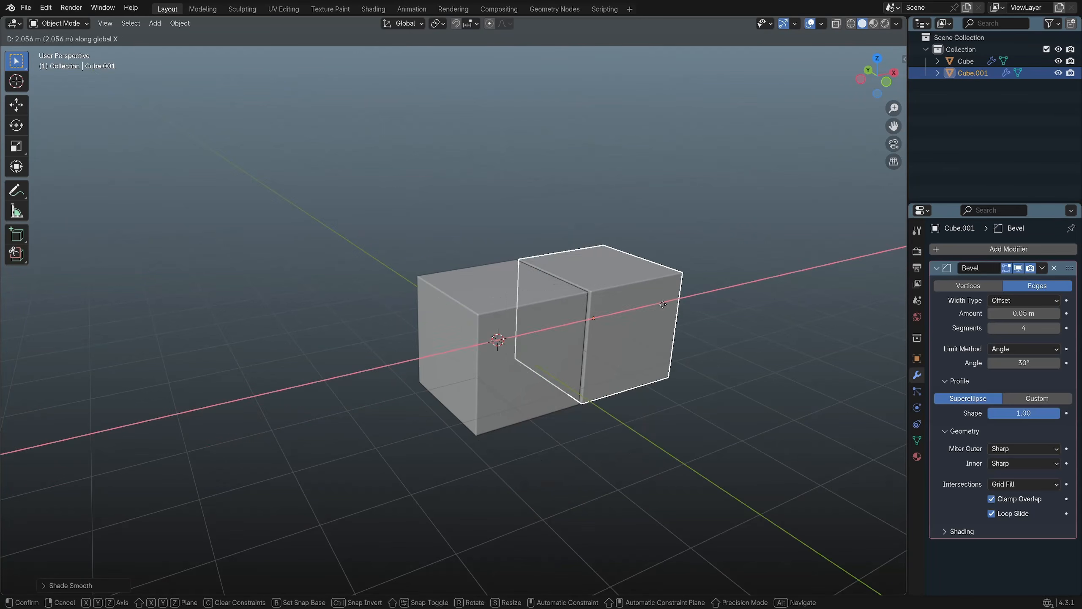
left_click(724, 294)
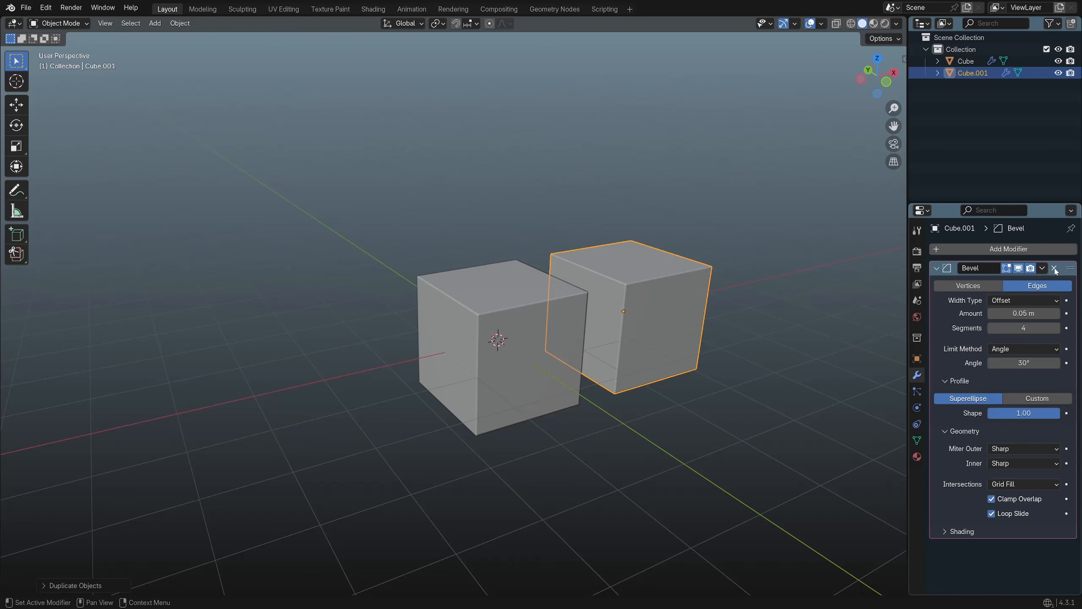
left_click(1054, 268)
Add a level 2 Subdivision modifier to both cubes and show the bevelled cube's topology in wireframe.
left_click_drag(342, 166, 736, 448)
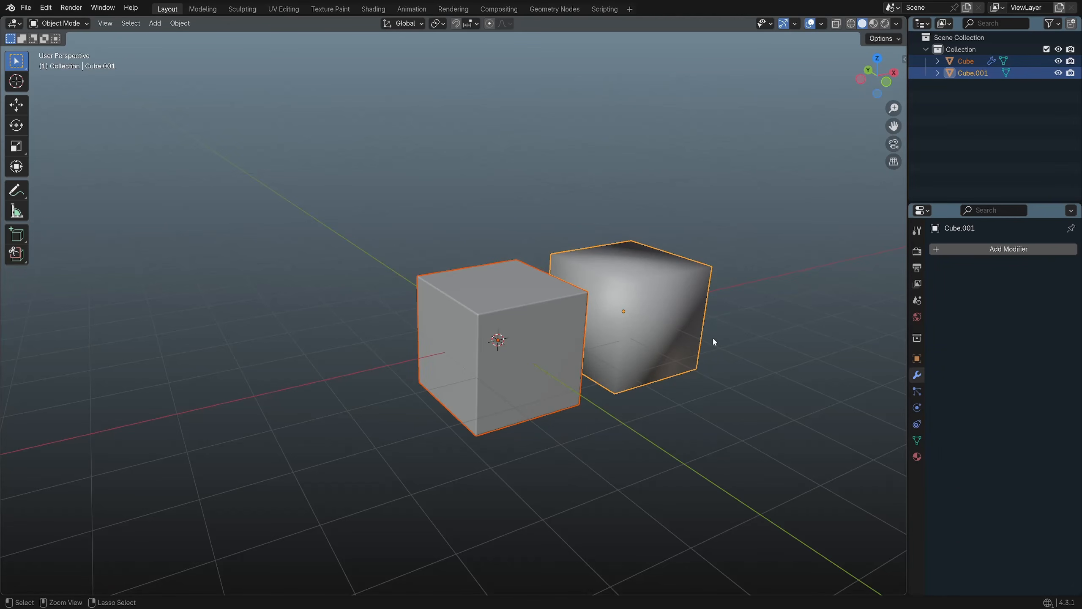
key("ctrl+2")
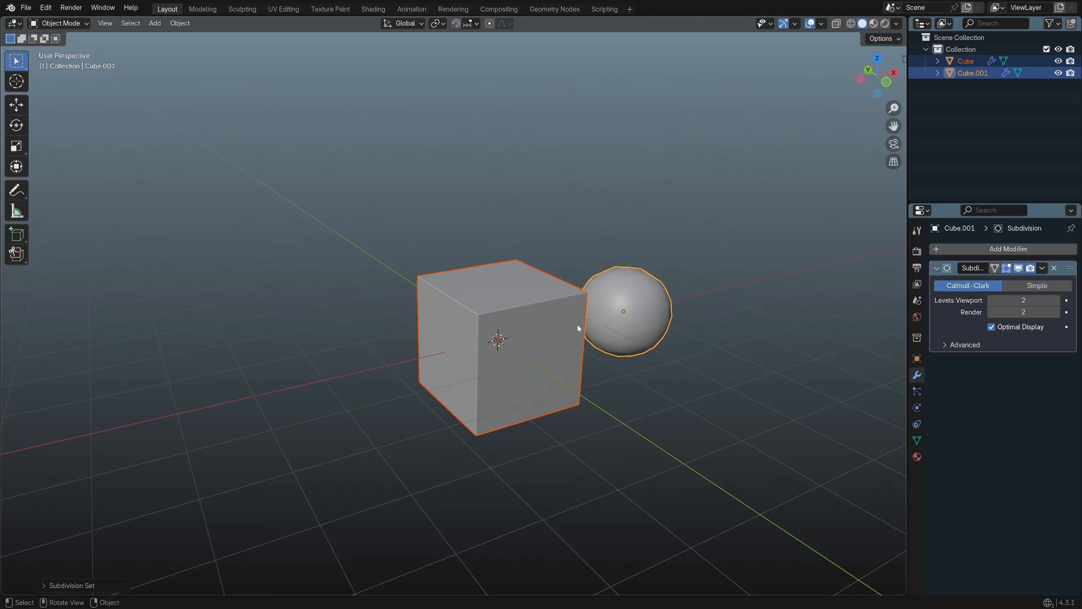
scroll(580, 332, "up", 1)
left_click(540, 317)
key("shift+z")
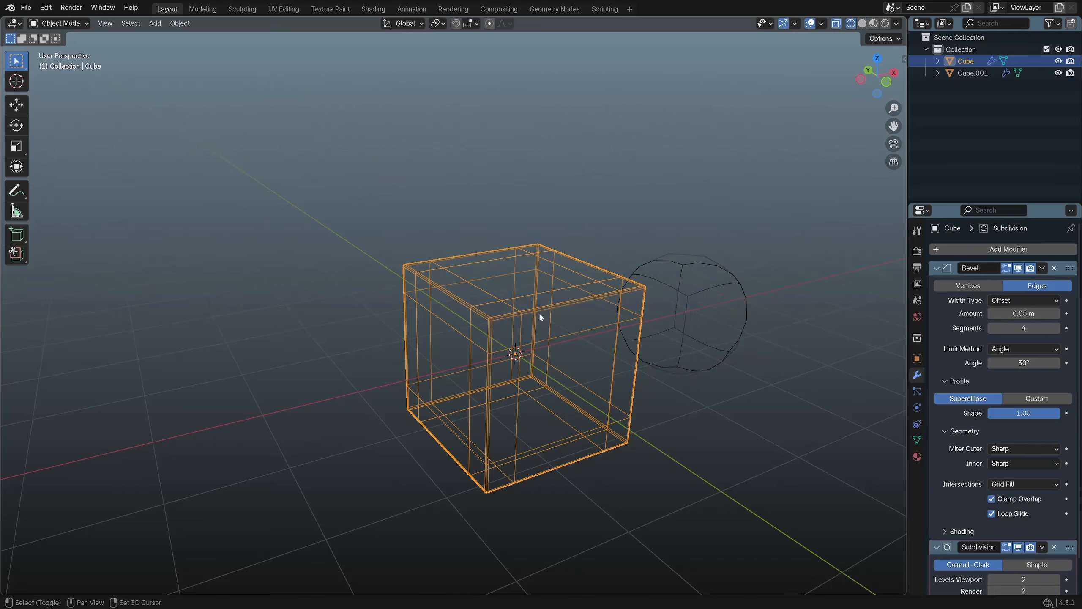
Examine the bevelled cube's subdivided corner in wireframe and solid shading, and compare it with the copy beside it.
scroll(549, 338, "up", 2)
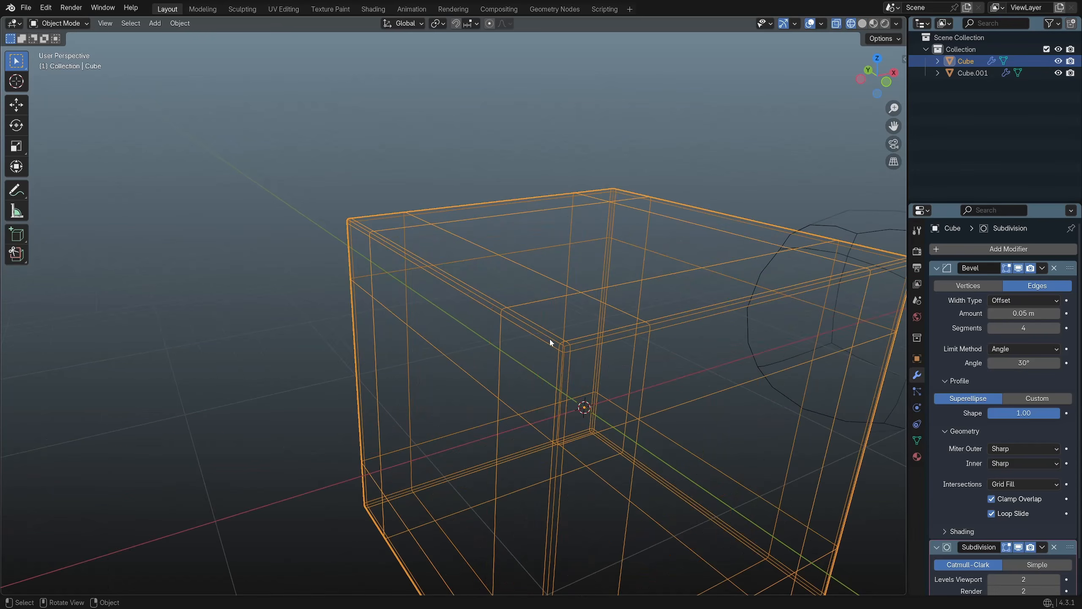
key("shift+z")
scroll(550, 338, "down", 2)
scroll(522, 311, "up", 2)
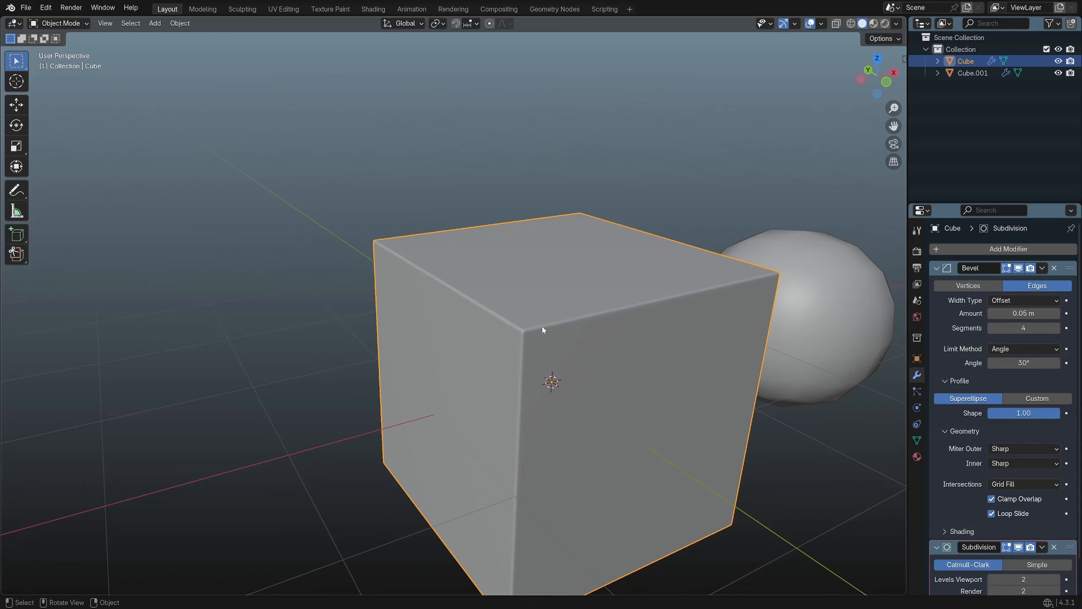
scroll(542, 330, "up", 1)
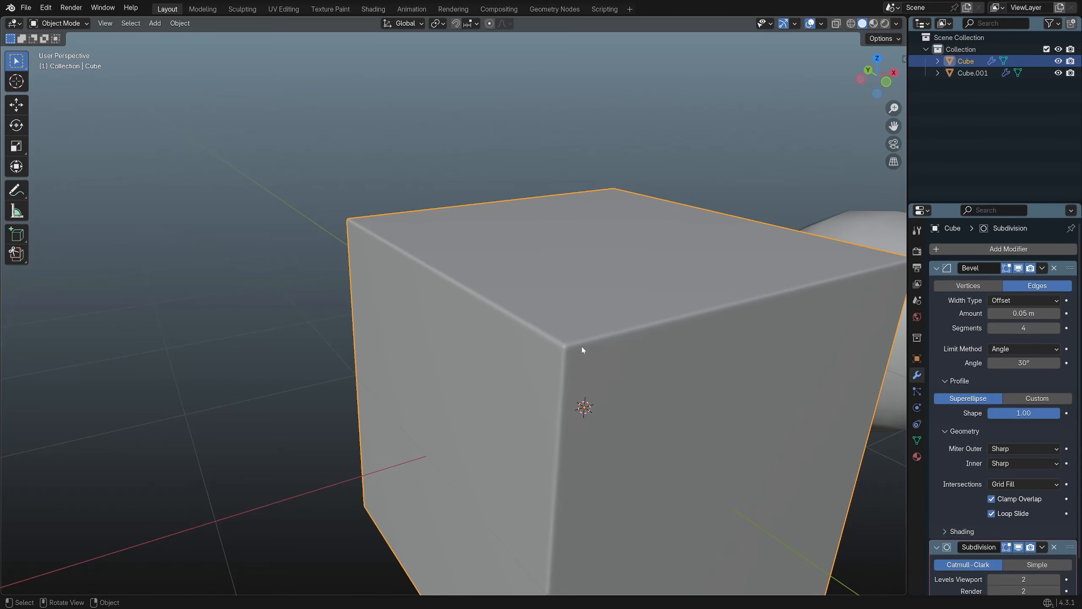
scroll(578, 340, "down", 4)
middle_click_drag(541, 355, 371, 375, "shift")
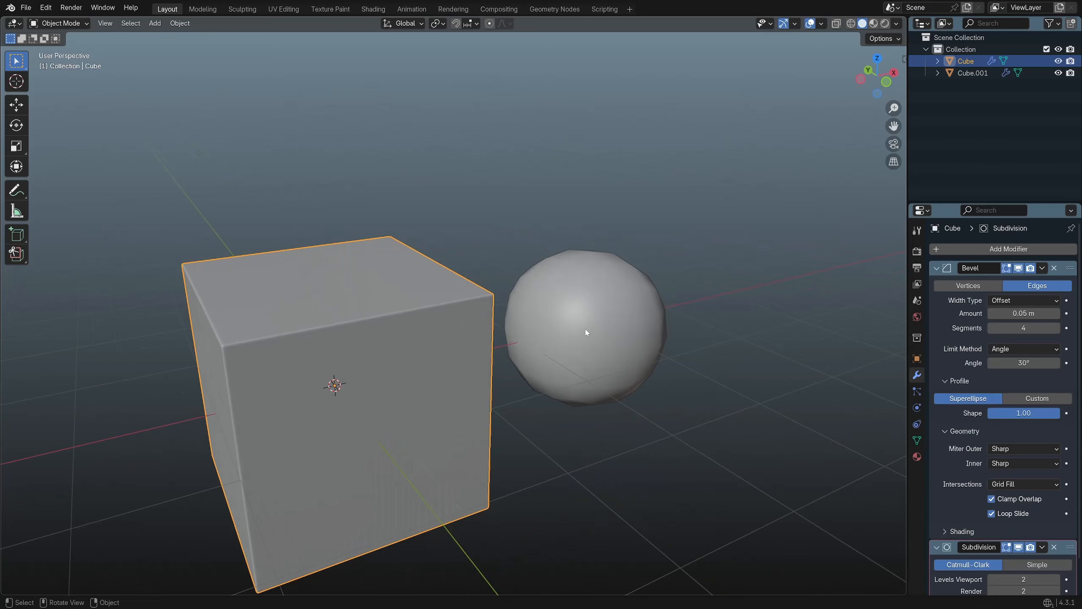
Inspect the unbevelled copy's original cube cage around its subdivided shape.
left_click(614, 295)
key("Tab")
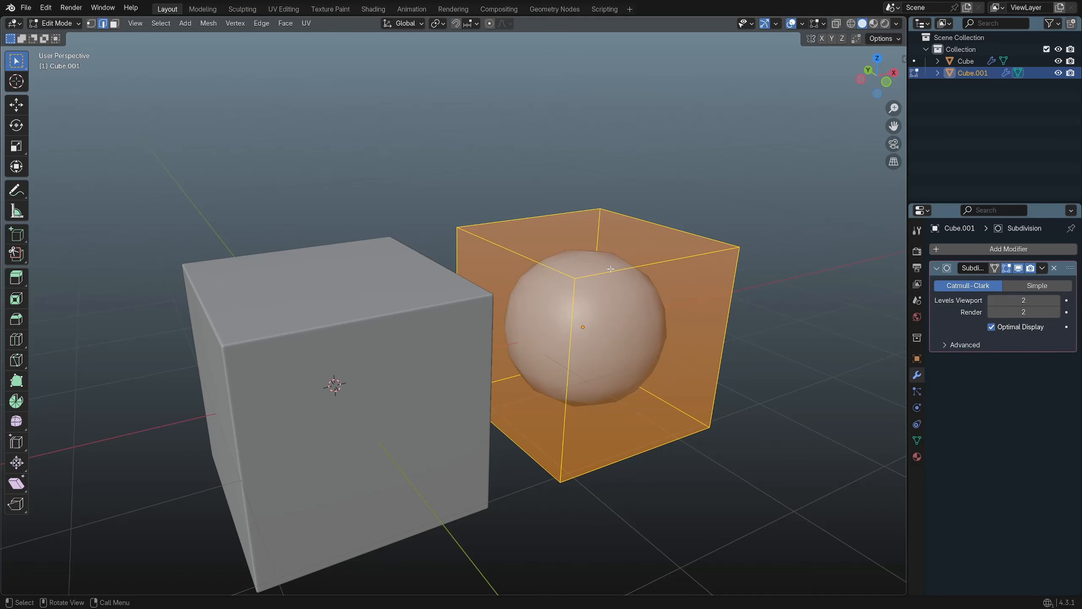
key("Tab")
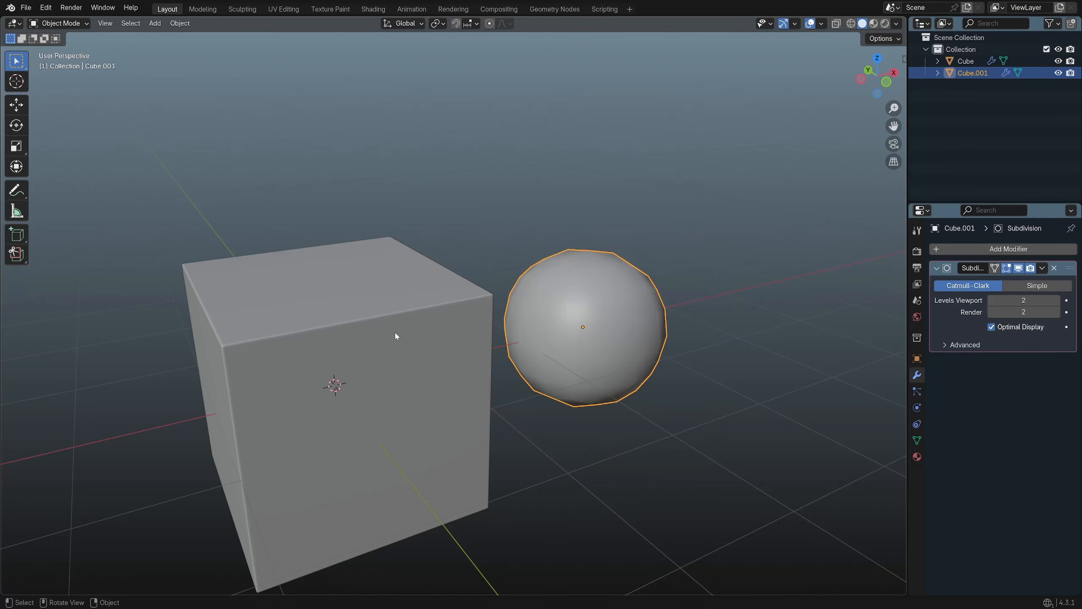
Add three centred loop cuts to the unbevelled copy, one across each axis.
key("Tab")
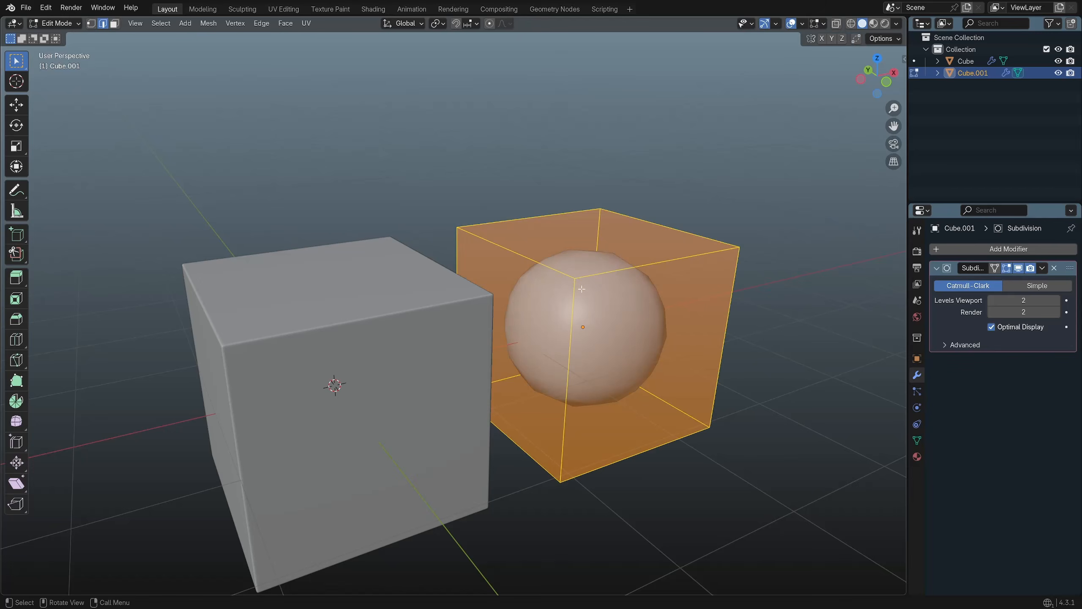
key("ctrl+r")
left_click(606, 266)
right_click(606, 266)
key("ctrl+e")
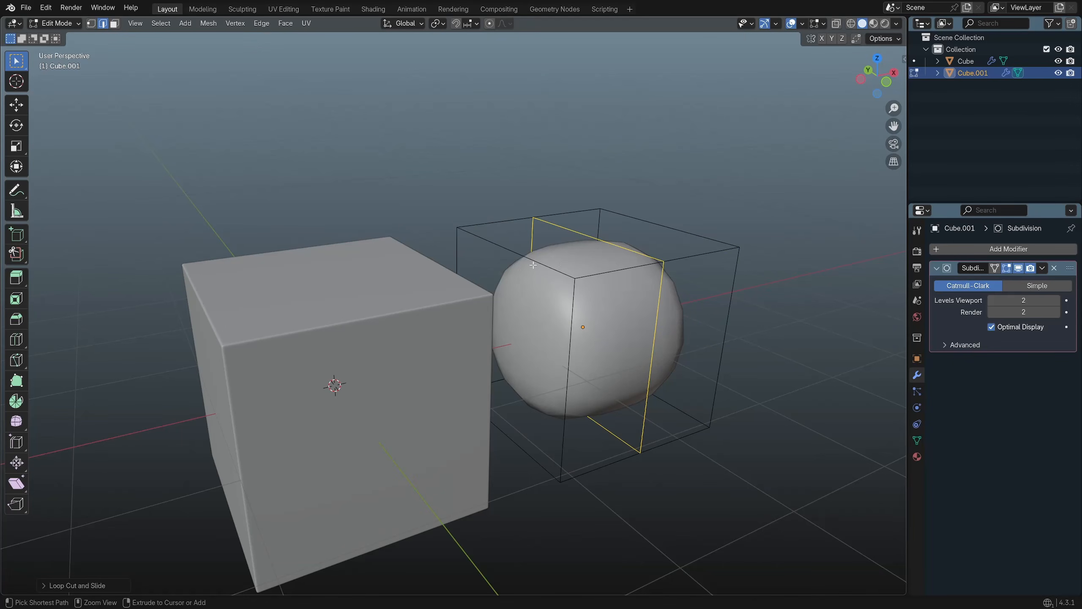
left_click(624, 246)
right_click(623, 247)
key("ctrl+r")
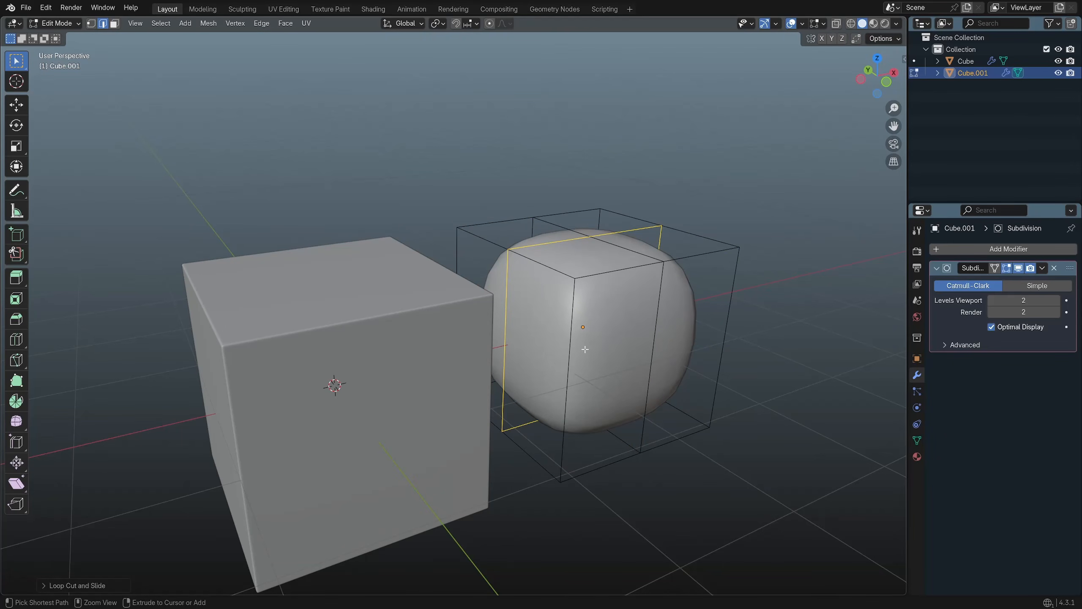
left_click(583, 347)
right_click(583, 347)
Bevel all three edge loops with one segment, widening them until the new edges sit close to the cube's outer edges.
left_click(513, 266, "alt+shift")
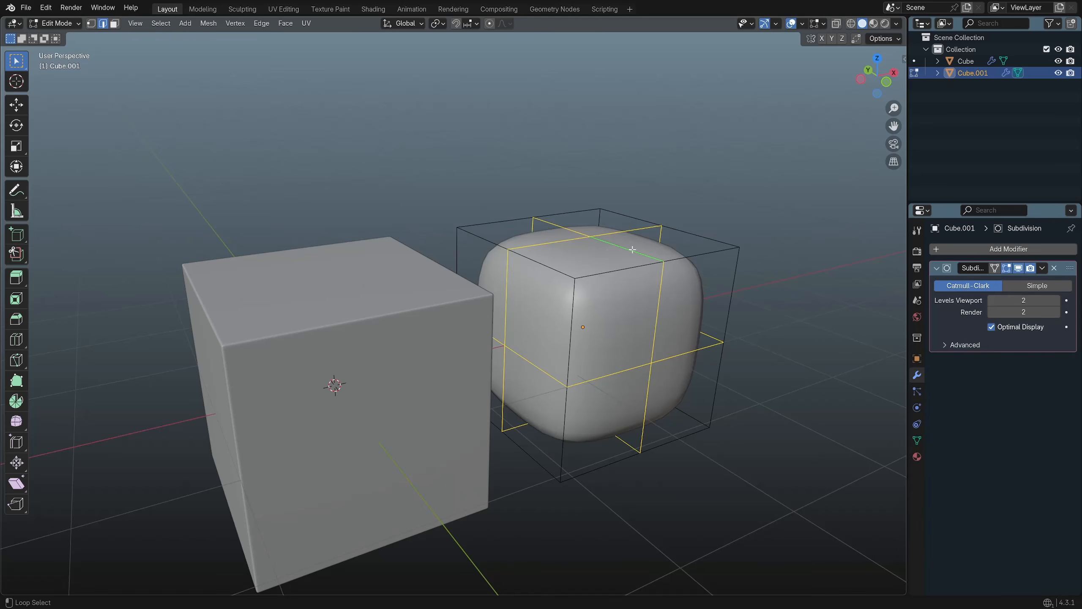
middle_click_drag(512, 266, 605, 346, "ctrl")
key("ctrl+b")
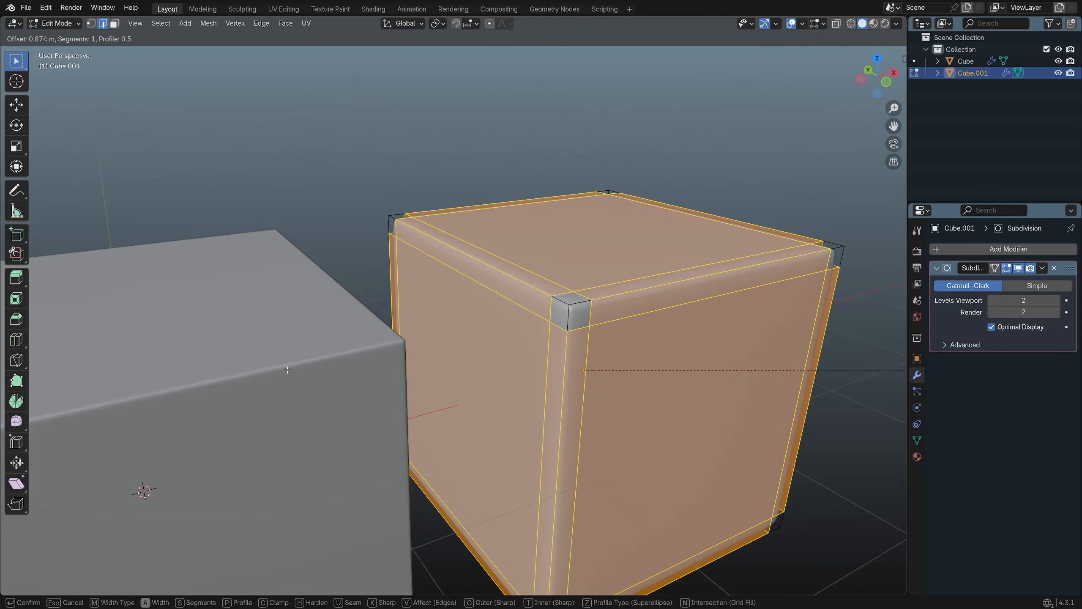
left_click(340, 380)
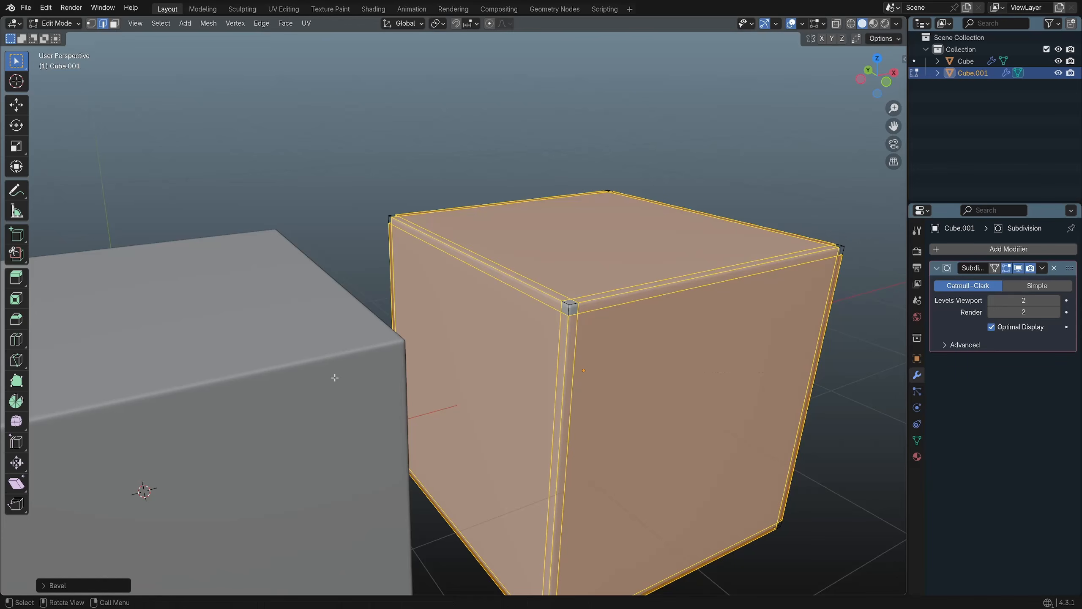
Examine the copy's sharpened edges and its support loops, switching between object and edit mode.
key("Tab")
middle_click_drag(657, 314, 548, 324)
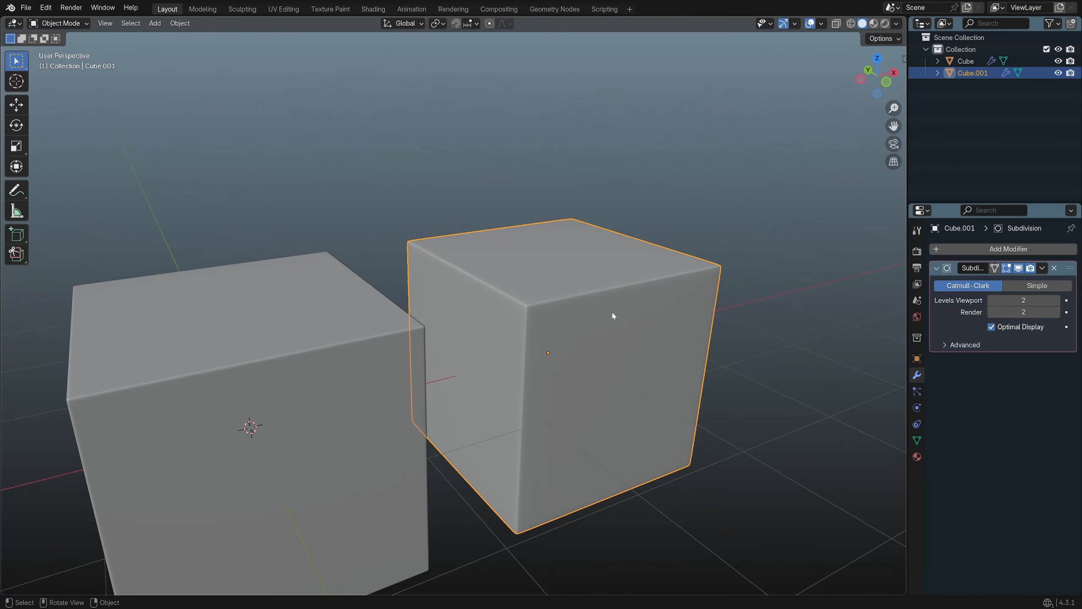
key("Tab")
scroll(612, 316, "up", 2)
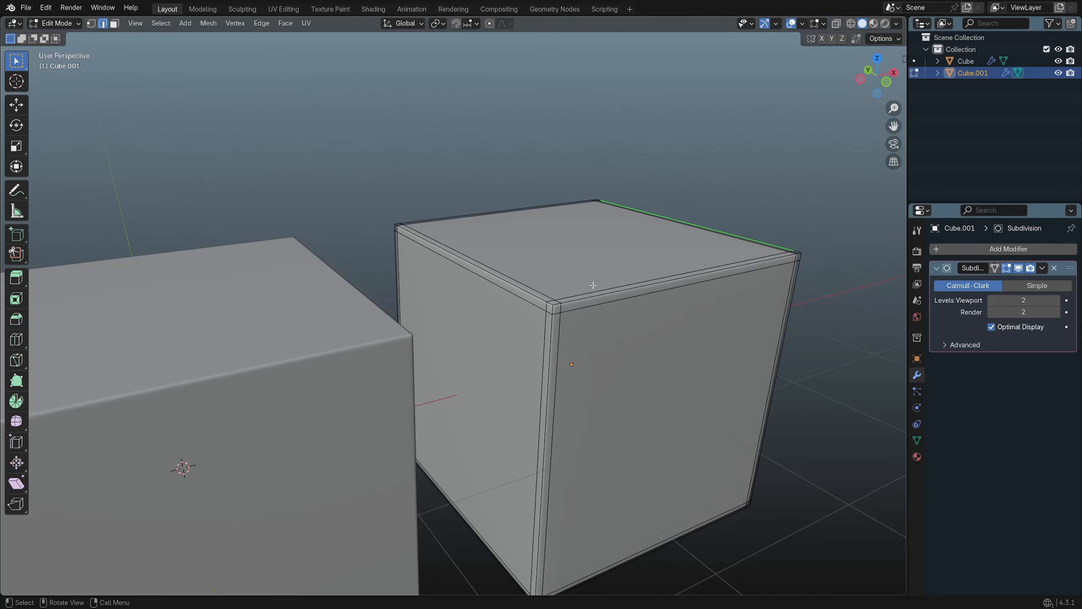
key("Tab")
Try a larger Bevel amount of about 0.713 m on the original cube.
scroll(420, 326, "down", 3)
left_click(341, 326)
middle_click_drag(340, 326, 507, 301, "shift")
left_click_drag(1023, 314, 1070, 313)
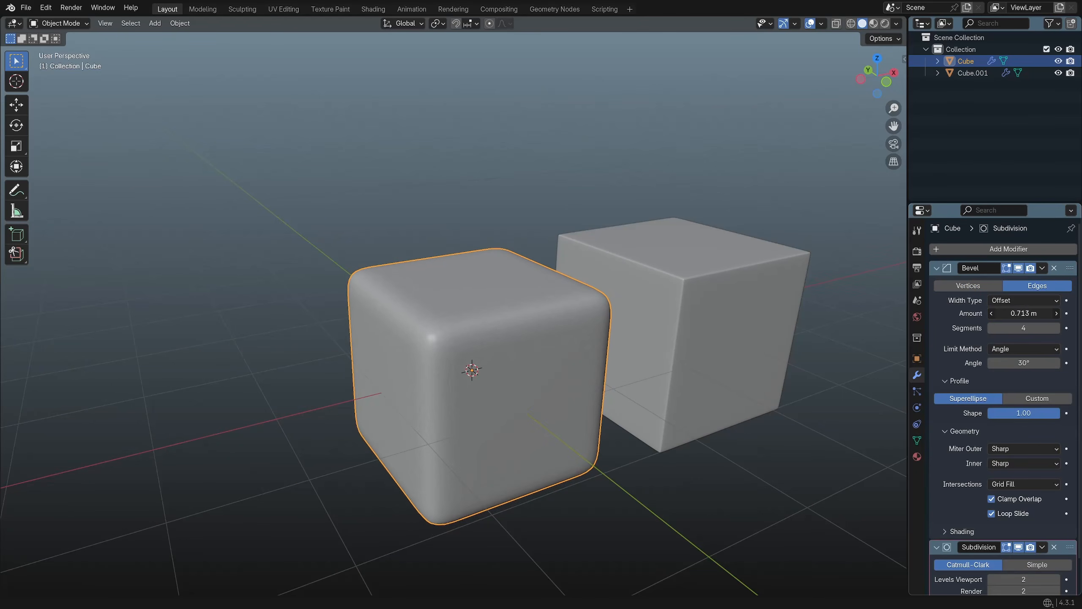
key("Escape")
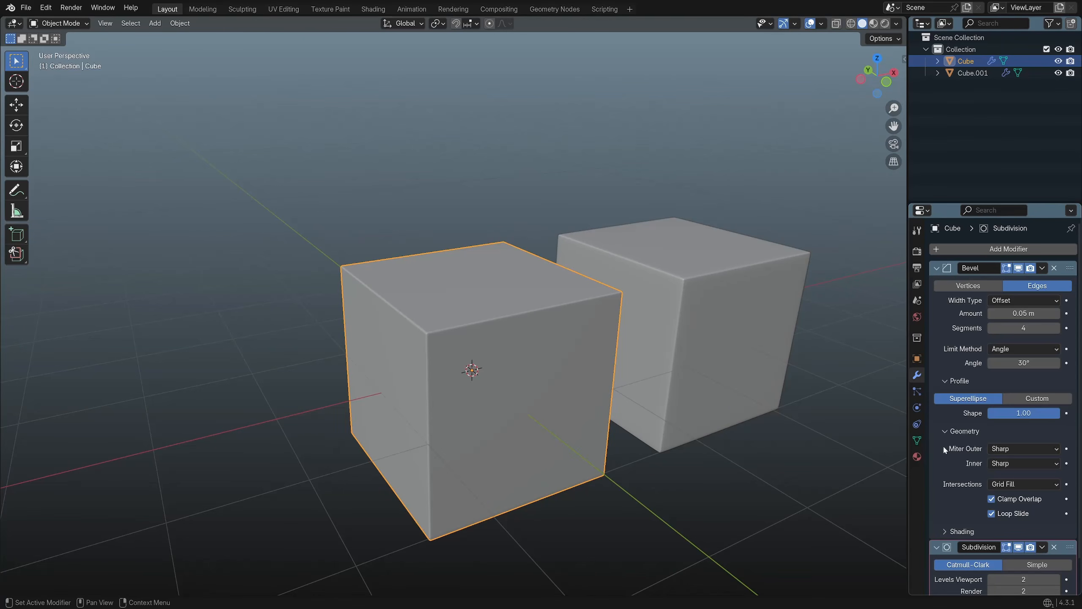
Delete the copy with manual support loops and select the original cube.
left_click(680, 325)
key("Delete")
left_click(543, 379)
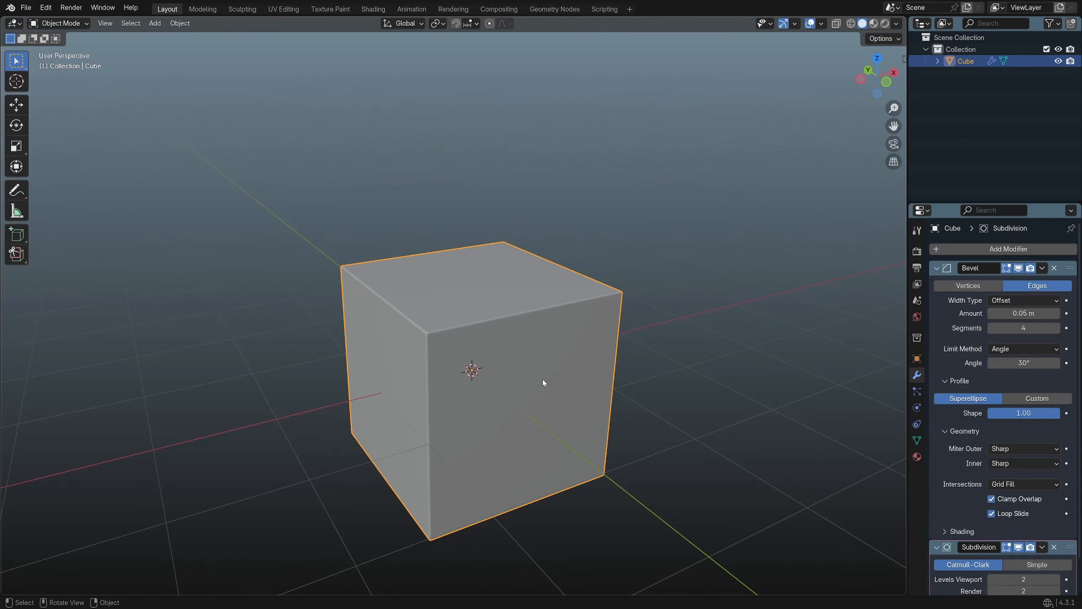
Set the cube's Bevel profile shape to 0.5.
left_click(1029, 413)
type("0.5")
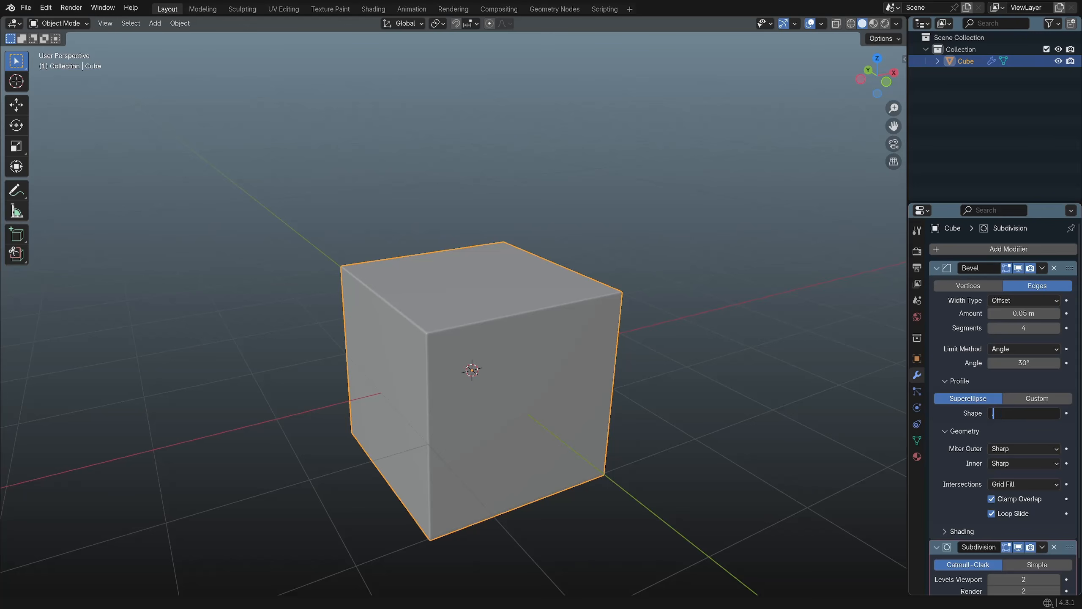
key("Return")
scroll(771, 332, "up", 2)
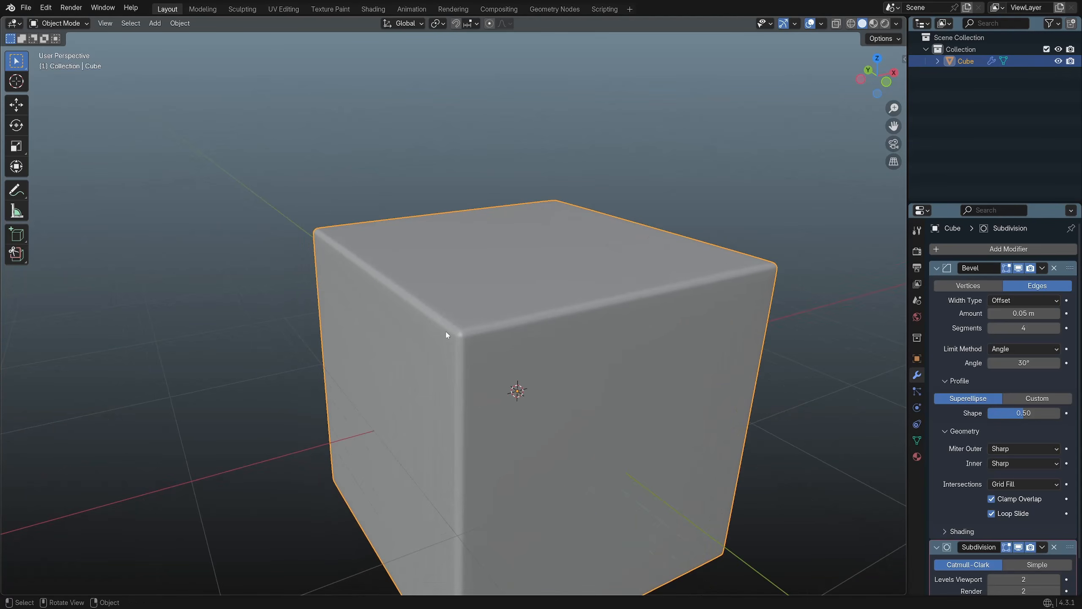
Raise the Bevel profile shape to 1.00 and inspect the cube's upper corner in front orthographic view.
key("KP_1")
left_click_drag(1024, 413, 1057, 412)
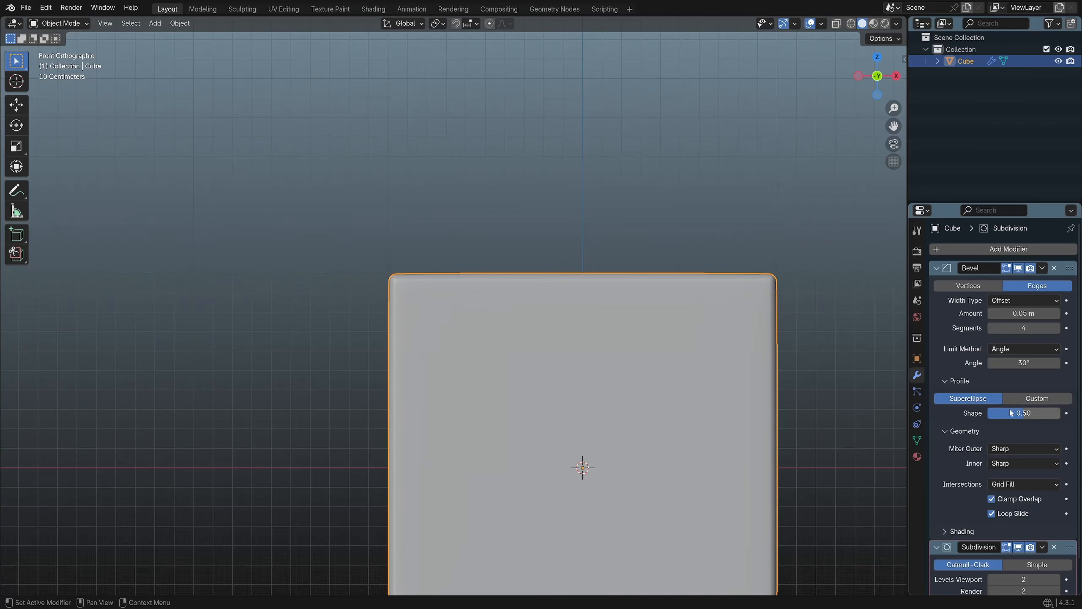
scroll(456, 308, "up", 2)
middle_click_drag(405, 289, 501, 306, "shift")
scroll(570, 279, "up", 2)
scroll(501, 307, "up", 2)
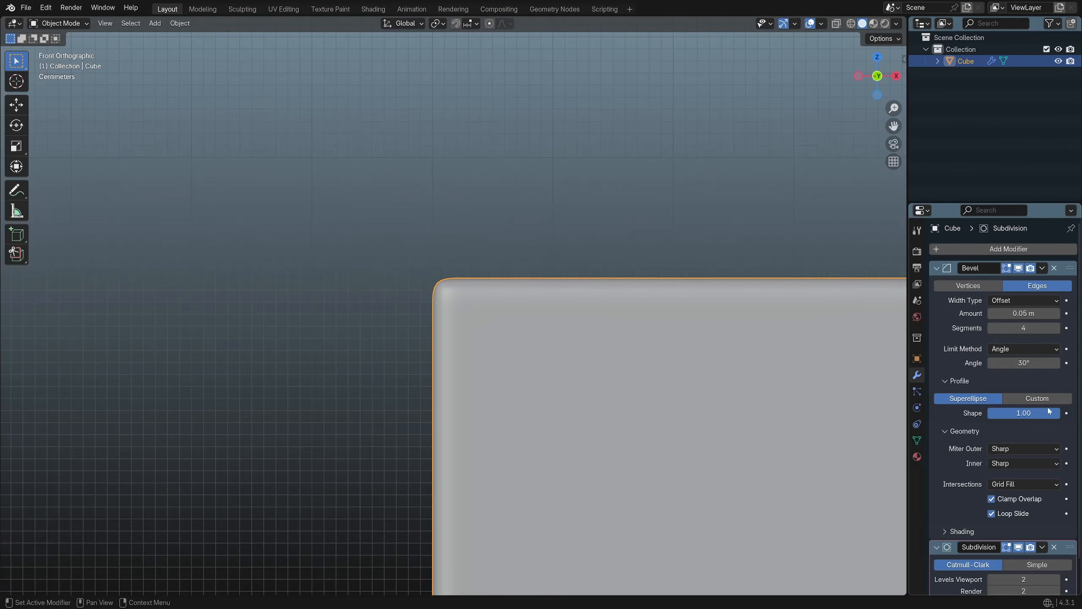
Lower the Bevel profile shape to 0.05 and from there to 0.00.
left_click_drag(1045, 417, 1025, 412)
left_click(1031, 413)
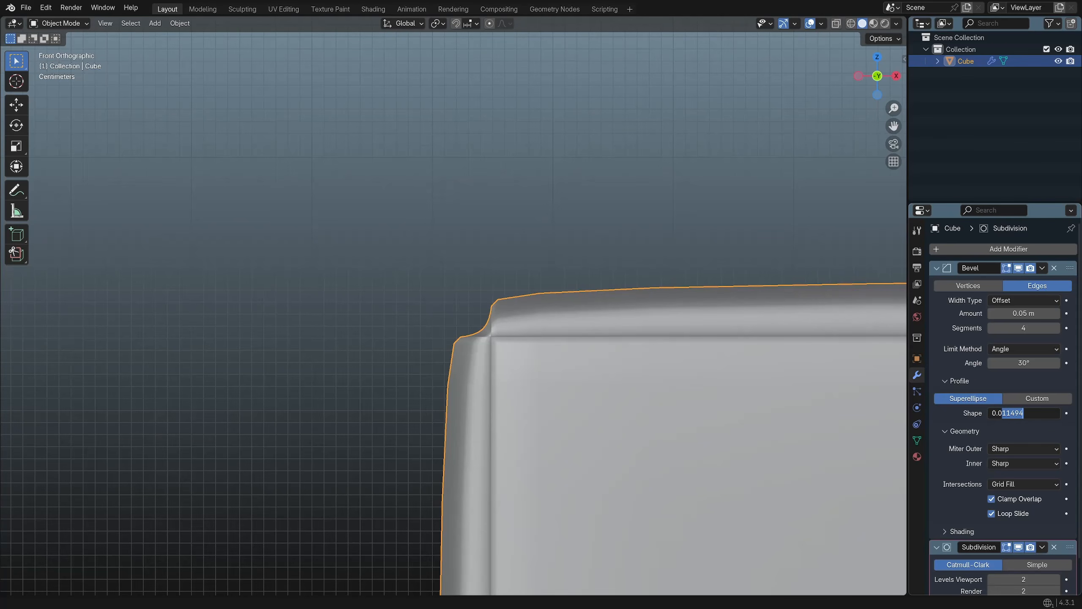
type("5")
key("Return")
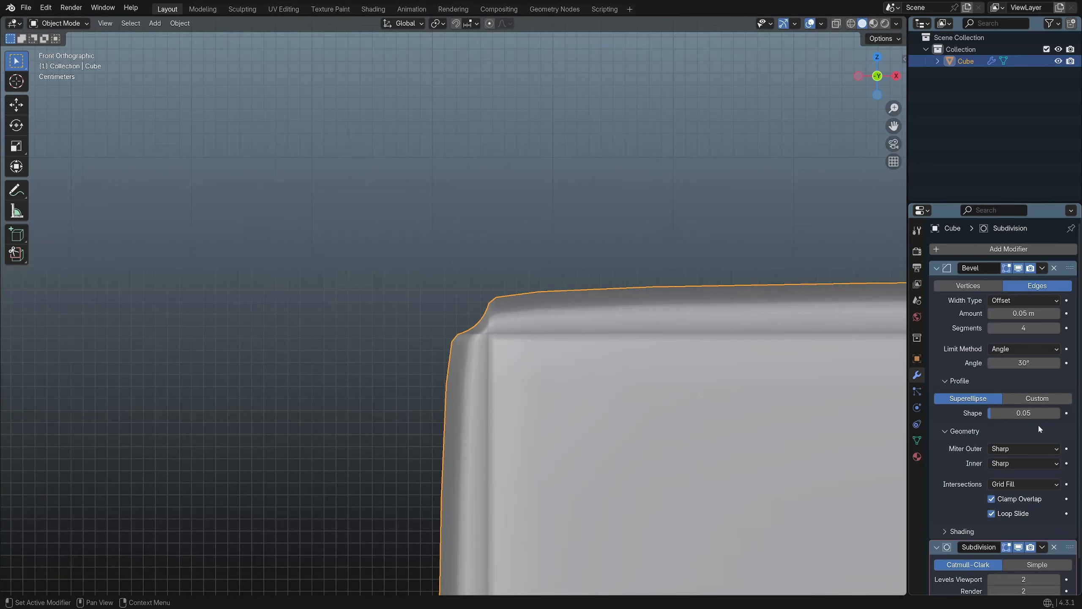
left_click_drag(1035, 413, 1027, 414)
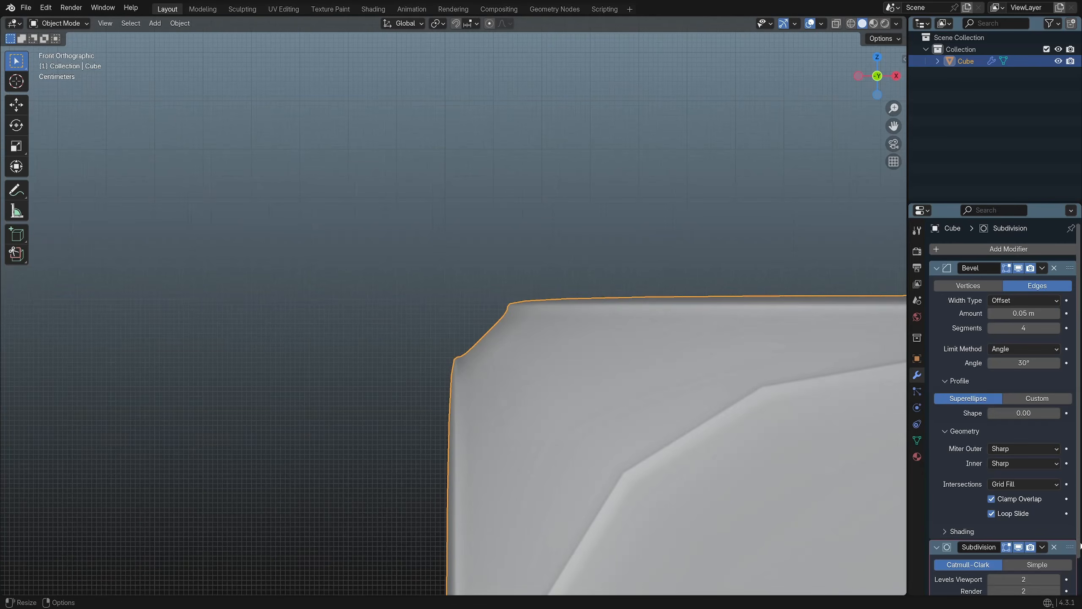
Hide the Subdivision modifier in the viewport and show the cube's inward bevel in wireframe from a perspective view.
left_click(1018, 547)
mouse_move(524, 375)
middle_mouse_down()
mouse_move(640, 379)
mouse_move(607, 351)
mouse_move(571, 365)
middle_mouse_up()
key("shift+z")
left_click(335, 307)
middle_click_drag(336, 313, 559, 235)
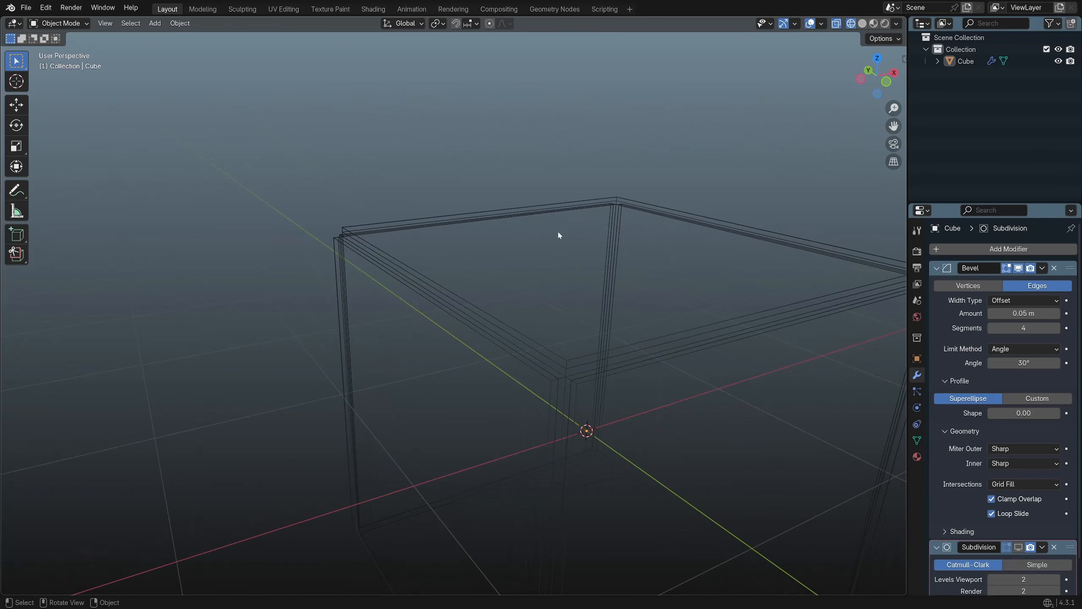
scroll(567, 315, "down", 2)
middle_click_drag(567, 315, 566, 308)
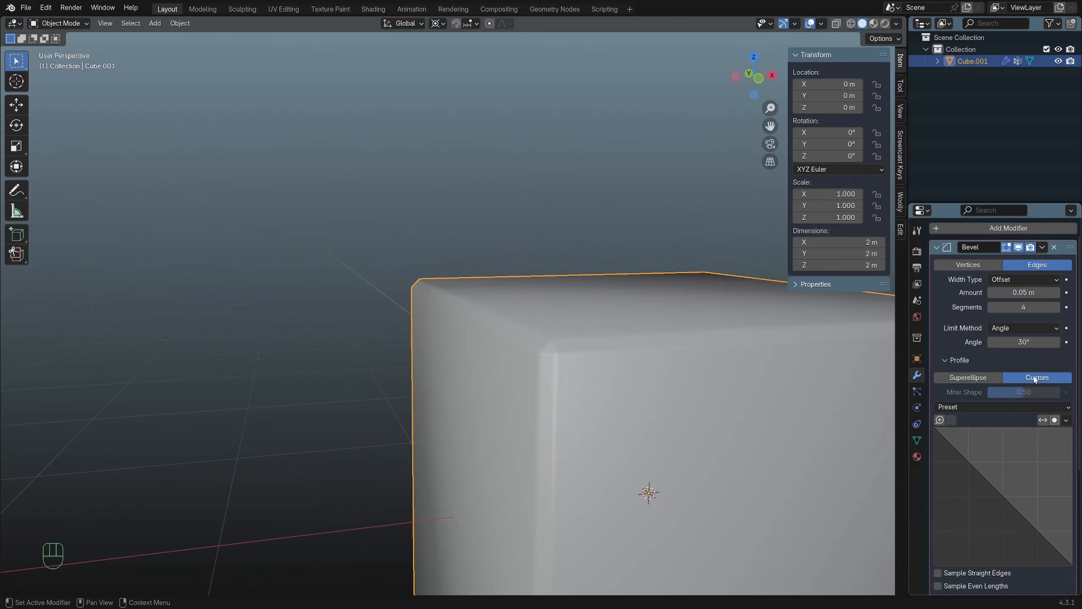
Apply the Default preset to the Bevel modifier's custom profile curve.
scroll(1022, 373, "down", 6)
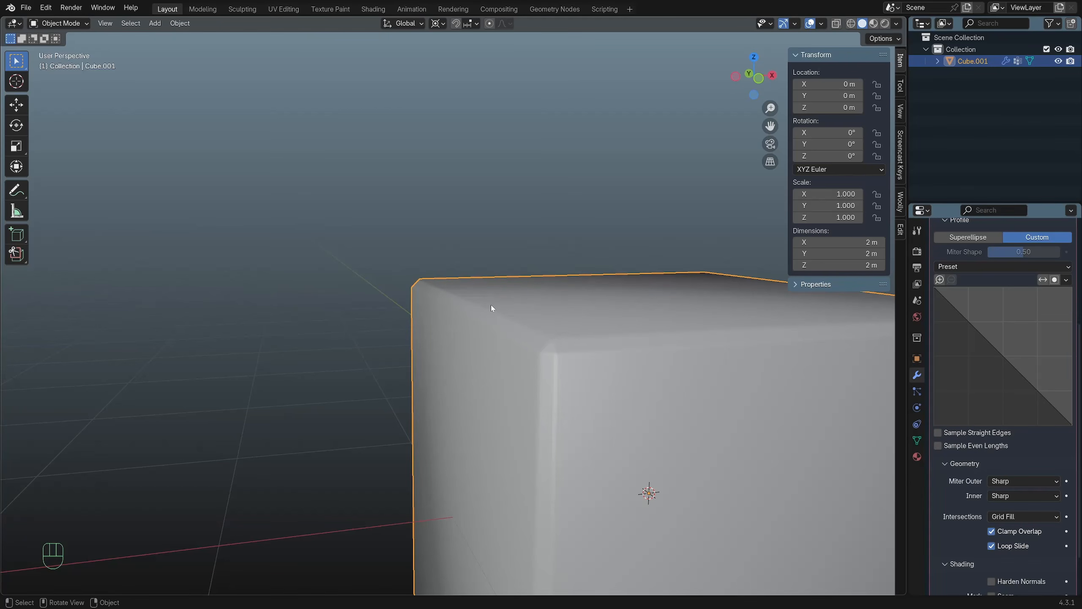
scroll(967, 270, "up", 3)
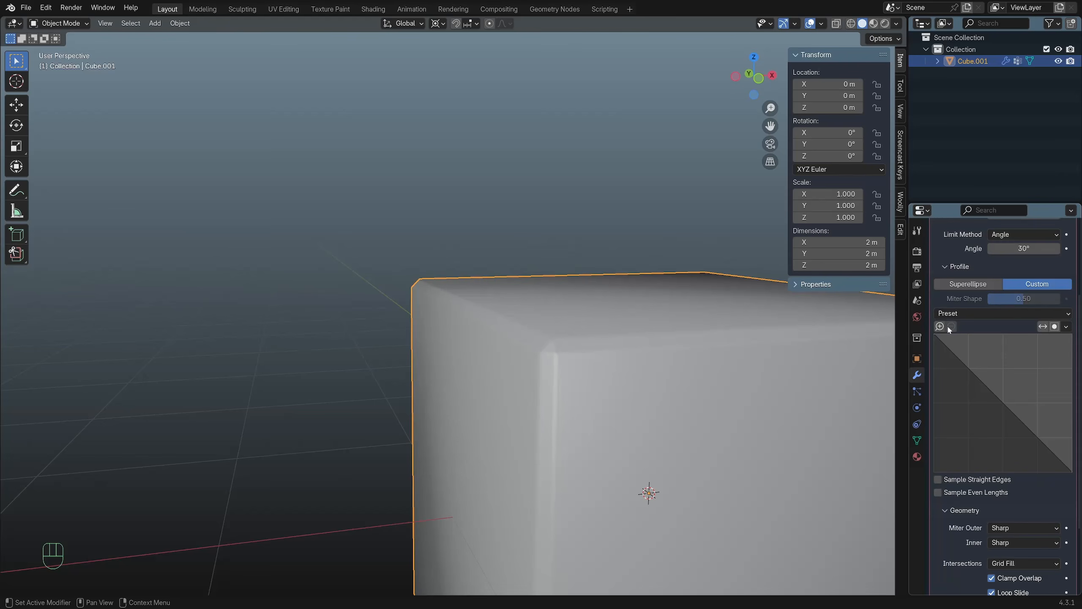
left_click(988, 317)
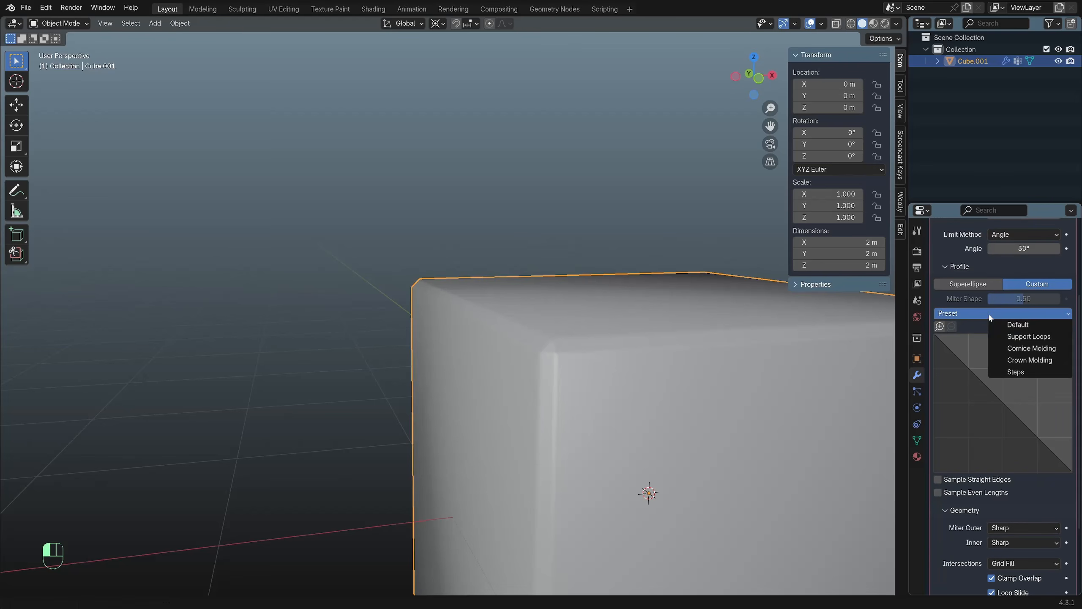
left_click(1005, 326)
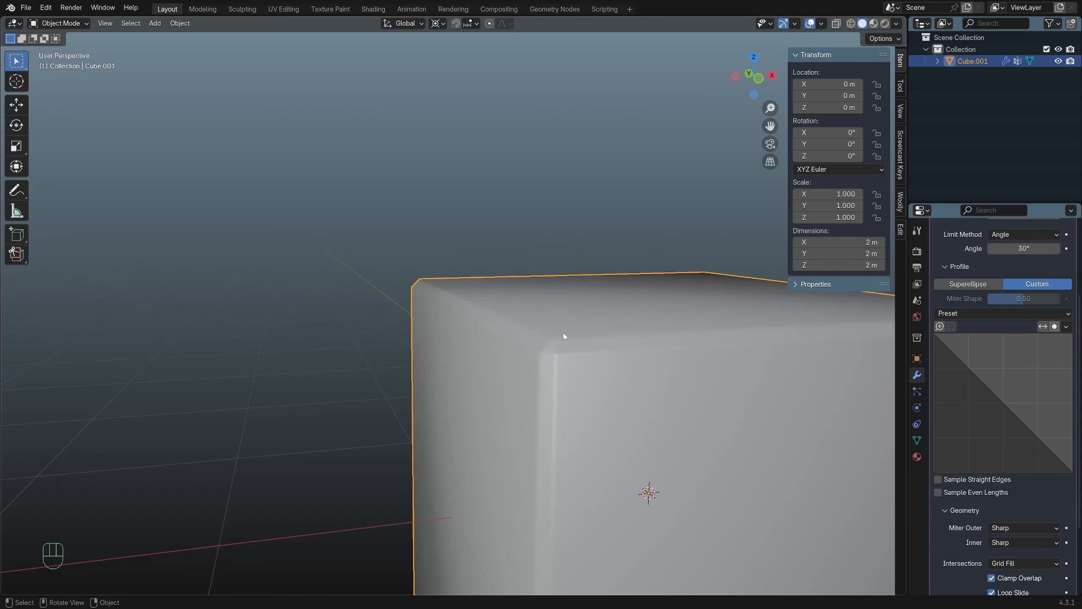
Inspect the custom-profile bevel at the cube's corner in wireframe from the front orthographic view.
key("shift")
key("shift+z")
middle_click_drag(562, 336, 539, 329)
key("KP_1")
scroll(538, 323, "up", 8)
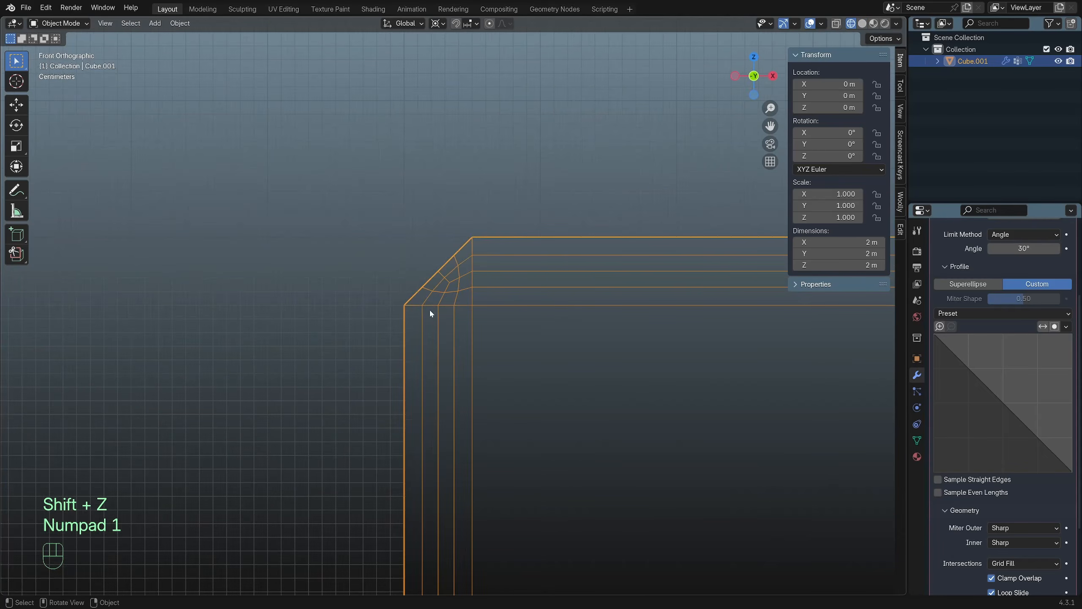
Switch the Bevel profile back to Superellipse and reduce the segments to 1.
scroll(1027, 332, "up", 5)
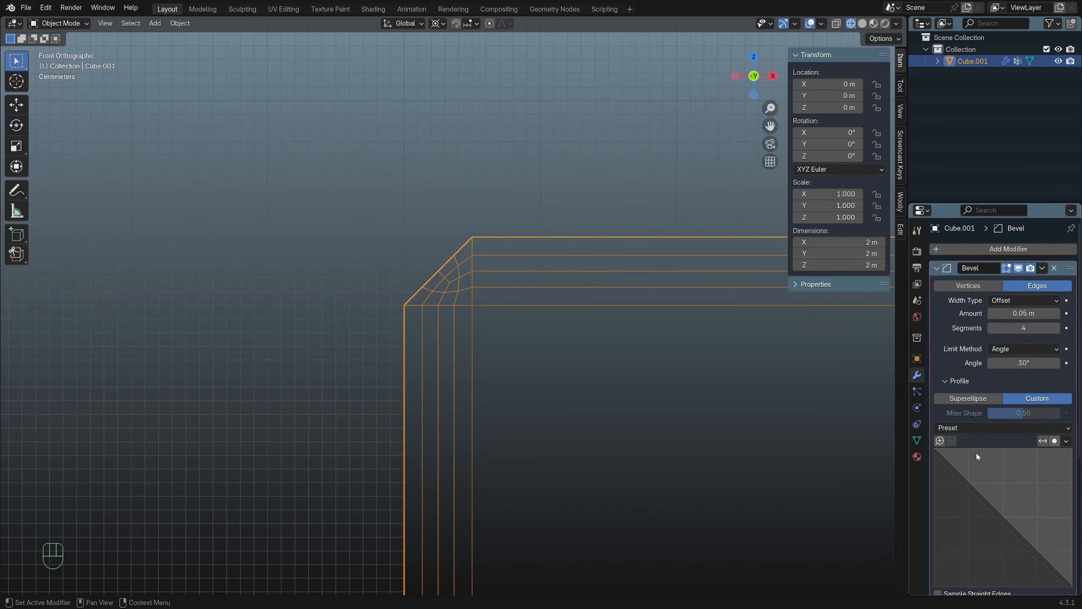
left_click(973, 401)
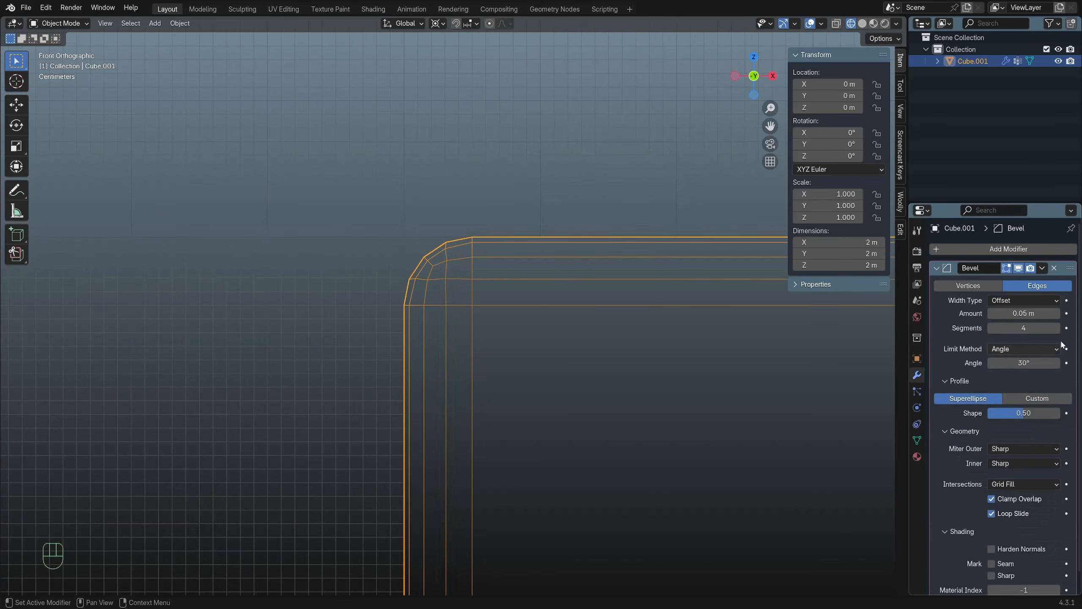
left_click(991, 328)
left_click(991, 328)
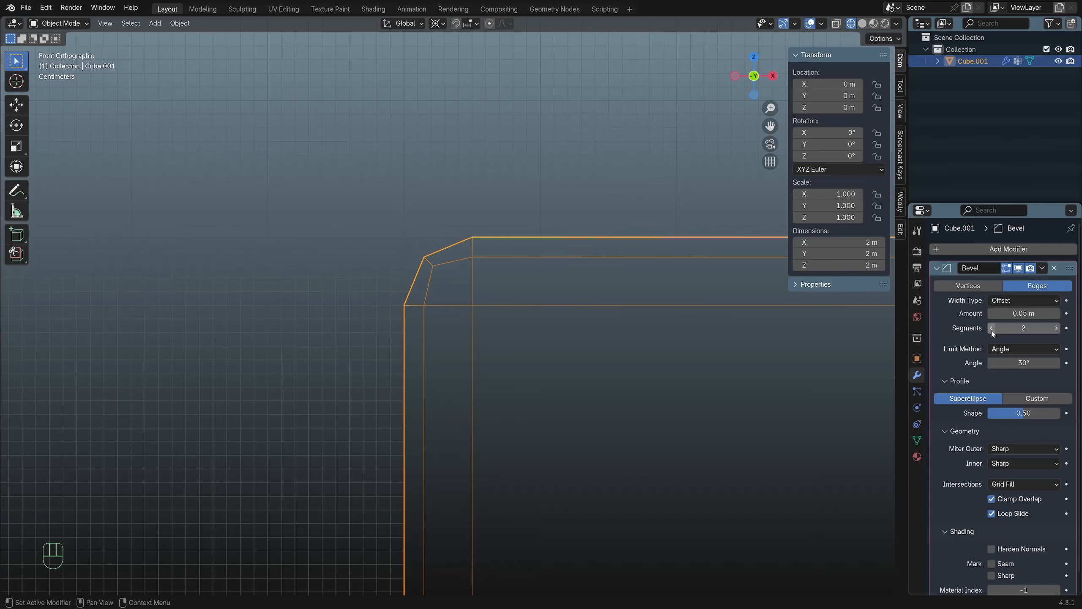
left_click(991, 328)
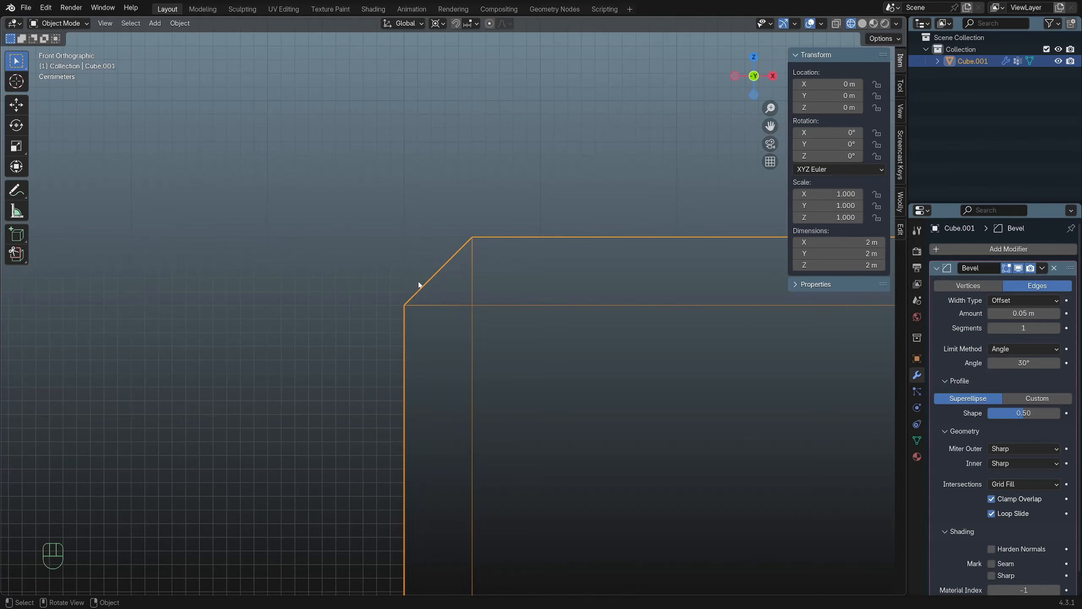
Switch the Bevel modifier's profile to Custom and set the segments to 4.
scroll(419, 285, "up", 2)
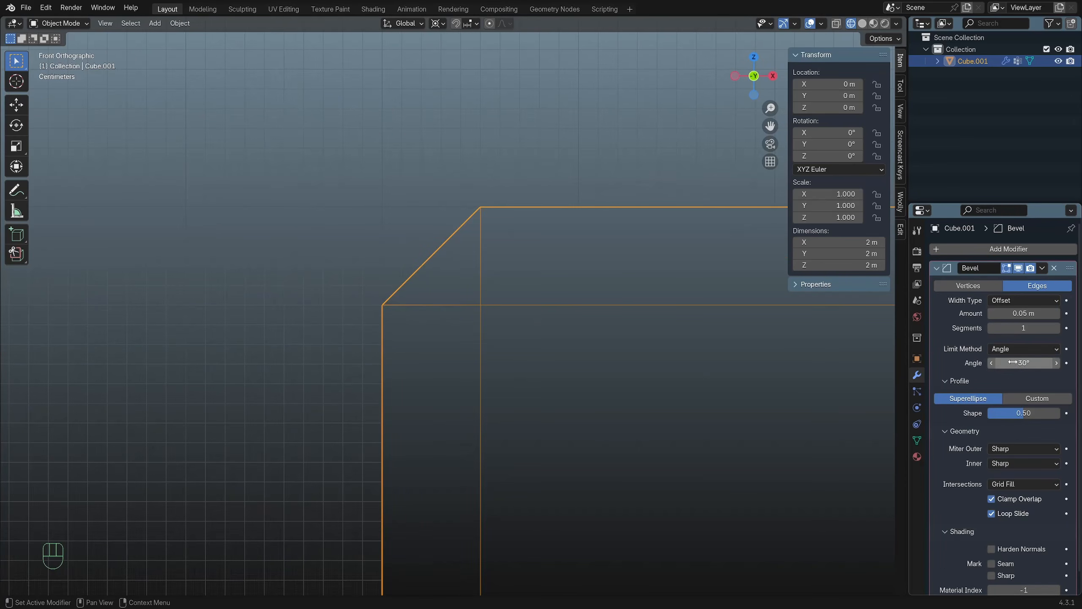
scroll(1039, 442, "down", 1)
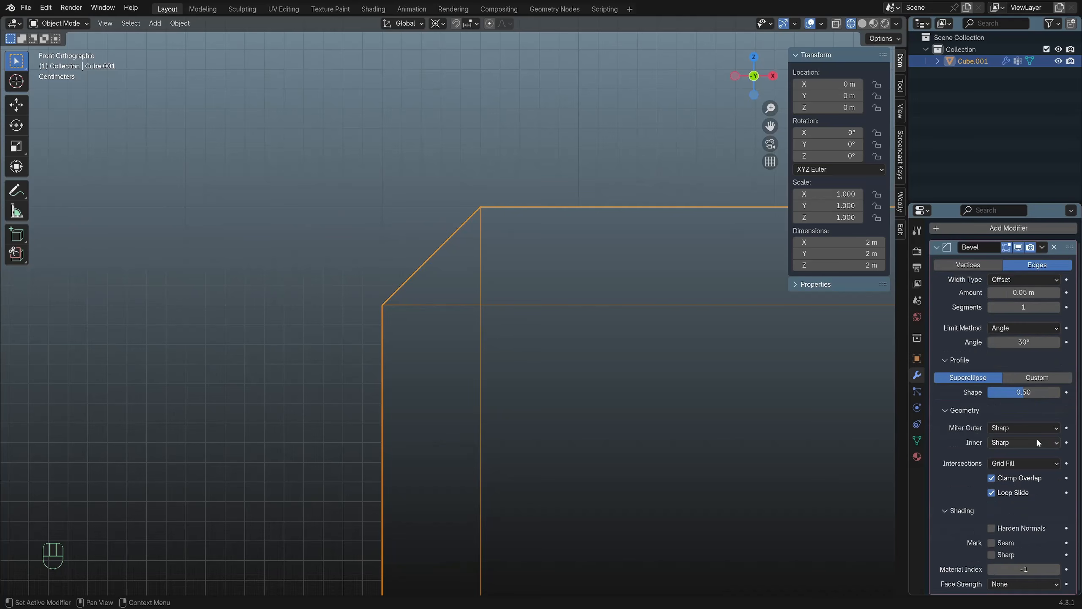
left_click(1045, 377)
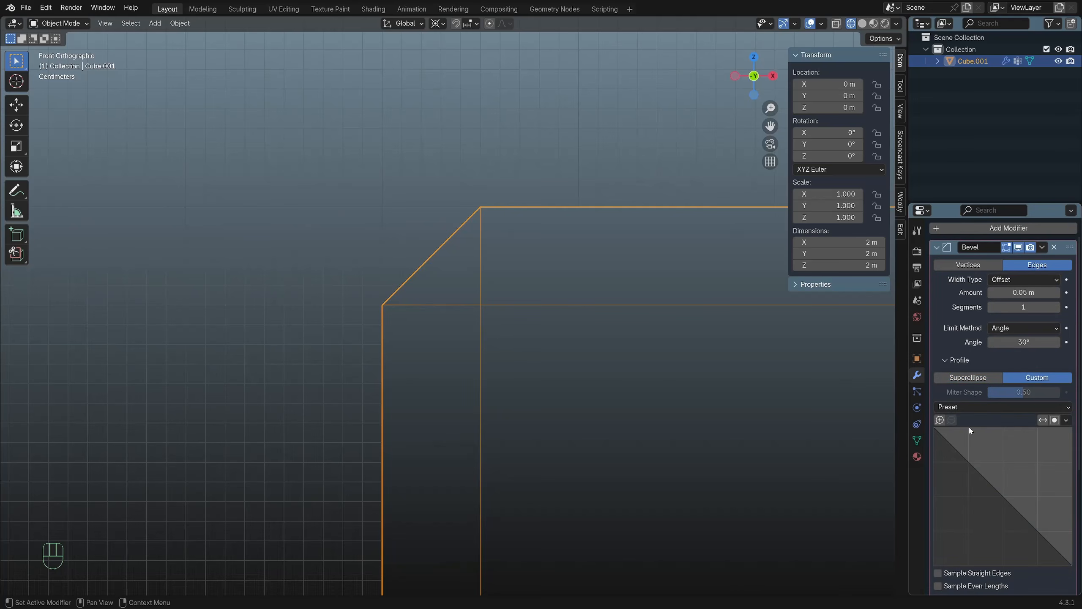
left_click(1023, 307)
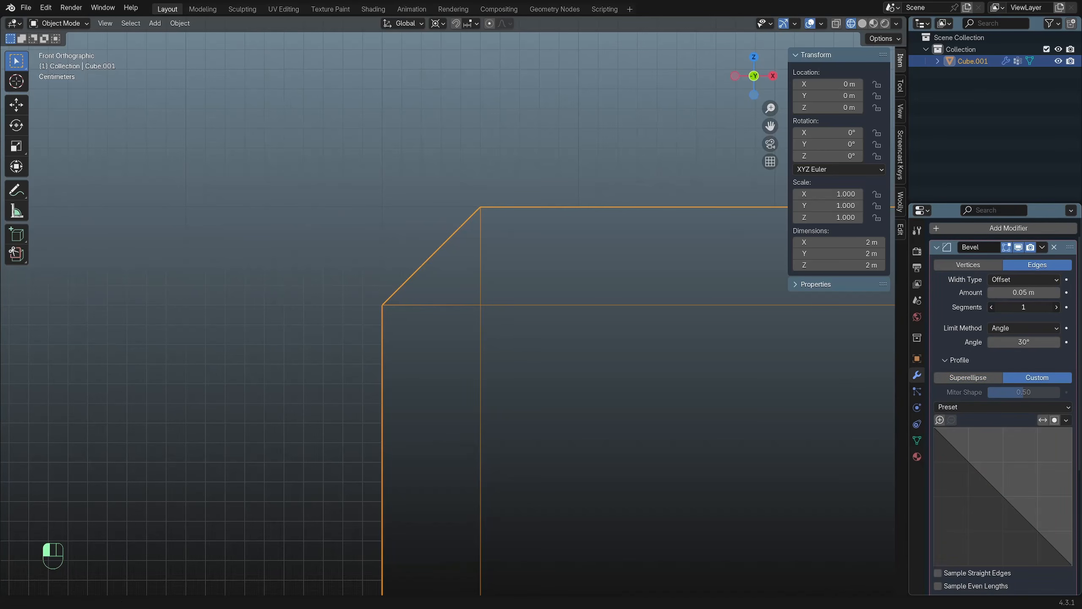
type("4")
key("Return")
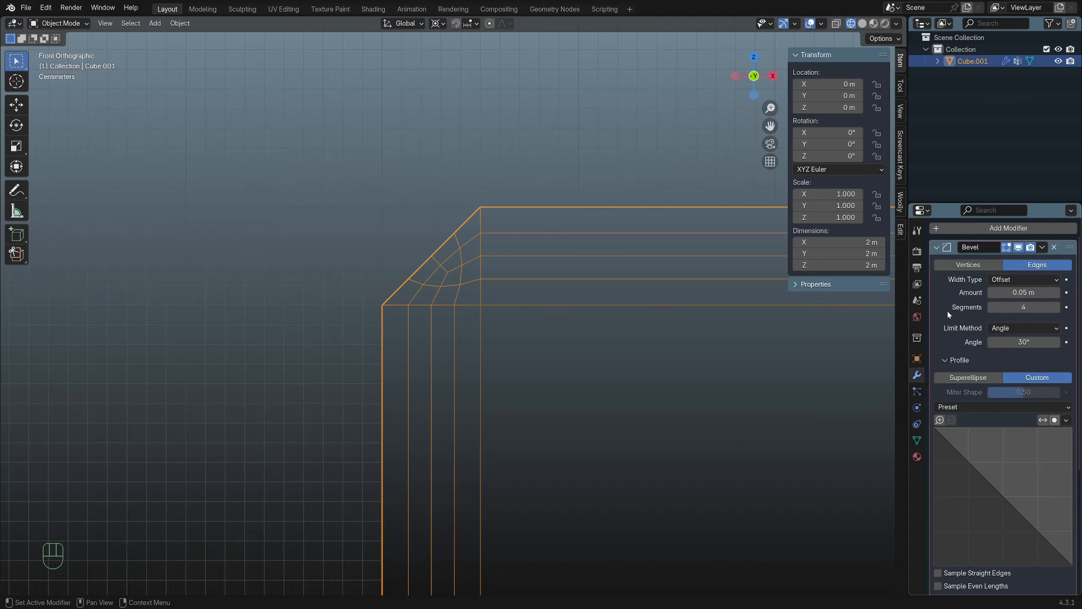
Apply the Support Loops preset to the Bevel modifier's custom profile.
middle_click_drag(448, 247, 433, 290, "ctrl")
scroll(434, 292, "up", 3)
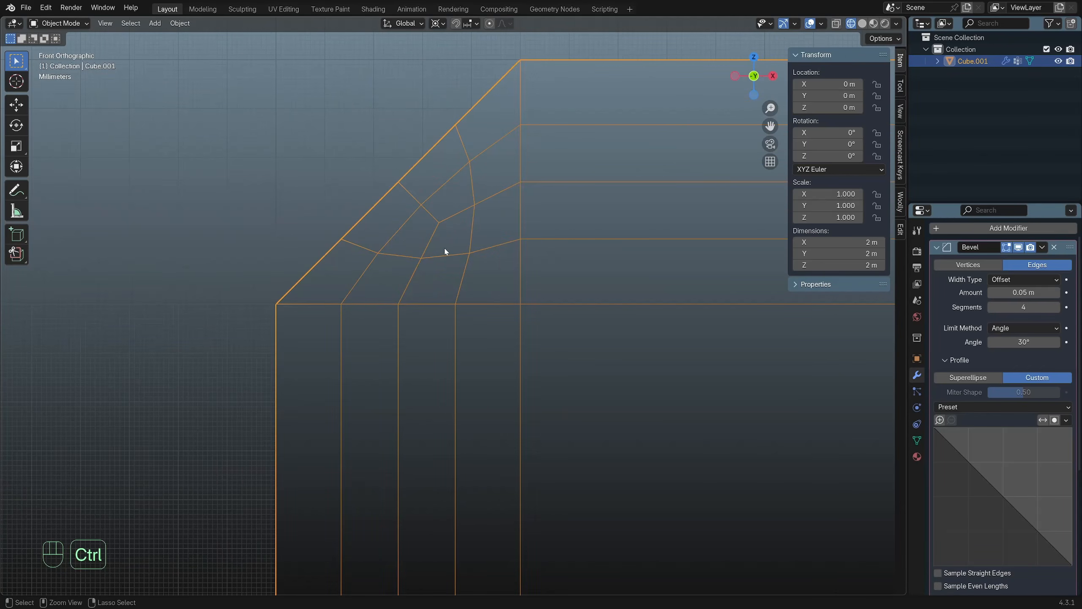
key("ctrl+z")
key("ctrl+shift+z")
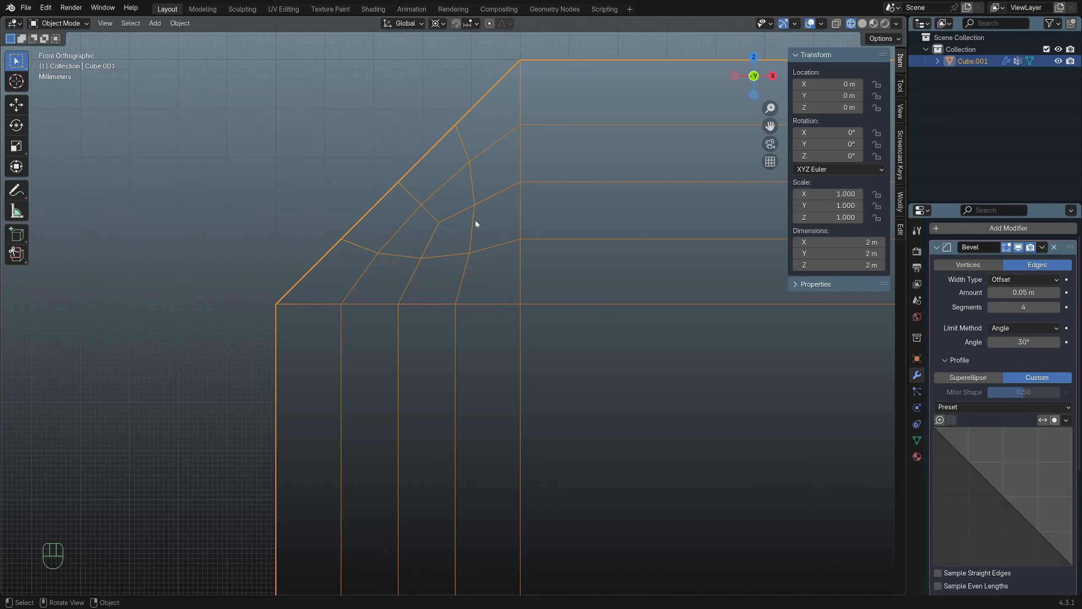
left_click(967, 407)
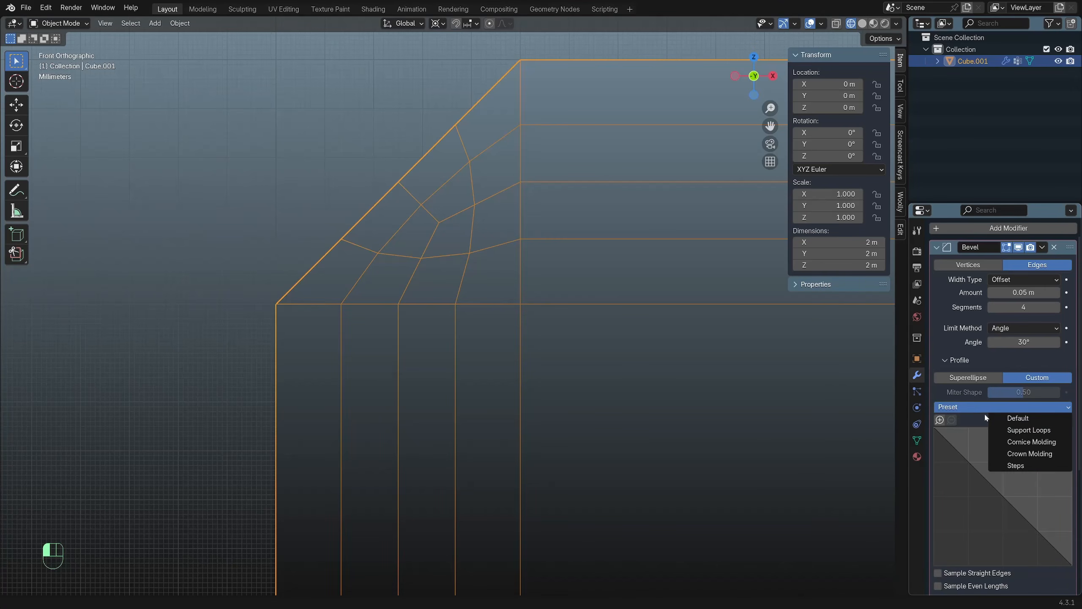
left_click(1016, 430)
Switch the viewport from wireframe to solid shading and view the cube's beveled corner in perspective.
mouse_move(809, 401)
middle_mouse_down()
mouse_move(582, 324)
mouse_move(639, 394)
mouse_move(578, 394)
middle_mouse_up()
scroll(597, 344, "down", 5)
scroll(636, 390, "up", 5)
key("shift+z")
scroll(542, 347, "down", 2)
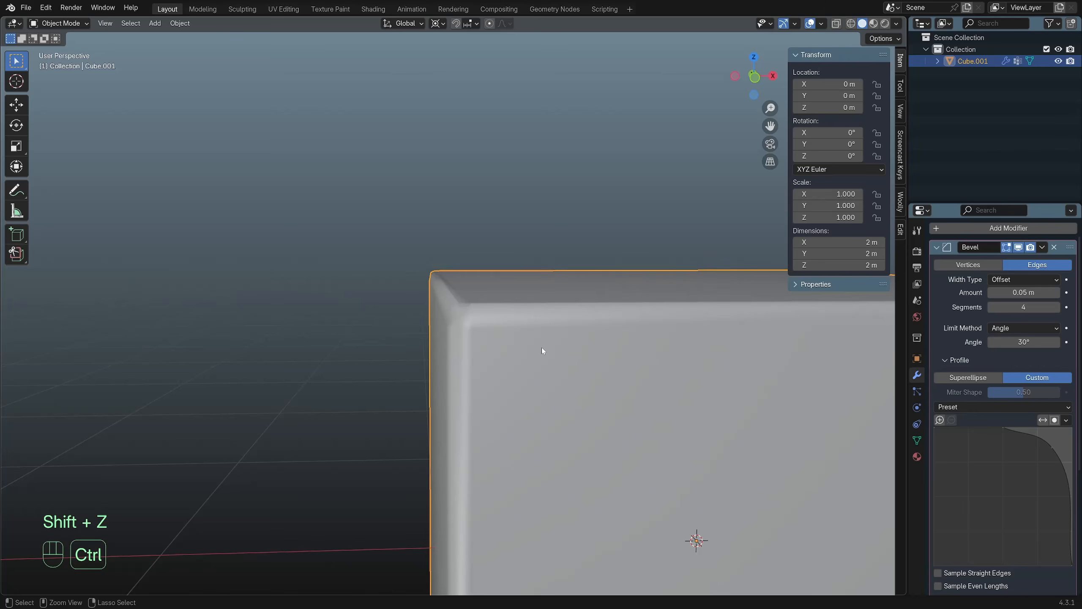
Try subdivision level 2 on the cube, and undo both the subdivision and the Support Loops preset.
key("ctrl+2")
middle_click_drag(543, 351, 563, 356)
key("ctrl+z")
key("ctrl+z")
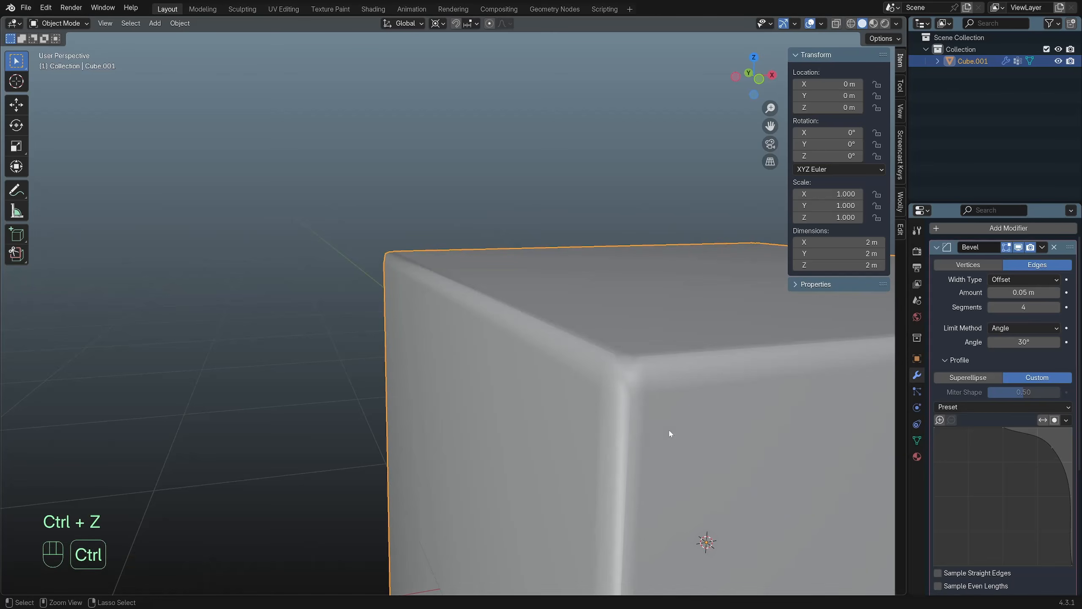
Return to the front orthographic view and apply the Cornice Molding preset to the Bevel's custom profile.
key("KP_1")
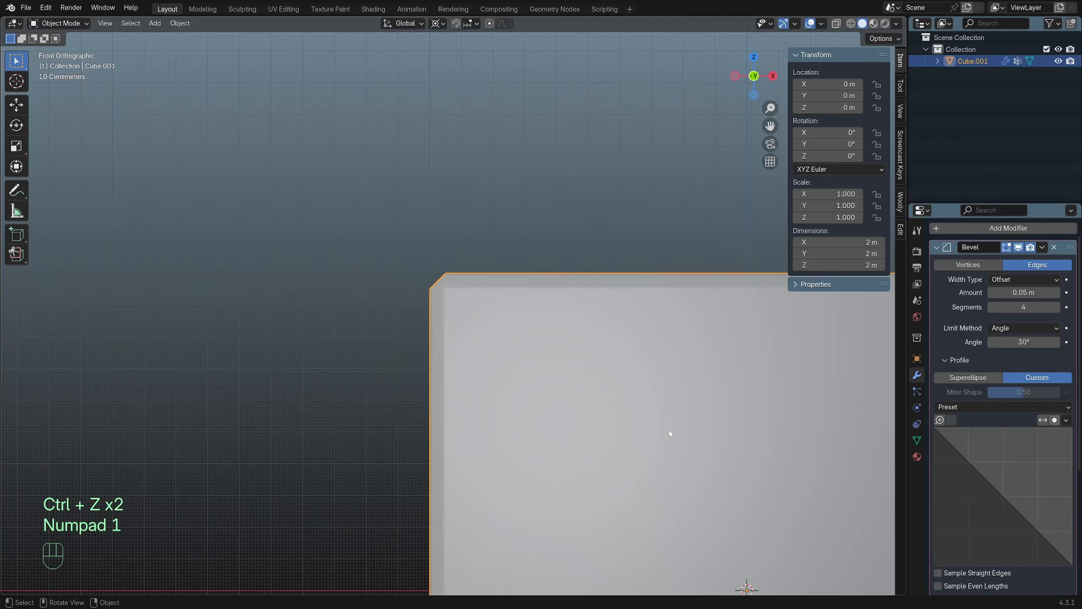
left_click(1012, 408)
left_click(1012, 407)
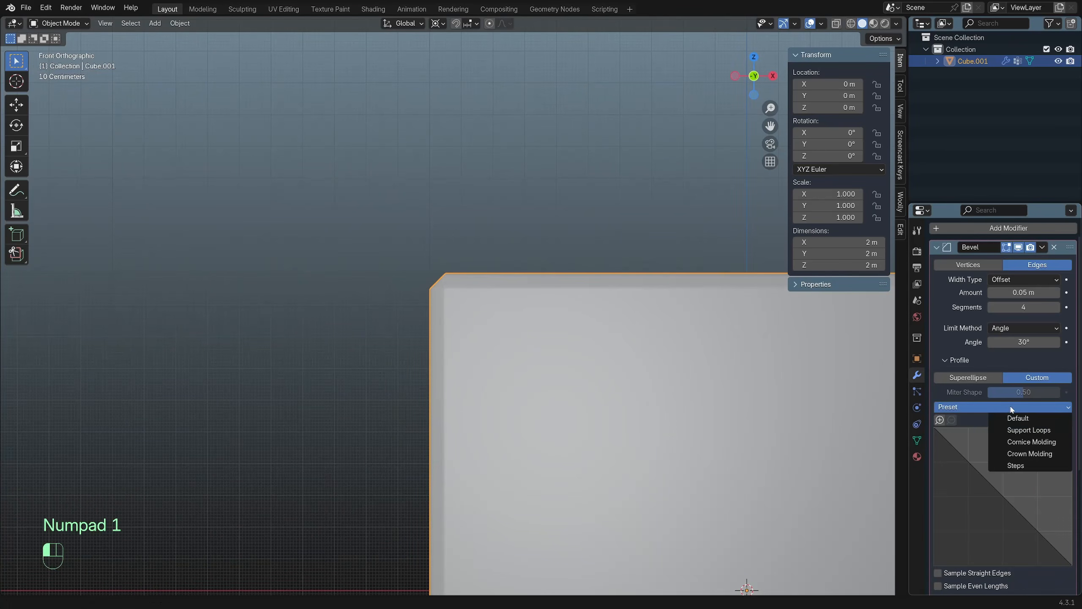
left_click(1021, 444)
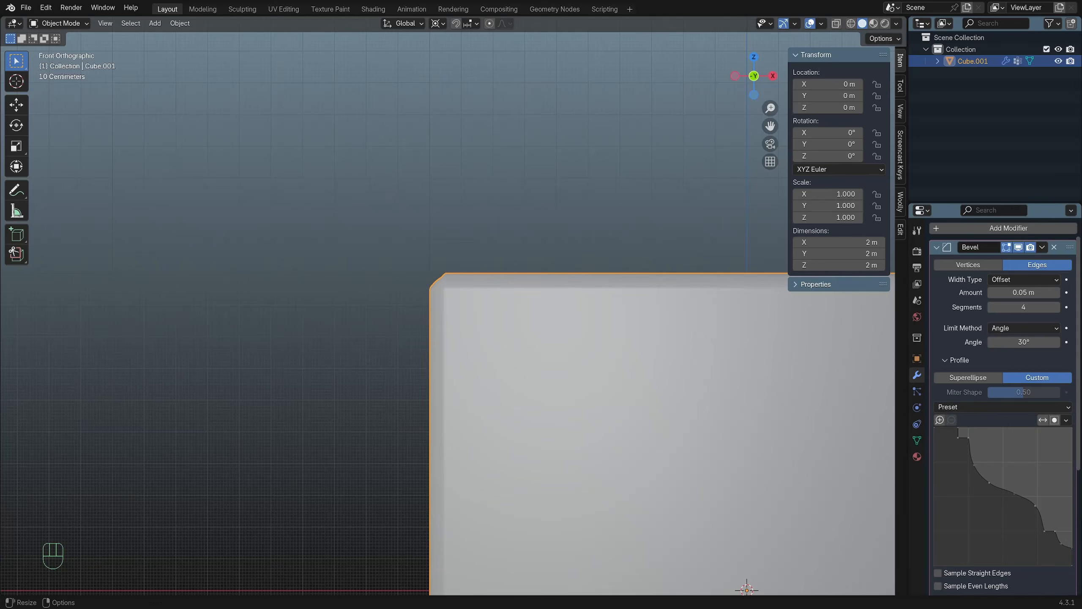
Set the Bevel segments to 30 while viewing the cube's corner up close.
scroll(1047, 503, "up", 1)
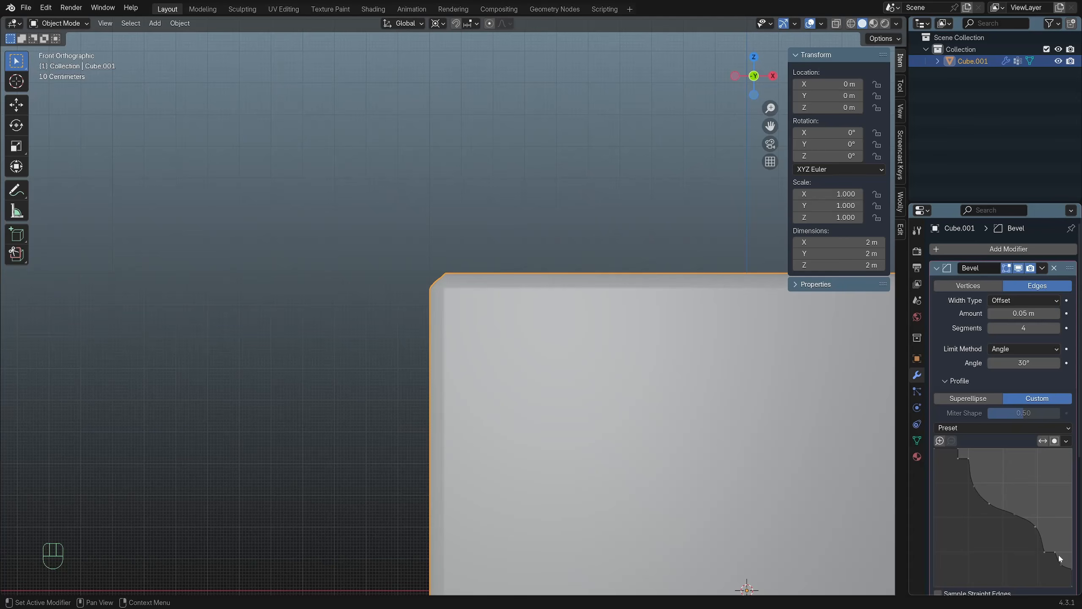
scroll(548, 353, "up", 7)
middle_click_drag(473, 286, 530, 360, "shift")
scroll(530, 360, "up", 5)
scroll(530, 358, "up", 2)
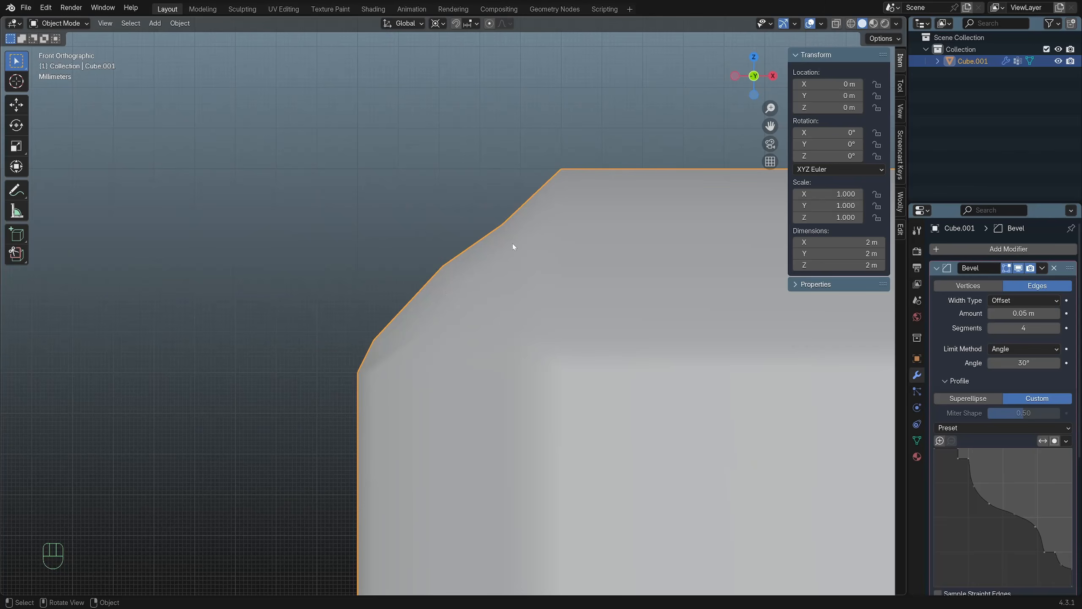
left_click(1023, 328)
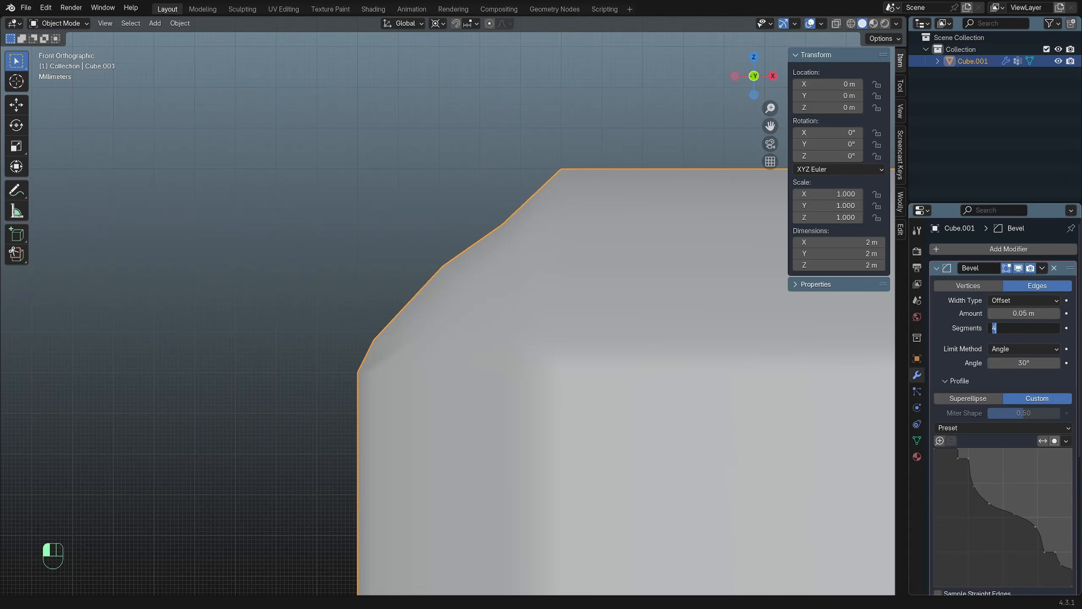
type("30")
key("Return")
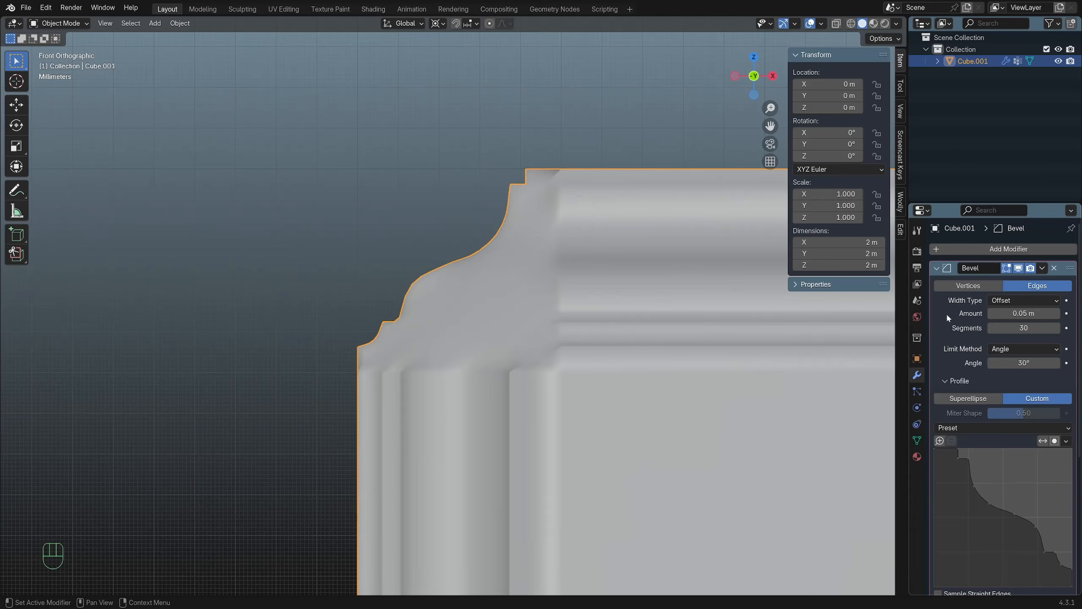
Examine the cornice-shaped bevel along the cube's edges and corner from a perspective view.
scroll(540, 179, "up", 1)
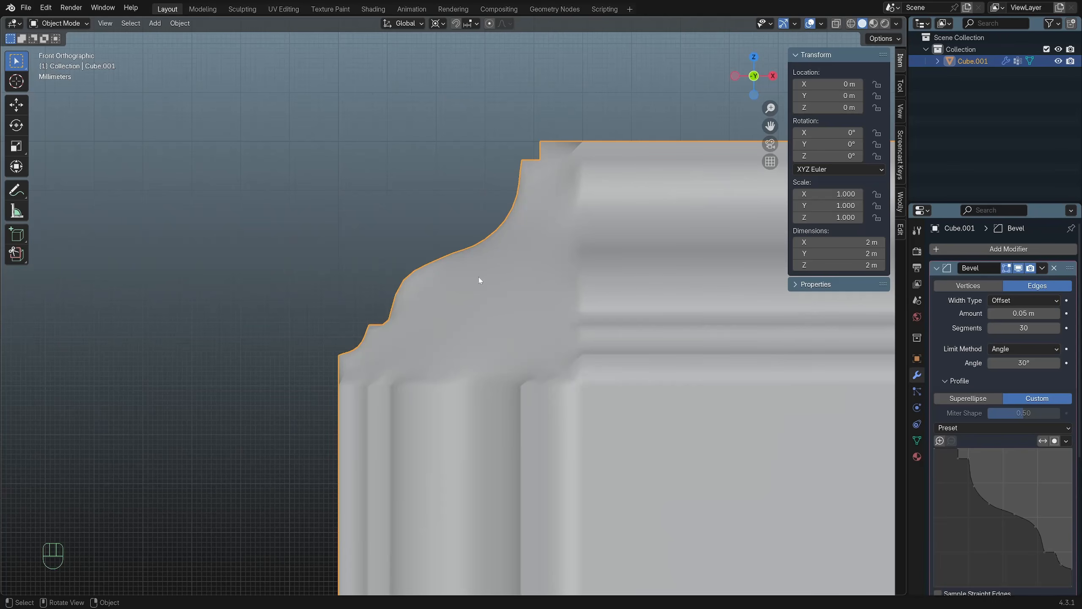
middle_click_drag(479, 280, 527, 301)
scroll(526, 305, "down", 6)
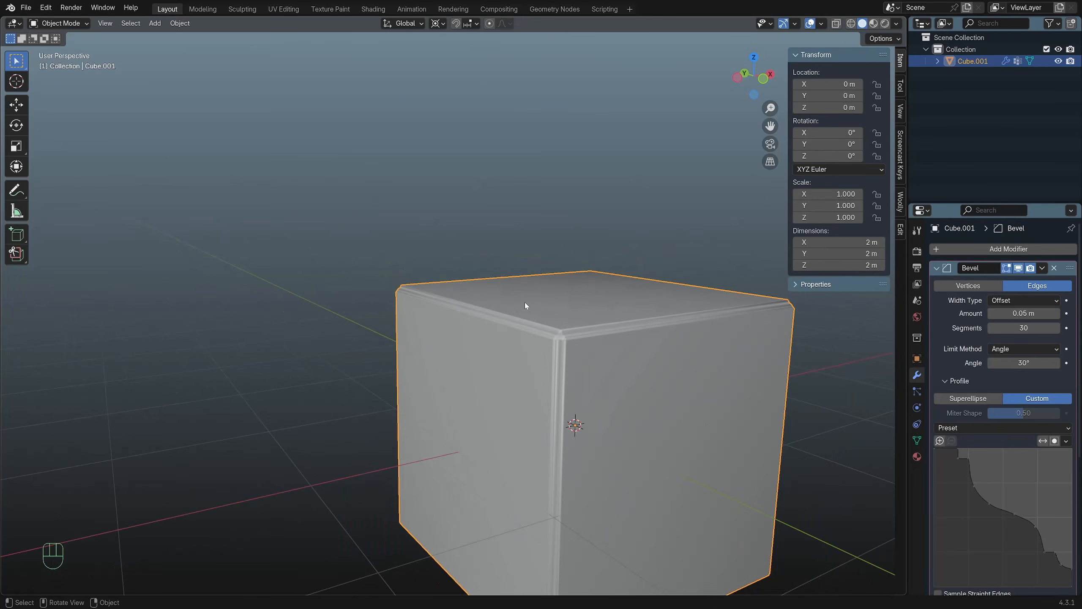
scroll(598, 347, "up", 3)
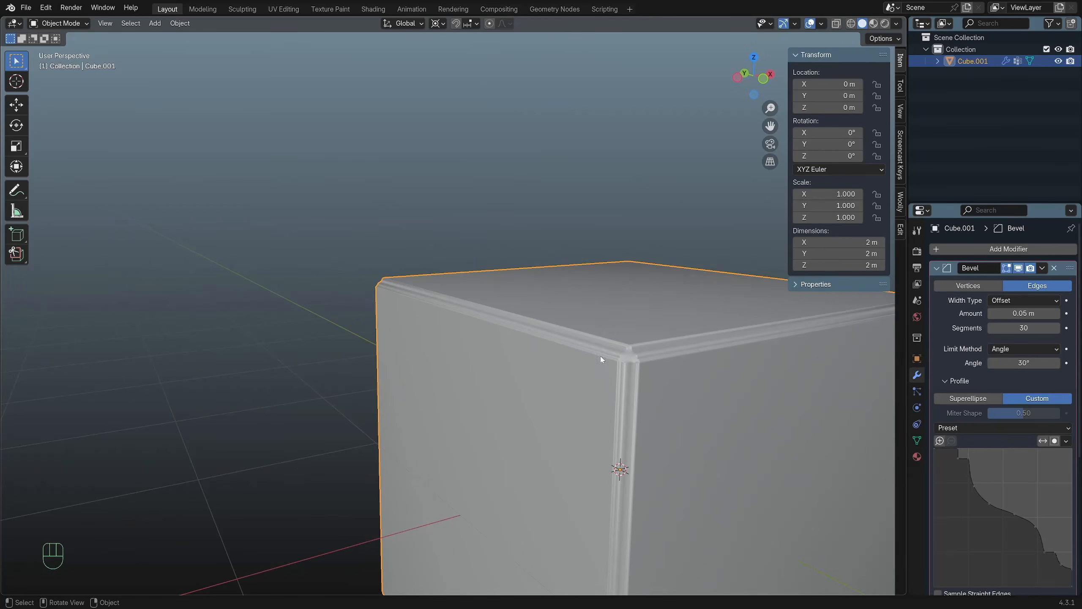
scroll(620, 387, "up", 3)
Try adjusting the Bevel amount from the front orthographic view, and cancel the change.
key("KP_1")
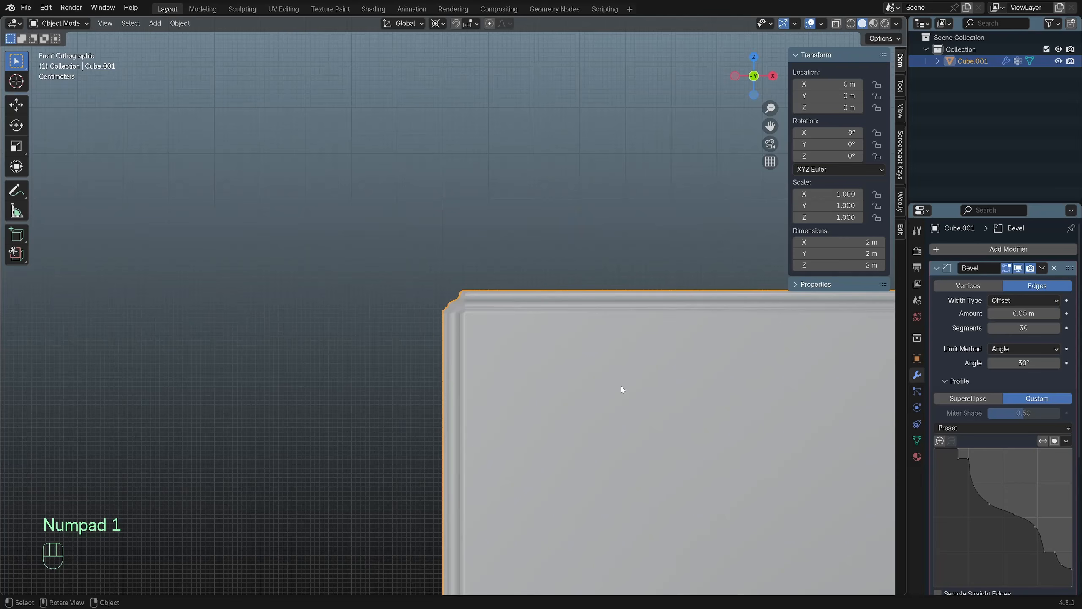
scroll(517, 328, "up", 2)
left_click_drag(1035, 313, 1057, 313, "shift")
right_click(1057, 313)
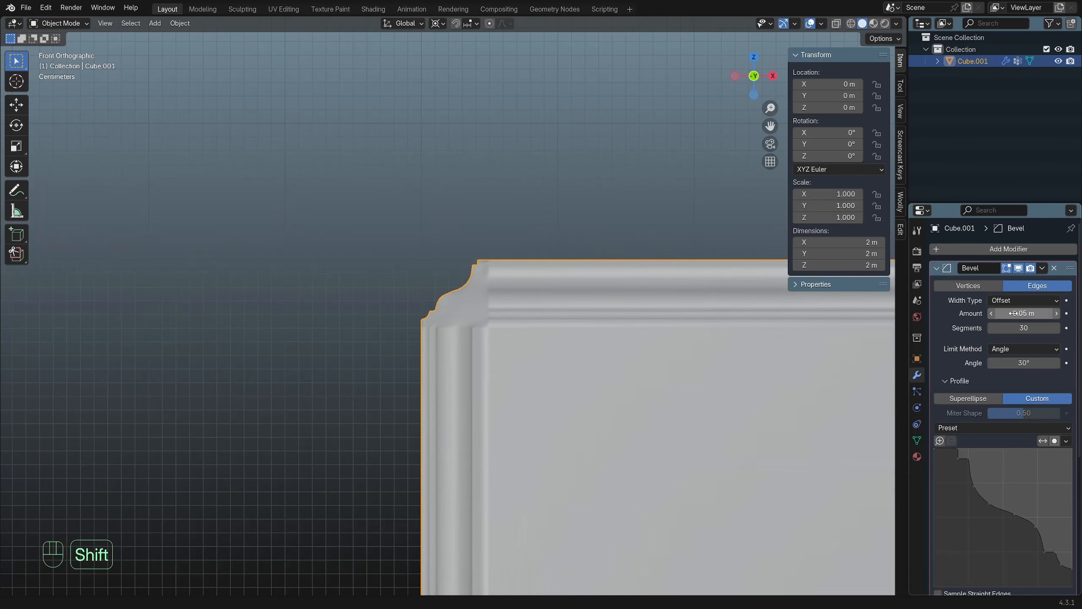
Bring up the preset choices for the Bevel modifier's custom profile.
left_click(976, 427)
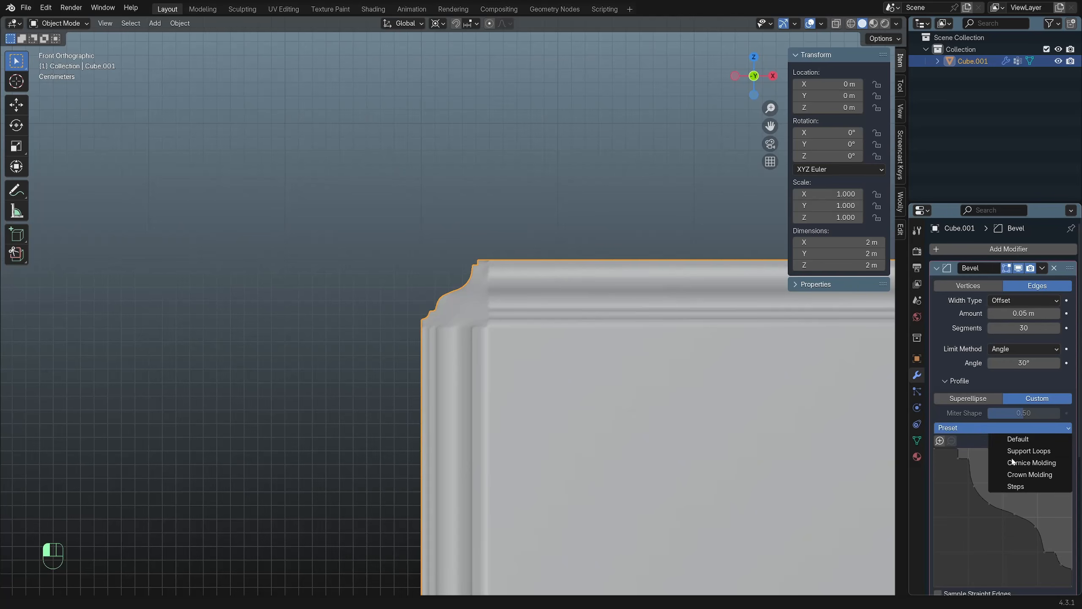
Apply the Crown Molding preset to the bevel's custom profile and view the cube from the front.
left_click(1025, 475)
middle_click_drag(537, 340, 549, 320)
key("KP_1")
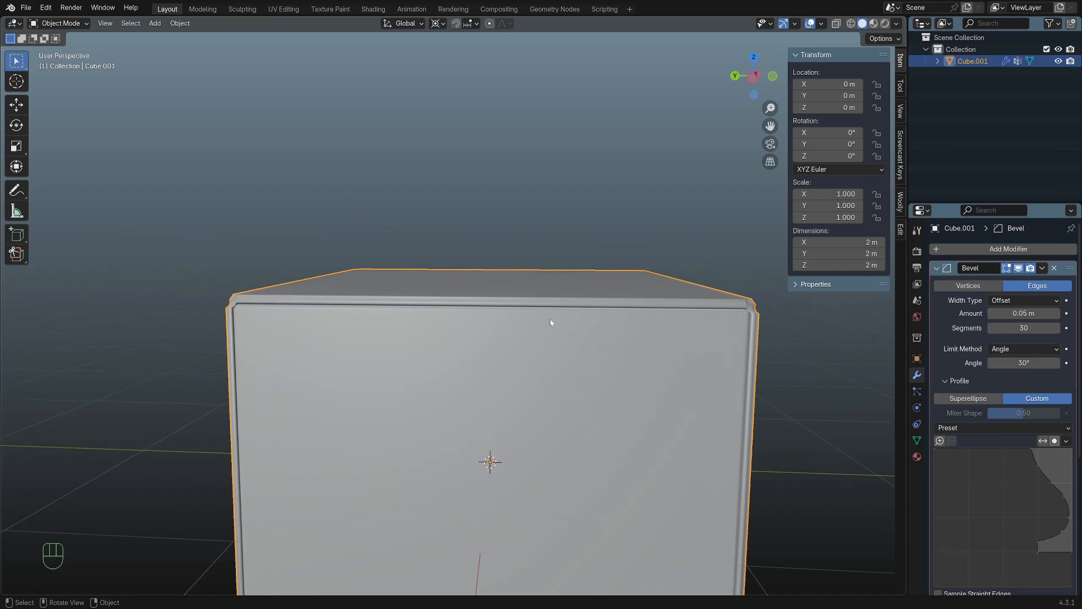
left_click(966, 428)
left_click(1002, 477)
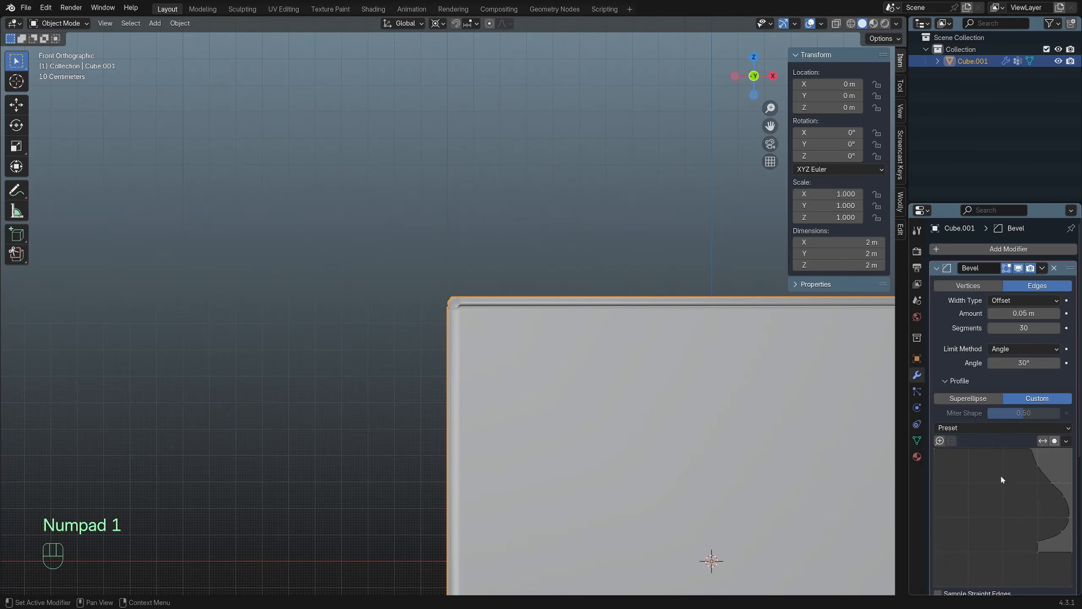
left_click(979, 430)
left_click(997, 469)
Apply the Steps preset to the bevel's custom profile and set the segments to 100.
left_click(1000, 429)
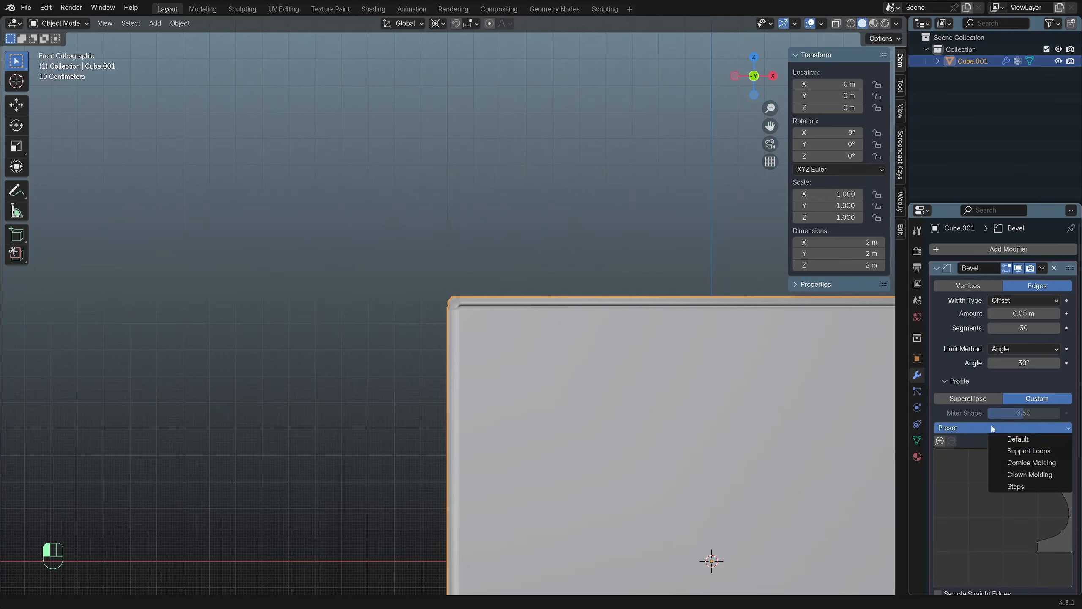
left_click(1015, 486)
scroll(409, 366, "up", 5)
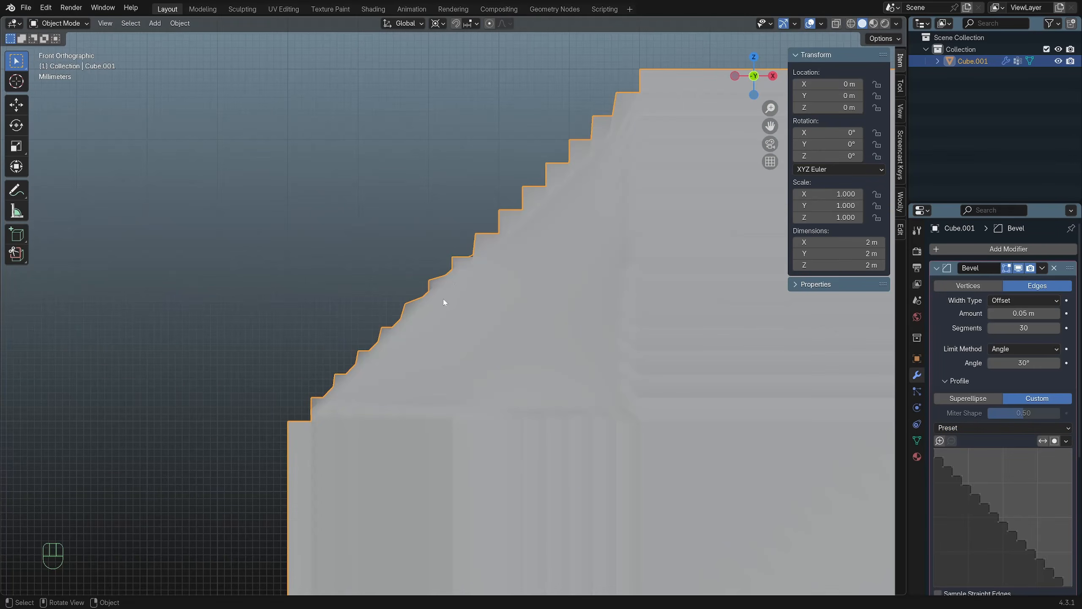
scroll(393, 319, "up", 3)
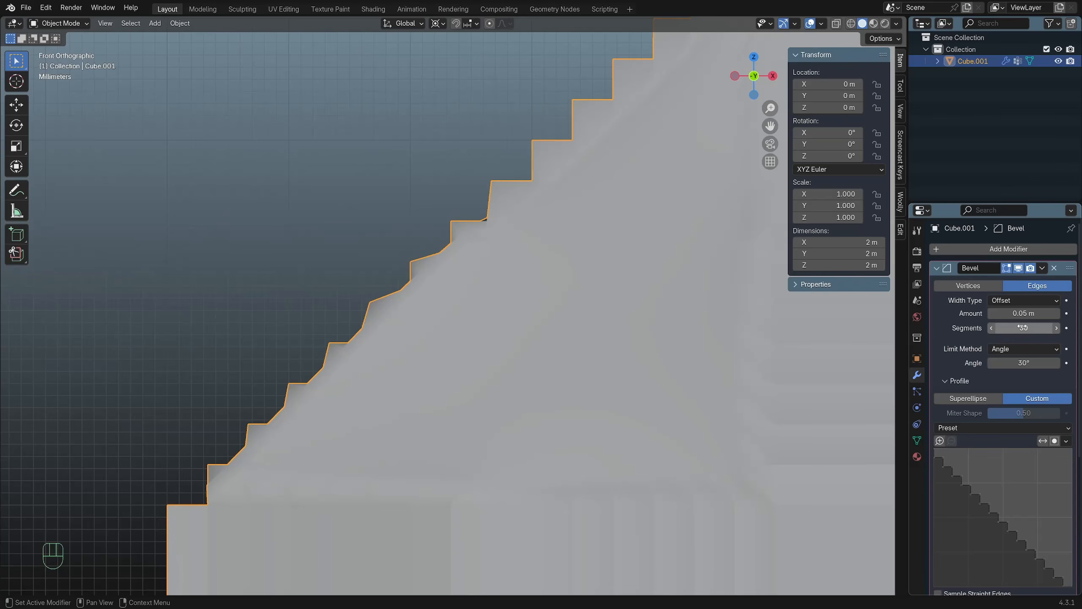
left_click_drag(1022, 327, 1061, 327, "shift")
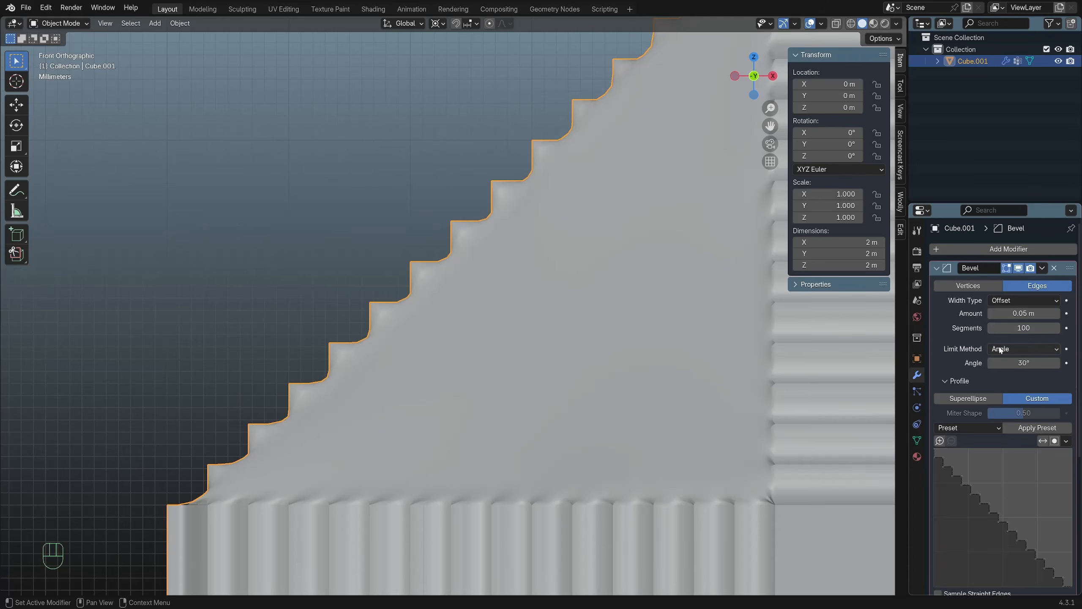
scroll(1027, 442, "down", 10)
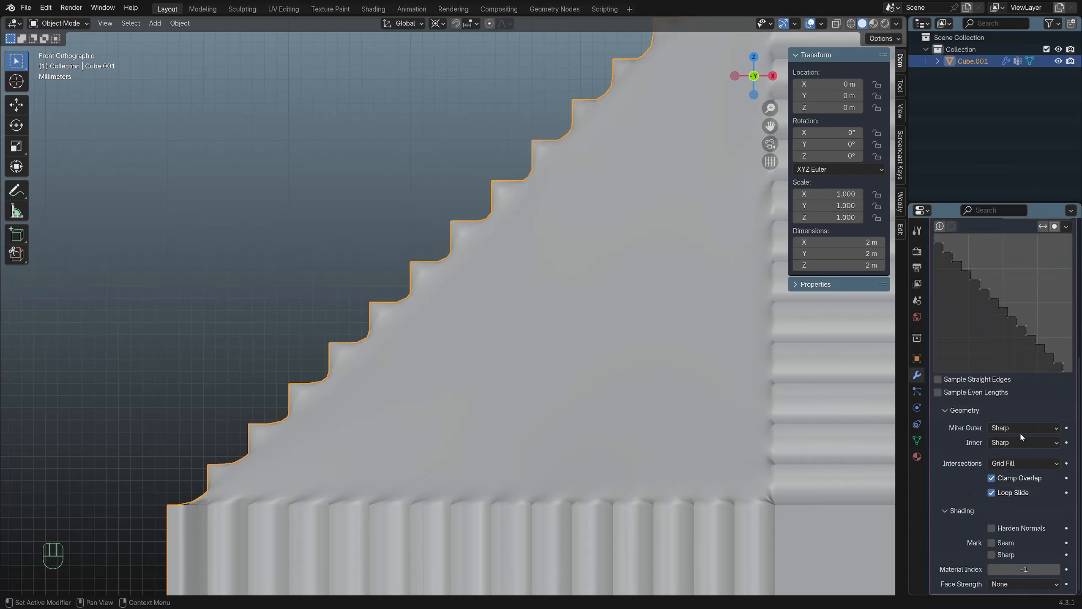
scroll(1012, 496, "up", 10)
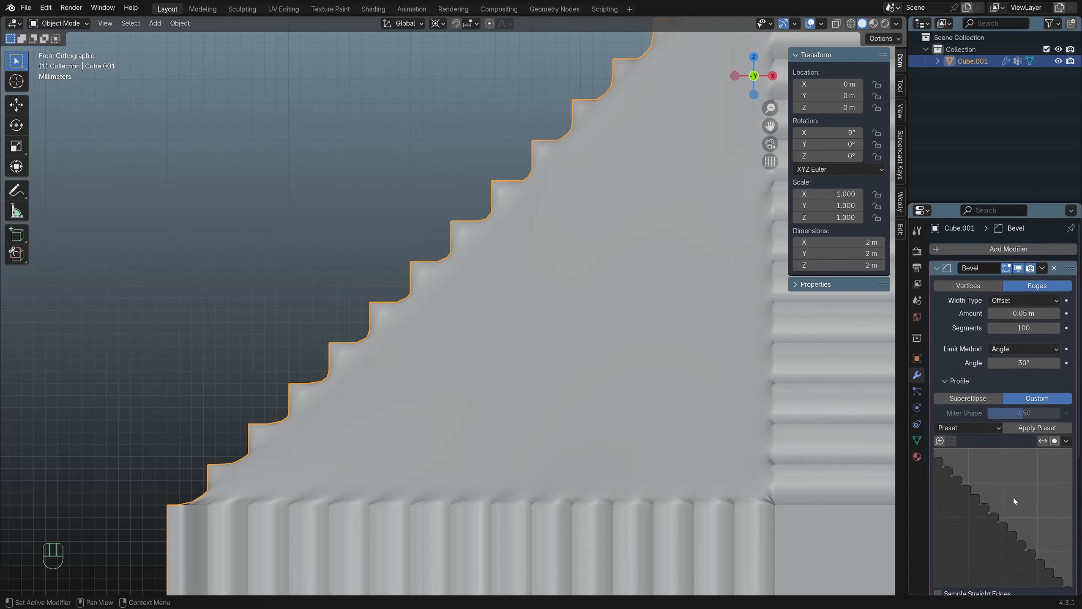
Reset the bevel's custom profile to the Default preset.
left_click(970, 427)
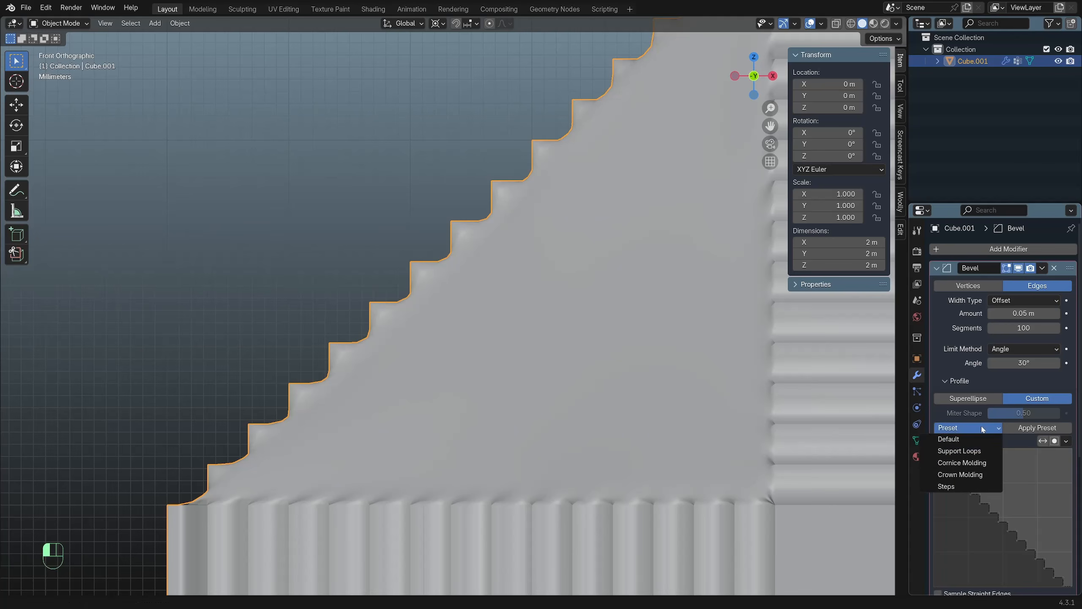
left_click(970, 442)
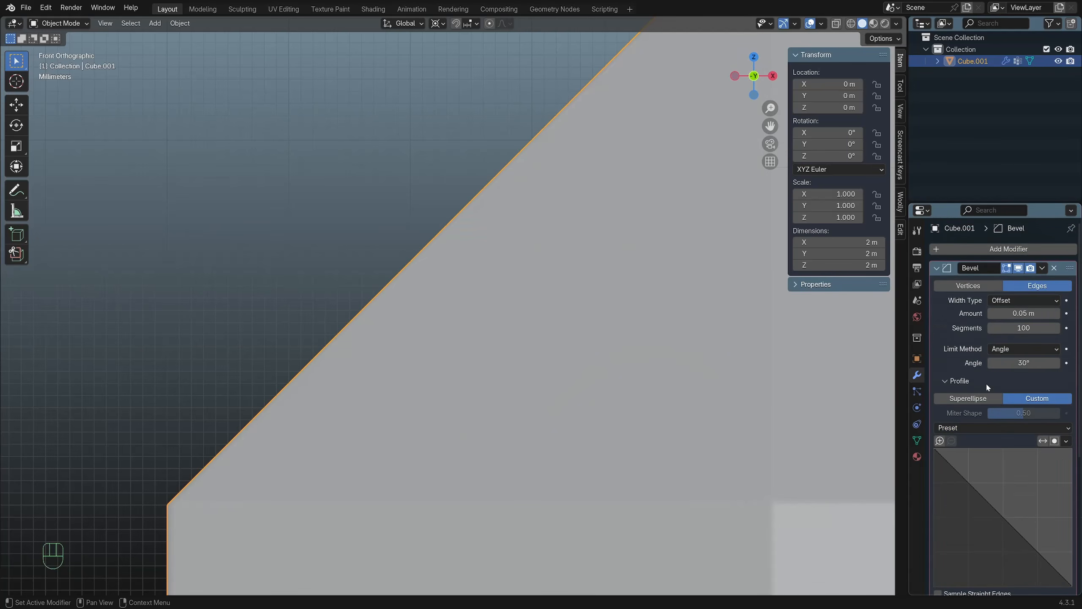
left_click(972, 428)
left_click(980, 440)
Add points along the profile curve and shape them into a wavy outline, with the lowest at about 0.787, 0.284.
scroll(980, 426, "down", 4)
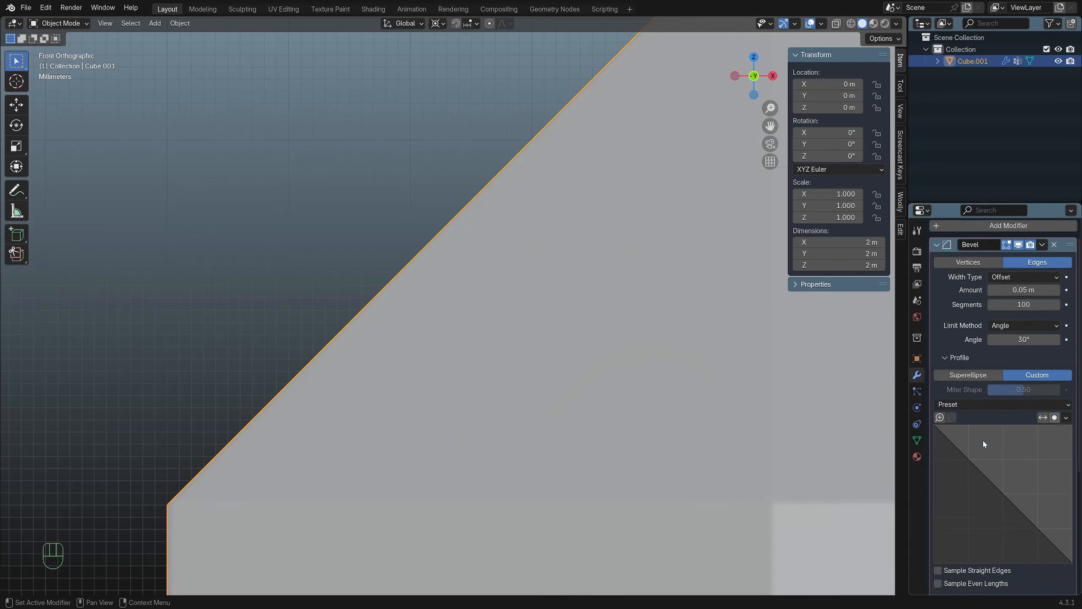
mouse_move(961, 379)
left_mouse_down()
mouse_move(996, 390)
mouse_move(973, 411)
mouse_move(1019, 414)
left_mouse_up()
mouse_move(1040, 433)
left_mouse_down()
mouse_move(1014, 463)
mouse_move(1043, 454)
left_mouse_up()
scroll(566, 289, "down", 3)
mouse_move(567, 288)
middle_mouse_down()
mouse_move(602, 329)
mouse_move(626, 332)
mouse_move(565, 308)
mouse_move(713, 295)
mouse_move(464, 298)
middle_mouse_up()
key("KP_1")
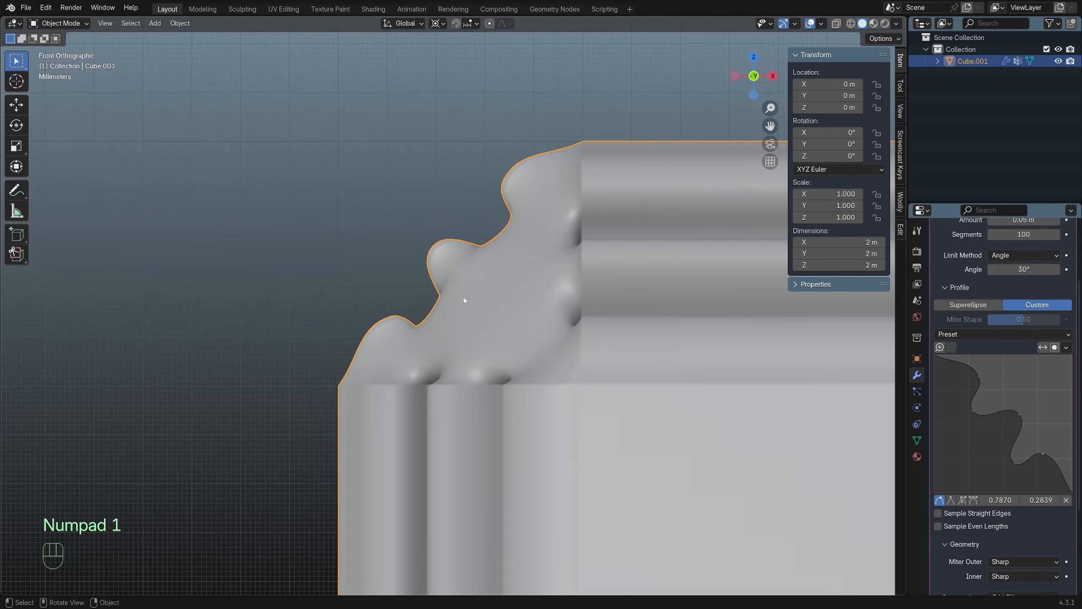
scroll(464, 299, "up", 2)
scroll(472, 293, "down", 4)
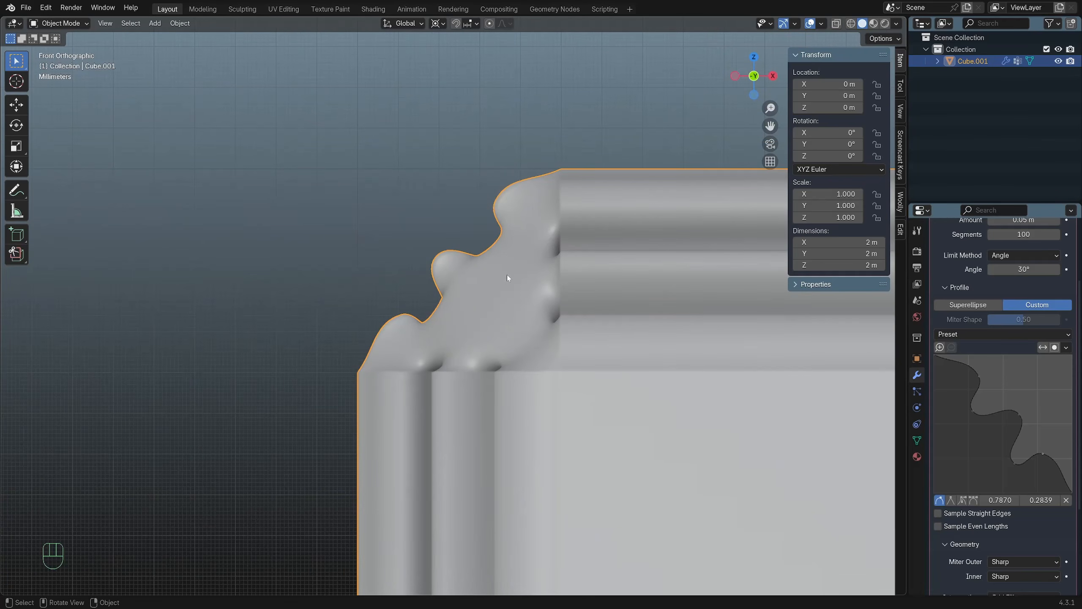
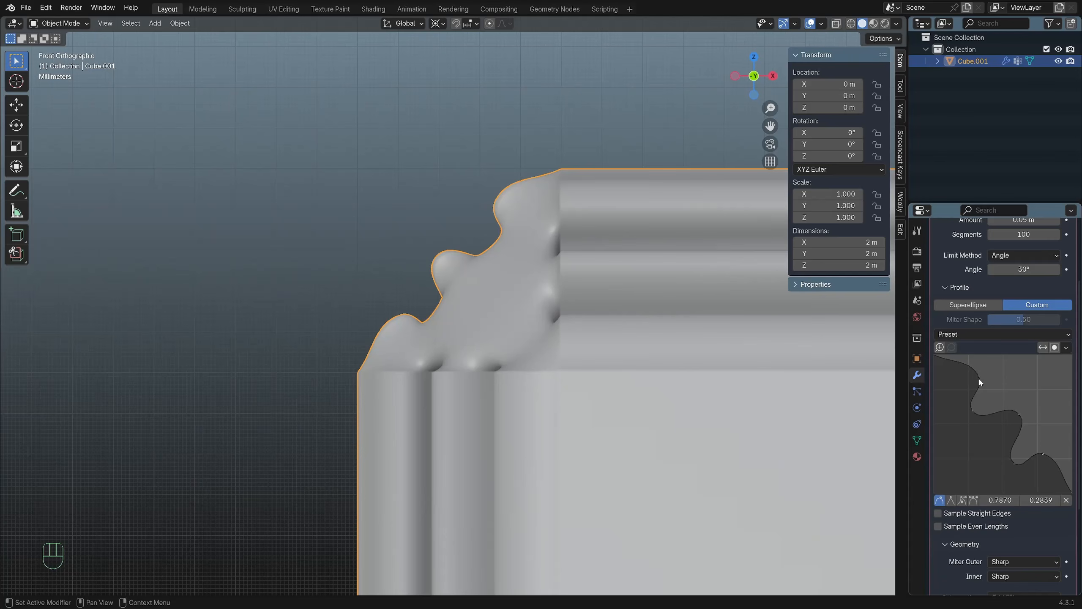
Move the upper profile point to about 0.282, 0.848 and give it and the next three points vector handles.
mouse_move(978, 377)
left_mouse_down()
mouse_move(959, 377)
mouse_move(973, 375)
left_mouse_up()
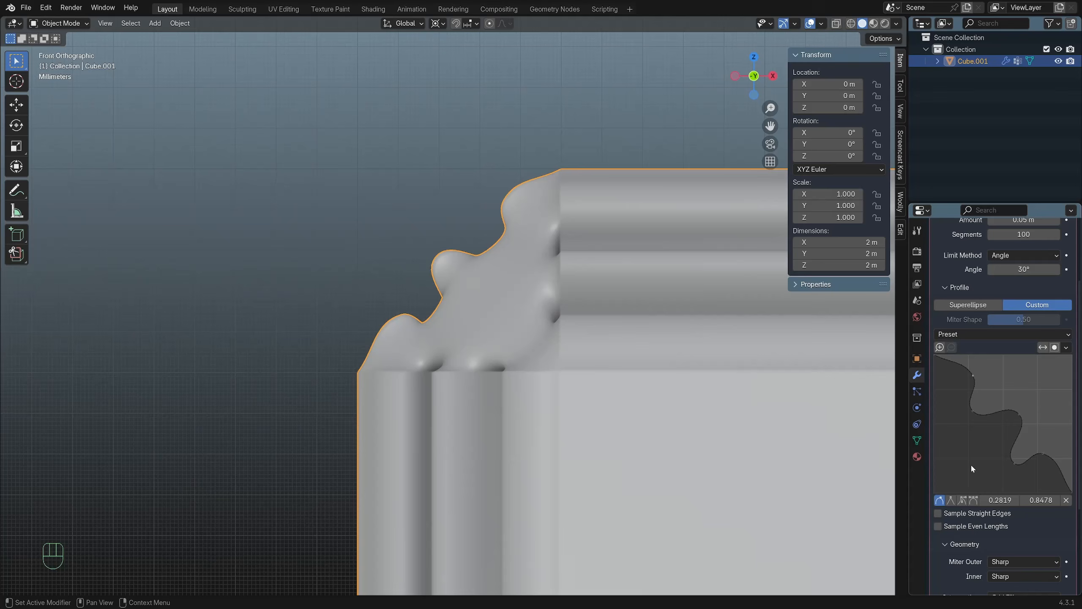
left_click(952, 500)
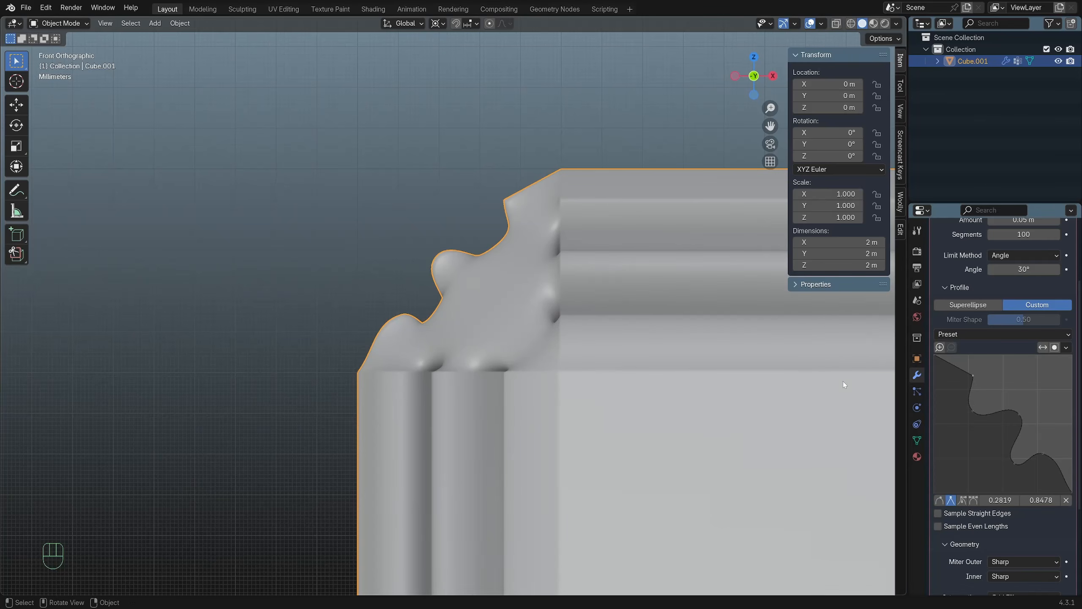
scroll(571, 231, "up", 3)
left_click(974, 410)
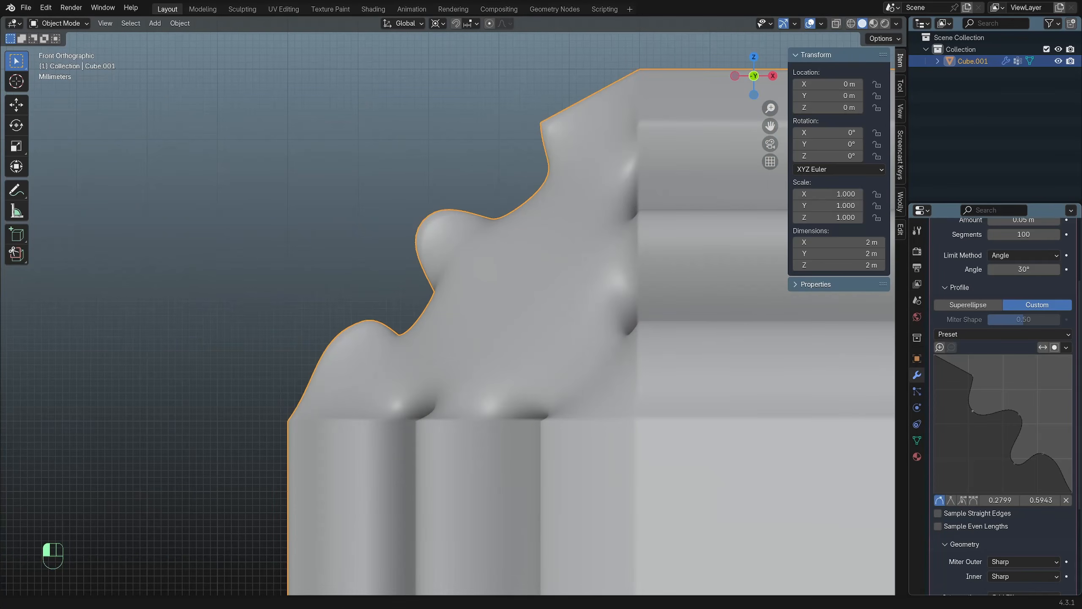
left_click(951, 500)
left_click(1020, 414)
left_click(951, 499)
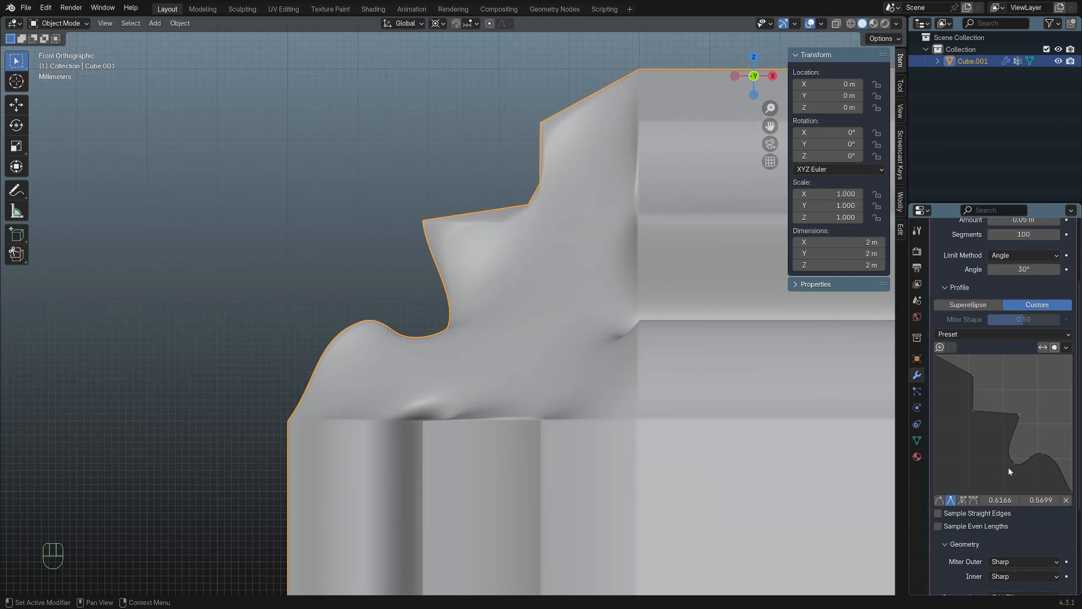
left_click(1014, 462)
left_click(952, 499)
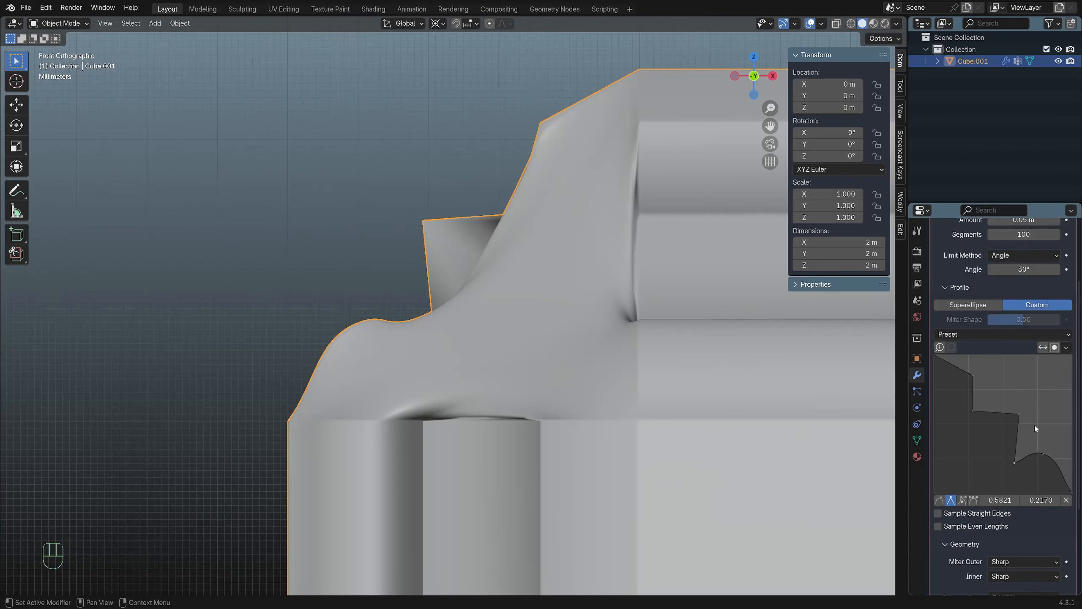
Apply the Cornice Molding preset to the bevel's custom profile and select the point of its upper step.
left_click(1003, 332)
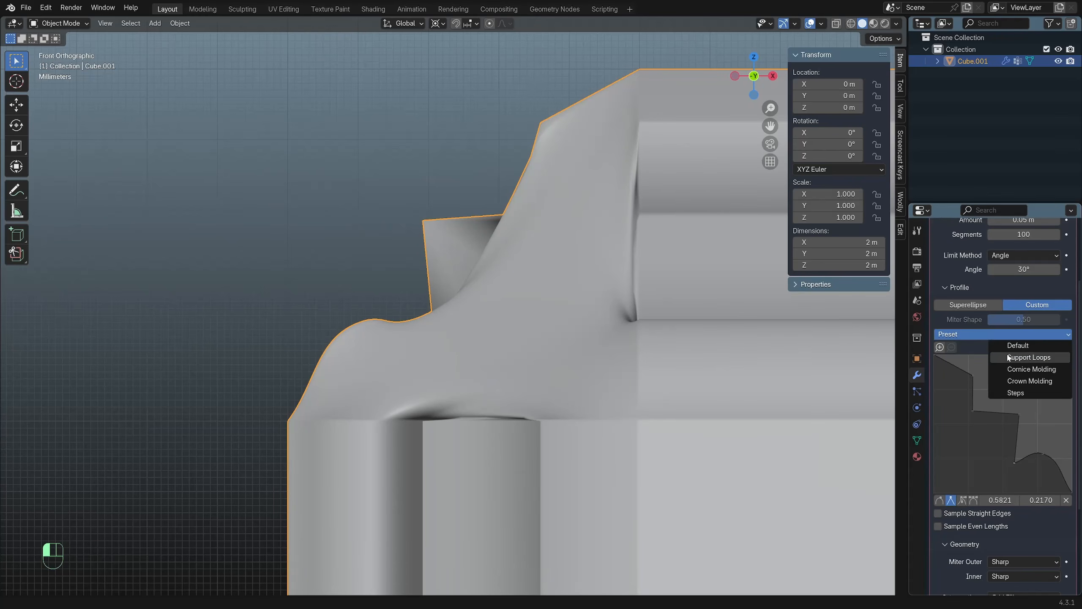
left_click(1024, 369)
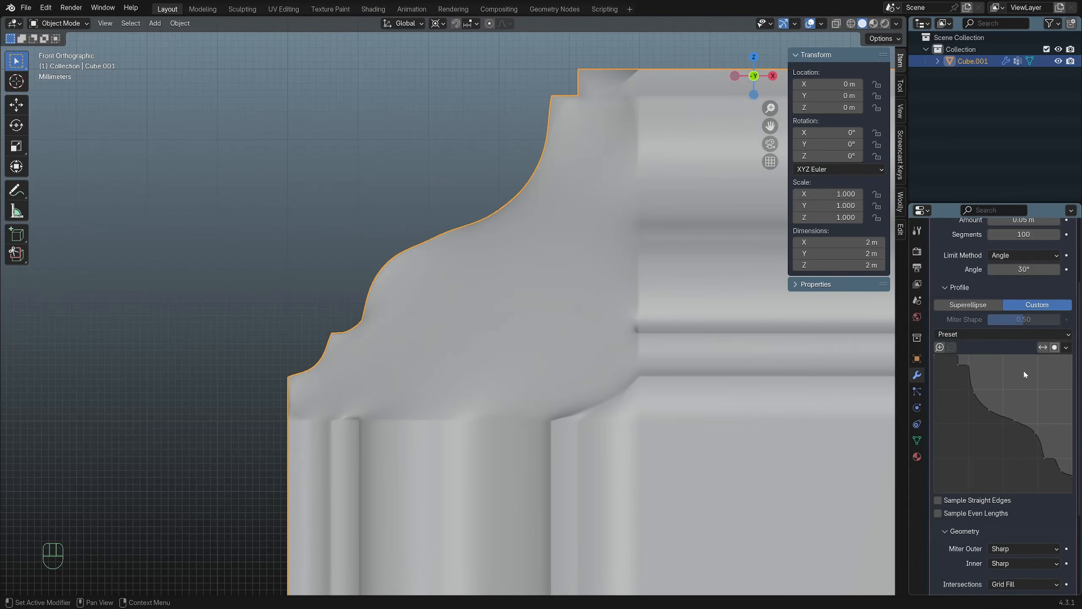
left_click(968, 365)
left_click_drag(962, 363, 960, 355)
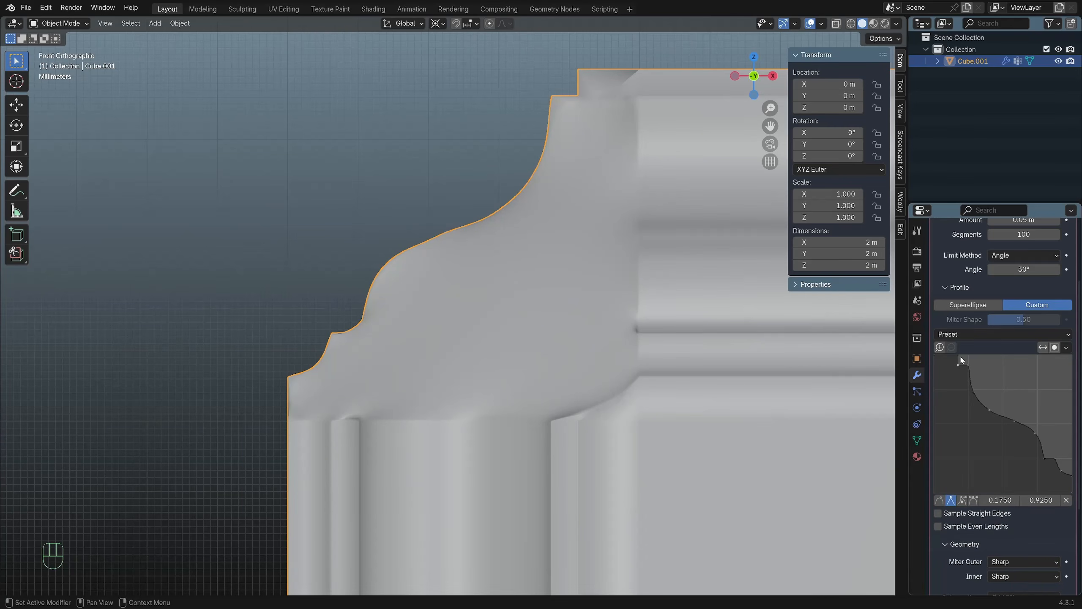
Change the handle types of points in the middle of the cornice curve, giving the one at about 0.654, 0.479 aligned handles.
left_click(975, 394)
left_click(989, 411)
left_click(962, 500)
left_click_drag(1043, 443, 1030, 423)
left_click(973, 501)
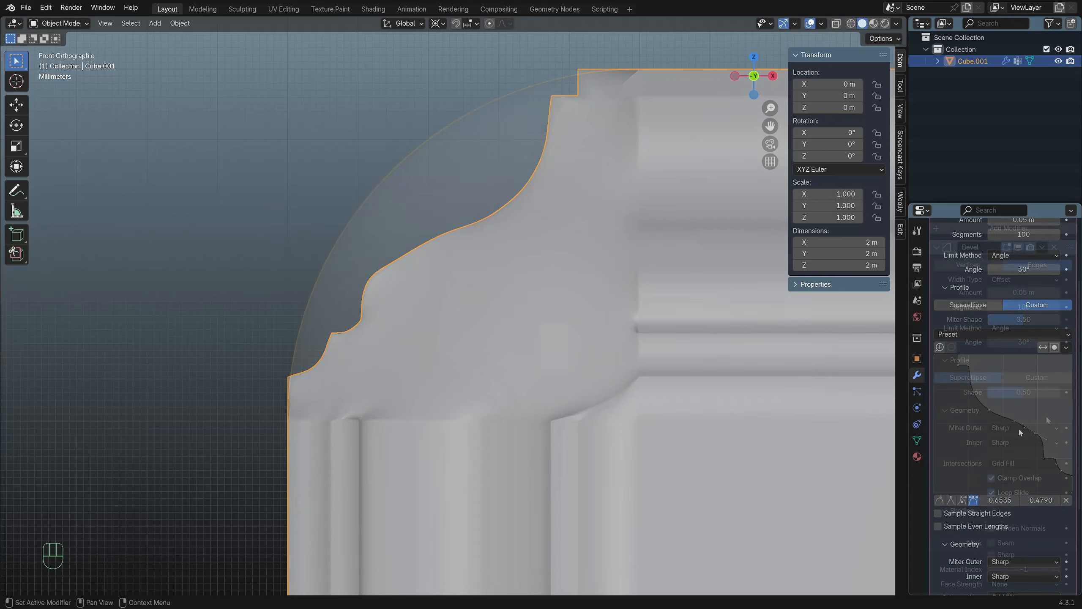
Set the superellipse bevel to 10 segments and display the cube's corner in wireframe.
scroll(523, 340, "down", 5)
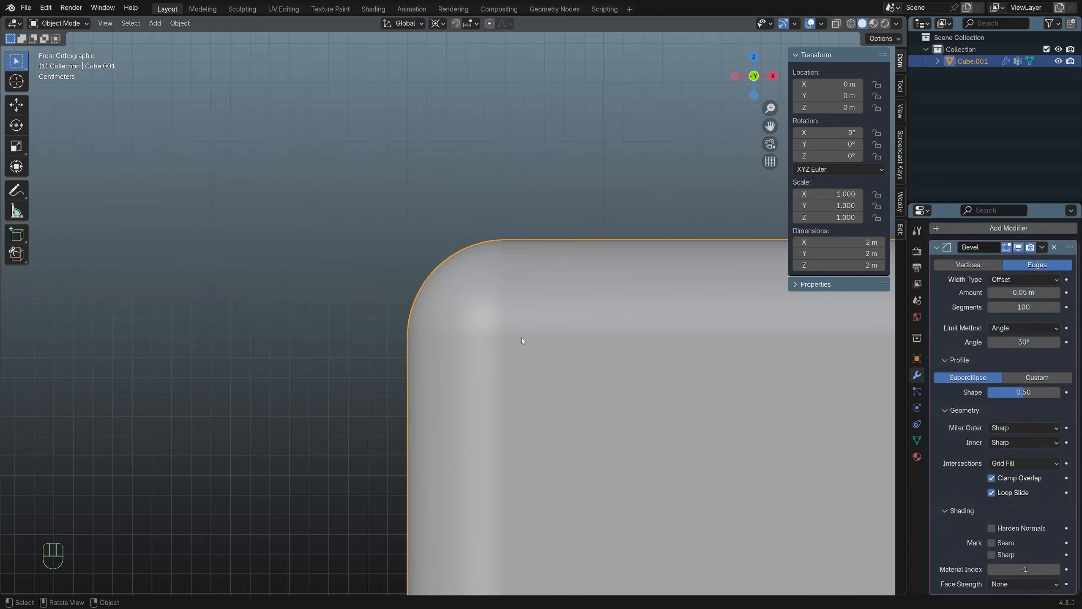
scroll(524, 340, "down", 3)
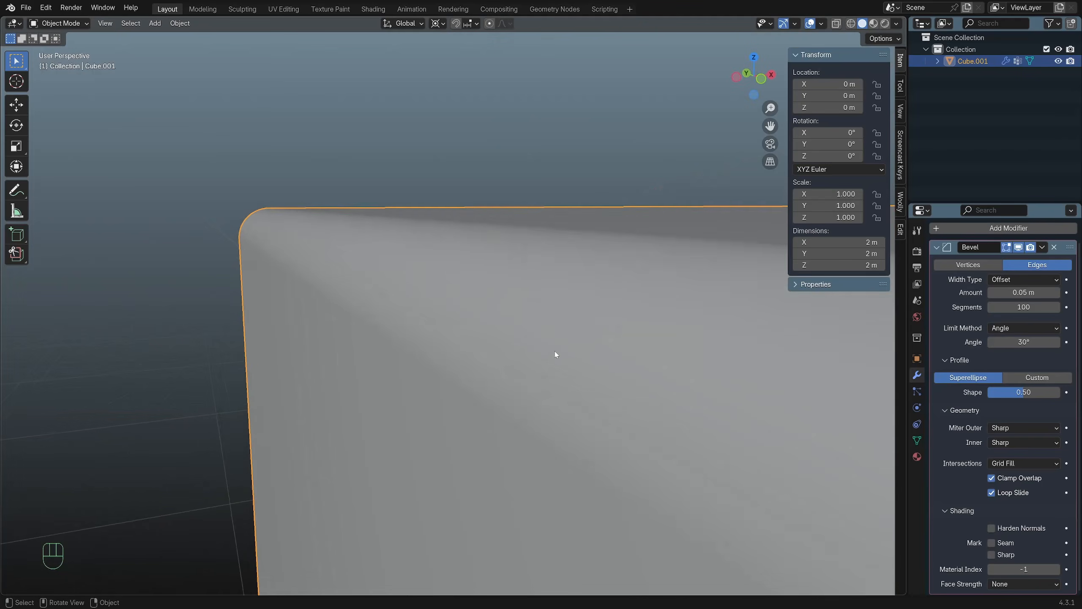
middle_click_drag(555, 355, 568, 367)
scroll(722, 379, "down", 4)
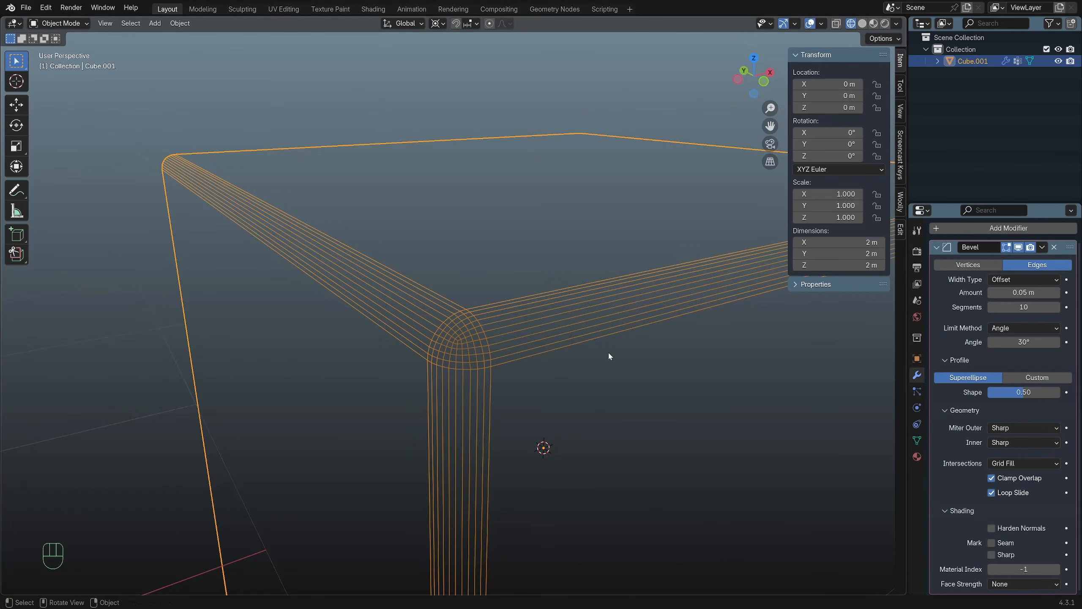
scroll(500, 343, "up", 3)
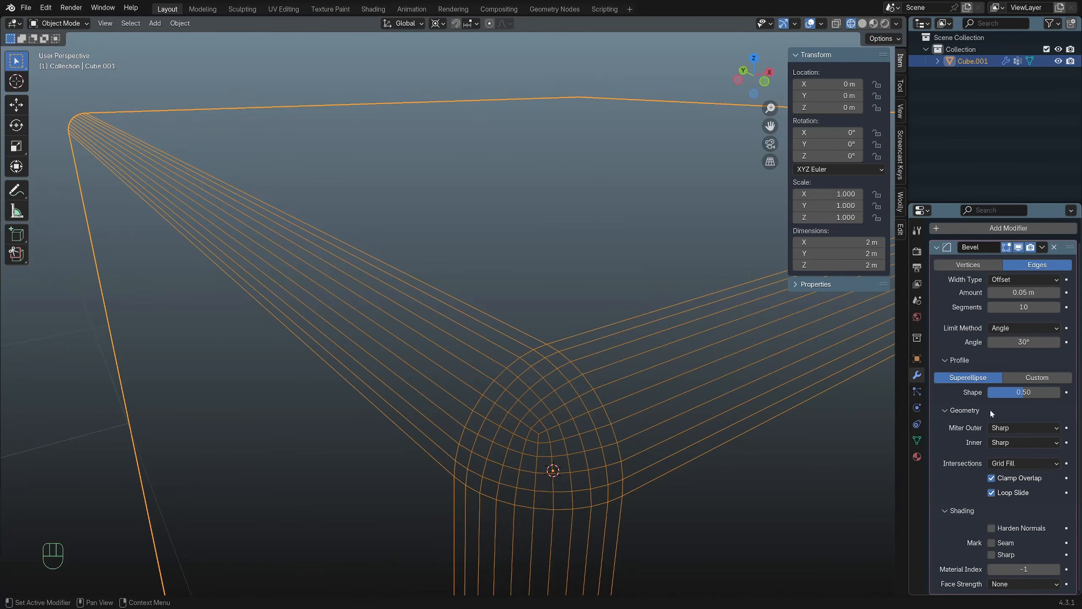
Set the bevel's inner miter to Arc.
left_click(1008, 443)
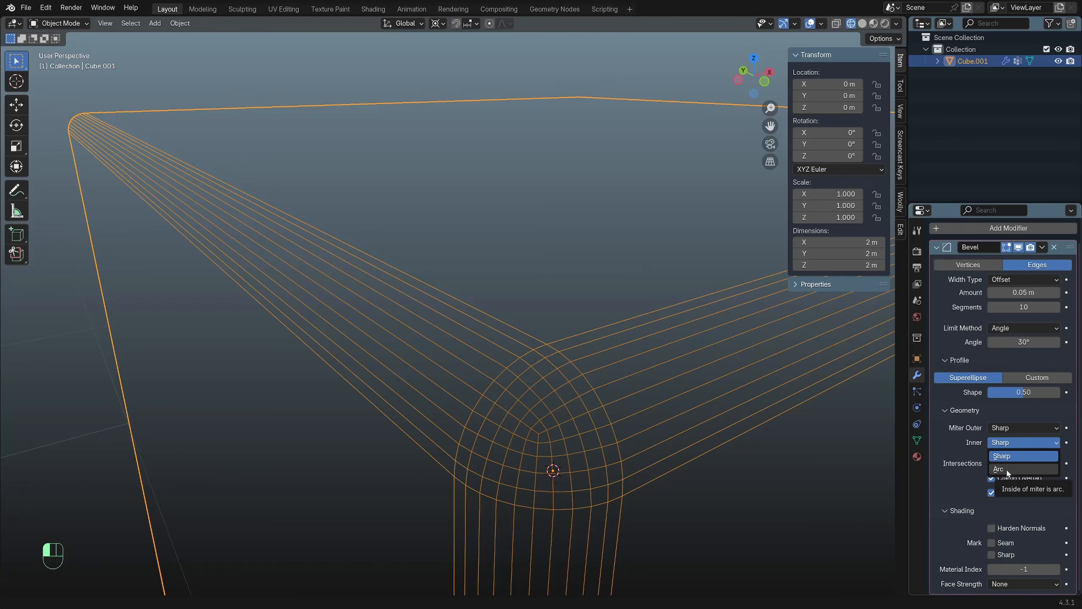
left_click(1008, 468)
scroll(439, 328, "down", 4)
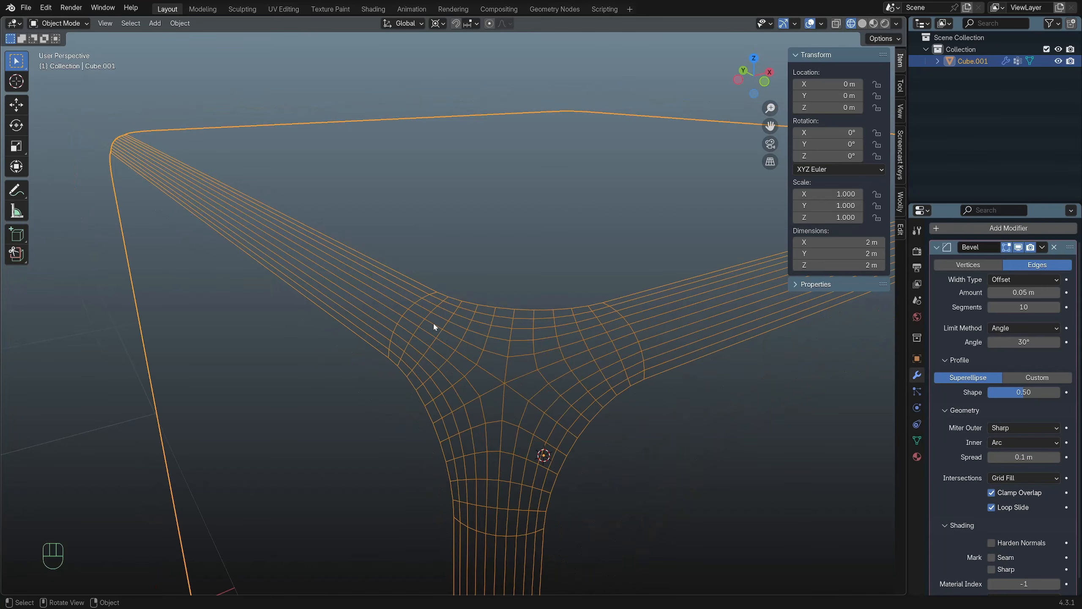
Increase the spread of the bevel's inner arc miter to about 0.246 m.
middle_click_drag(456, 331, 332, 262)
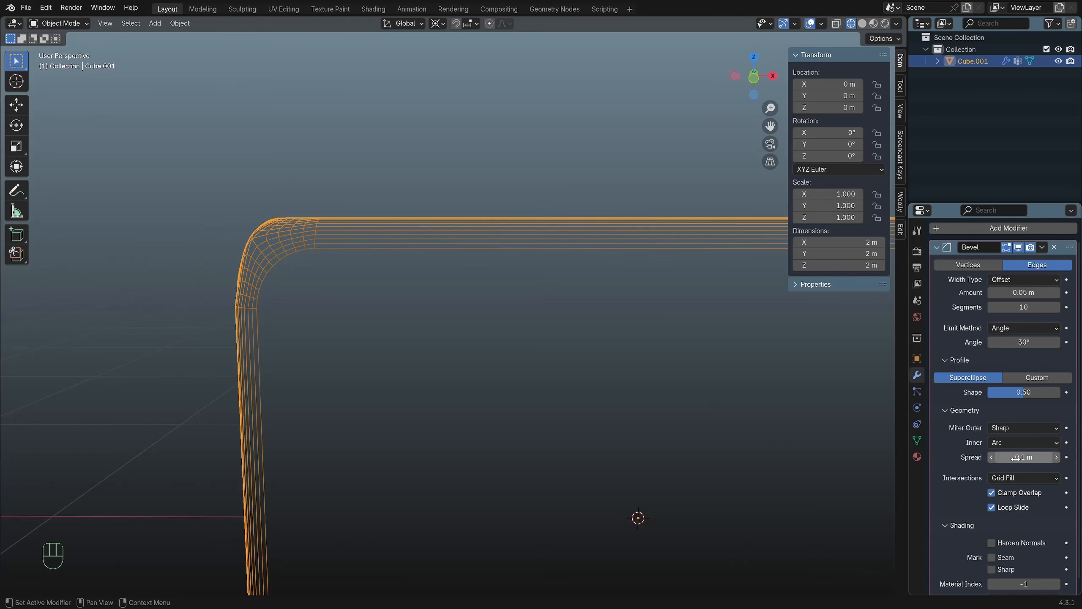
middle_click_drag(516, 353, 567, 368)
mouse_move(996, 457)
left_mouse_down("shift")
mouse_move(1061, 457)
mouse_move(991, 457)
mouse_move(1002, 457)
left_mouse_up("shift")
scroll(614, 333, "down", 3)
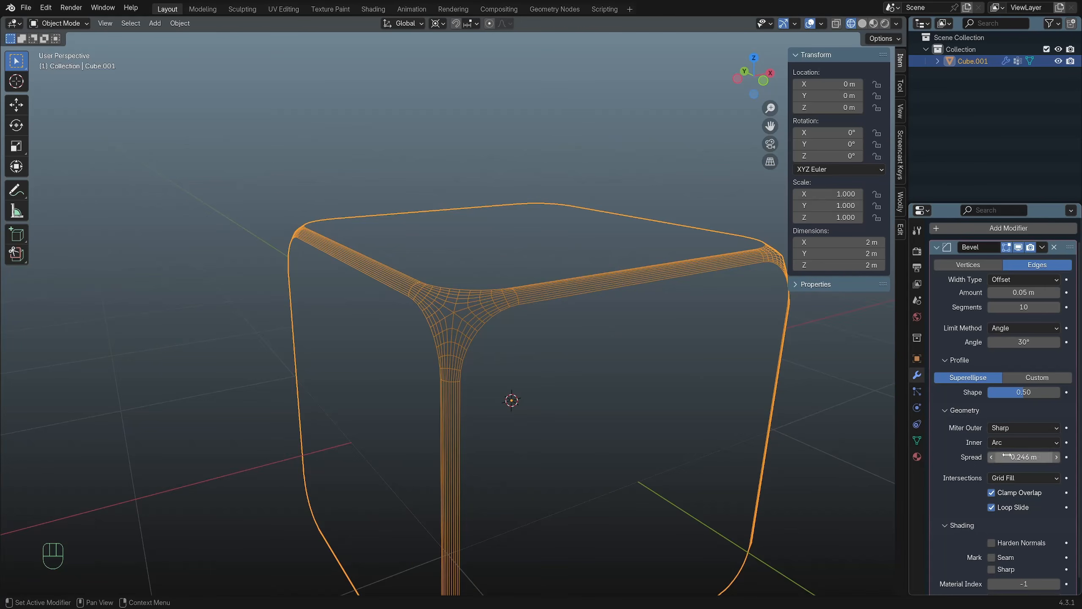
scroll(1006, 458, "up", 1)
scroll(1003, 454, "down", 1)
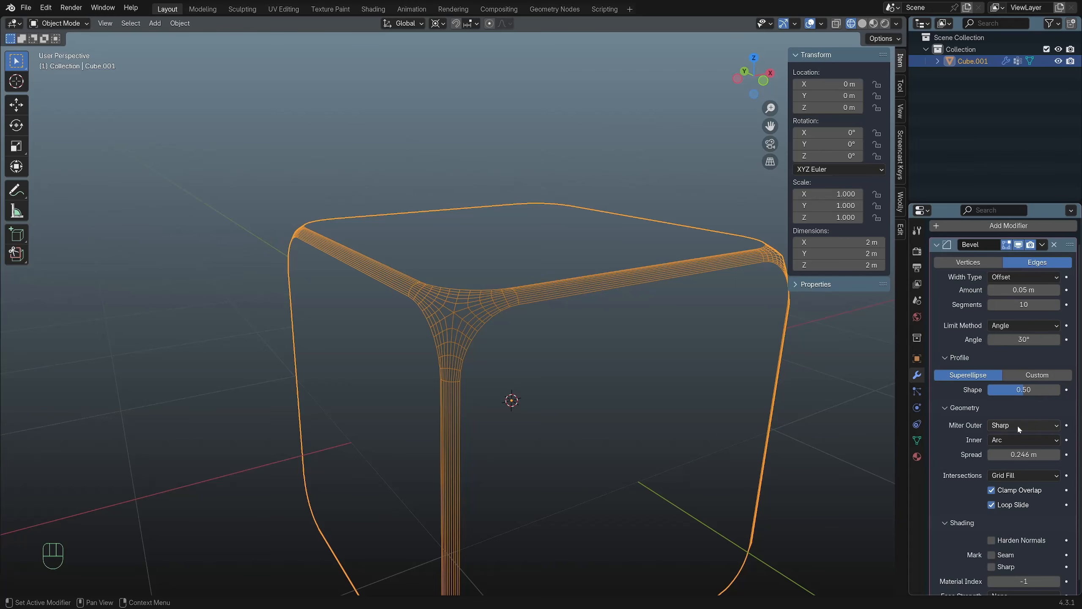
Set the bevel's outer miter to Arc and show the cube in solid shading from the front.
left_click(1017, 424)
left_click(1015, 465)
scroll(546, 318, "down", 3)
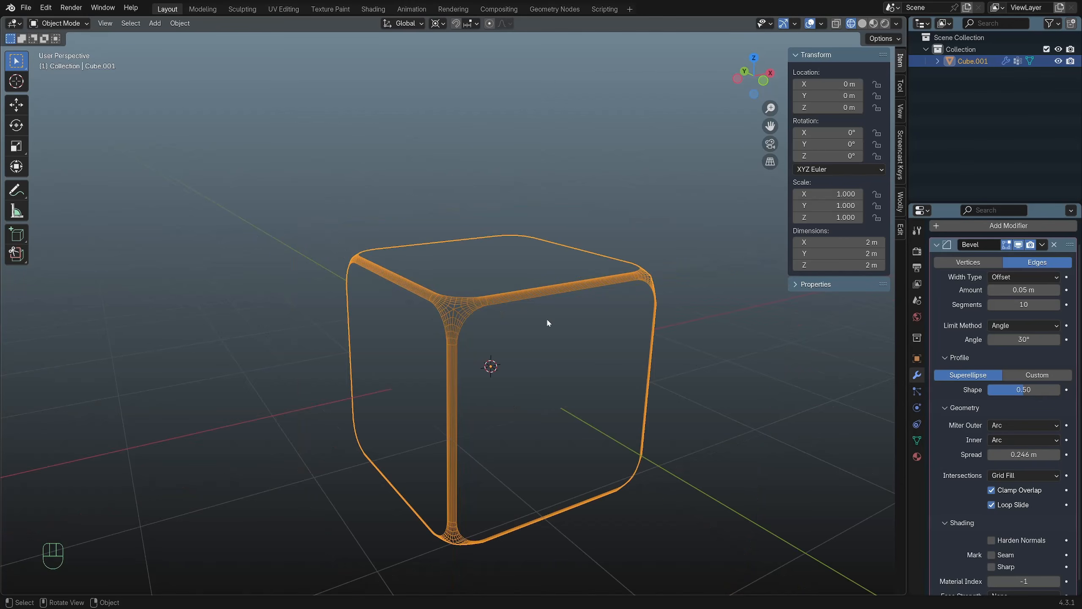
middle_click_drag(547, 322, 536, 321)
key("KP_1")
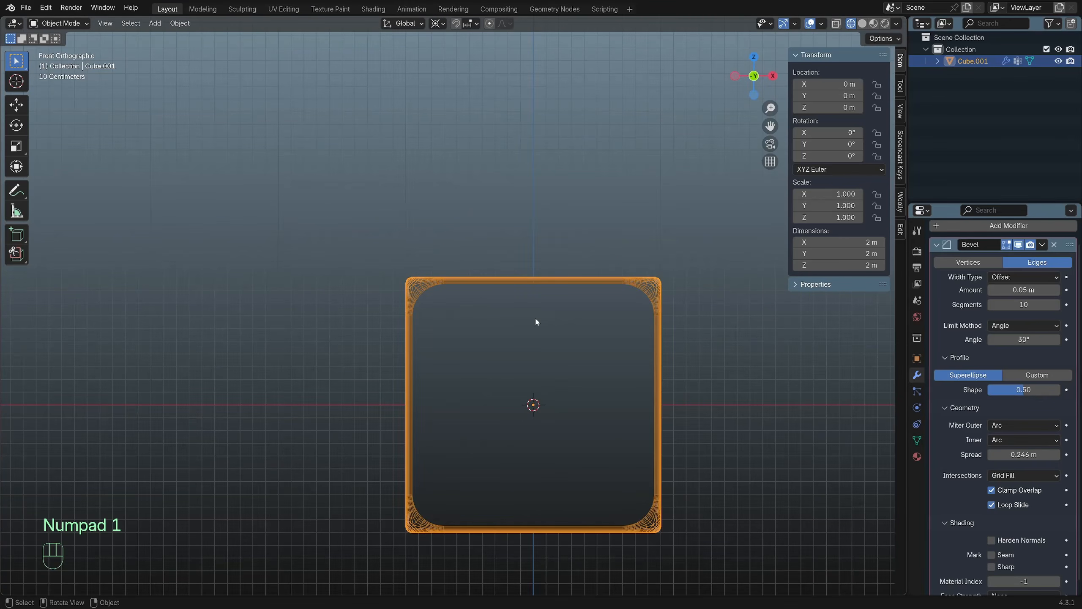
key("shift+z")
middle_click_drag(543, 318, 435, 313, "shift")
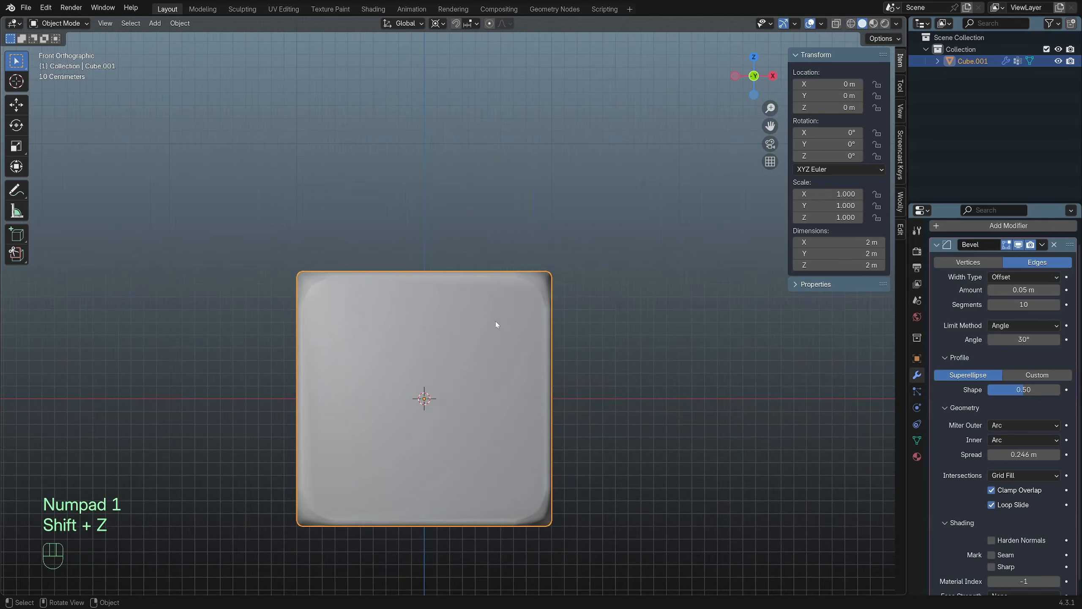
Examine the recessed frame's beveled inner corner in wireframe from several angles, with both miters set to Sharp.
scroll(596, 350, "down", 4)
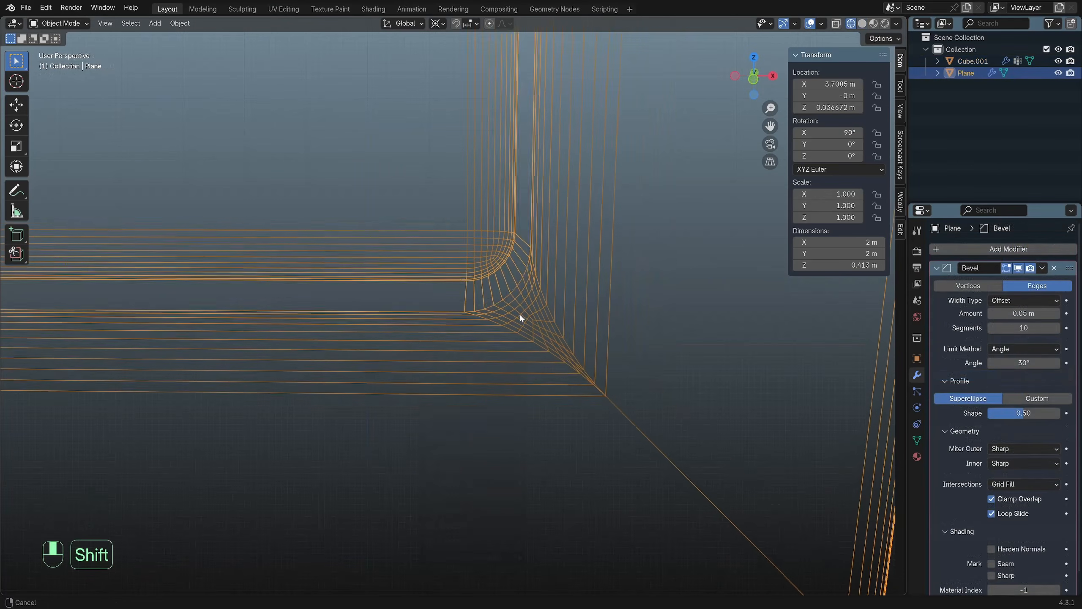
middle_click_drag(534, 323, 541, 311, "ctrl")
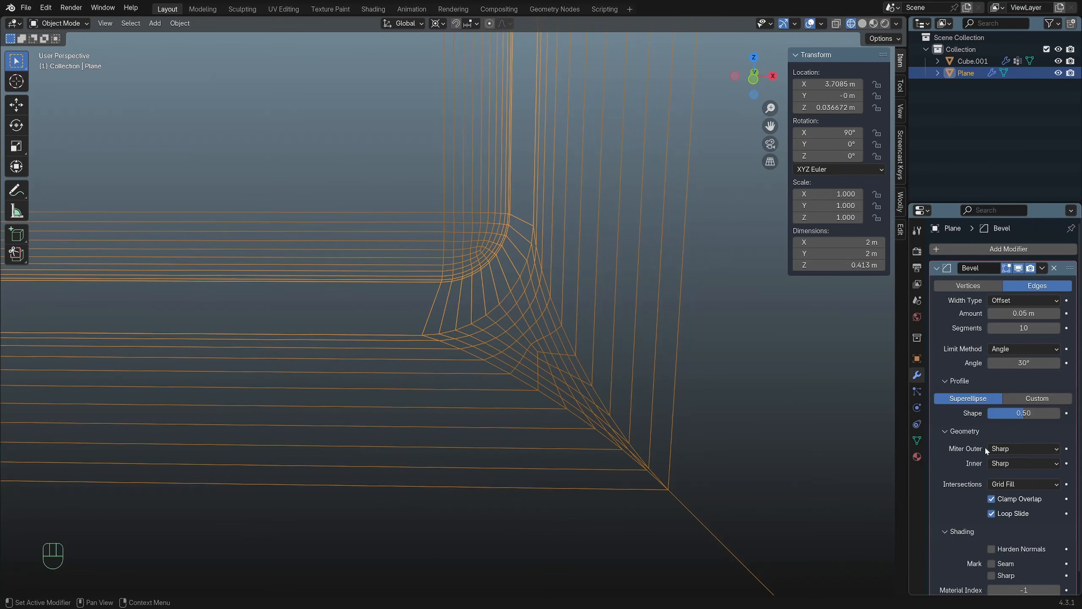
middle_click_drag(554, 367, 594, 308)
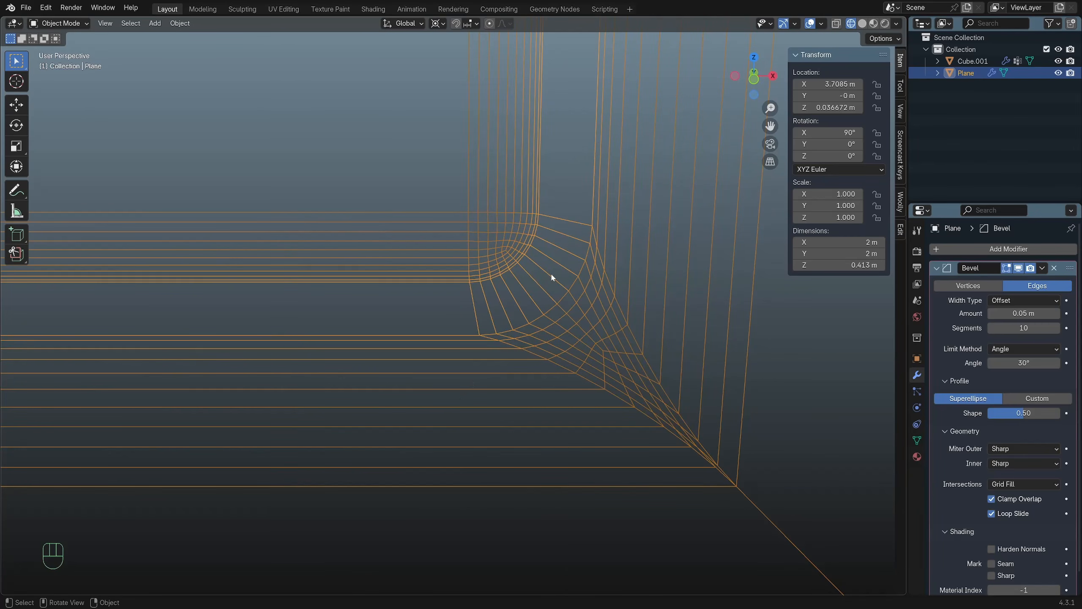
scroll(549, 282, "down", 2)
middle_click_drag(626, 350, 535, 267)
middle_click_drag(535, 267, 549, 424, "shift")
middle_click_drag(473, 179, 513, 170)
middle_click_drag(509, 422, 531, 367, "shift")
scroll(504, 273, "up", 5)
middle_click_drag(530, 375, 506, 337, "shift")
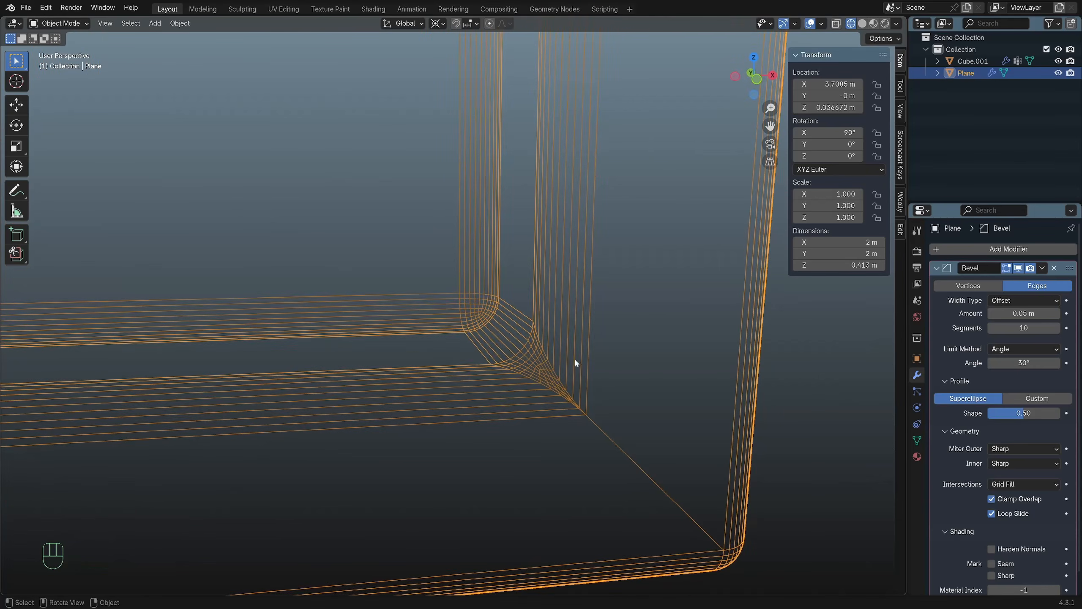
scroll(575, 359, "up", 3)
middle_click_drag(652, 381, 645, 378)
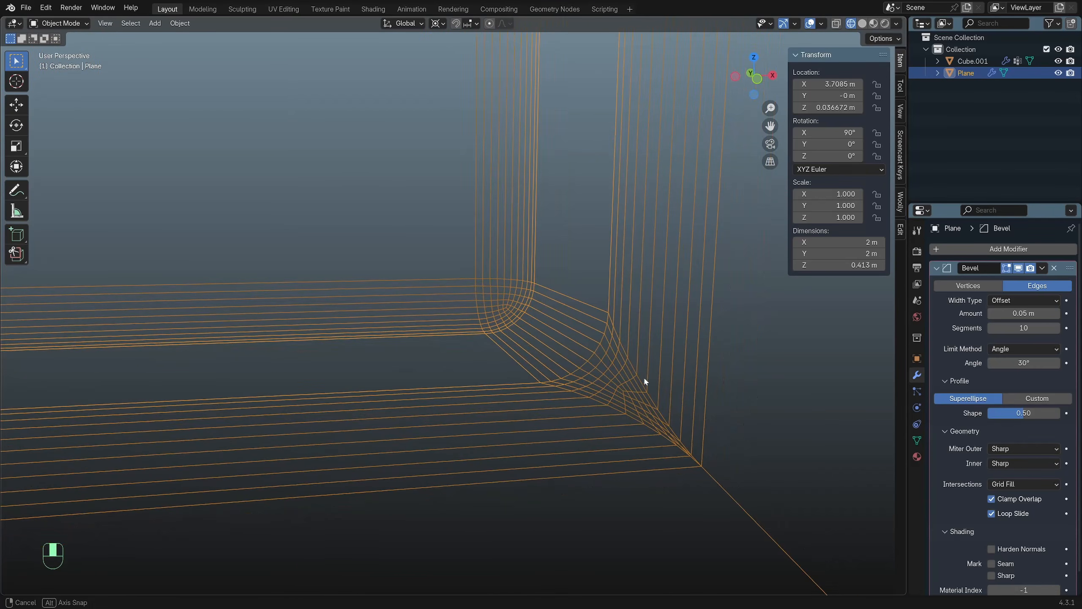
Set the outer miter of the recessed frame's bevel to Arc.
left_click(1010, 446)
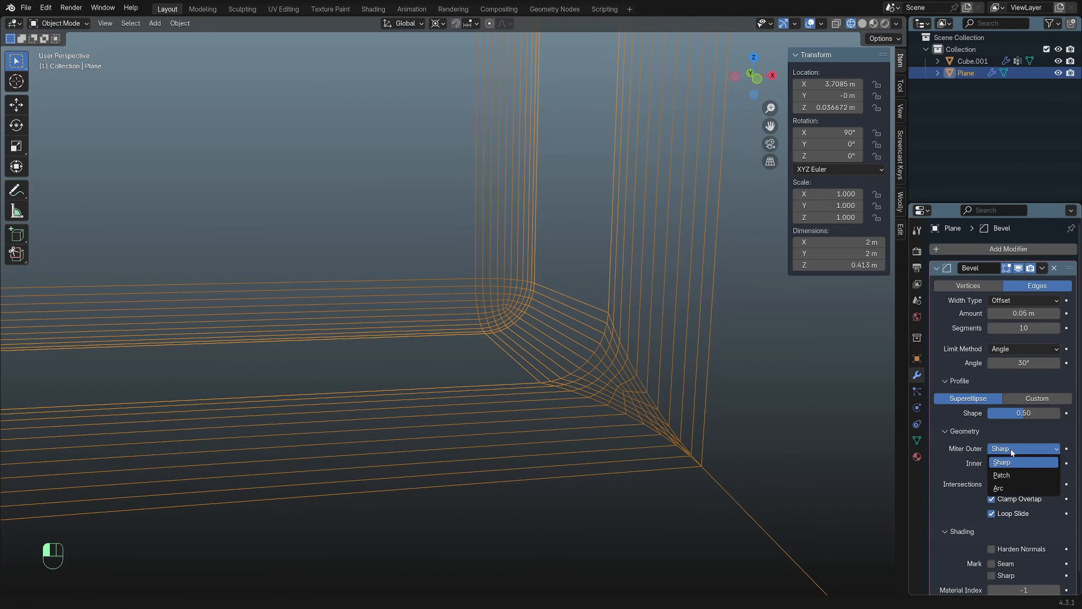
left_click(1005, 488)
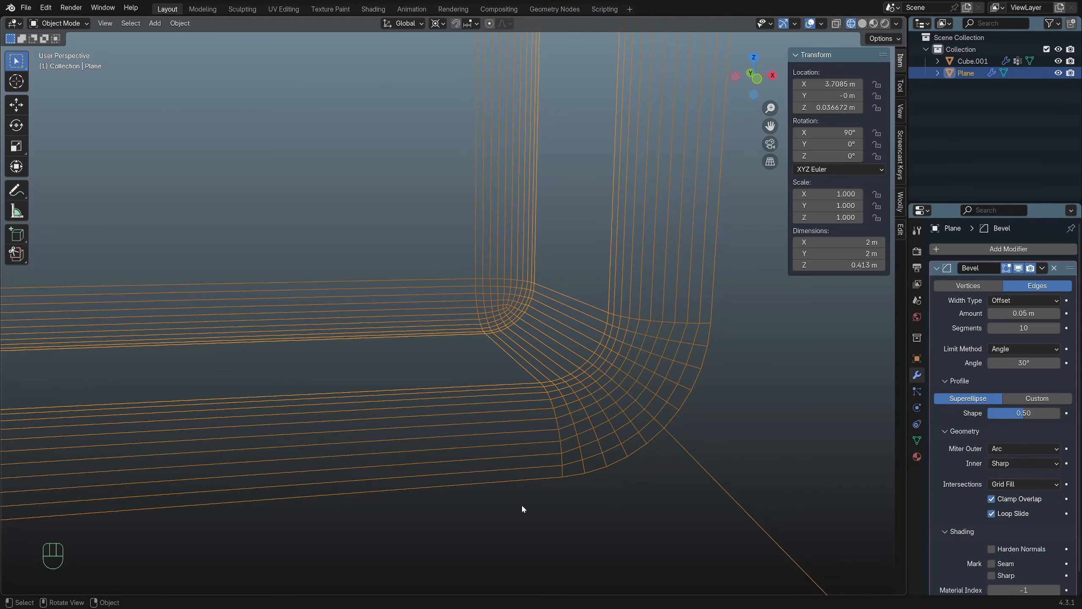
scroll(639, 407, "down", 4)
middle_click_drag(608, 394, 531, 367)
Try Arc as the frame bevel's inner miter, inspect the corners, and return it to Sharp.
left_click(1011, 463)
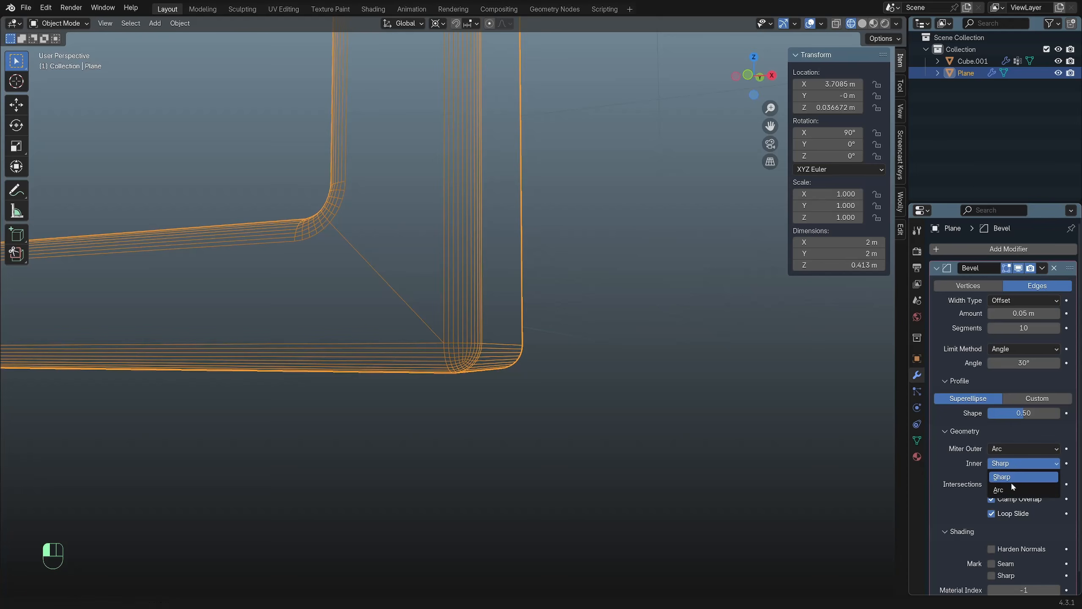
left_click(1013, 491)
middle_click_drag(552, 413, 464, 388)
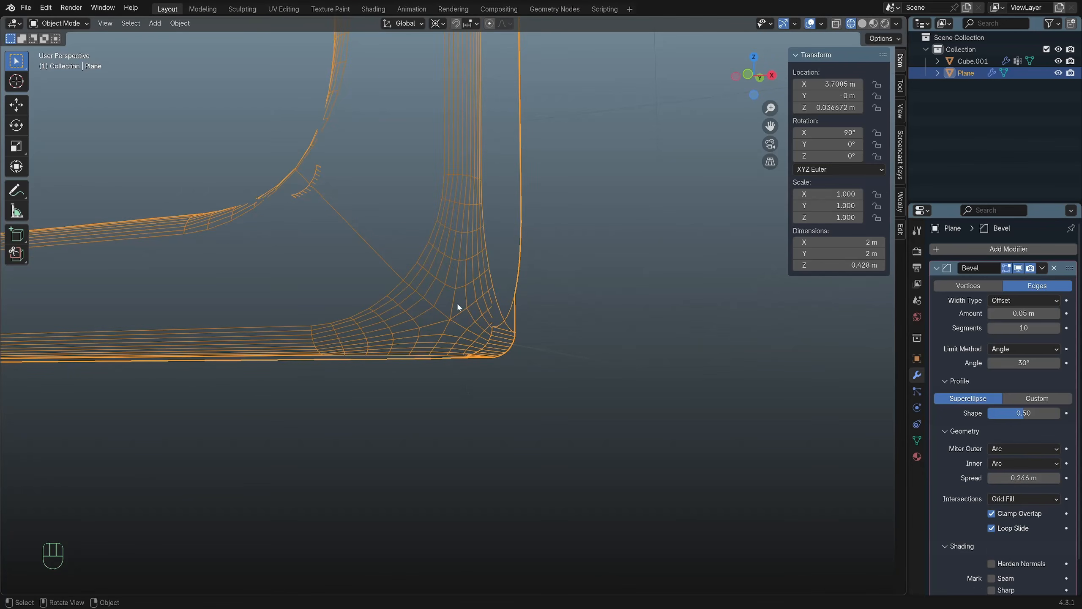
middle_click_drag(459, 306, 554, 337)
left_click(1023, 462)
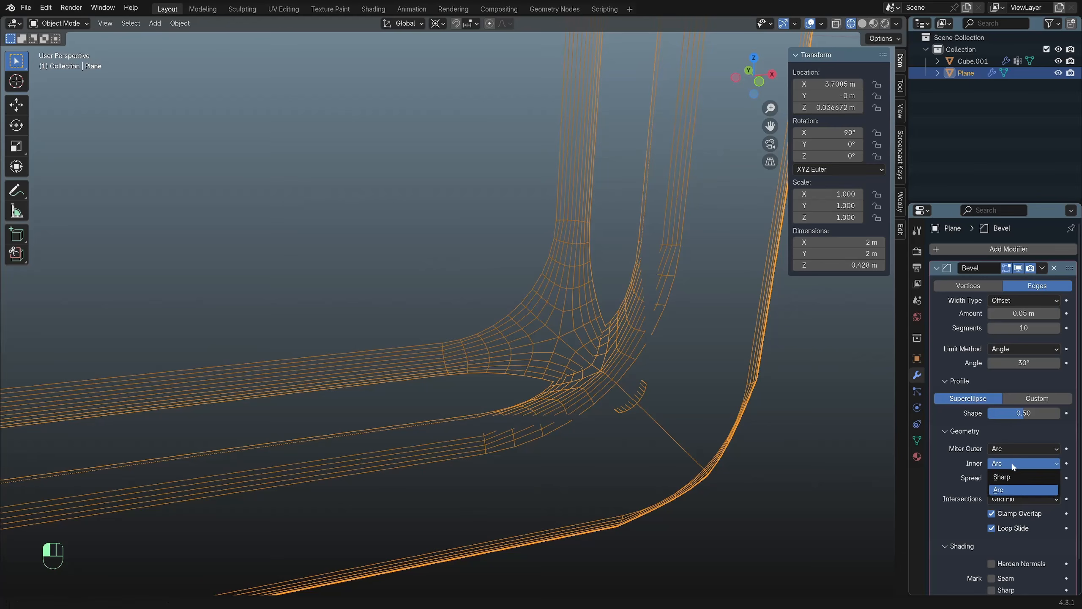
left_click(1018, 480)
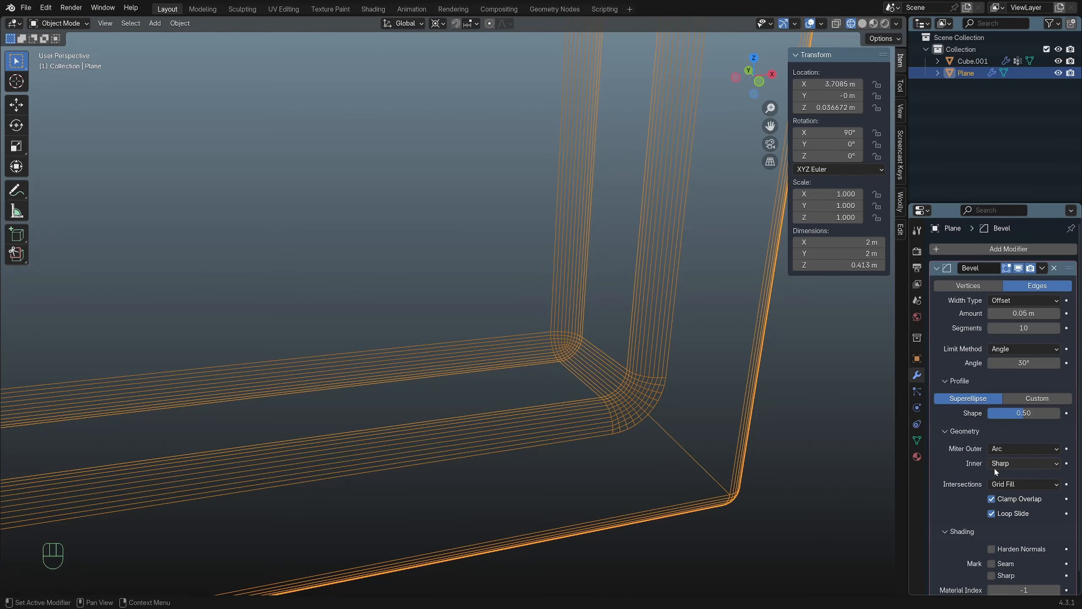
Compare the frame bevel's outer miter as Sharp and Patch, and return it to Arc.
middle_click_drag(707, 452, 677, 439)
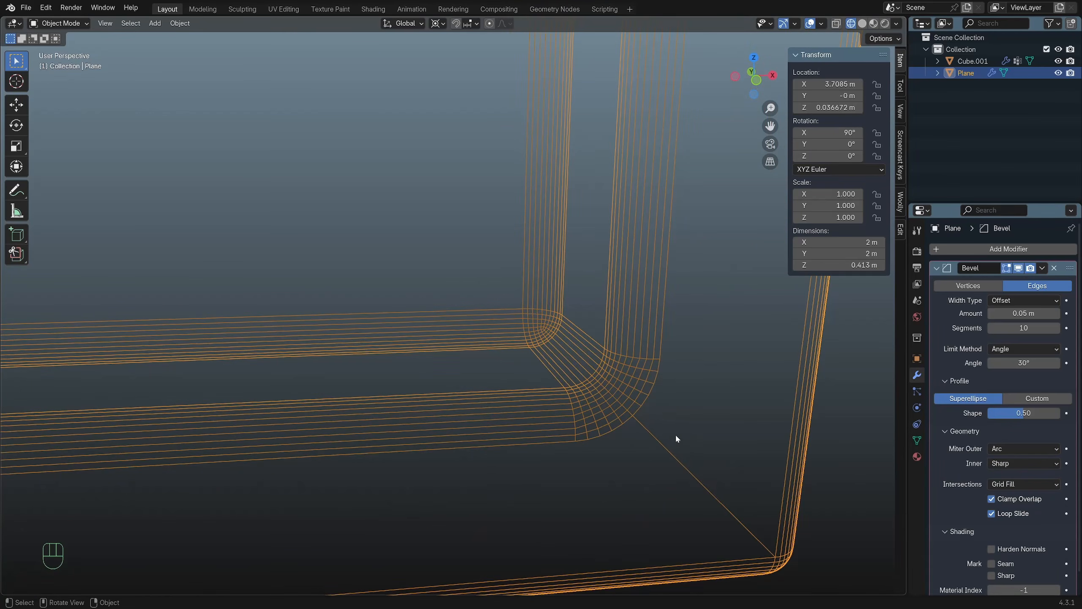
left_click(1003, 446)
left_click(1012, 464)
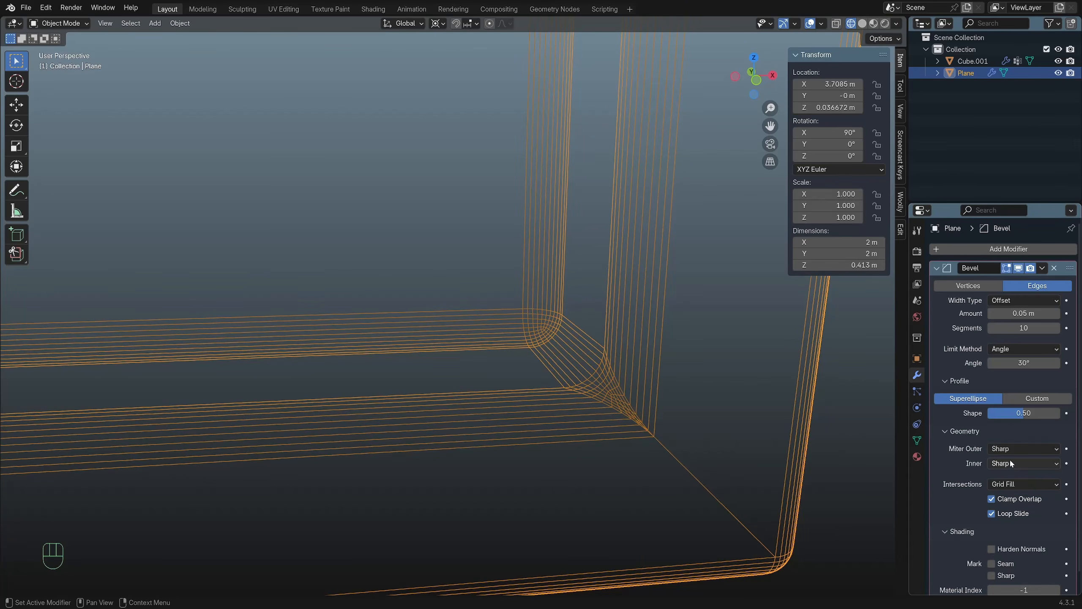
left_click(1012, 451)
left_click(1013, 476)
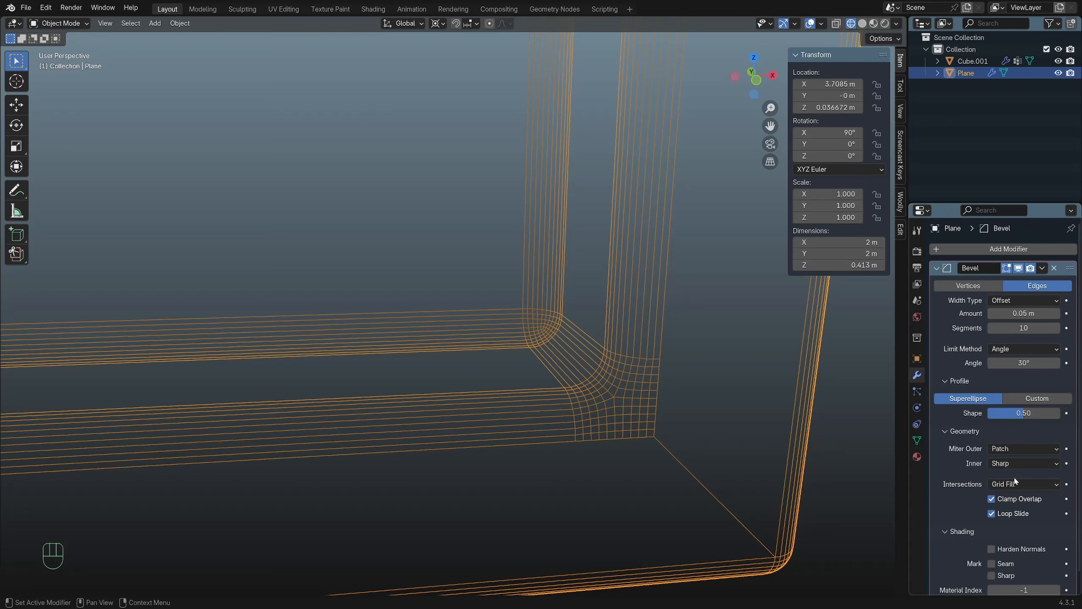
left_click(1021, 445)
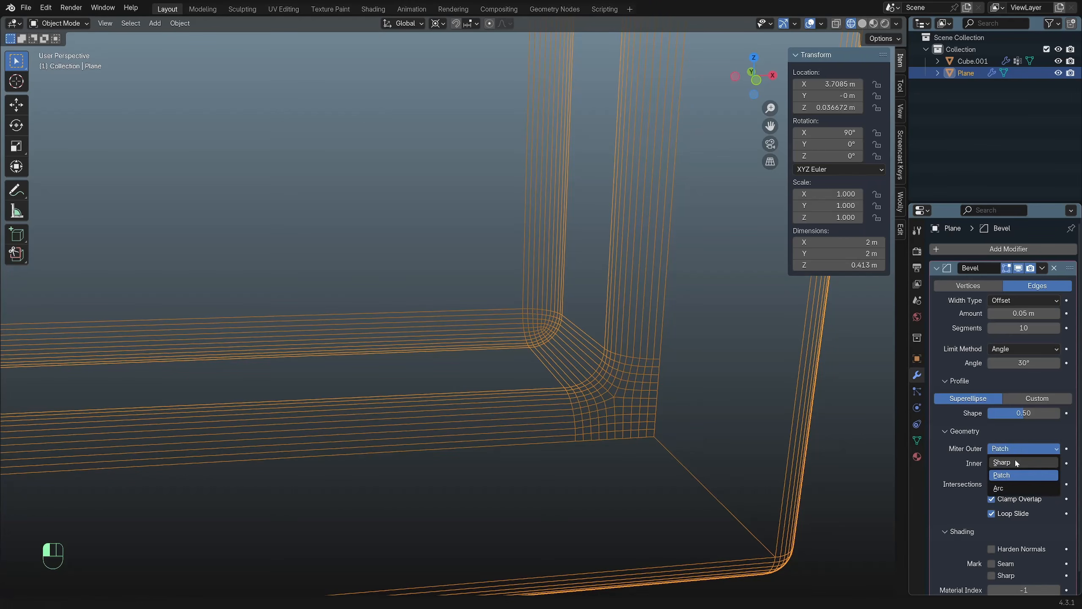
left_click(1022, 488)
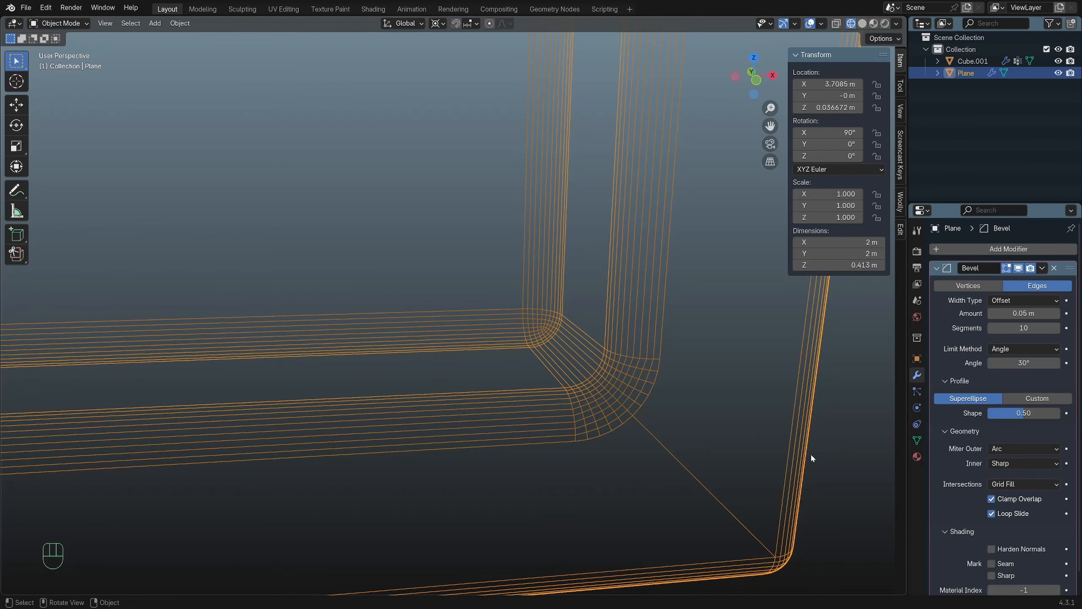
Try Cutoff intersections and disabled Loop Slide on the frame's bevel, restoring Grid Fill and Loop Slide.
left_click(1015, 484)
left_click(1011, 510)
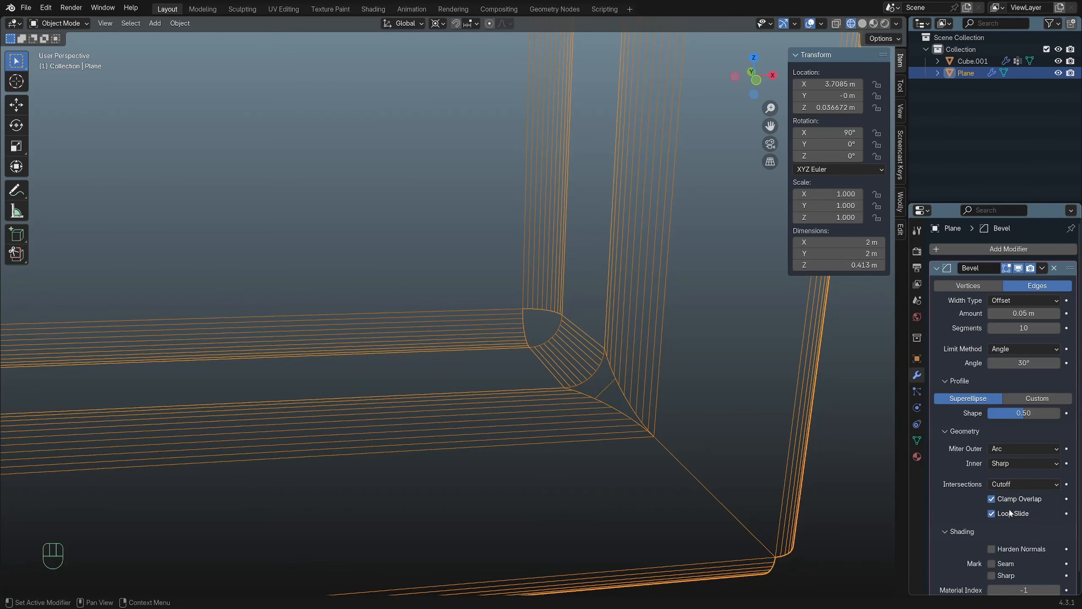
left_click(1016, 485)
left_click(1002, 486)
left_click(1009, 485)
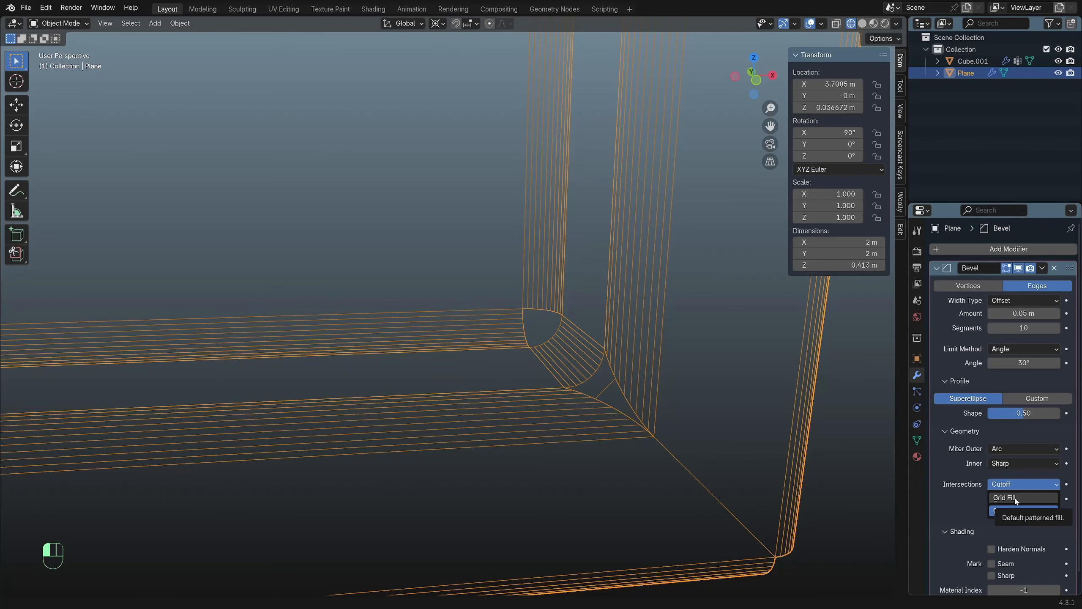
left_click(1014, 498)
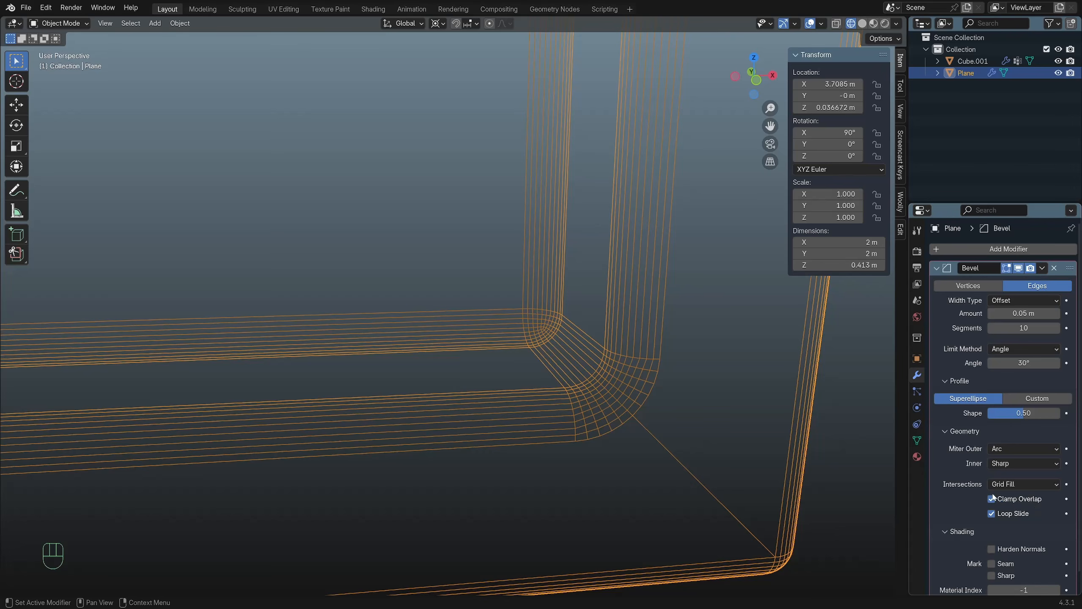
left_click(990, 516)
left_click(990, 516)
Show the frame and the cube in solid shading, viewed at an angle.
scroll(636, 321, "down", 9)
middle_click_drag(636, 321, 560, 354)
key("alt+z")
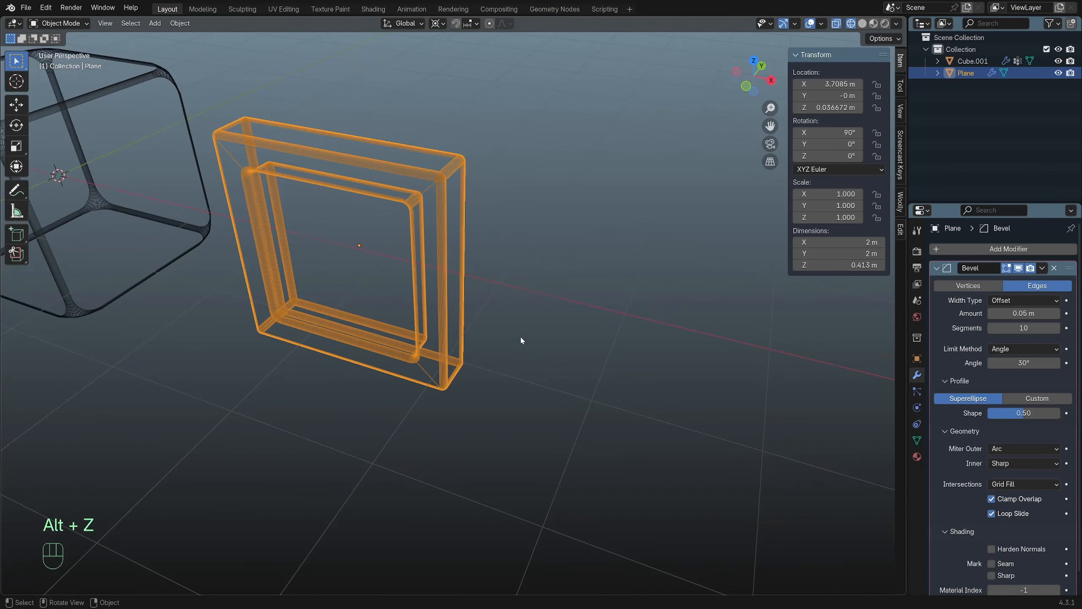
scroll(520, 335, "down", 3)
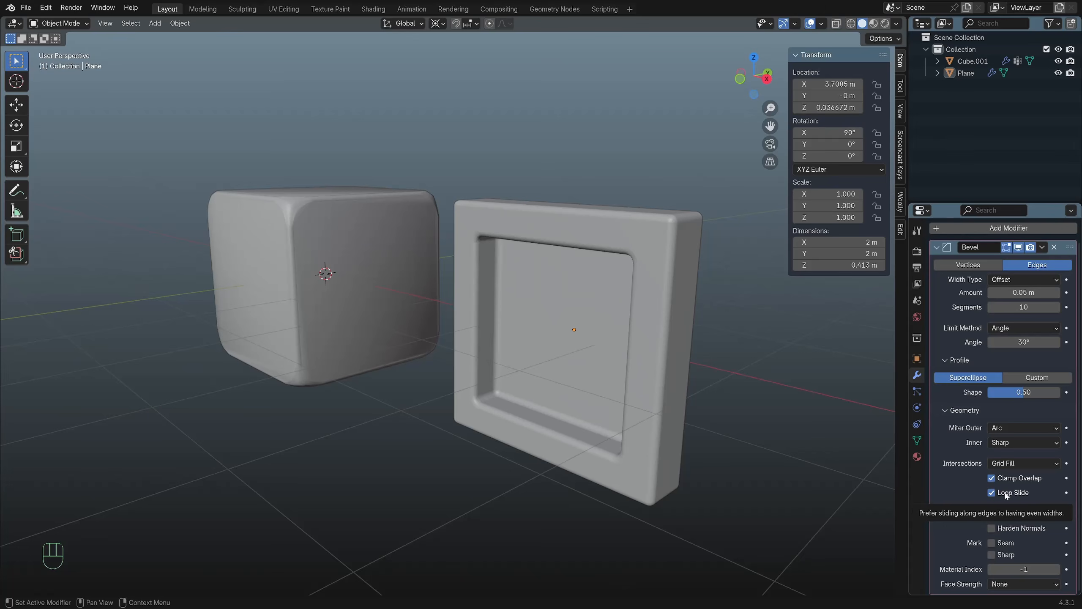
middle_click_drag(734, 364, 667, 412, "shift")
scroll(667, 412, "up", 2)
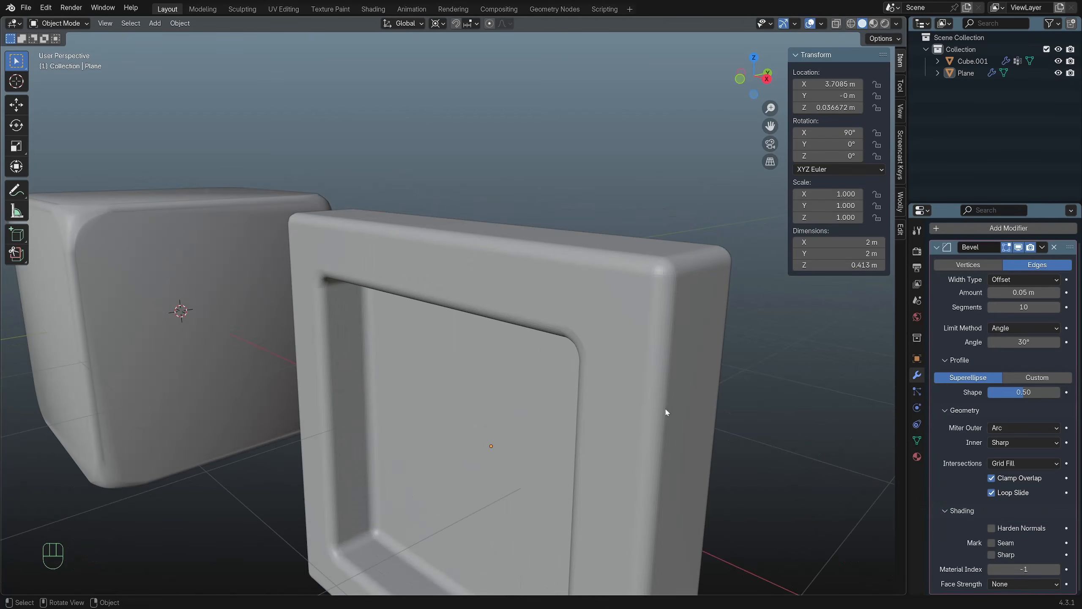
Apply Shade Smooth to the recessed frame with Keep Sharp Edges enabled.
right_click(649, 331)
key("Escape")
left_click(651, 310)
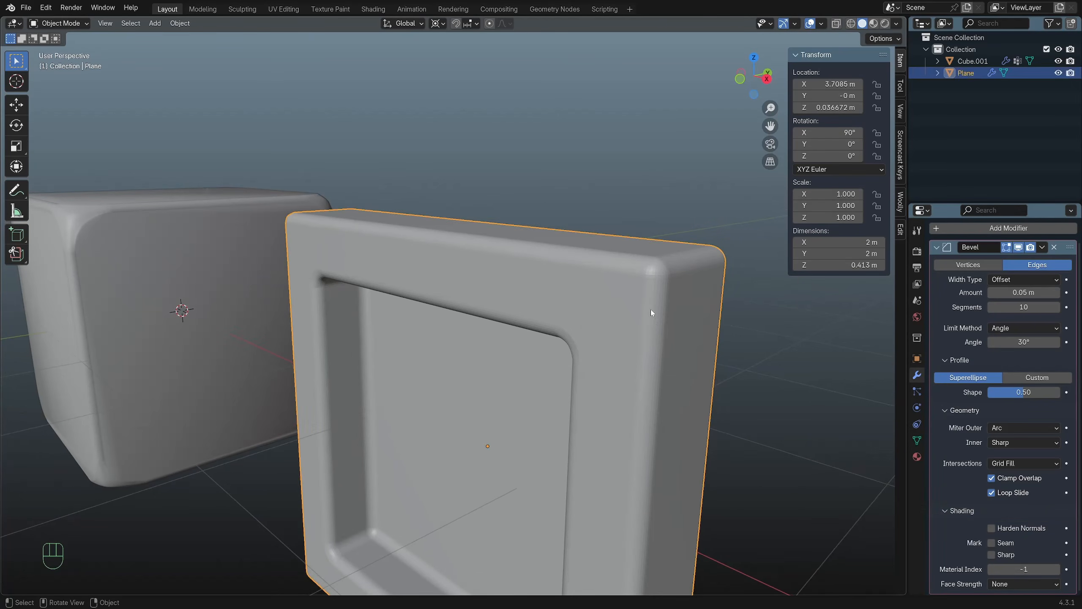
right_click(651, 310)
left_click(647, 308)
scroll(652, 314, "down", 6)
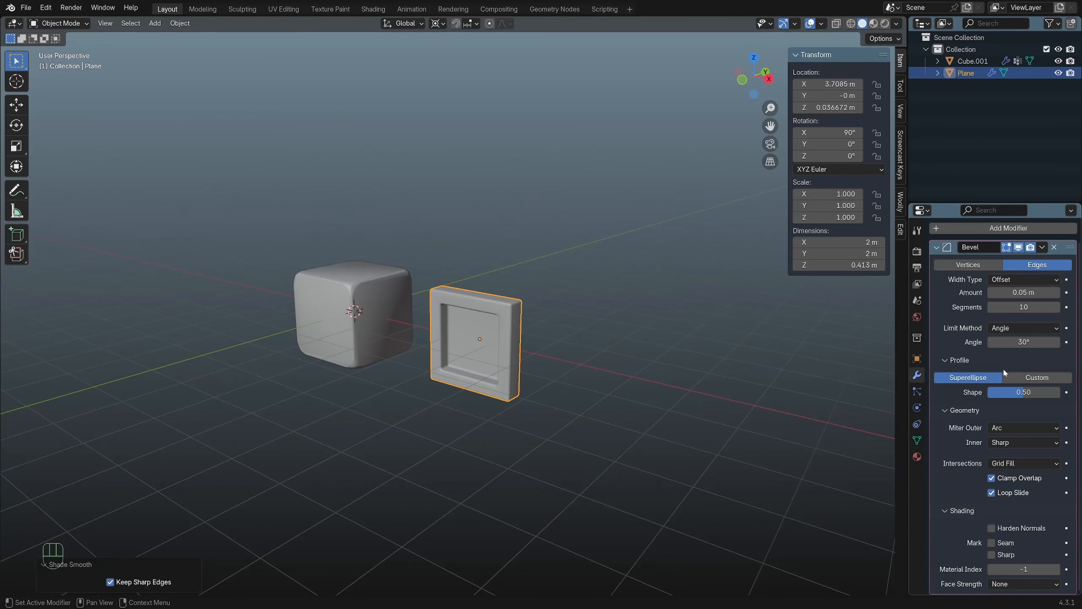
scroll(587, 361, "up", 2)
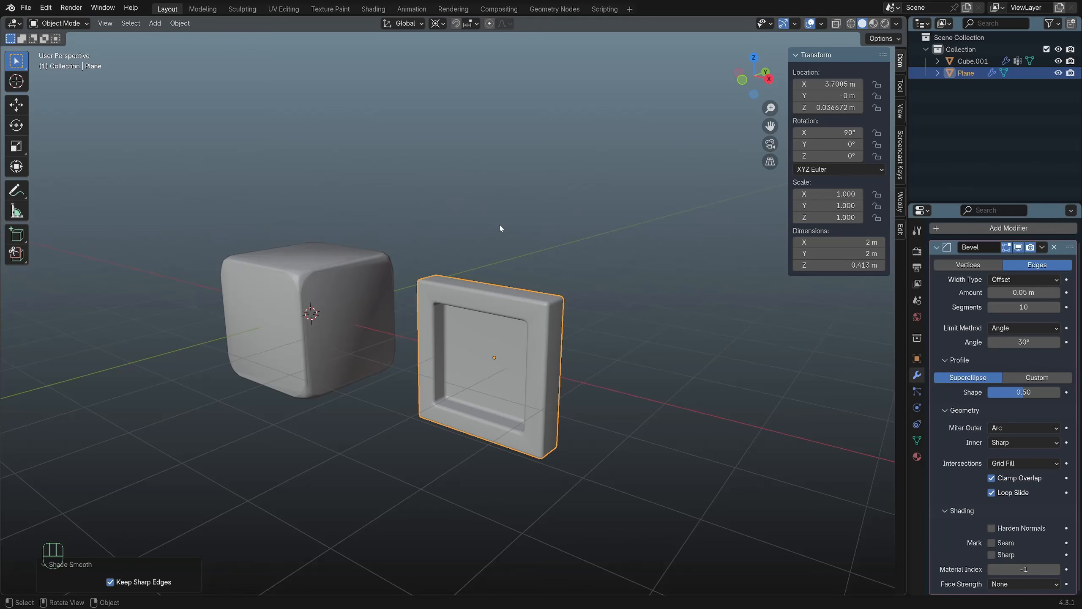
scroll(500, 228, "down", 2)
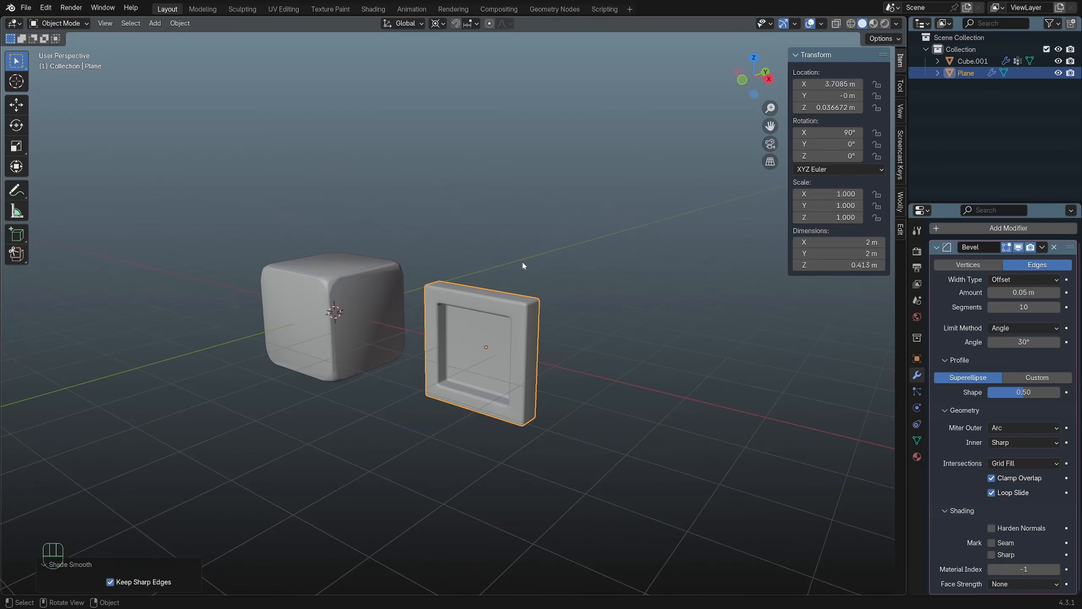
Paste the copied bowl into the scene and isolate it in local view.
key("ctrl+v")
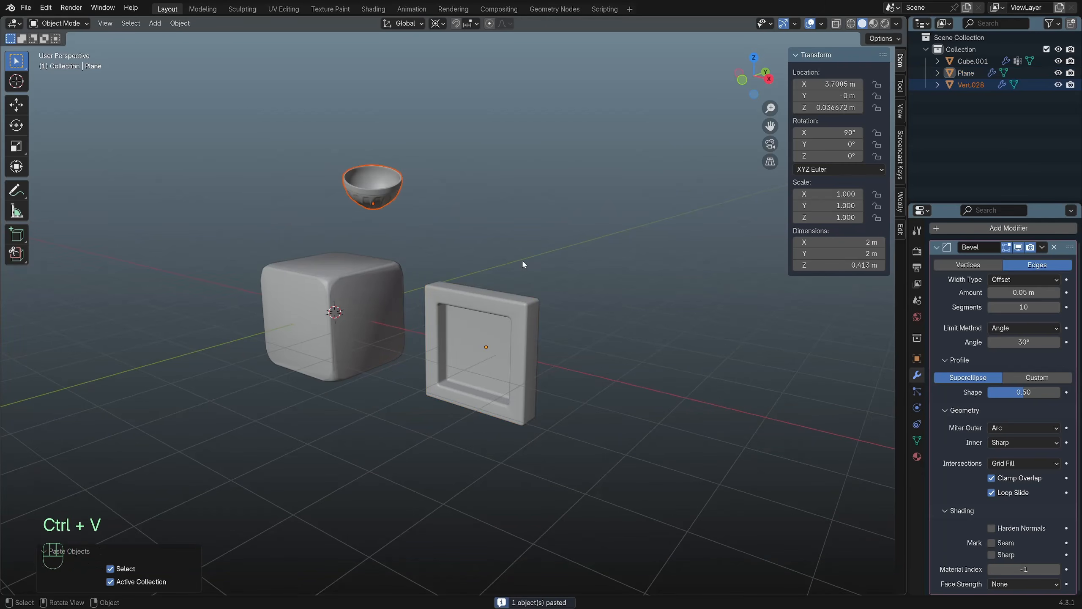
left_click(381, 187)
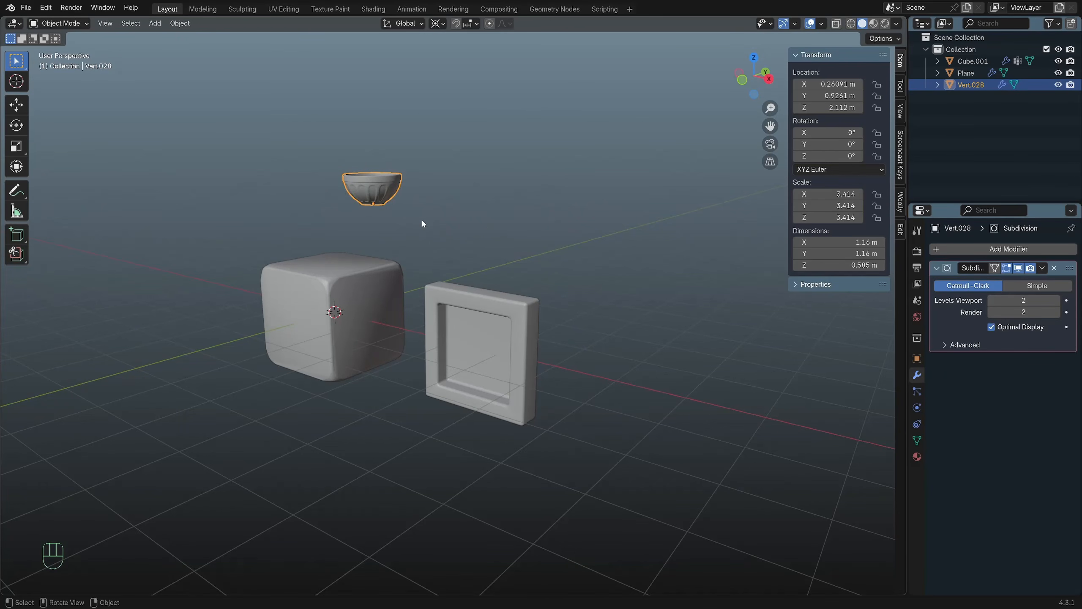
key("KP_Divide")
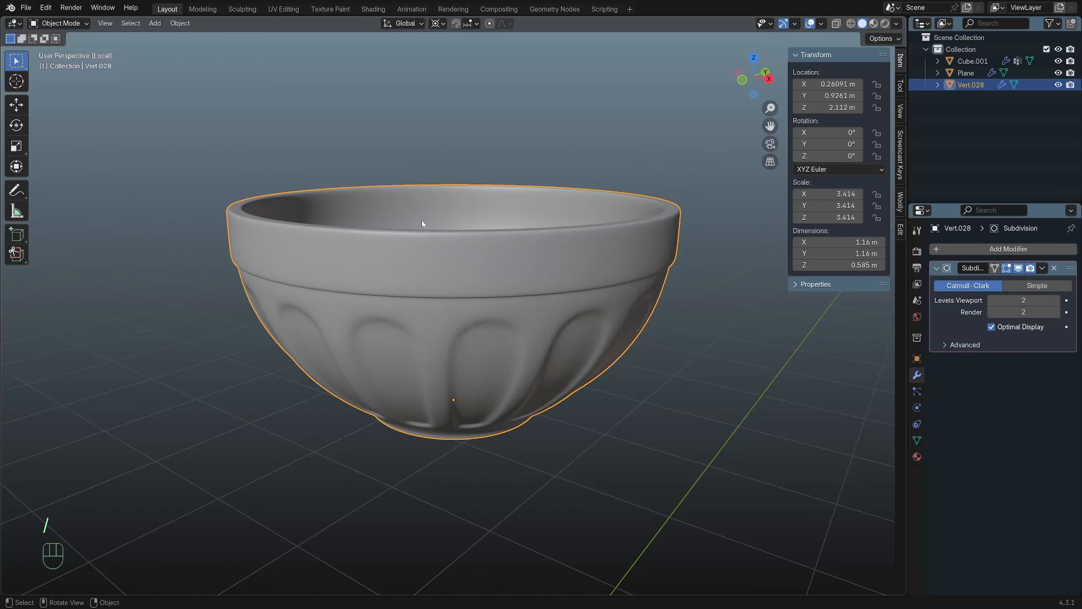
Open the bowl's mesh for editing from the front and select the edge loop outlining its central flute.
key("KP_1")
key("Tab")
scroll(536, 301, "up", 3)
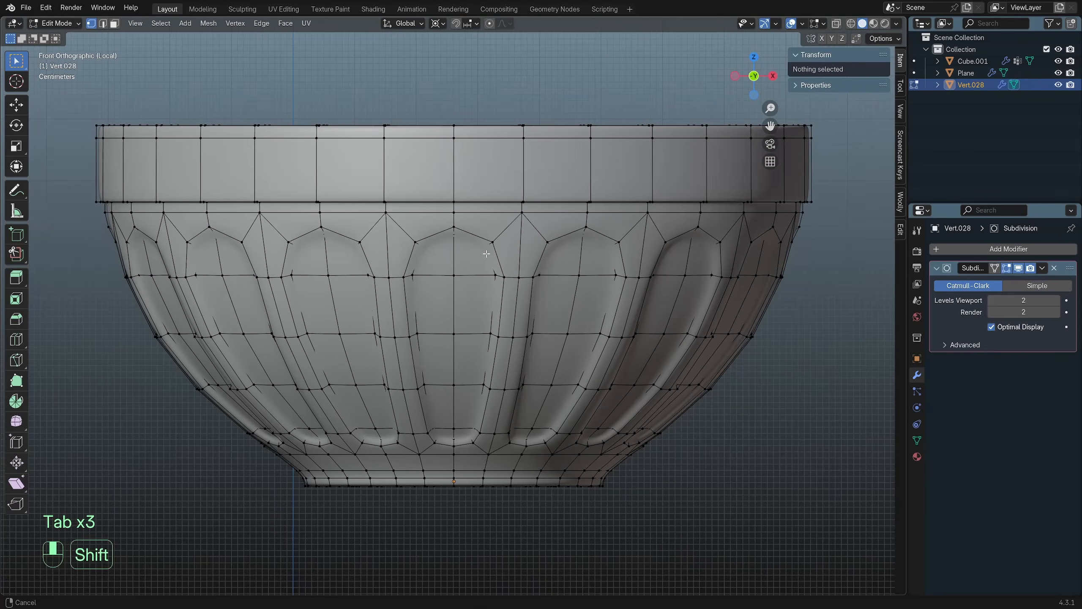
scroll(468, 278, "up", 2, "shift")
key("2")
left_click(447, 264, "alt")
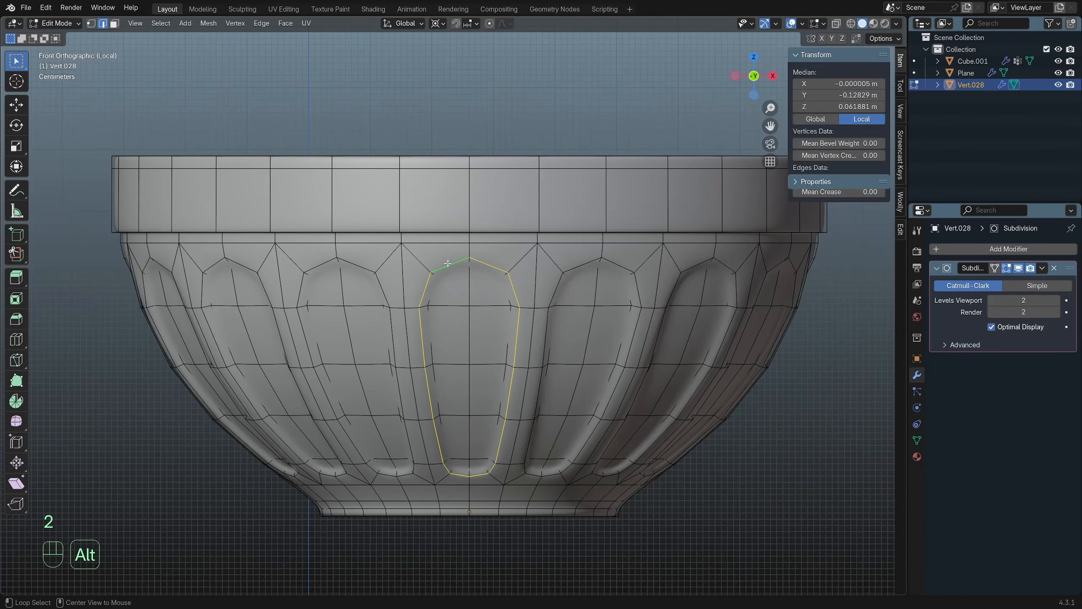
Bevel the central flute's edge loop with one segment, about 0.0018 m wide.
scroll(537, 289, "up", 6)
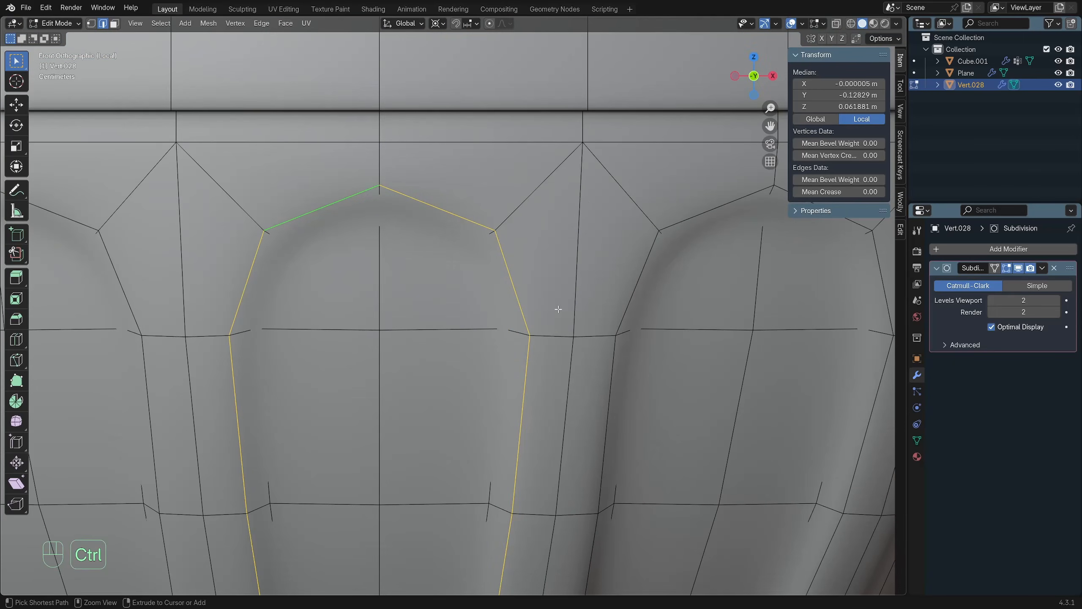
key("ctrl+b")
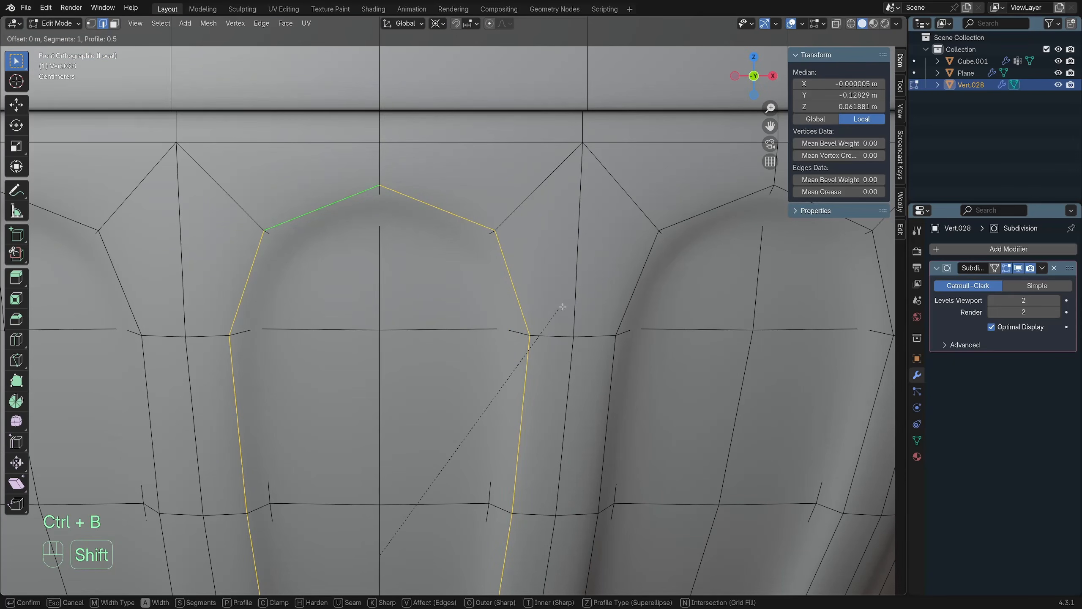
left_click(610, 276)
scroll(574, 349, "up", 7)
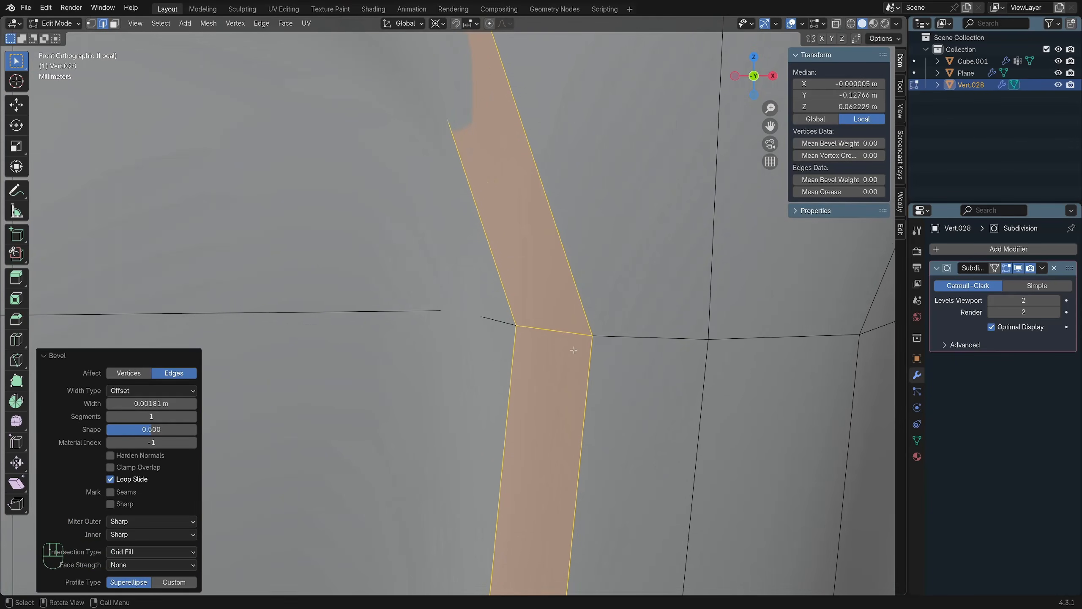
scroll(574, 350, "up", 1)
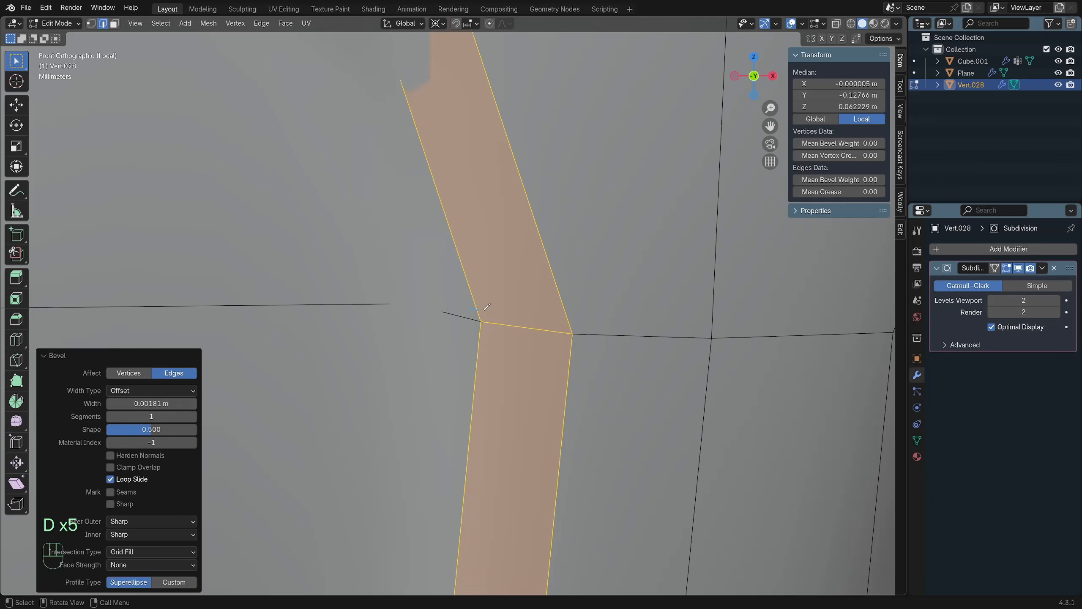
Annotate a line just above the cross edge where the flute's bevel strip bends.
left_click_drag(473, 308, 581, 326)
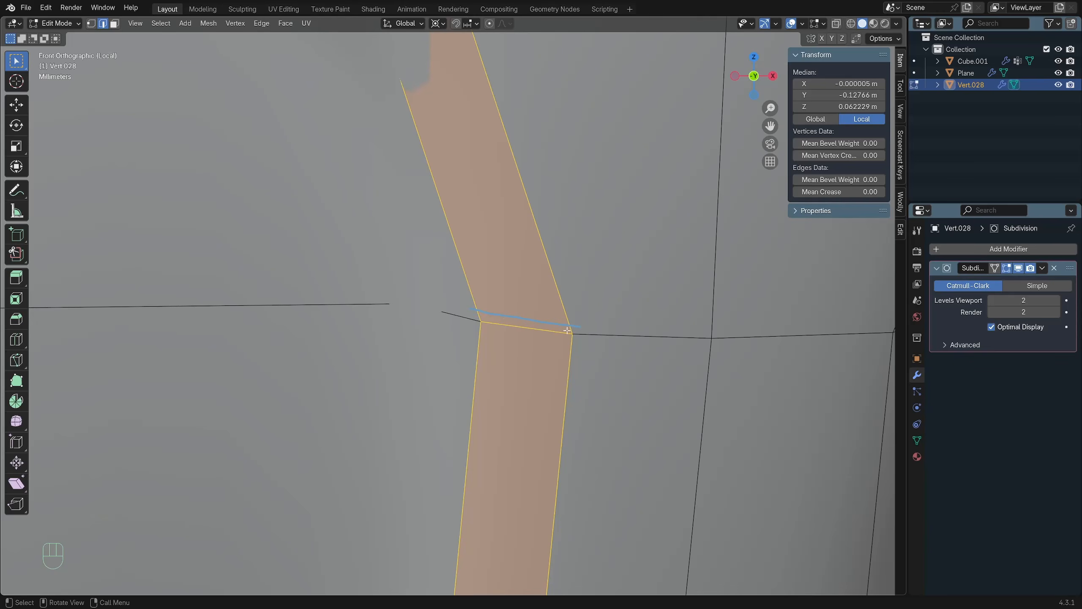
scroll(633, 353, "down", 6)
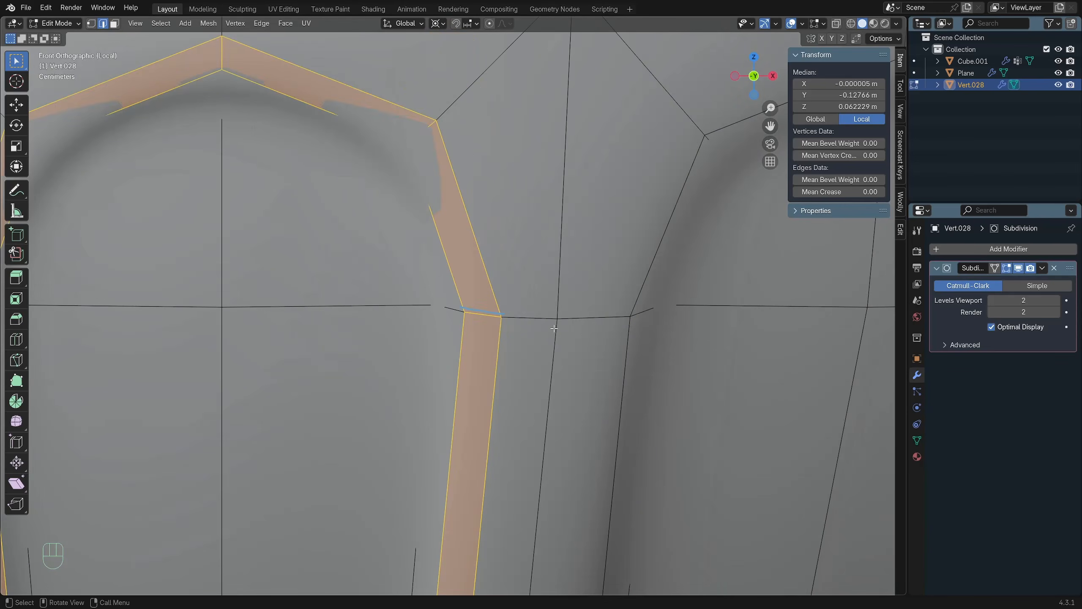
scroll(535, 318, "up", 6)
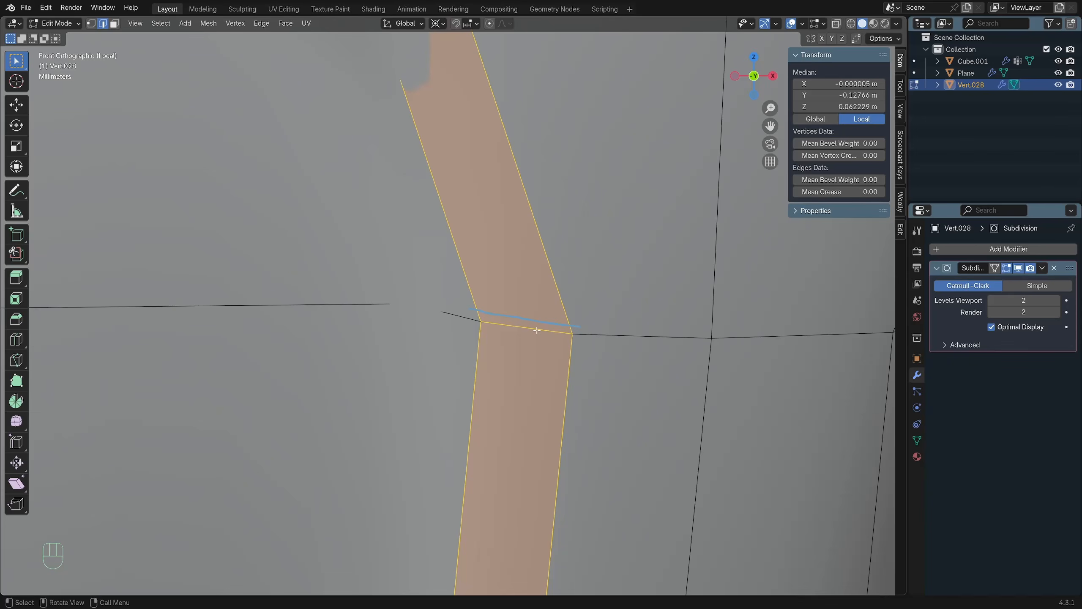
Switch Loop Slide off, on and off again for the flute's bevel to compare how the cross edge shifts.
key("F9")
left_click_drag(638, 331, 123, 298)
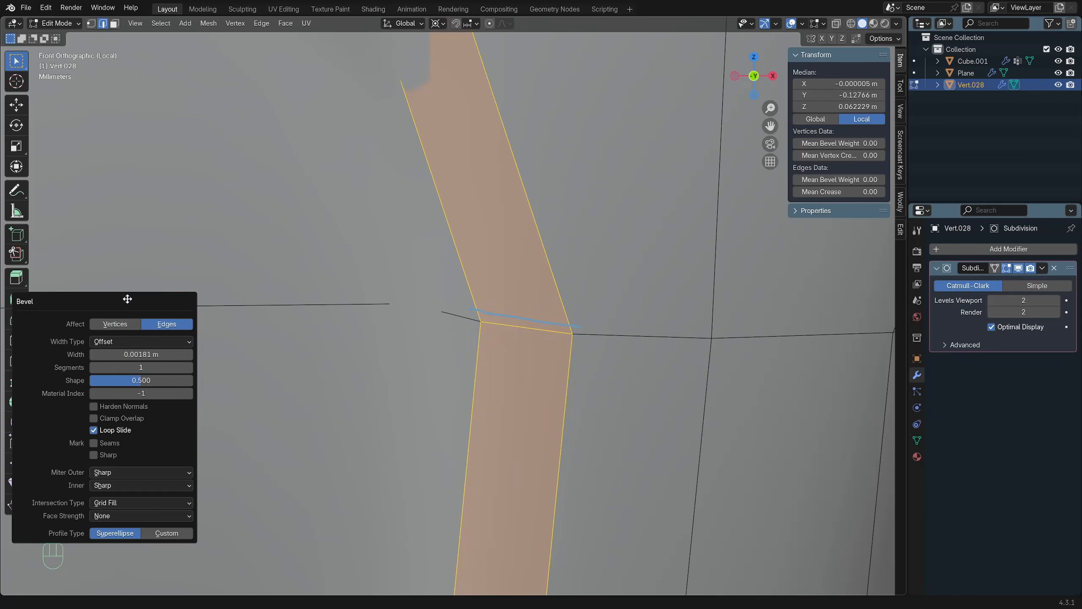
left_click(110, 430)
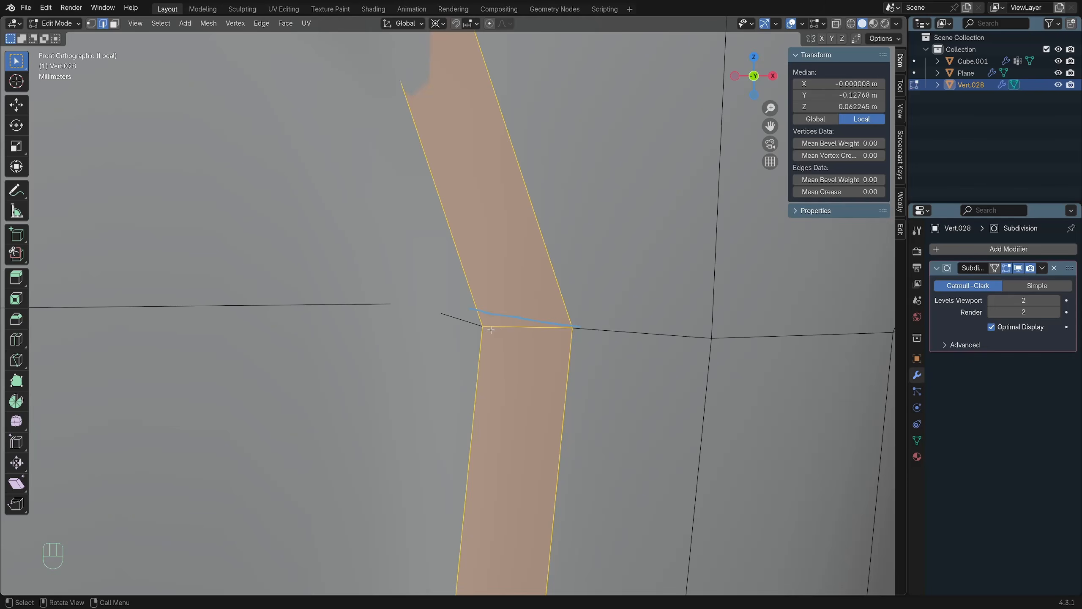
key("F9")
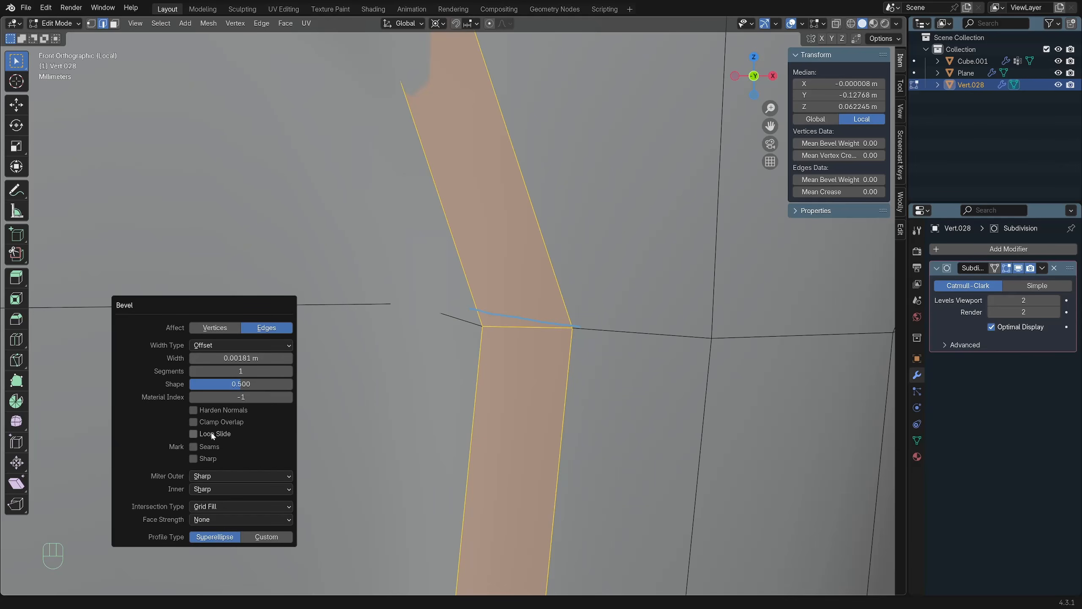
left_click(213, 434)
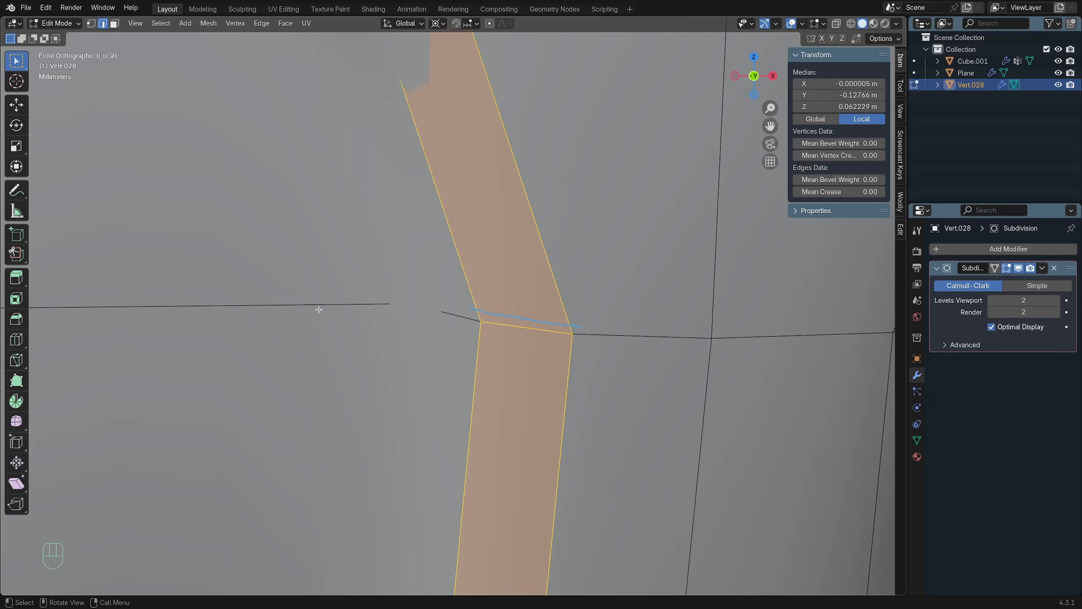
key("F9")
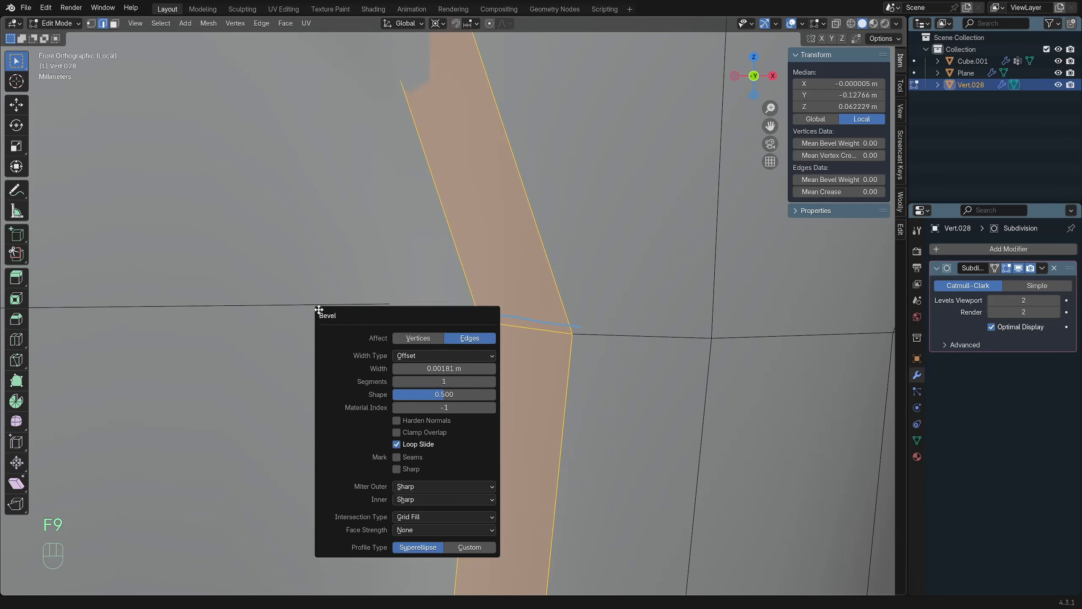
left_click(406, 447)
left_click_drag(397, 317, 297, 314)
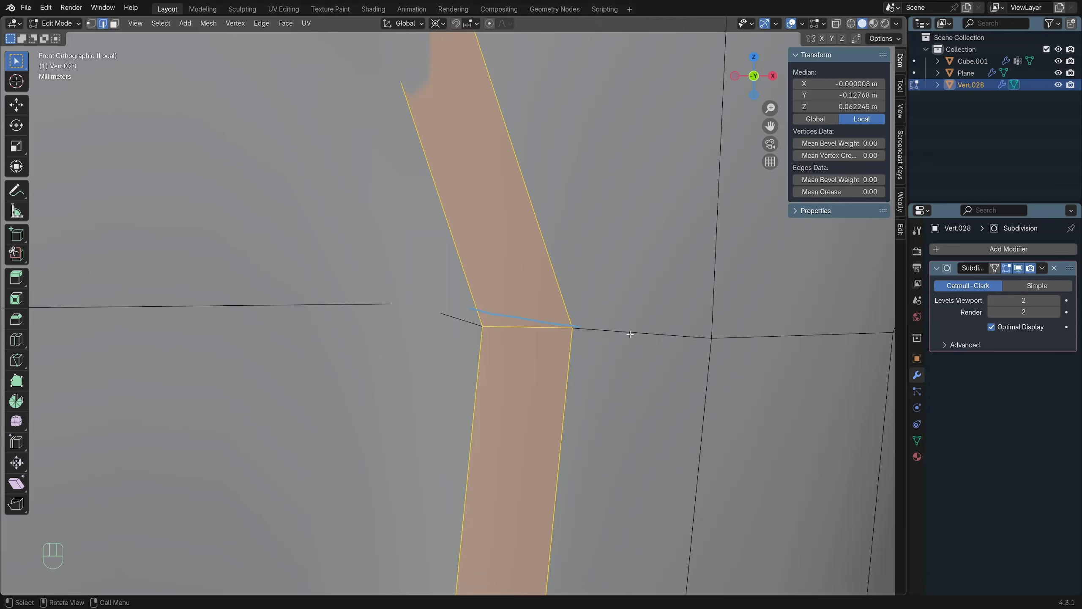
Undo the central flute's bevel and its edge loop selection.
scroll(597, 337, "down", 13)
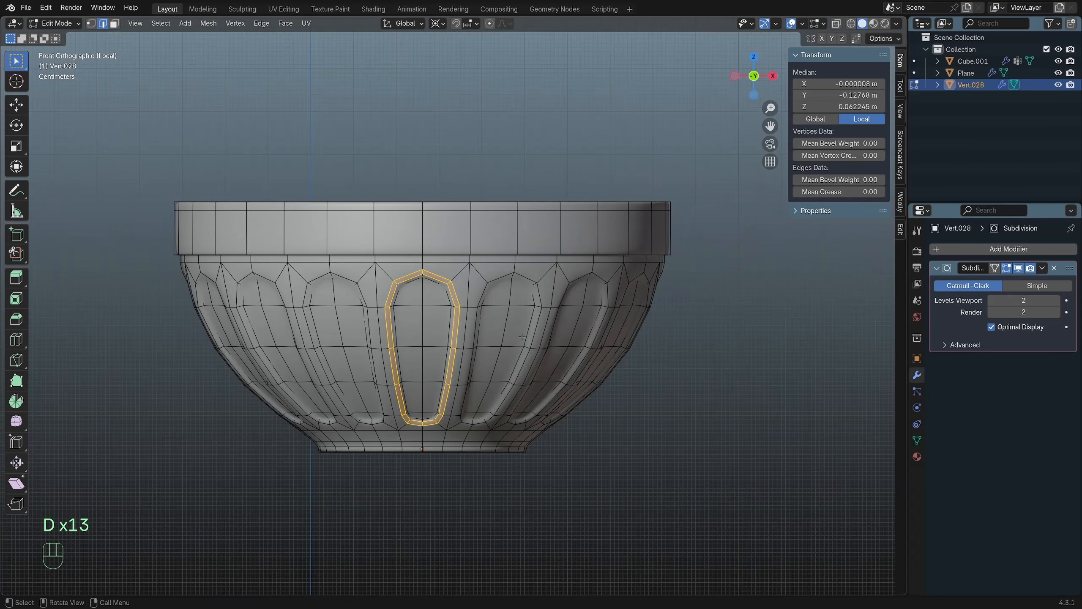
key("ctrl+z")
key("ctrl+z")
key("ctrl+z")
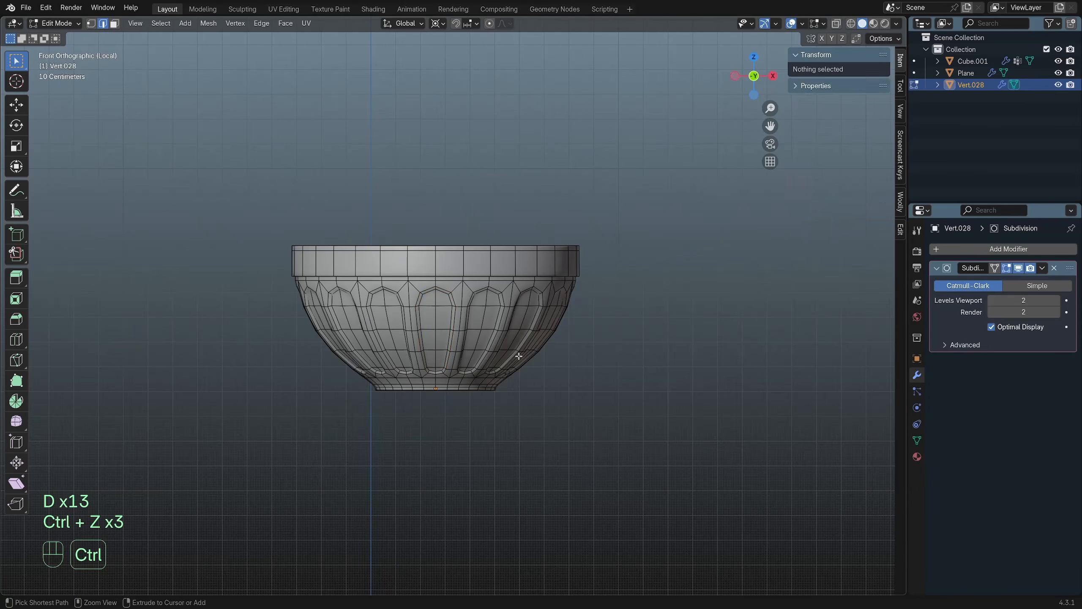
Return the bowl to Object Mode, then hide it and exit local view.
scroll(519, 356, "up", 4)
key("Tab")
scroll(519, 356, "down", 4)
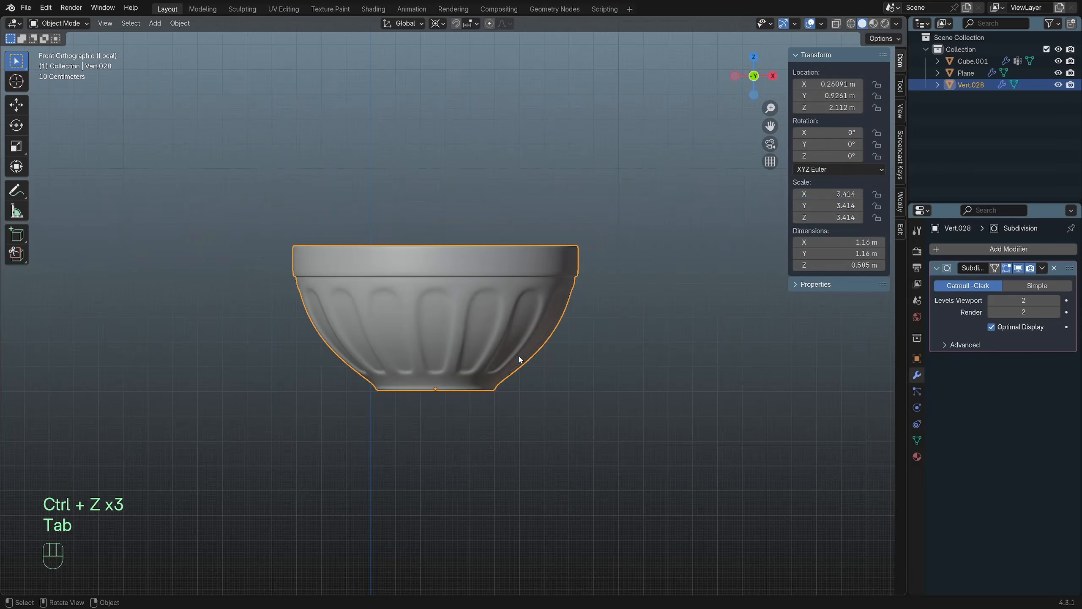
middle_click_drag(519, 355, 493, 370)
scroll(467, 337, "up", 4)
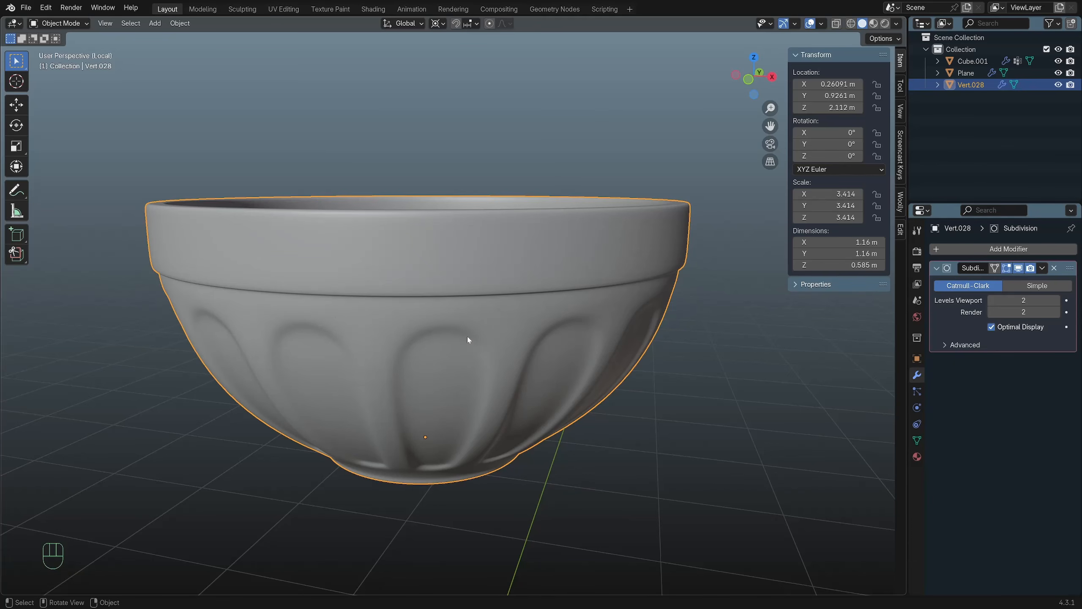
scroll(468, 338, "down", 7)
key("h")
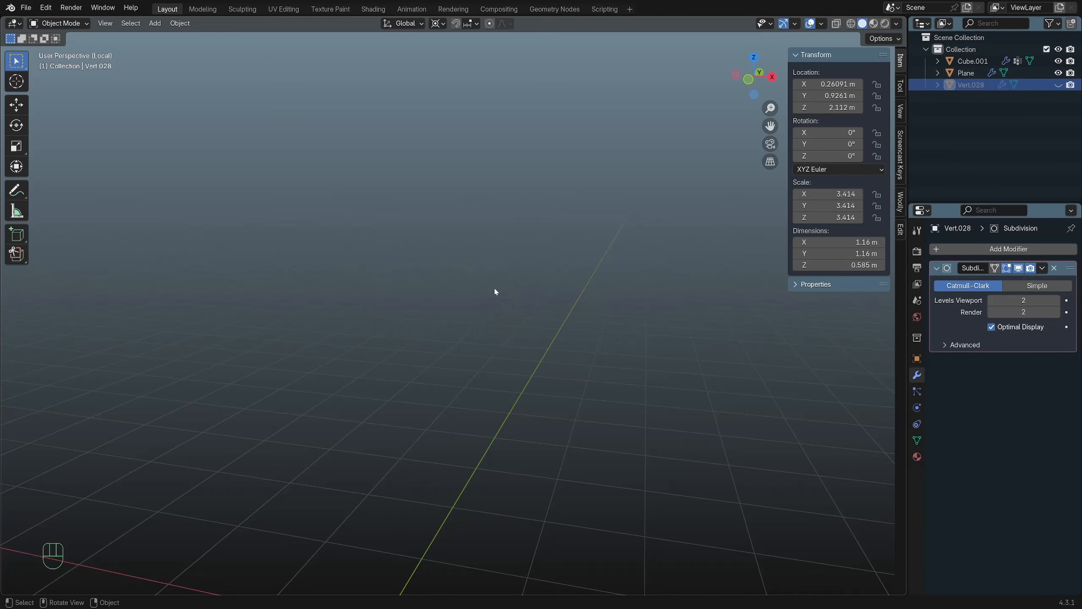
key("KP_Divide")
Copy the recessed frame's modifiers onto the cube.
left_click(457, 323)
scroll(981, 524, "down", 2)
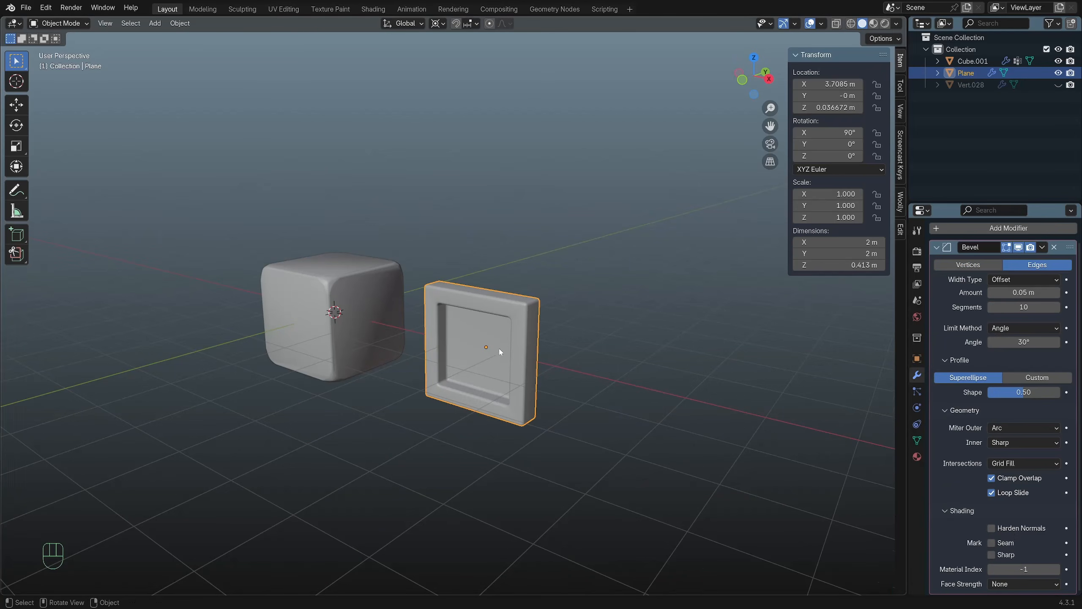
scroll(319, 281, "up", 3)
left_click(237, 295)
left_click(545, 302, "shift")
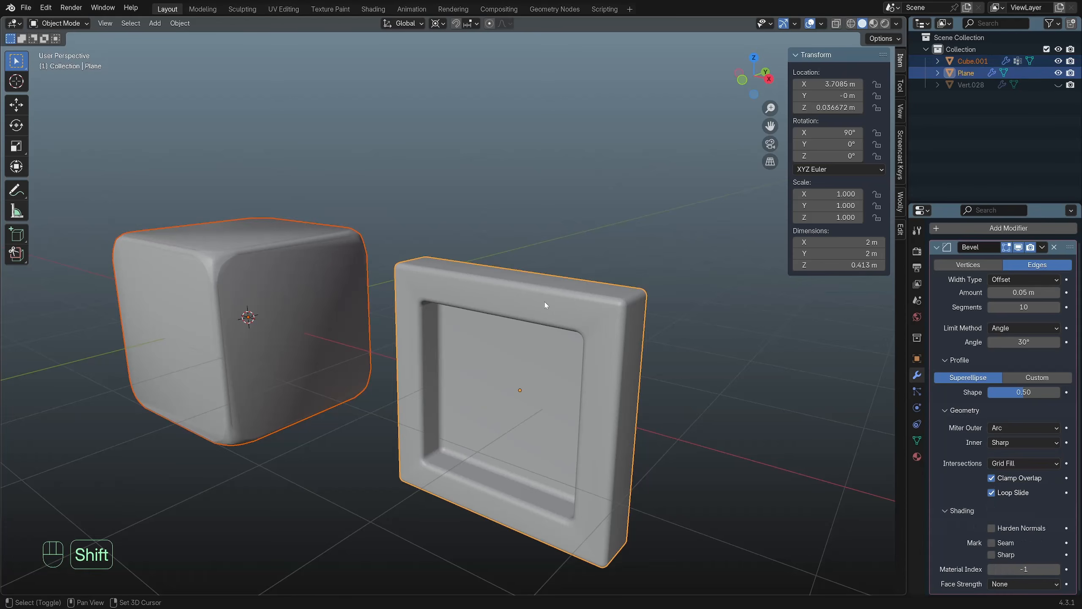
key("q")
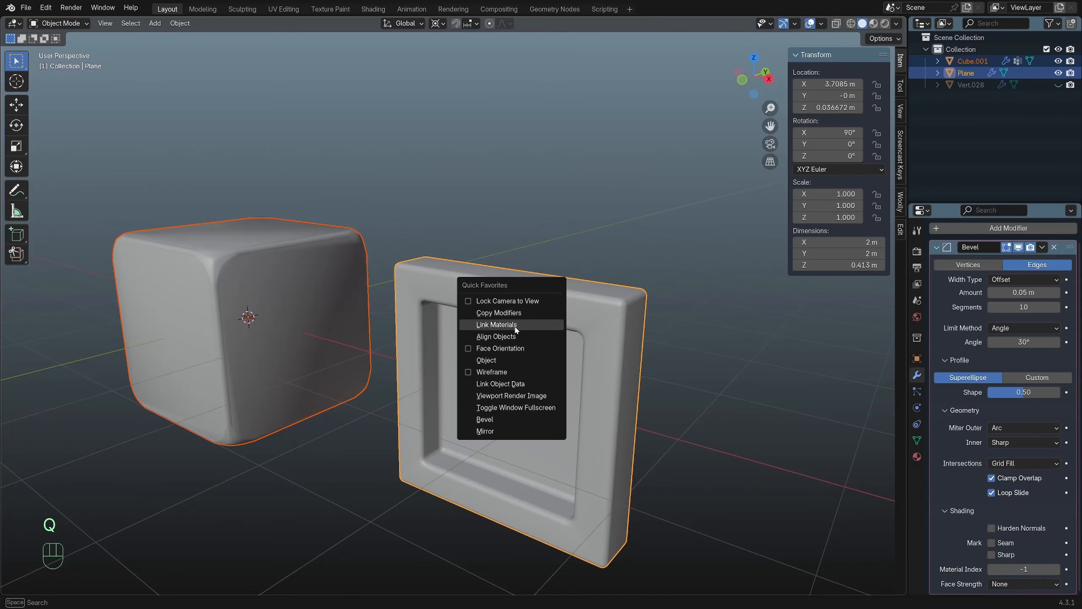
left_click(511, 313)
left_click(260, 280)
middle_click_drag(260, 280, 405, 334, "shift")
scroll(405, 334, "down", 6)
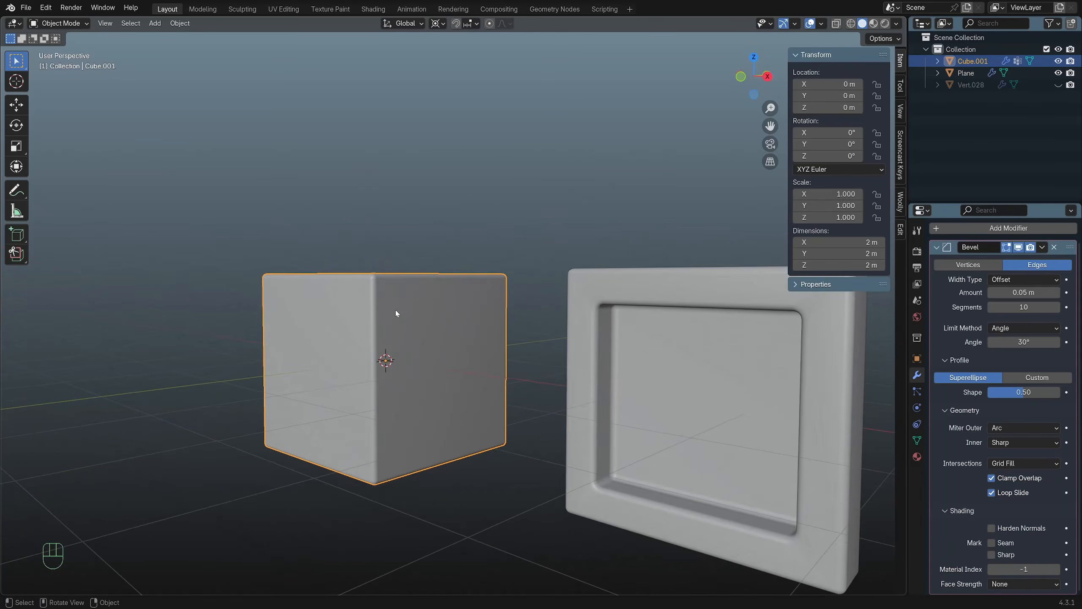
Set the cube's Bevel modifier to 2 segments, undoing and redoing the change to compare the shading.
left_click(478, 399)
mouse_move(473, 400)
middle_mouse_down()
mouse_move(446, 377)
mouse_move(459, 371)
mouse_move(468, 433)
mouse_move(472, 401)
middle_mouse_up()
scroll(472, 370, "up", 4)
left_click(472, 371)
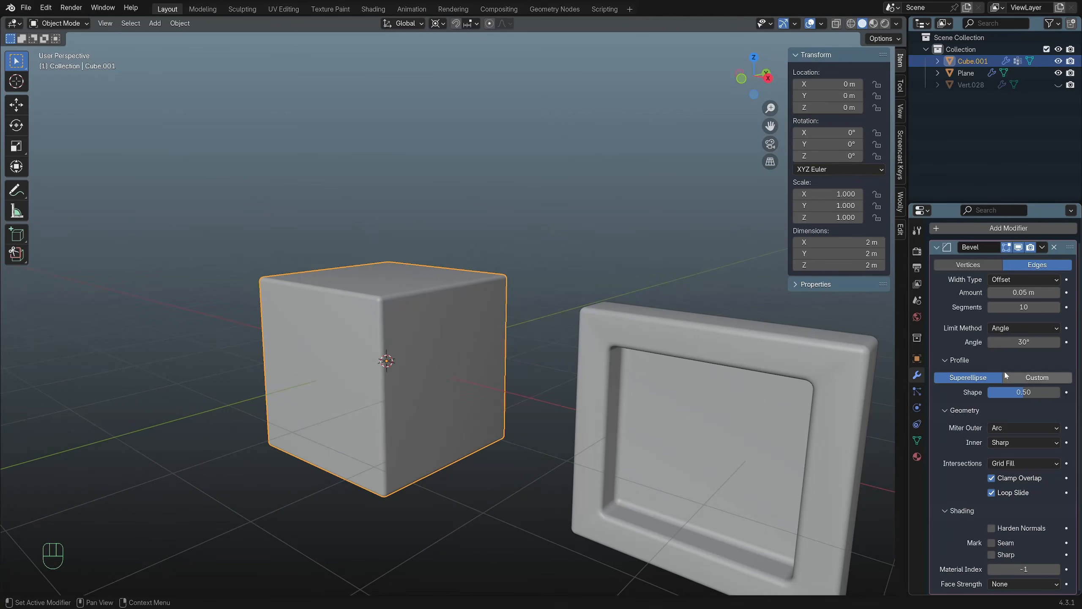
scroll(440, 337, "up", 4)
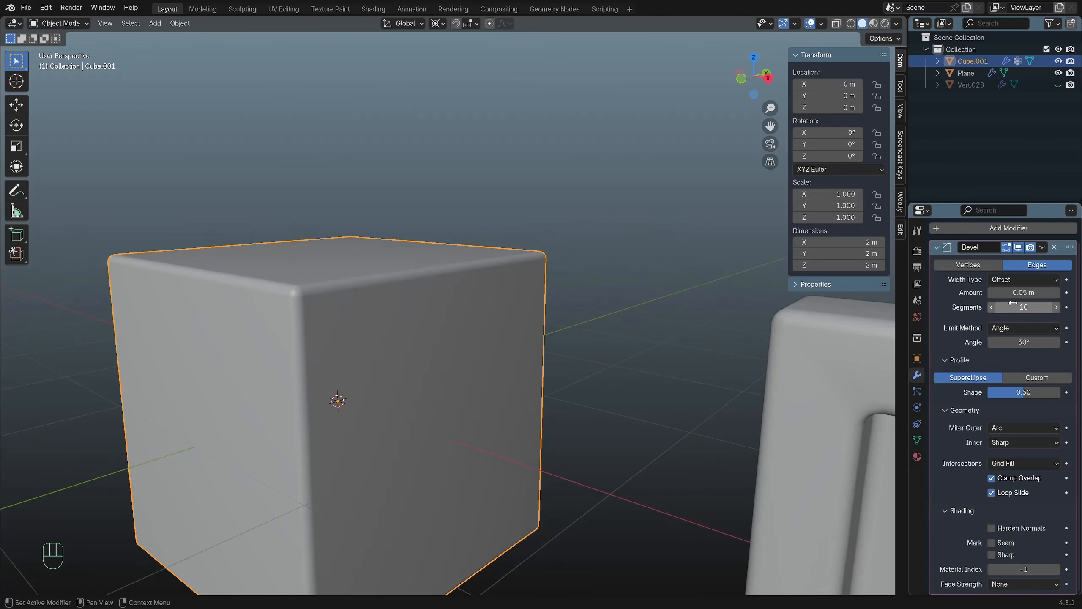
left_click(1028, 309)
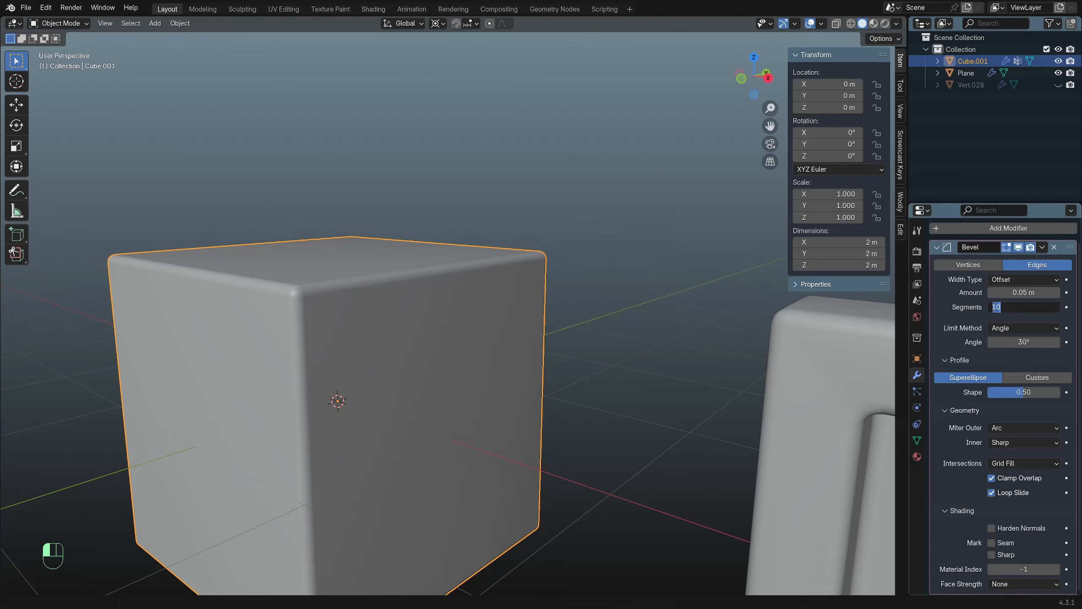
type("2")
key("Return")
scroll(511, 422, "down", 3)
key("ctrl+z")
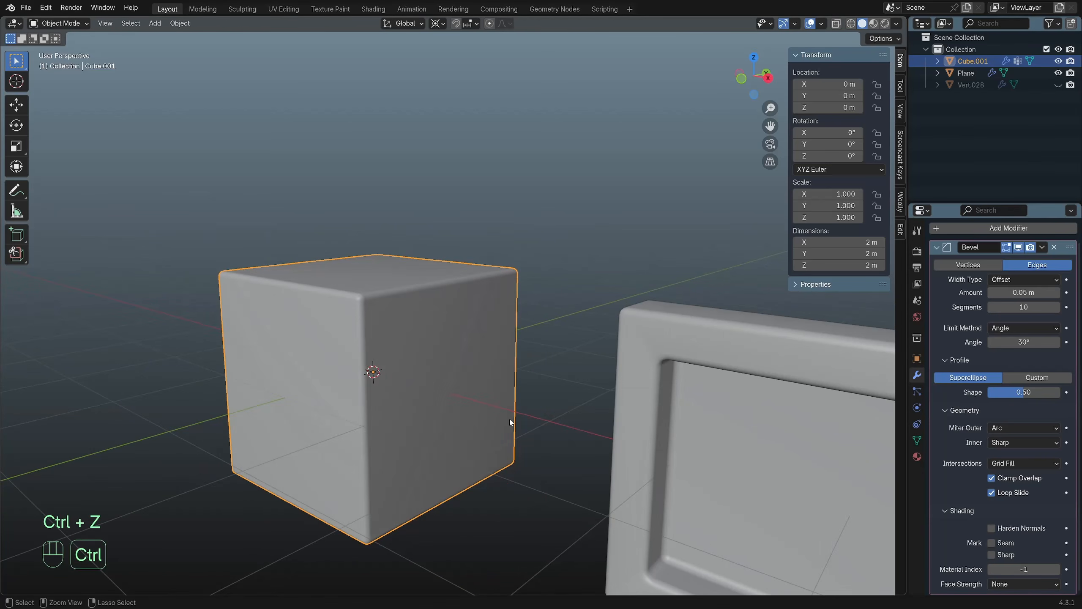
key("ctrl+shift+z")
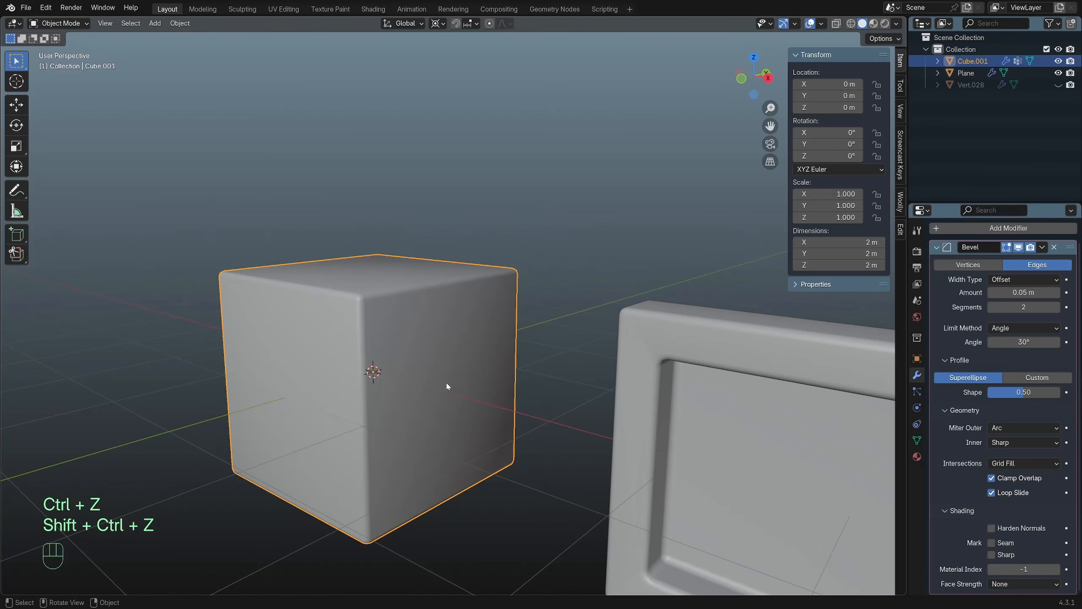
Annotate the cube with a large loop around it, short strokes at its front upper edge and a small circle on its top.
middle_click_drag(465, 399, 535, 406, "shift")
scroll(535, 406, "up", 1)
scroll(534, 405, "down", 1)
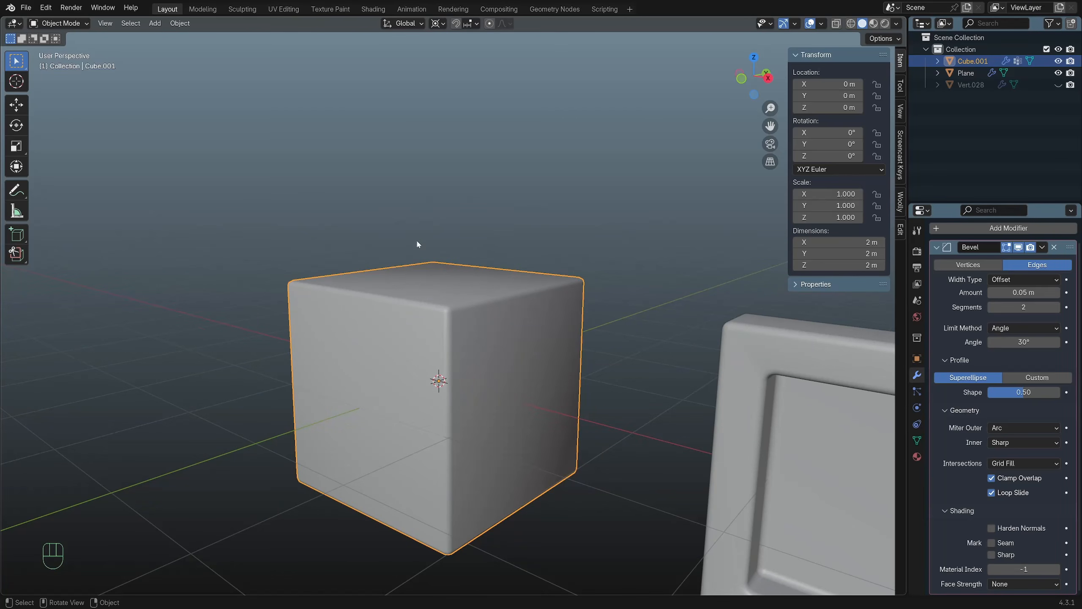
mouse_move(404, 197)
left_mouse_down()
mouse_move(720, 235)
mouse_move(239, 147)
left_mouse_up()
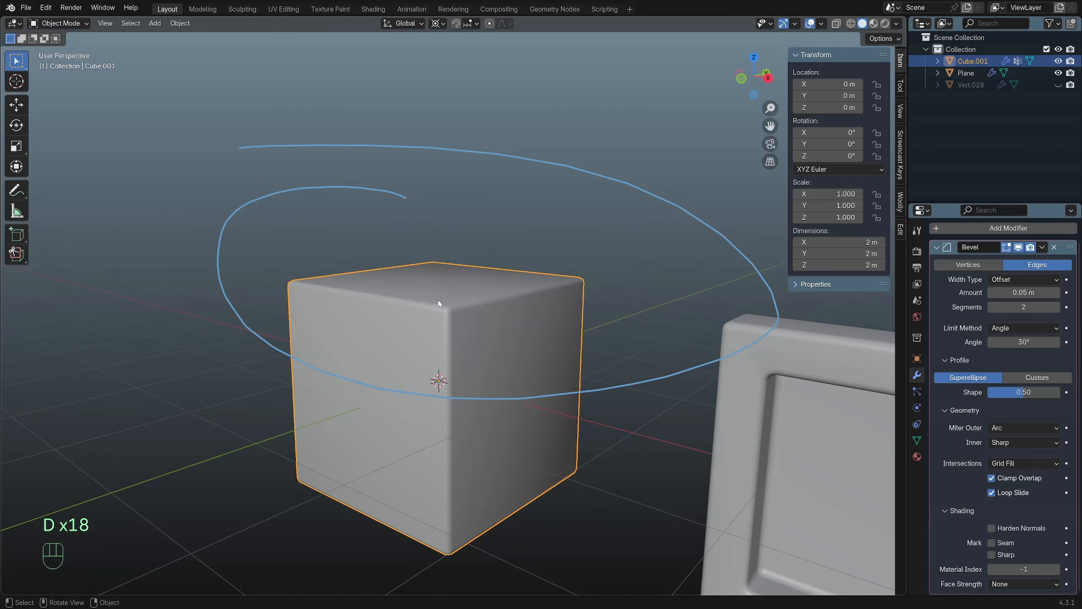
left_click_drag(405, 316, 484, 314)
left_click_drag(405, 298, 467, 295)
mouse_move(386, 278)
left_mouse_down()
mouse_move(429, 277)
mouse_move(381, 267)
mouse_move(412, 245)
left_mouse_up()
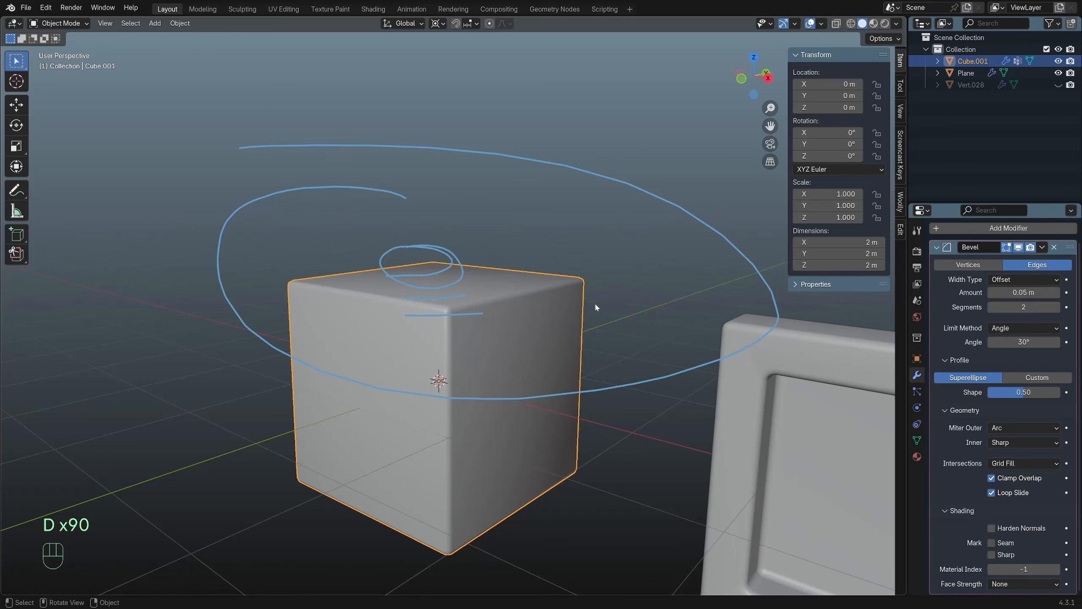
Enable Harden Normals on the cube's bevel, comparing it with the option off, and erase the annotations.
left_click(991, 528)
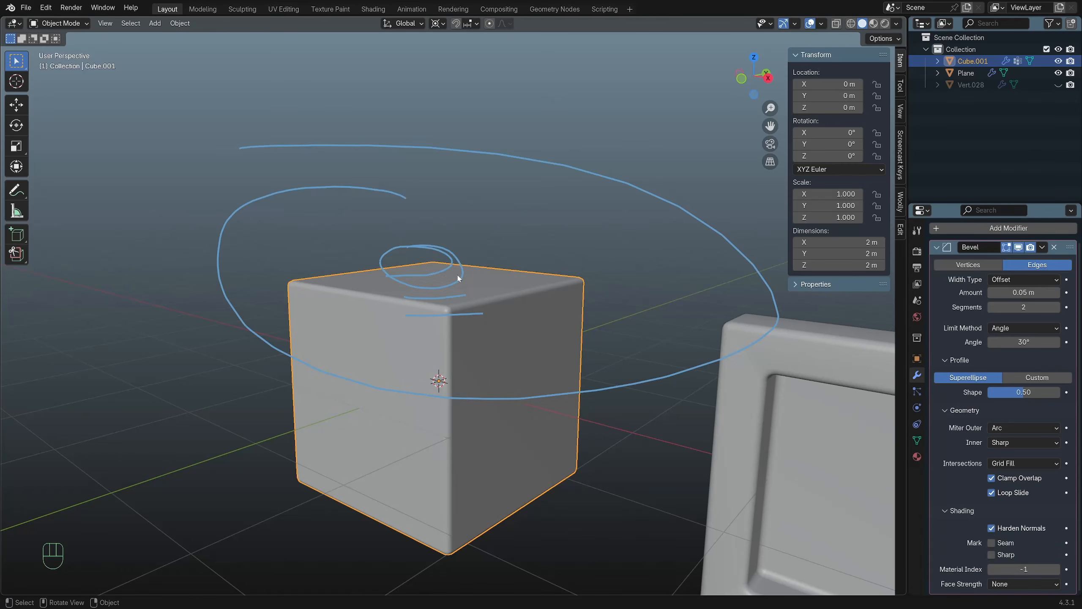
left_click(991, 527)
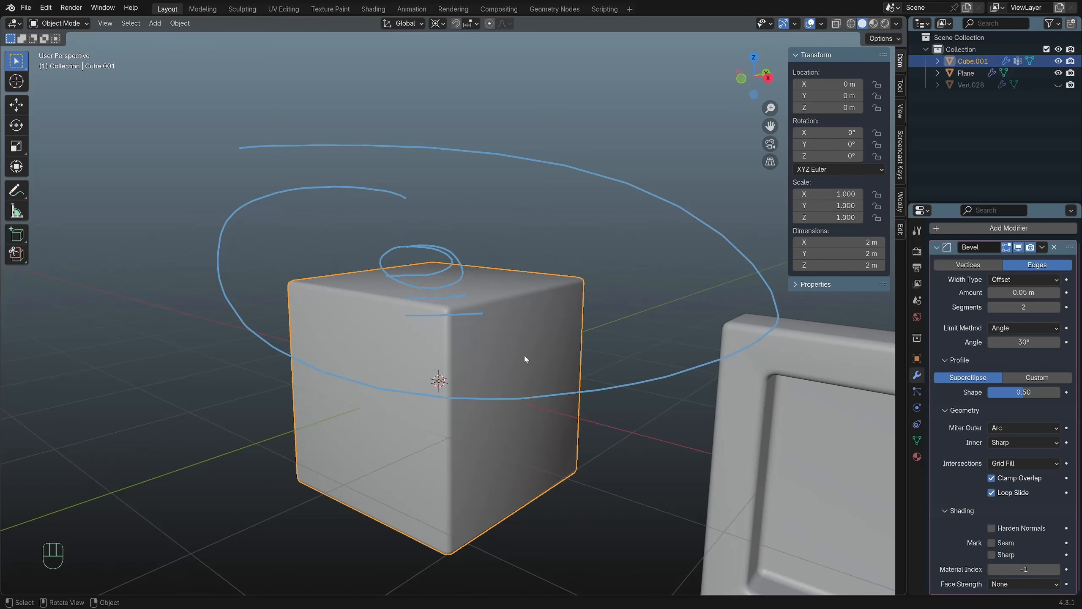
left_click(991, 528)
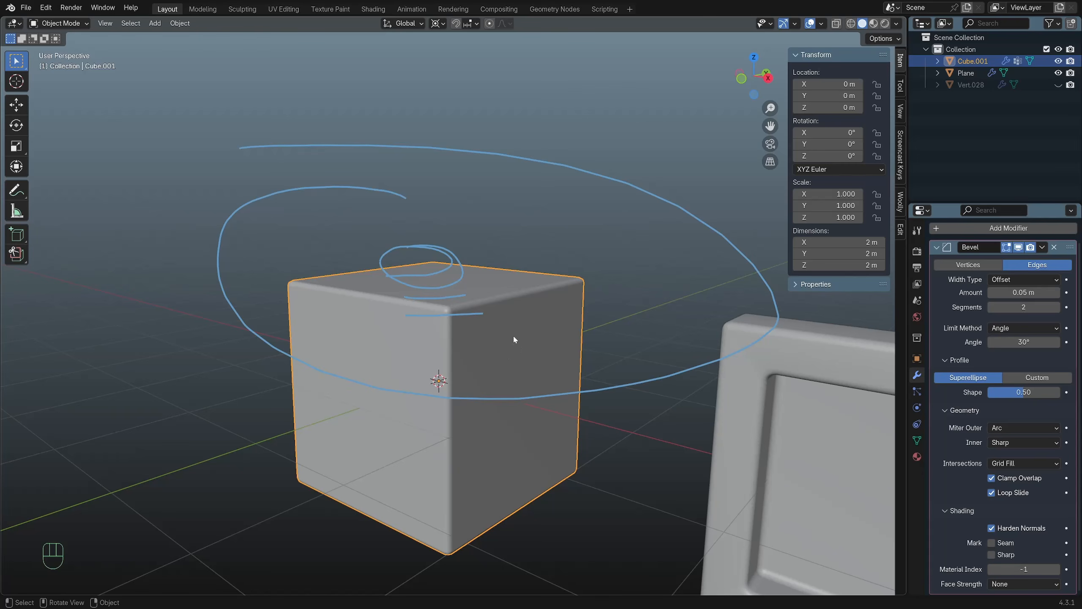
mouse_move(391, 201)
right_mouse_down()
mouse_move(297, 150)
mouse_move(218, 220)
mouse_move(703, 191)
mouse_move(635, 304)
mouse_move(656, 362)
mouse_move(577, 442)
right_mouse_up()
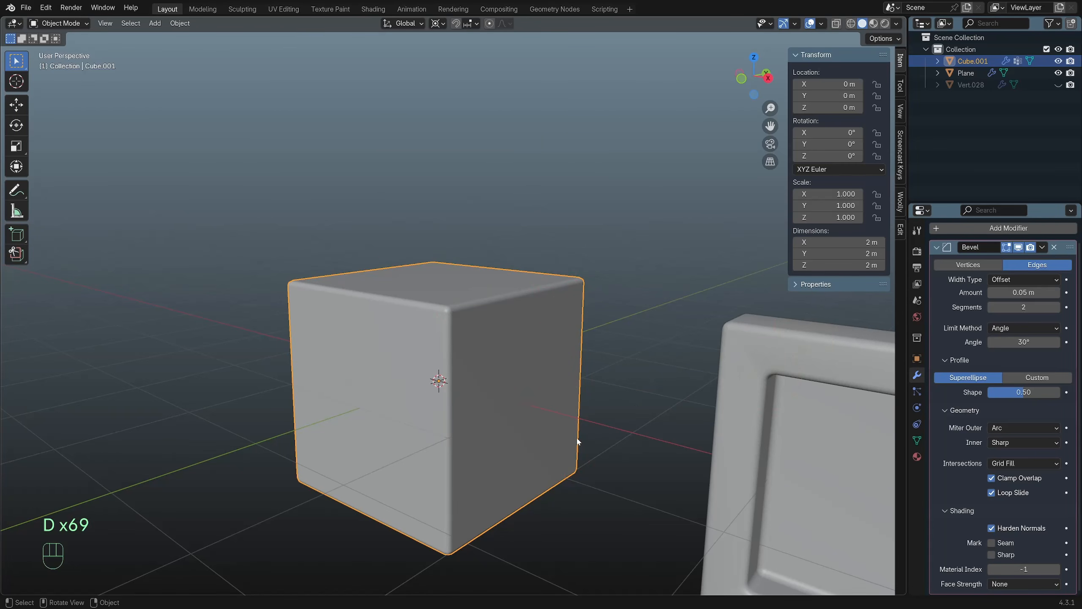
Switch the cube's Harden Normals off and back on to compare the shading around the bevelled corner.
scroll(584, 441, "up", 2)
left_click(992, 528)
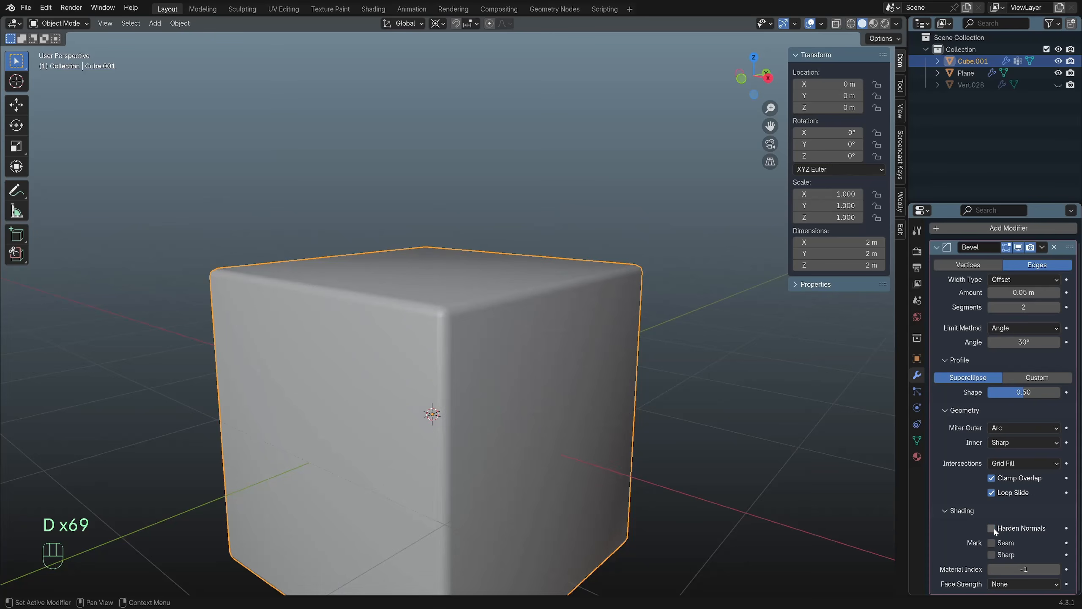
mouse_move(464, 428)
middle_mouse_down()
mouse_move(427, 411)
mouse_move(437, 435)
mouse_move(452, 431)
middle_mouse_up()
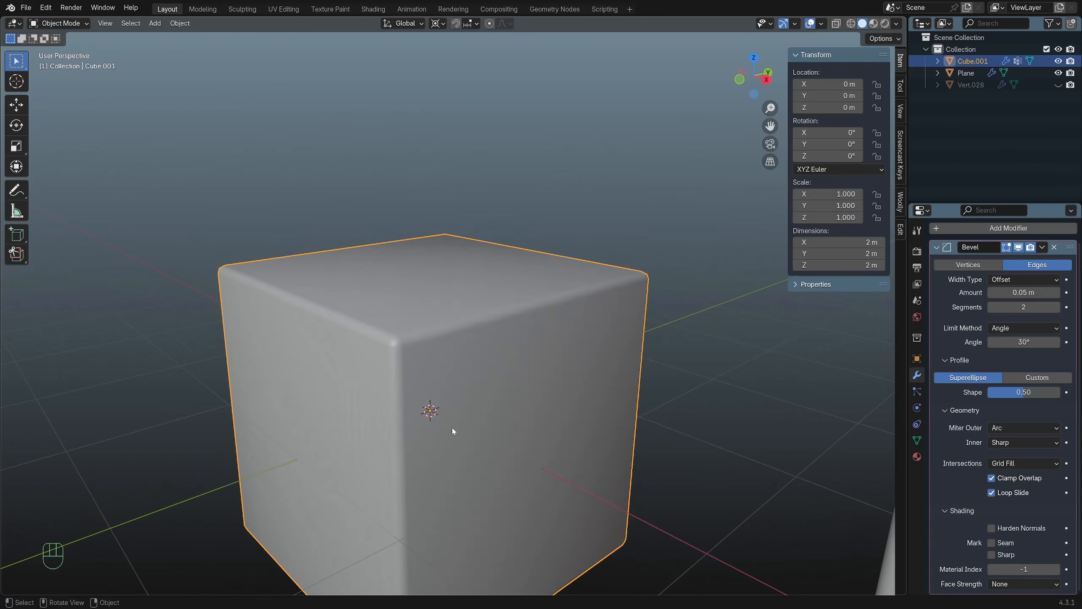
left_click(992, 528)
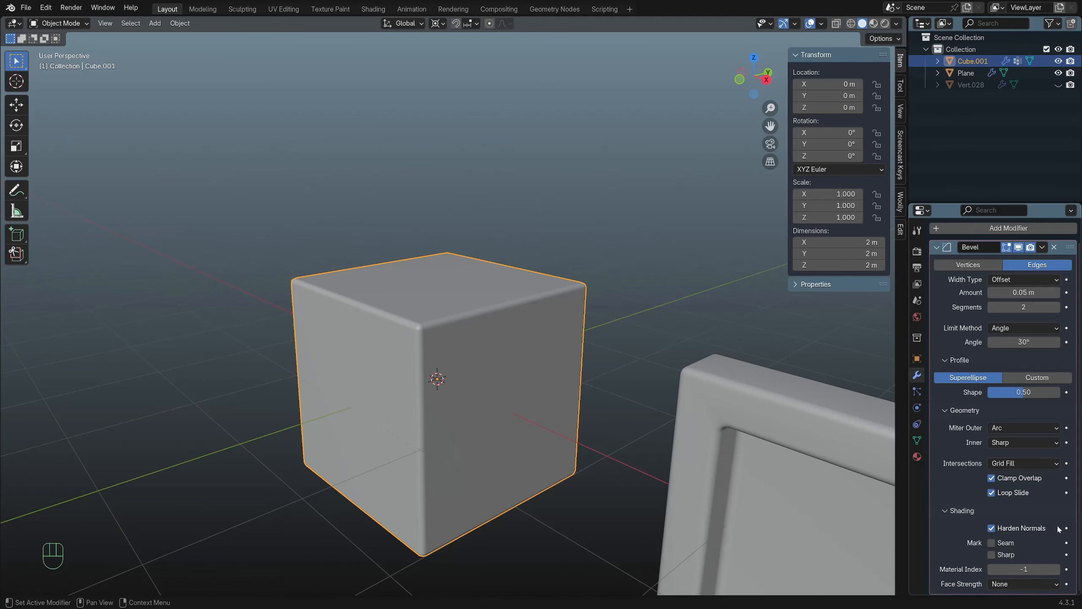
Set the Material Index of the cube's Bevel modifier to 0.
scroll(469, 359, "up", 3)
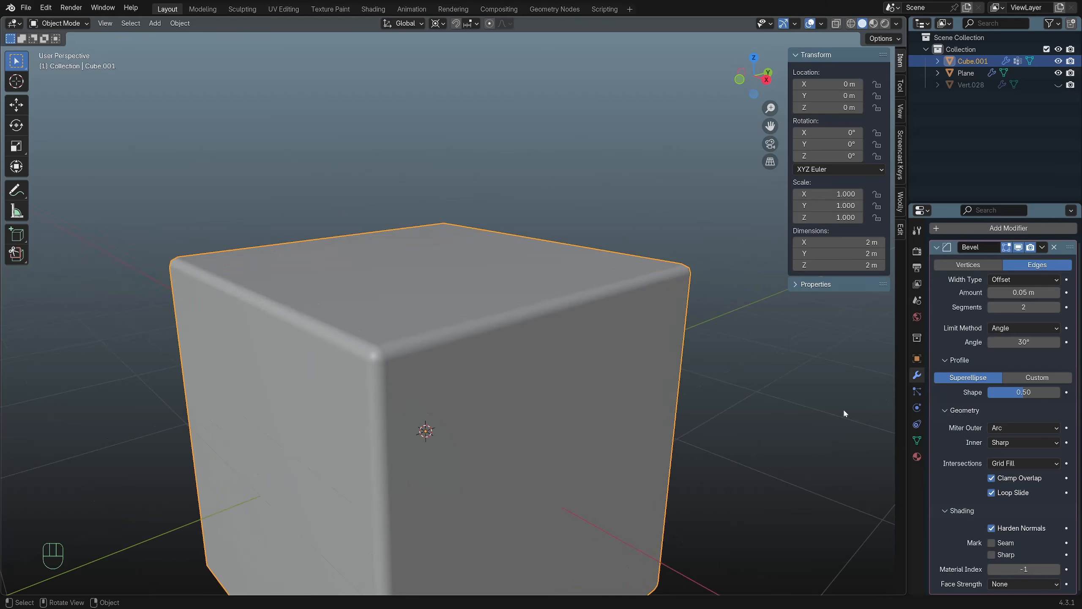
left_click(1056, 570)
left_click(1057, 569)
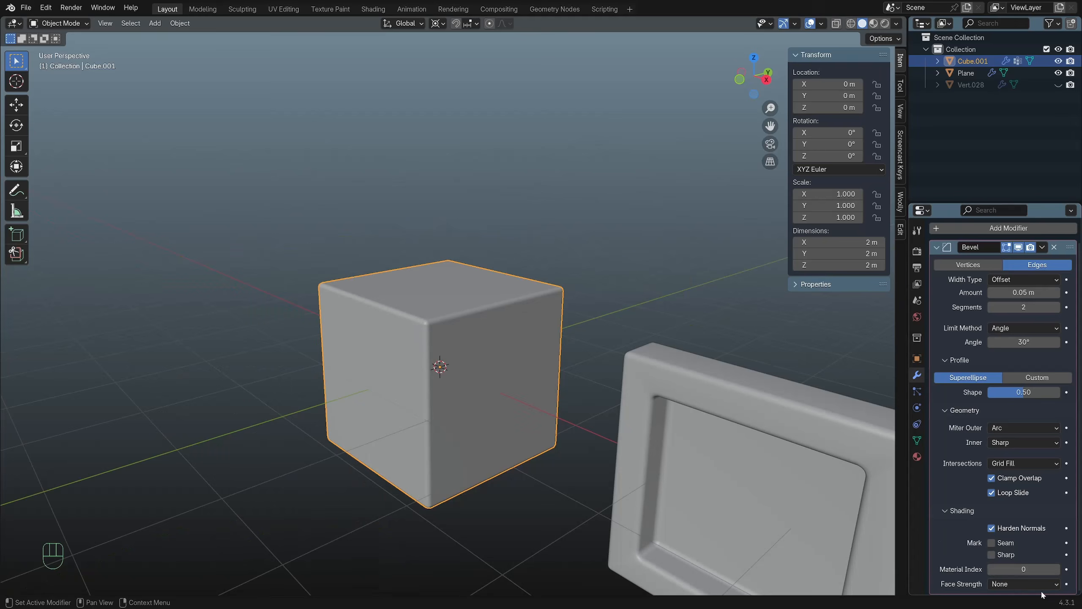
Review the Face Strength choices of the cube's Bevel modifier and remove the modifier.
left_click(1020, 583)
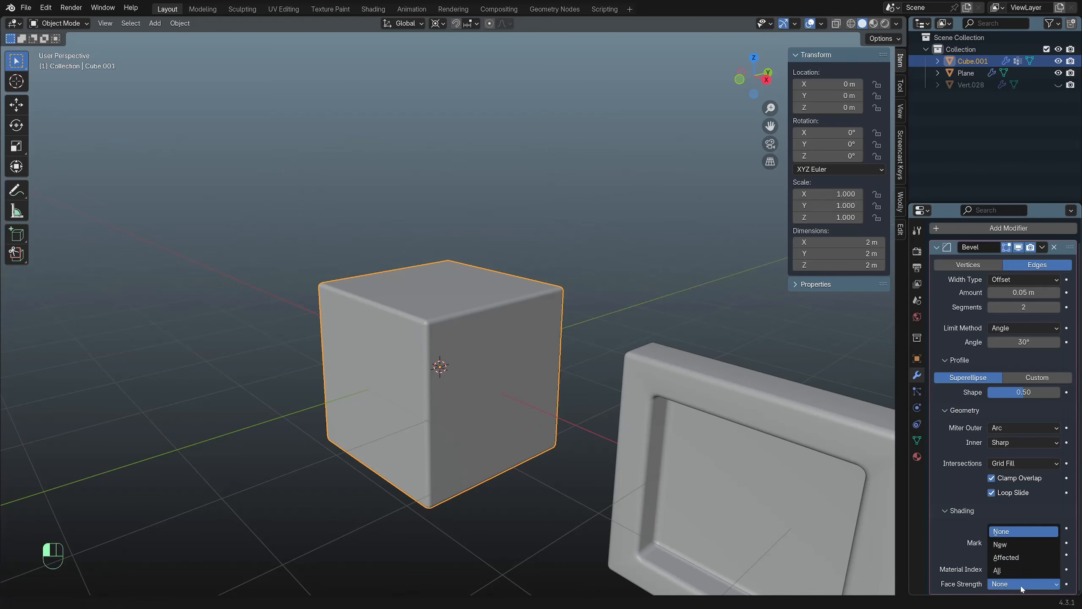
left_click(1021, 581)
scroll(999, 551, "up", 1)
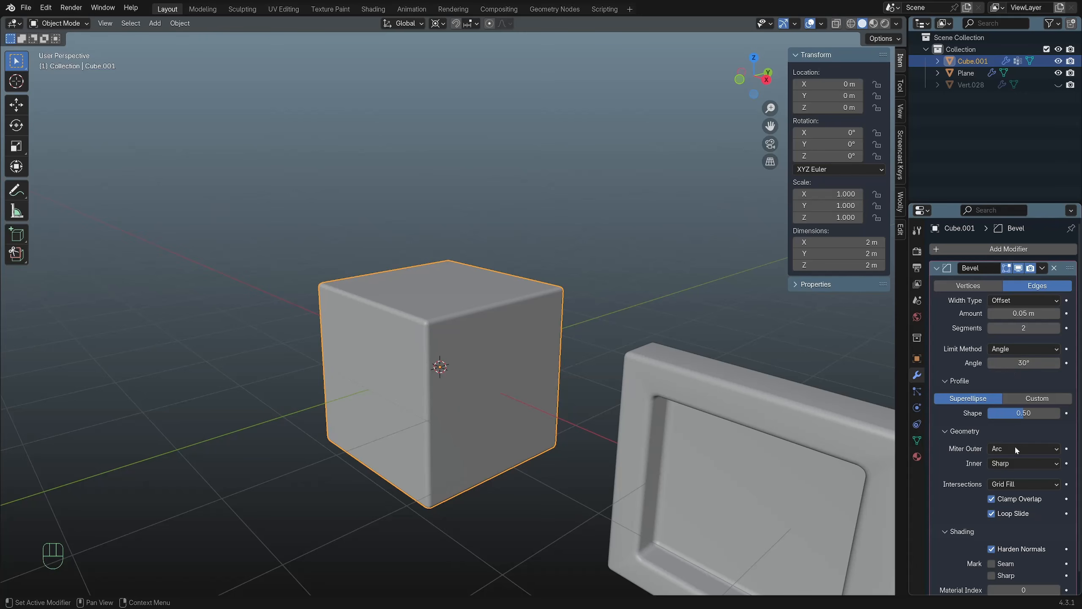
scroll(424, 400, "down", 4)
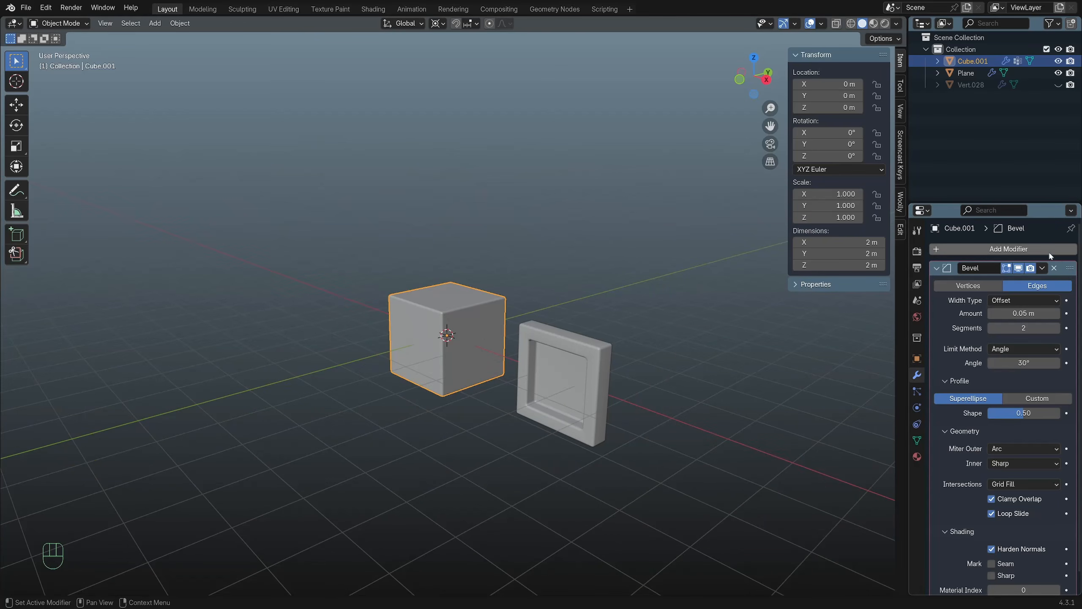
left_click(1054, 268)
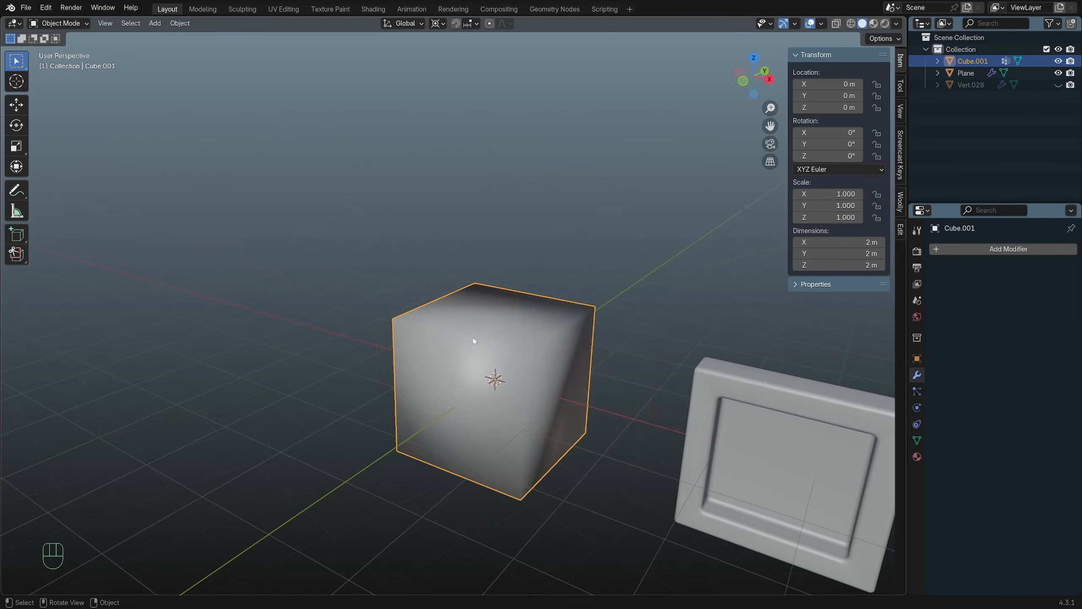
Bevel all of the cube's edges in Edit Mode with 5 segments and a width of about 0.16 m.
key("Tab")
scroll(449, 365, "up", 5)
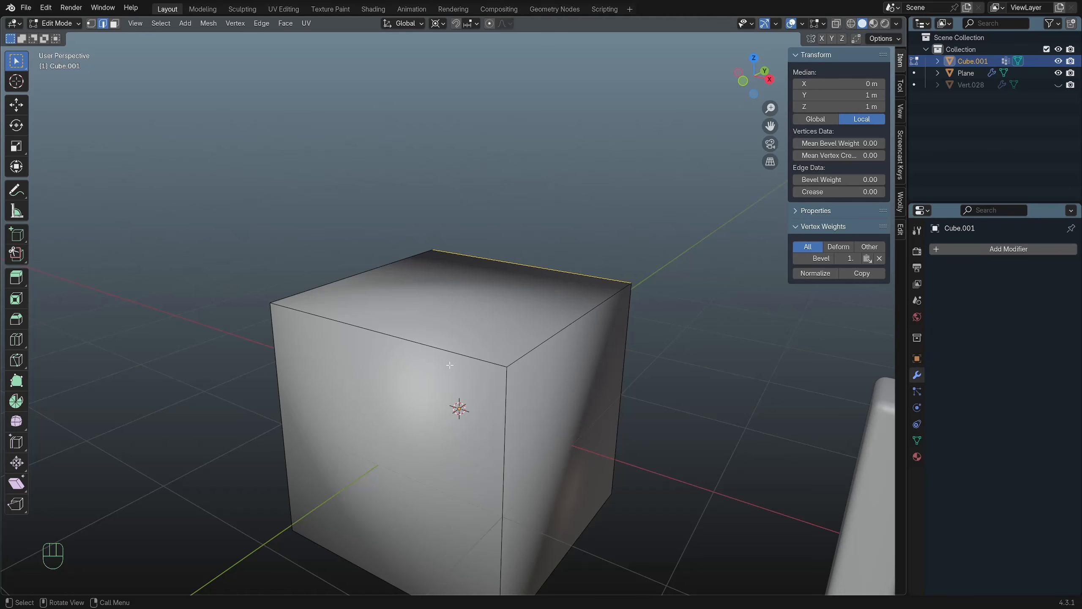
key("a")
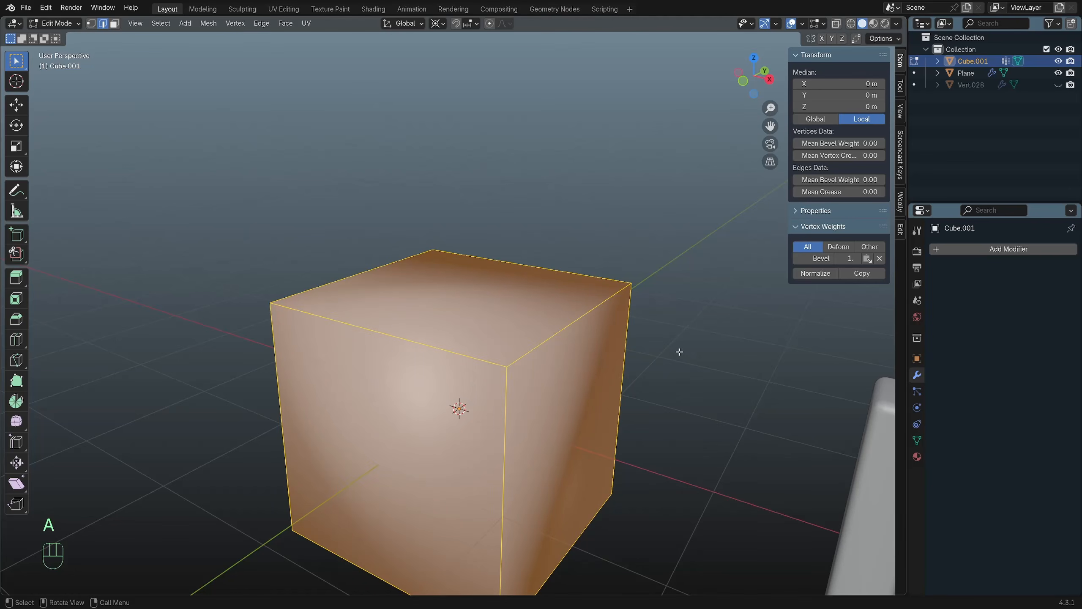
key("ctrl+b")
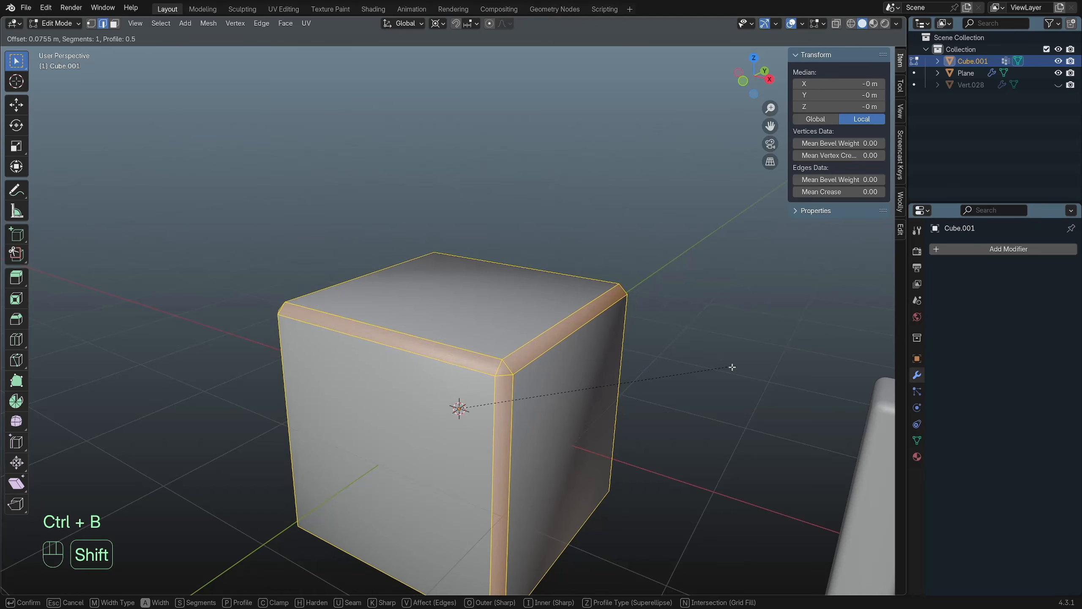
scroll(738, 370, "up", 3)
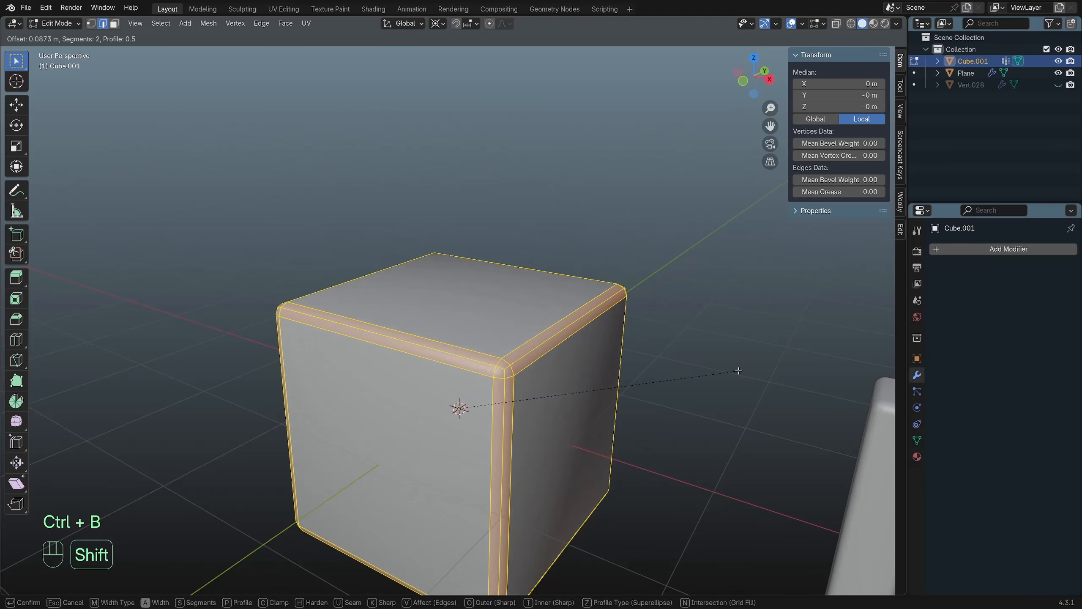
scroll(741, 372, "up", 1)
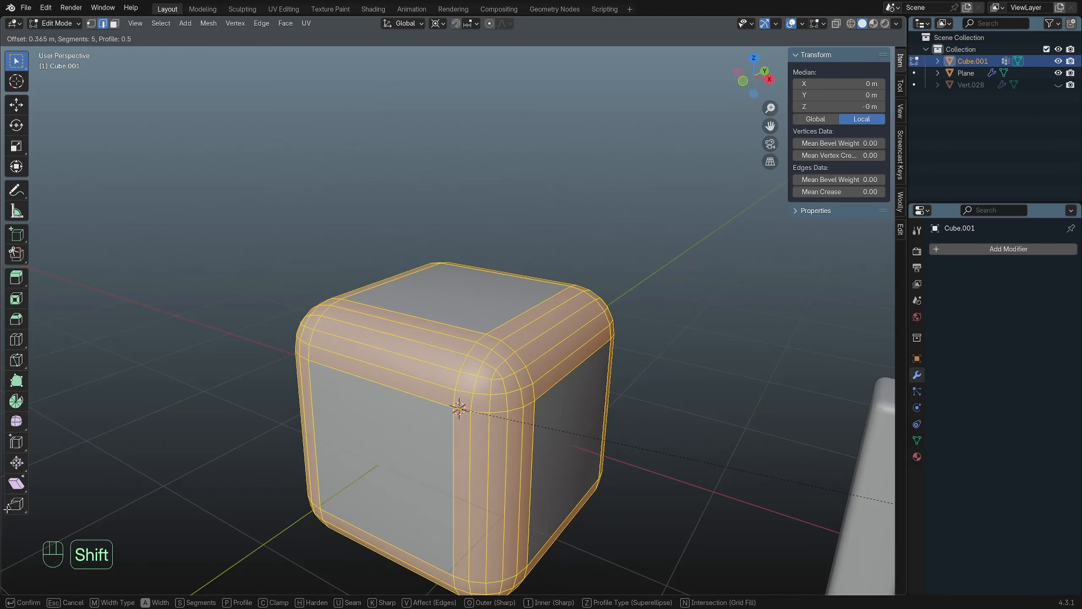
left_click(779, 468)
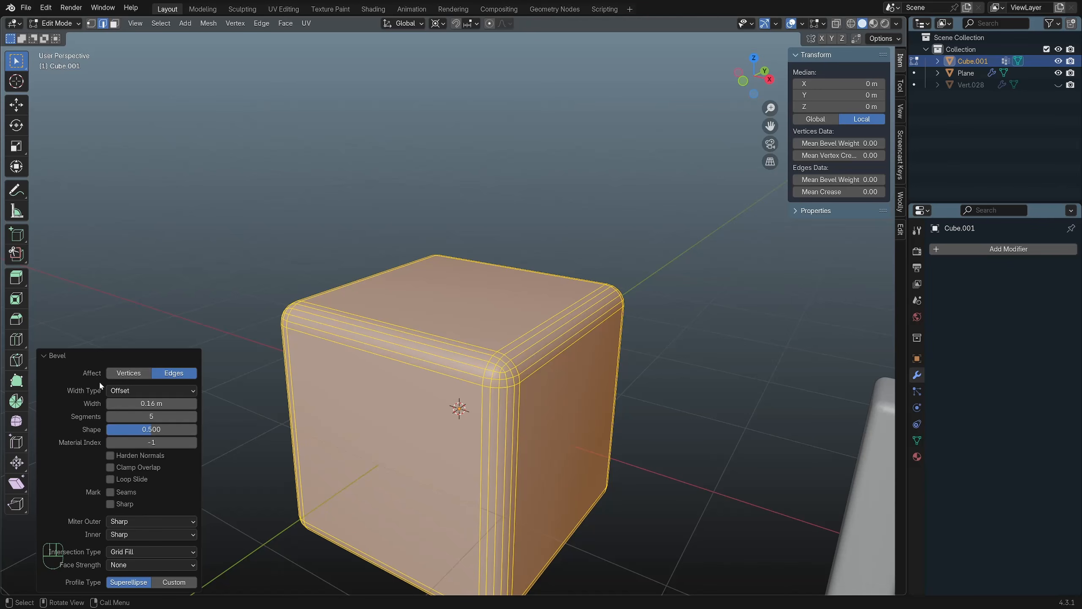
mouse_move(151, 403)
left_mouse_down()
mouse_move(130, 404)
mouse_move(151, 404)
left_mouse_up()
Enable Harden Normals on the all-edge bevel, comparing the shading with the option off.
left_click(133, 456)
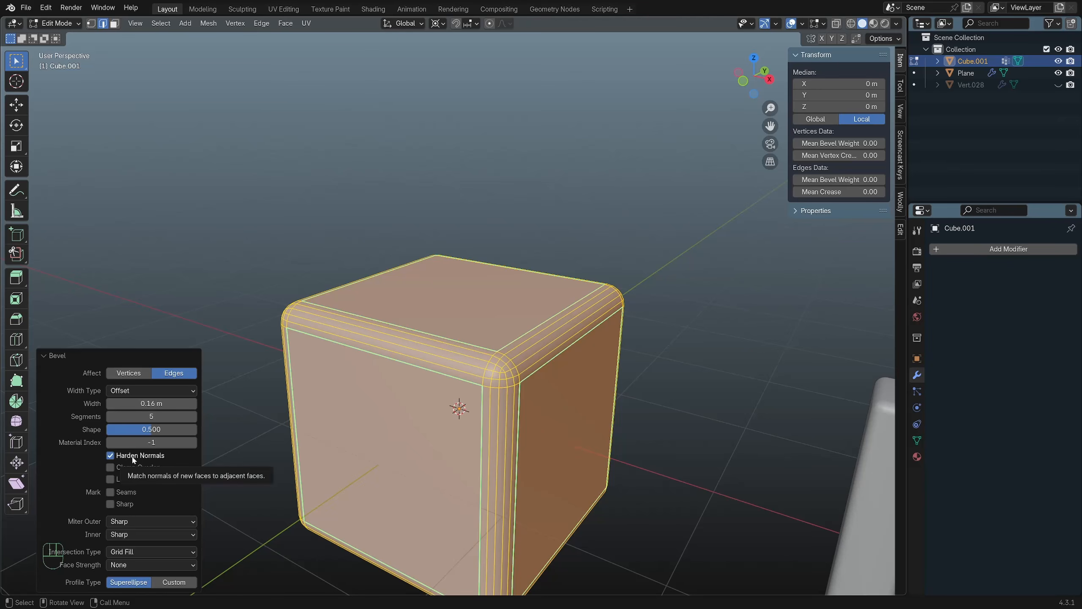
left_click(110, 455)
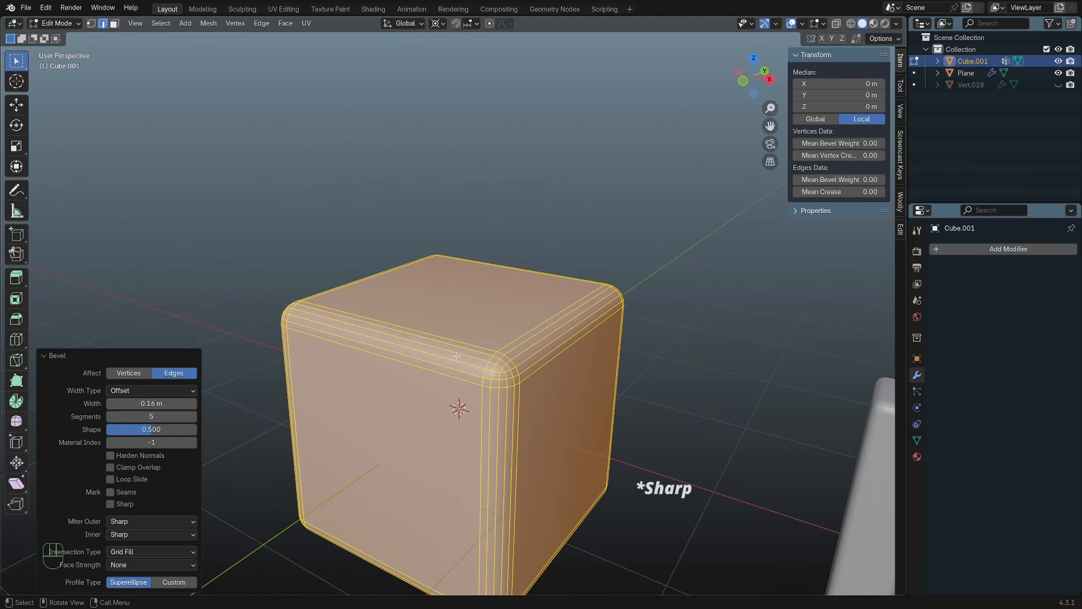
scroll(242, 427, "up", 3)
left_click(111, 456)
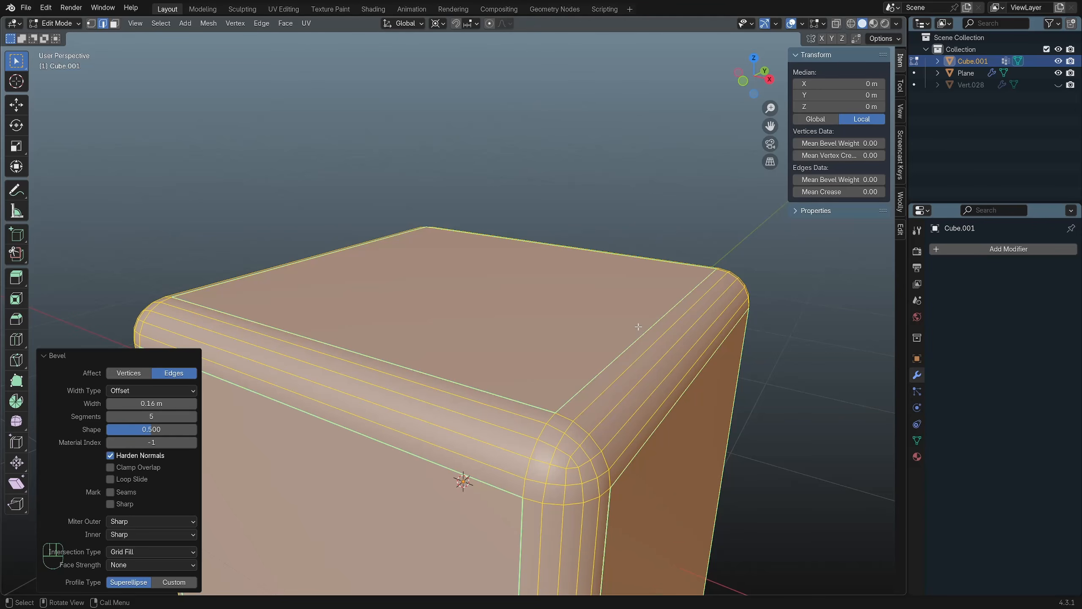
Enable Clamp Overlap and raise the bevel width to about 1.78 m and 2.25 m, comparing the shape with clamping off.
left_click(137, 469)
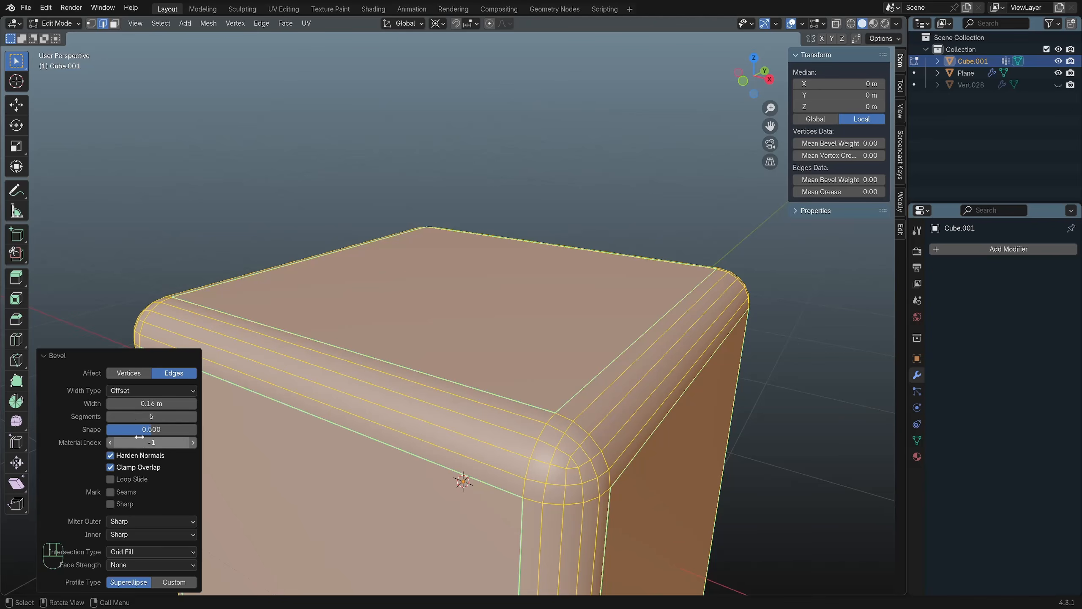
left_click_drag(151, 404, 248, 403)
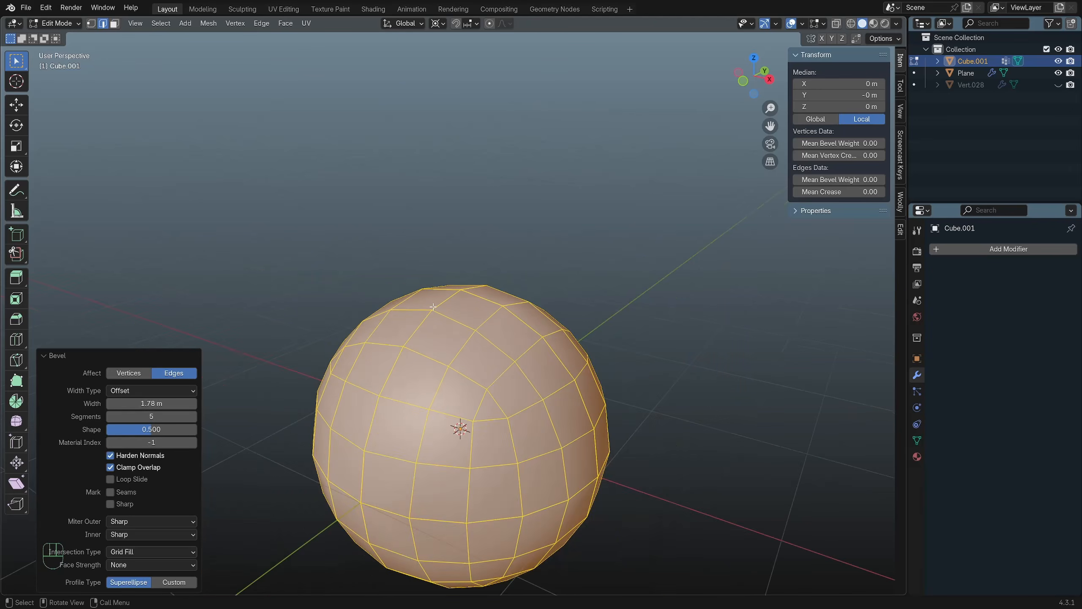
mouse_move(528, 350)
middle_mouse_down()
mouse_move(546, 336)
mouse_move(529, 354)
middle_mouse_up()
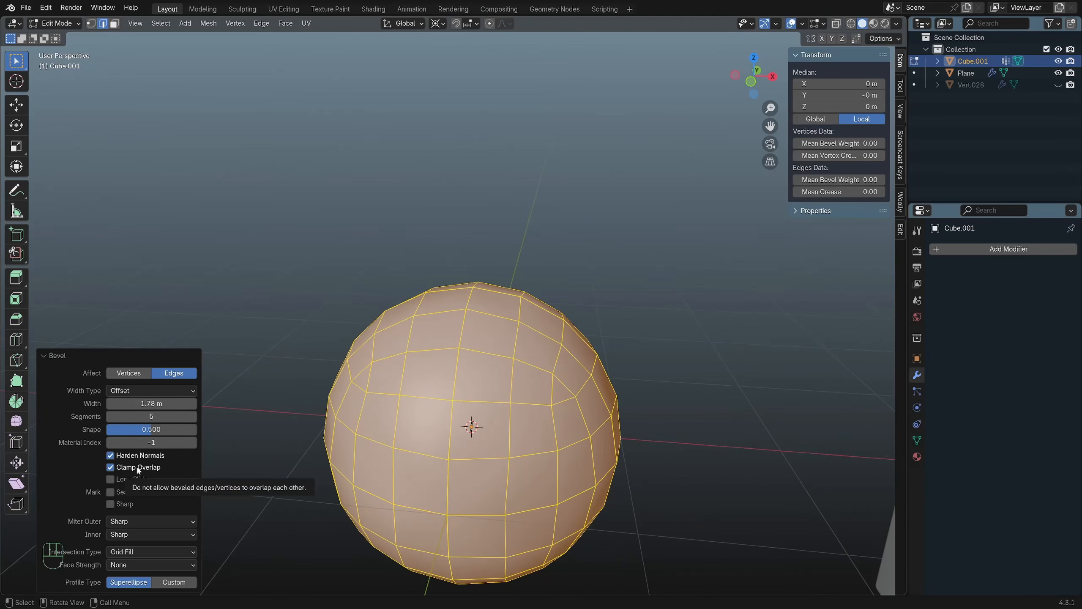
left_click(110, 467)
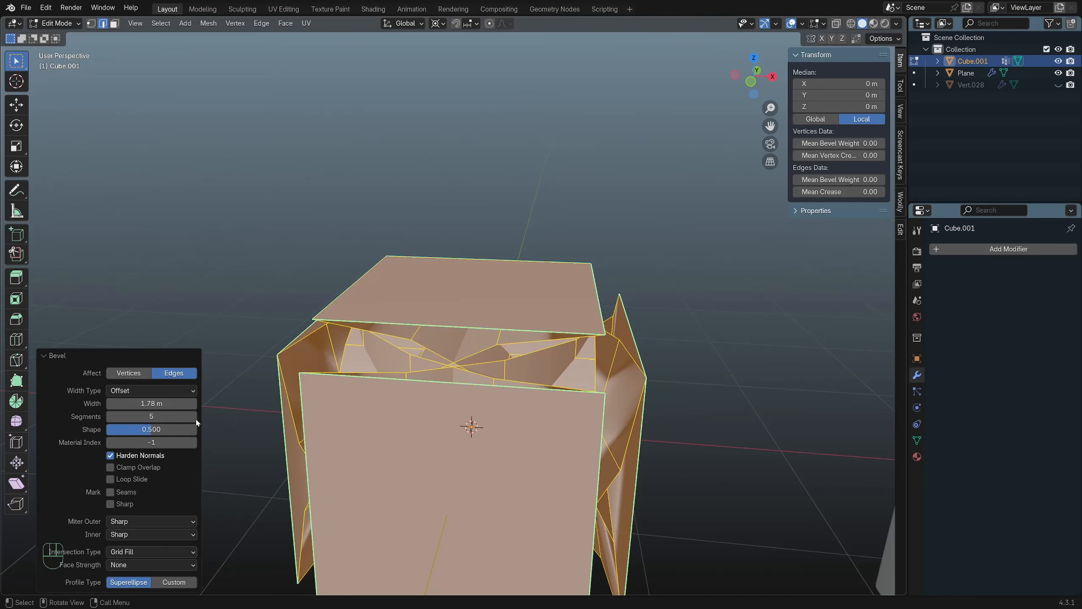
left_click_drag(152, 404, 177, 404)
left_click(126, 467)
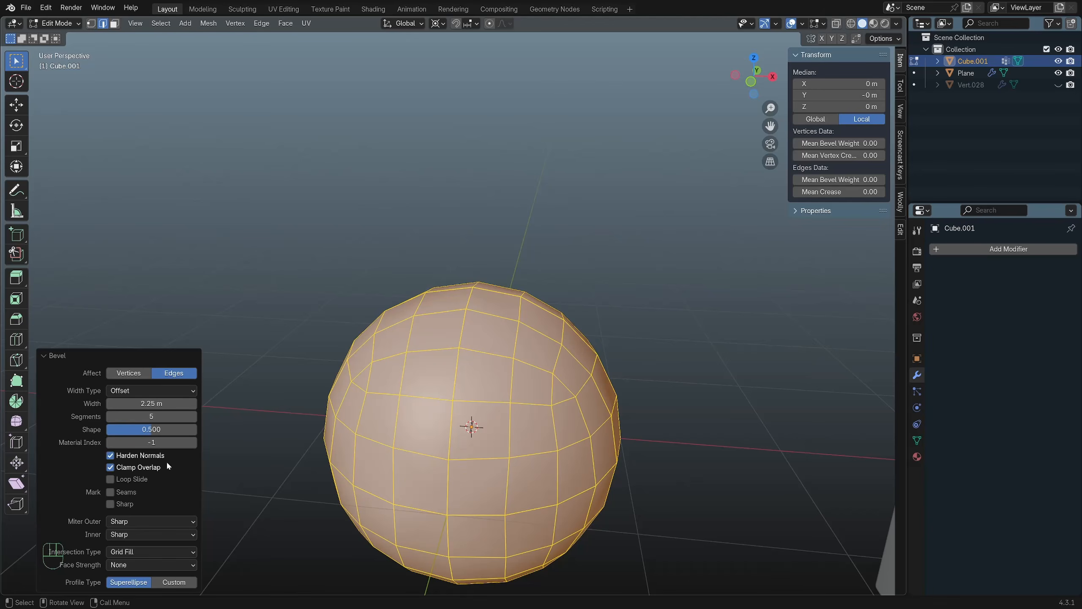
scroll(402, 382, "down", 5)
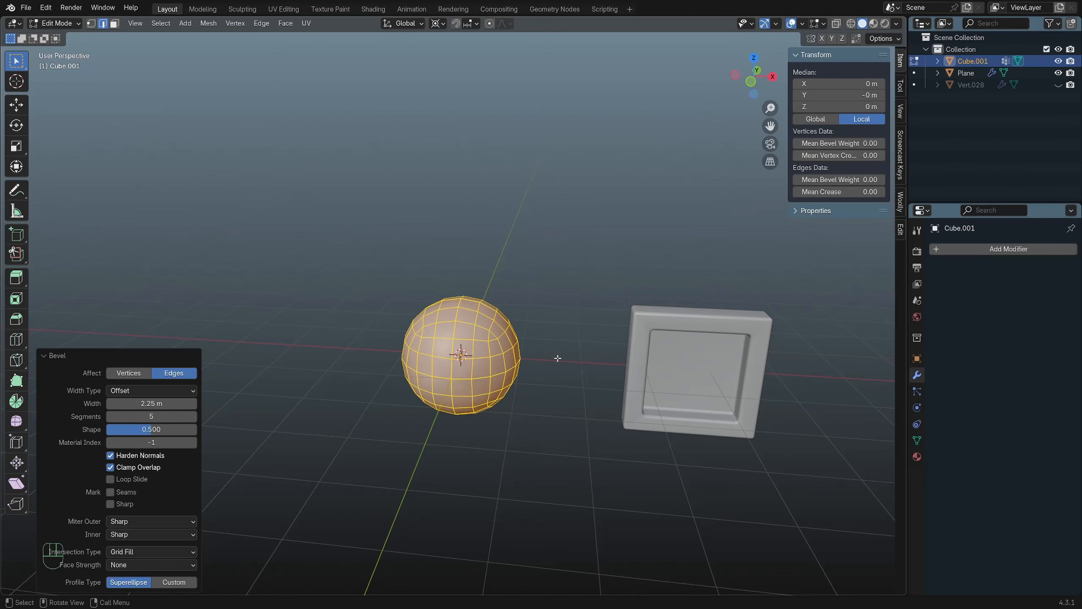
scroll(479, 350, "up", 5)
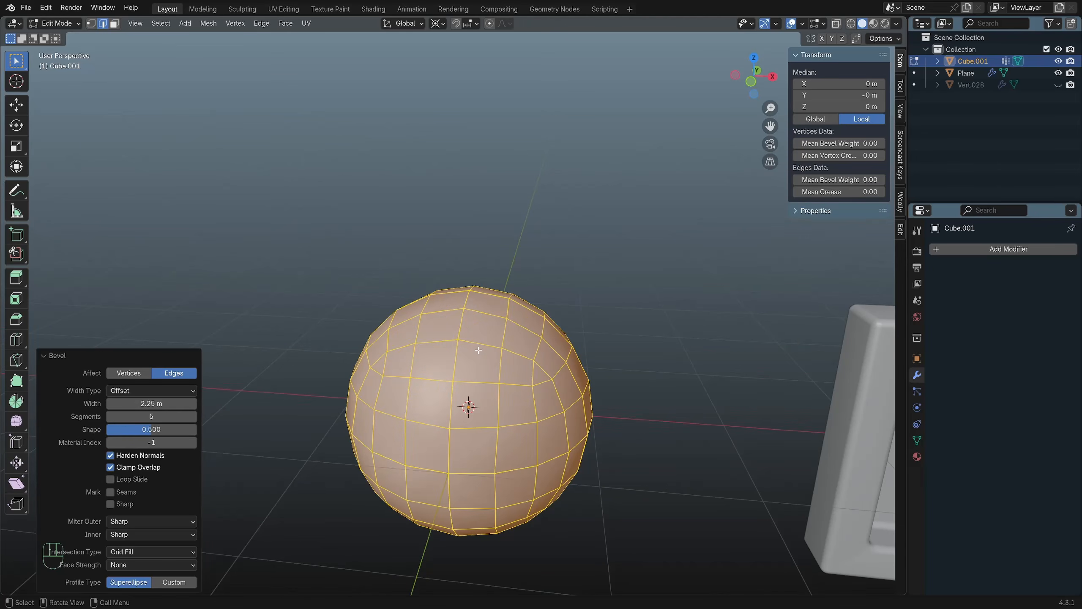
scroll(479, 350, "down", 5)
middle_click_drag(478, 350, 481, 355)
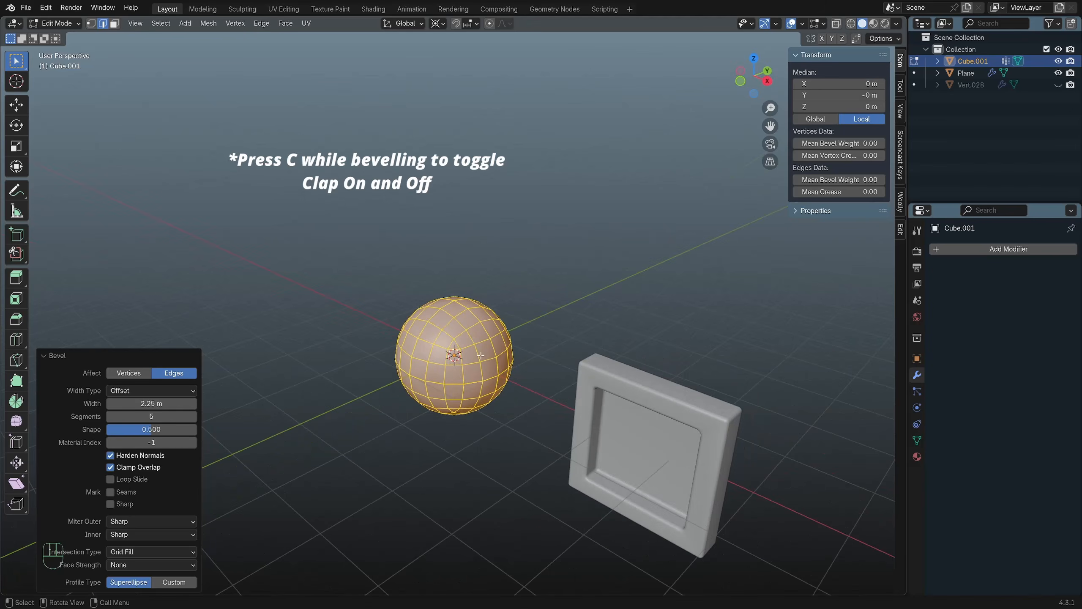
scroll(482, 353, "up", 5)
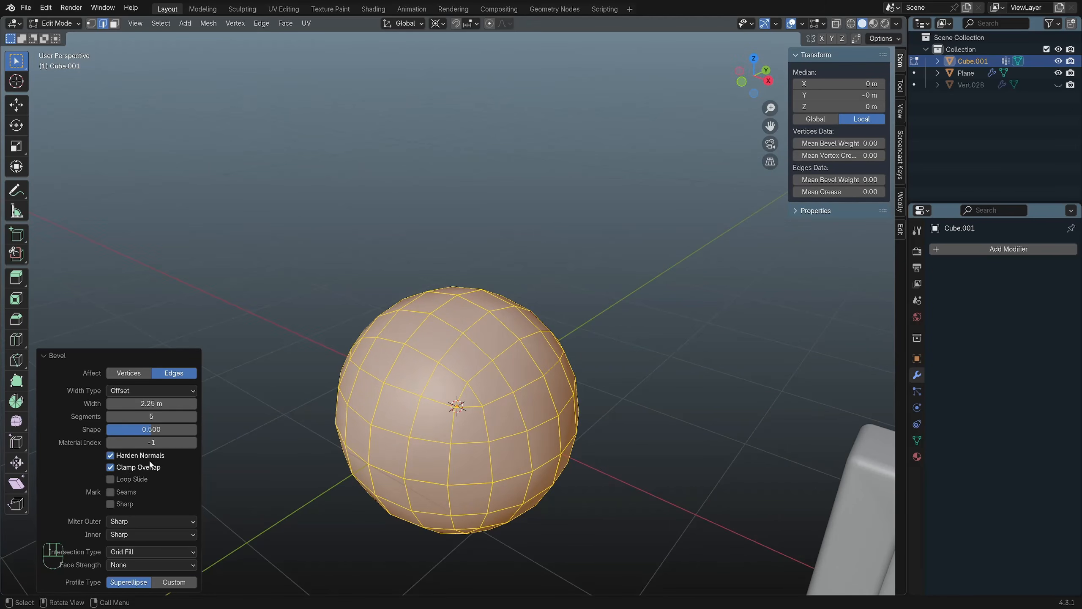
Switch the bevel's Clamp Overlap off and back on, and look at the Intersection Type choices.
left_click(127, 467)
left_click(125, 468)
left_click(125, 552)
left_click(143, 552)
Undo the all-edge bevel and bevel only the cube's front upper edge about 0.68 m wide with Harden Normals off.
key("ctrl+z")
left_click(388, 361)
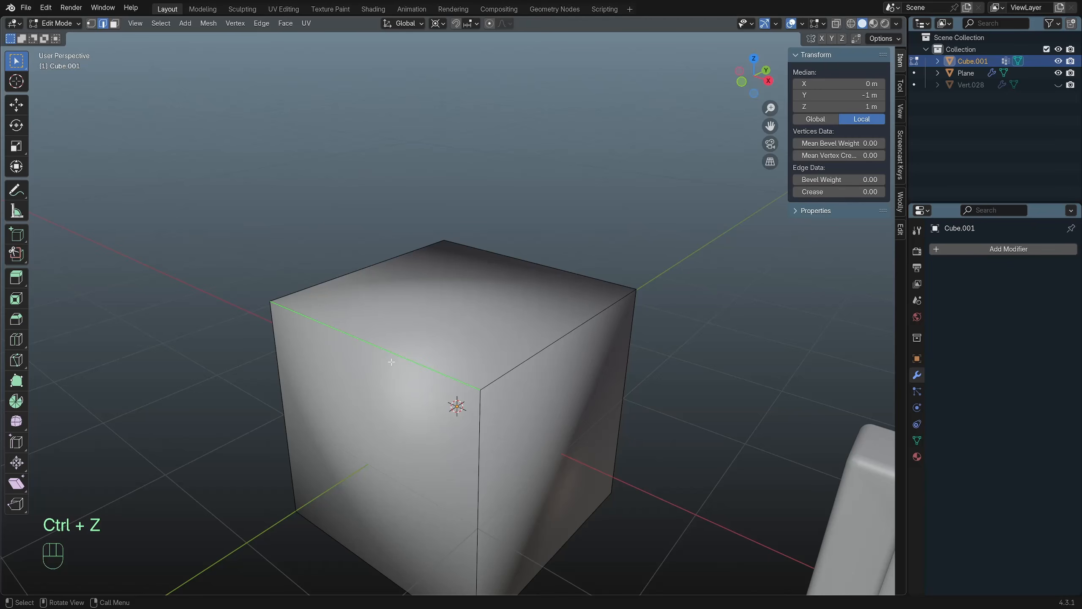
key("ctrl+b")
left_click(196, 444, "shift")
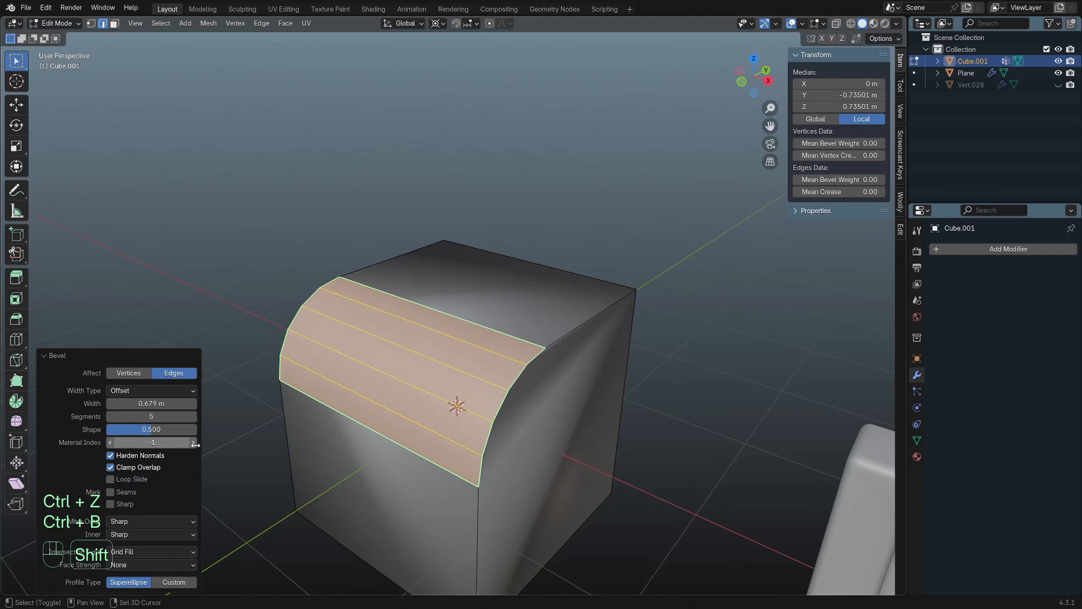
left_click(111, 455)
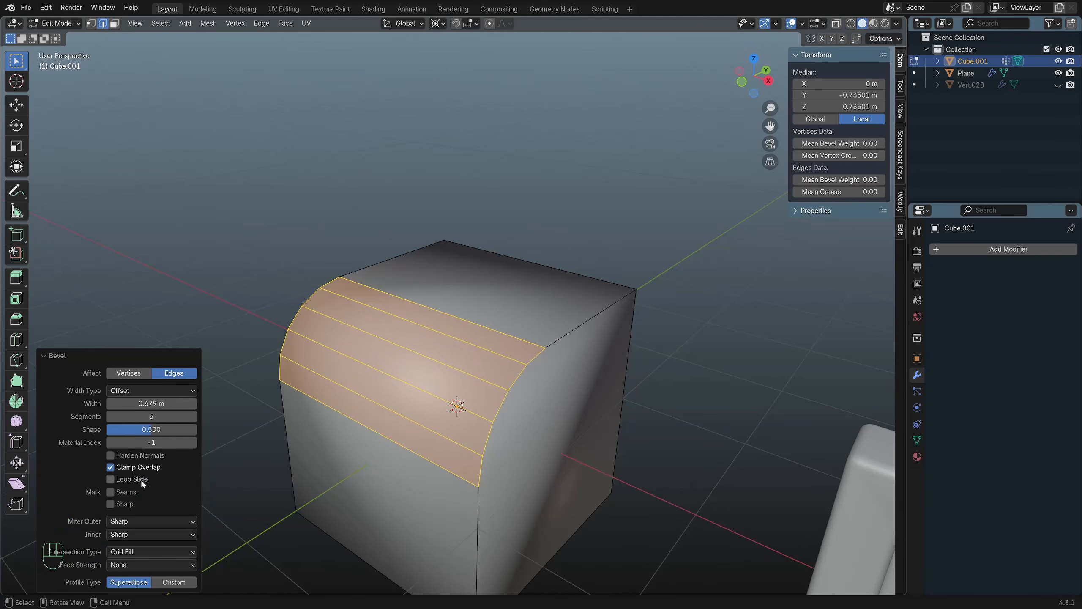
Give the edge bevel a Custom profile using the Cornice Molding preset and set it to 50 segments.
left_click(176, 582)
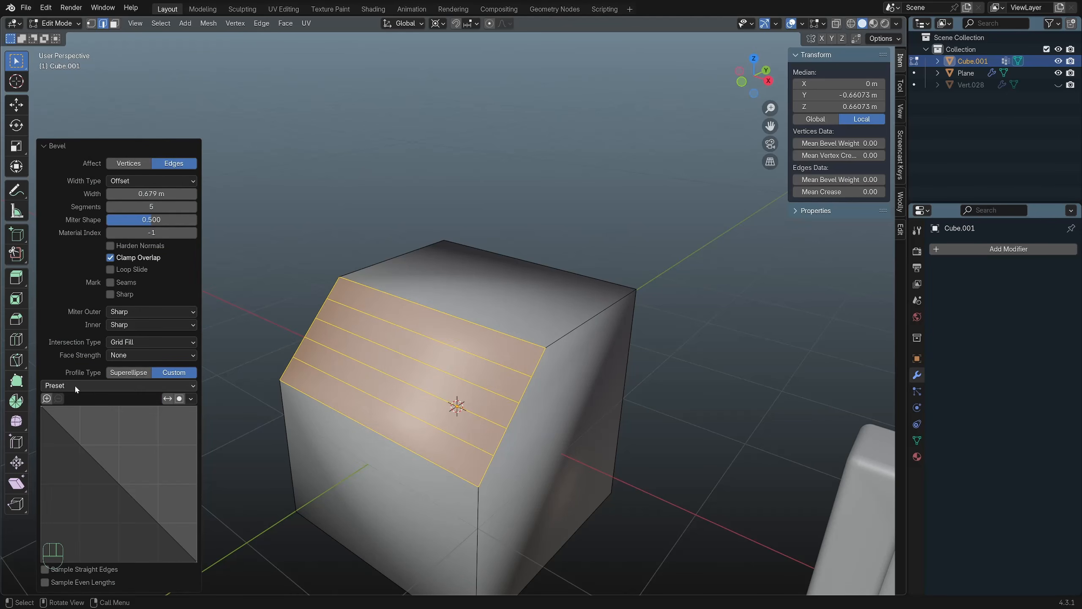
left_click(106, 386)
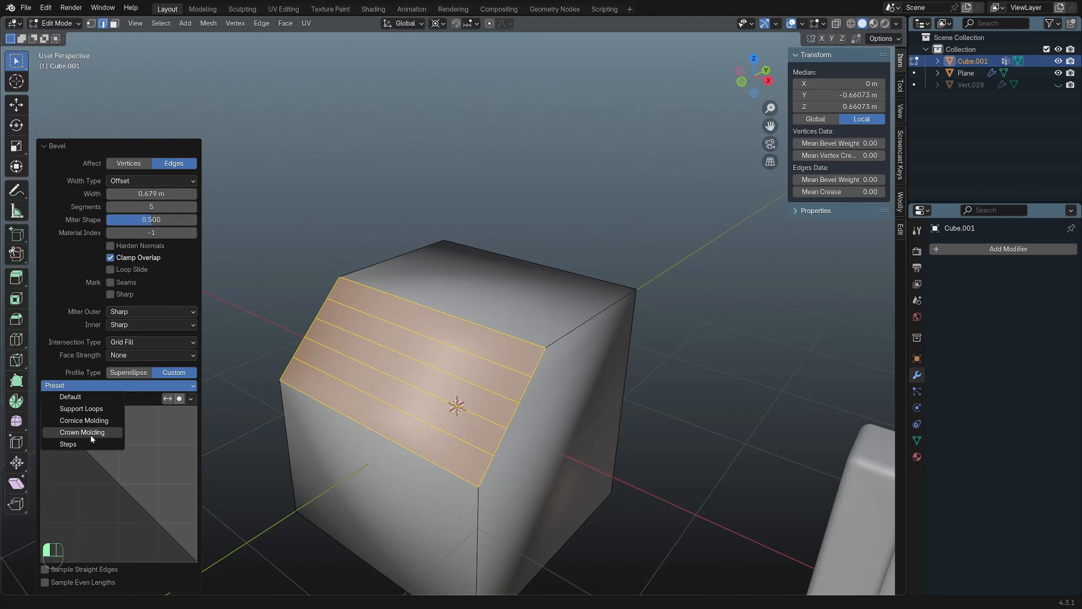
left_click(84, 421)
middle_click_drag(340, 371, 426, 371)
left_click_drag(151, 206, 186, 207)
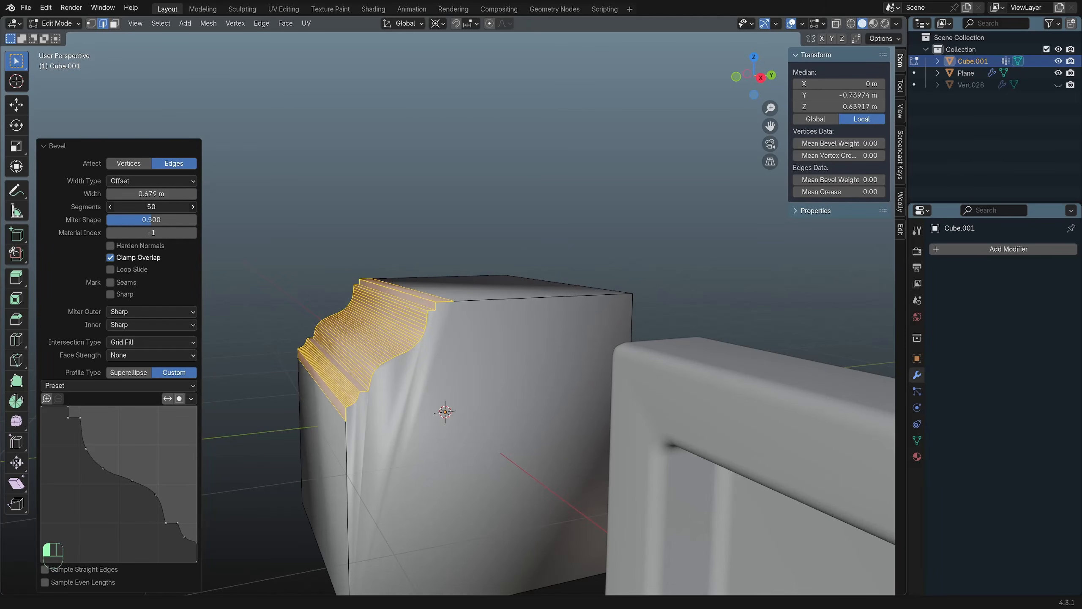
middle_click_drag(431, 451, 382, 435)
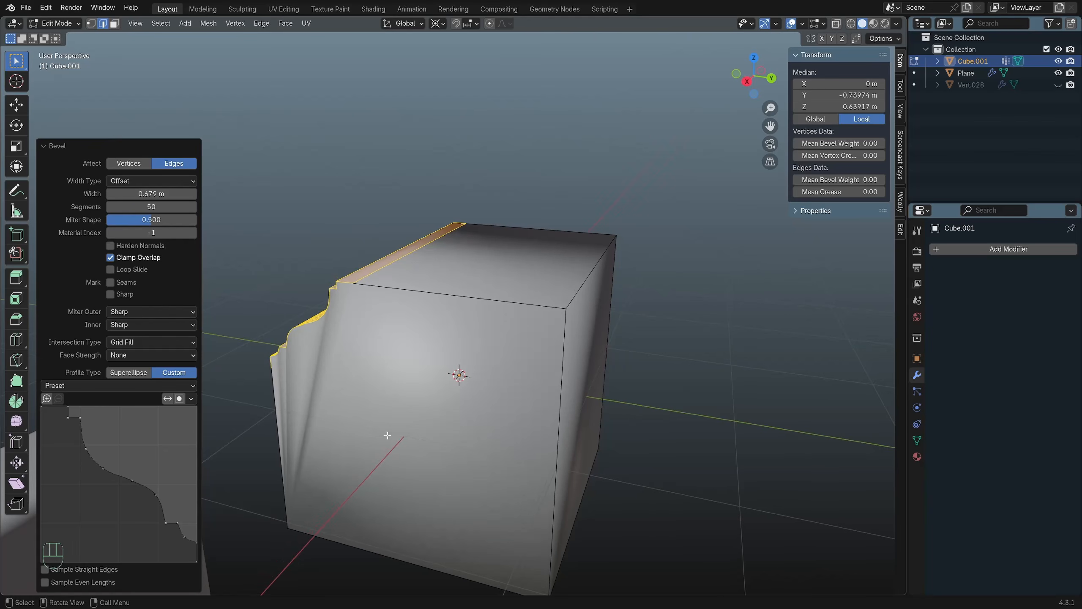
Select the cube's flat faces, leaving out the molded bevel strip, and mark their edges as sharp.
left_click(456, 346)
key("3")
left_click(464, 337)
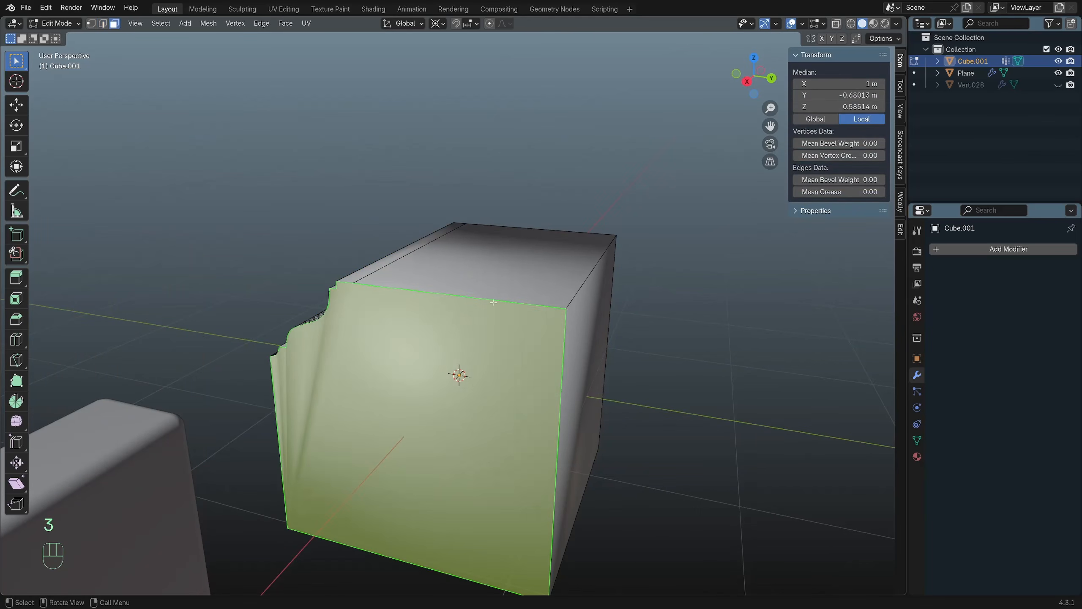
left_click(501, 287, "shift")
left_click(595, 367, "shift")
middle_click_drag(595, 368, 452, 317)
left_click(475, 405, "shift")
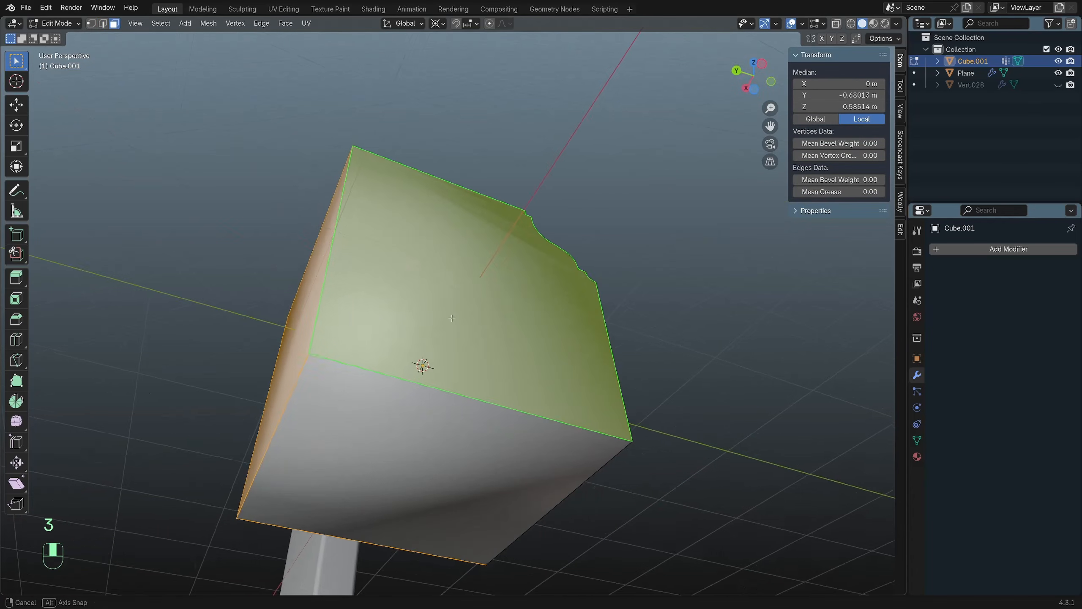
left_click(398, 443, "shift")
middle_click_drag(399, 442, 616, 491)
right_click(756, 306)
mouse_move(755, 309)
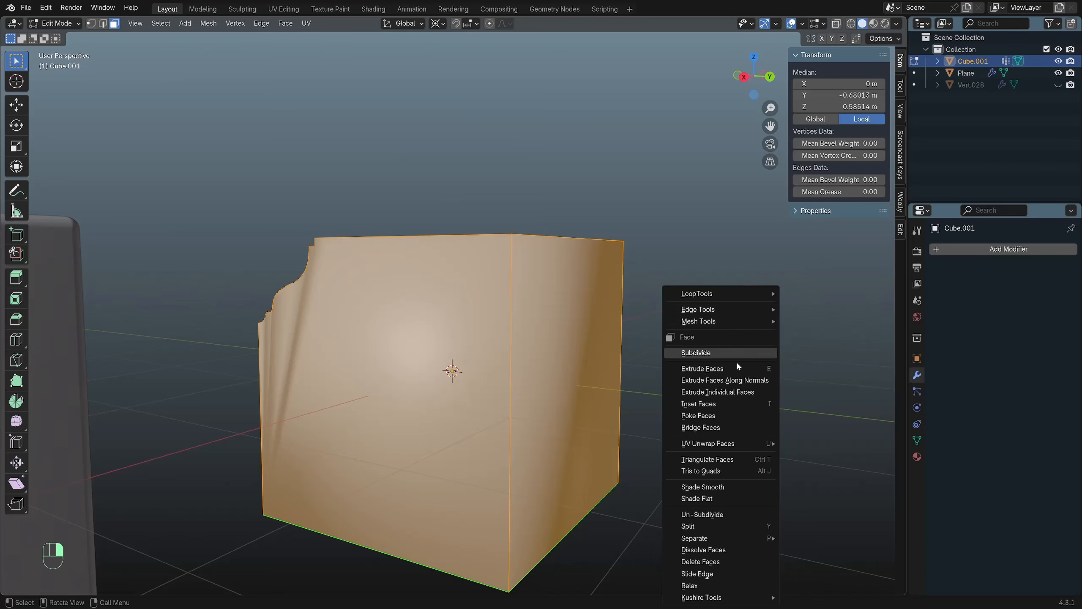
middle_click_drag(572, 203, 631, 164)
key("2")
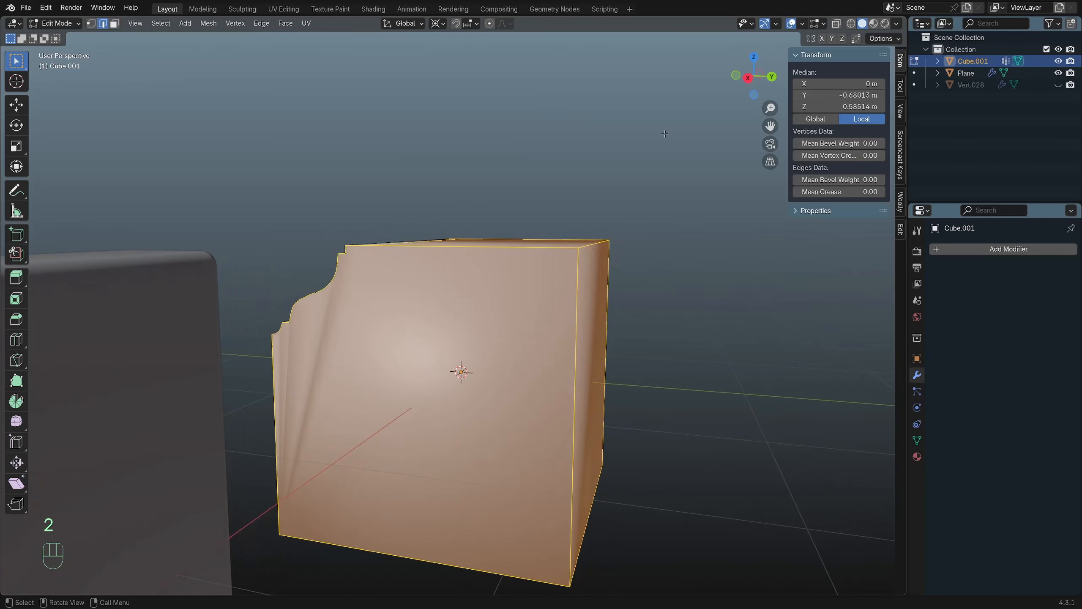
right_click(632, 163)
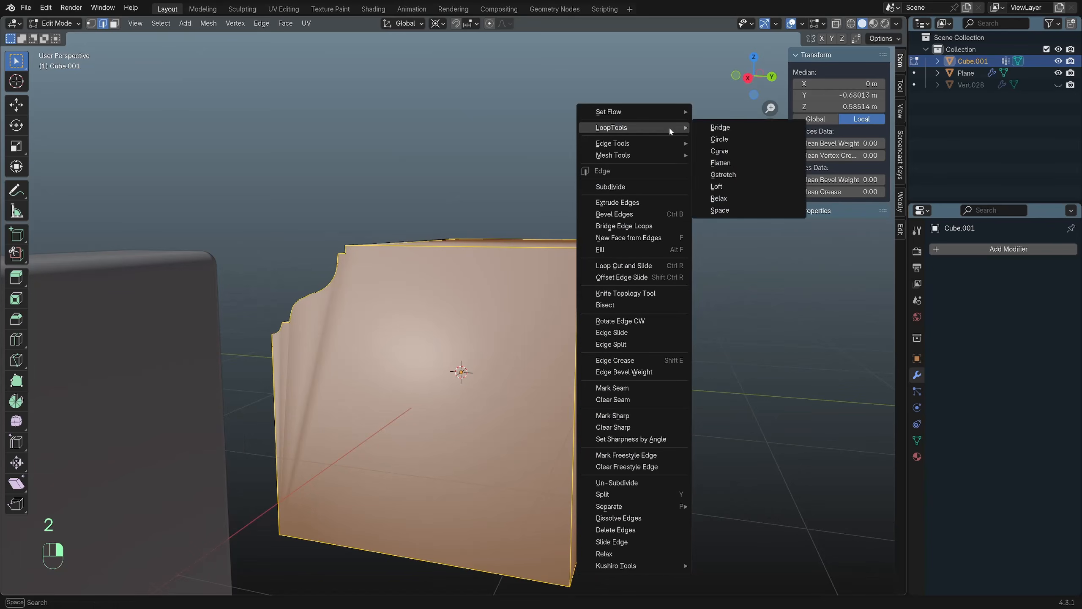
left_click(635, 416)
middle_click_drag(401, 325, 488, 303)
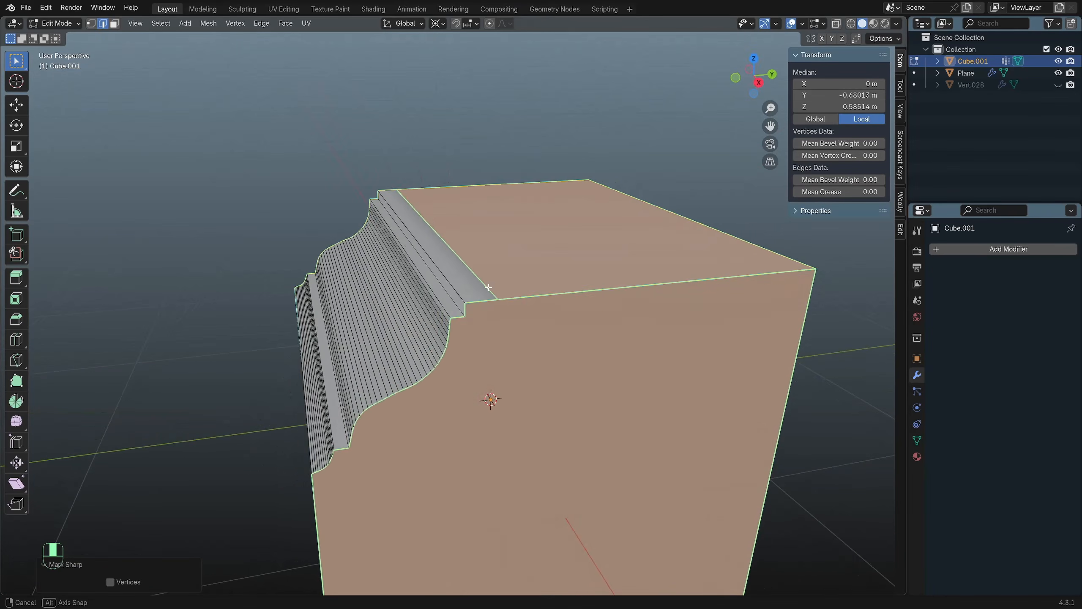
Clear the sharp mark from the edge where the cube's flat upper face meets the molded bevel strip.
key("Tab")
key("Tab")
left_click(484, 317)
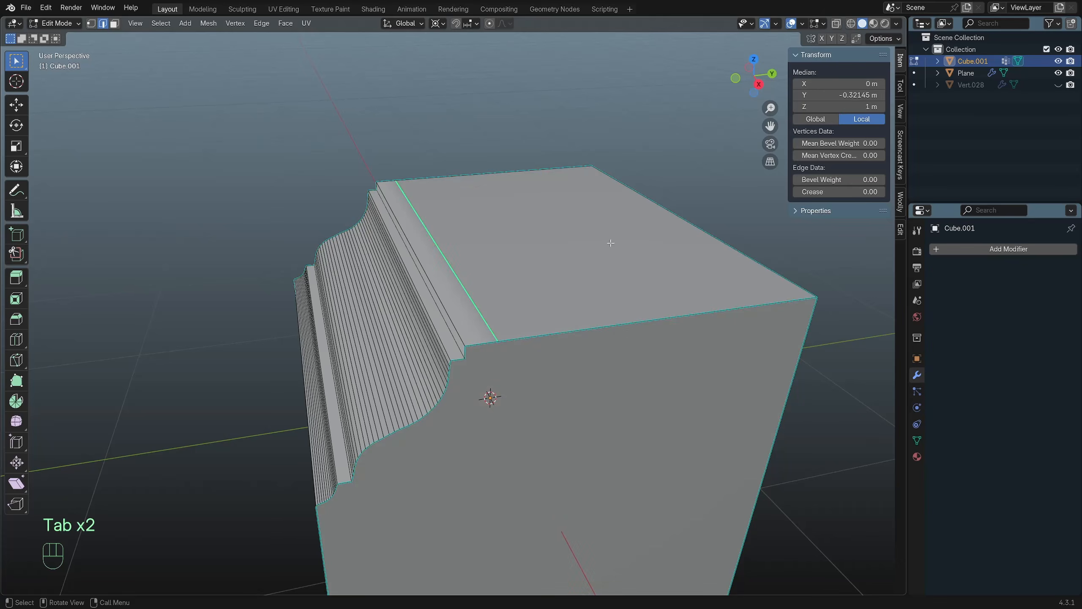
right_click(600, 260)
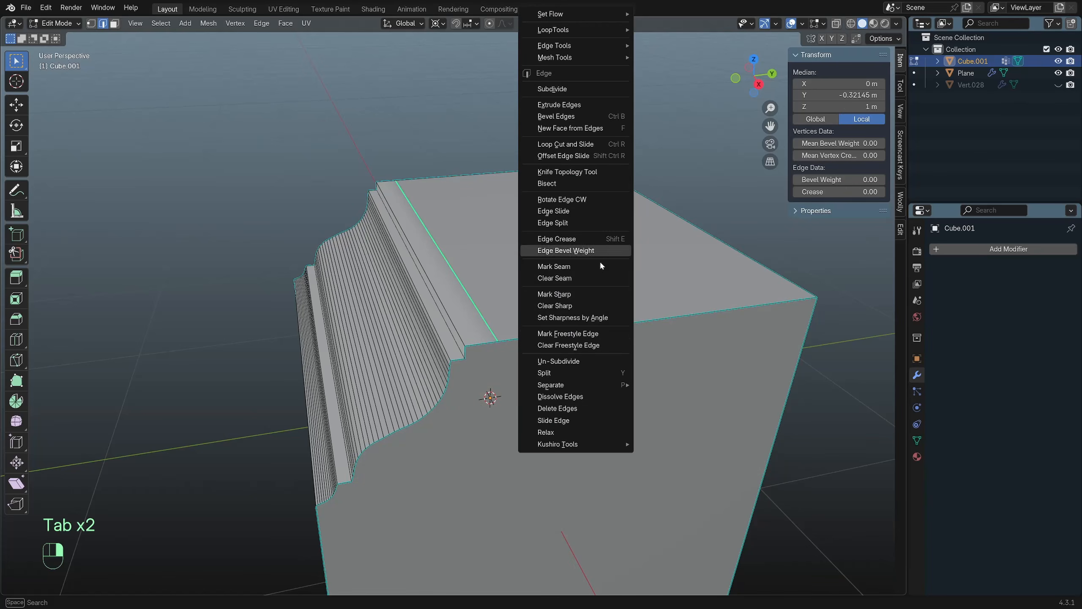
left_click(567, 306)
Mark the upper outer lip edge of the cube's molding as sharp and check the shading in Object Mode.
left_click(423, 268)
right_click(596, 121)
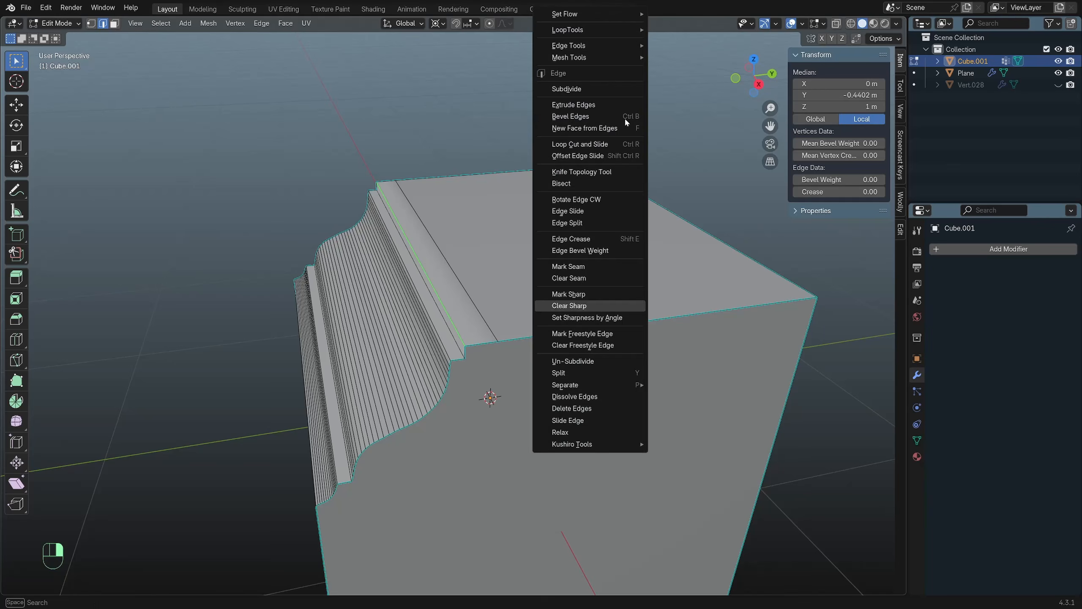
left_click(576, 294)
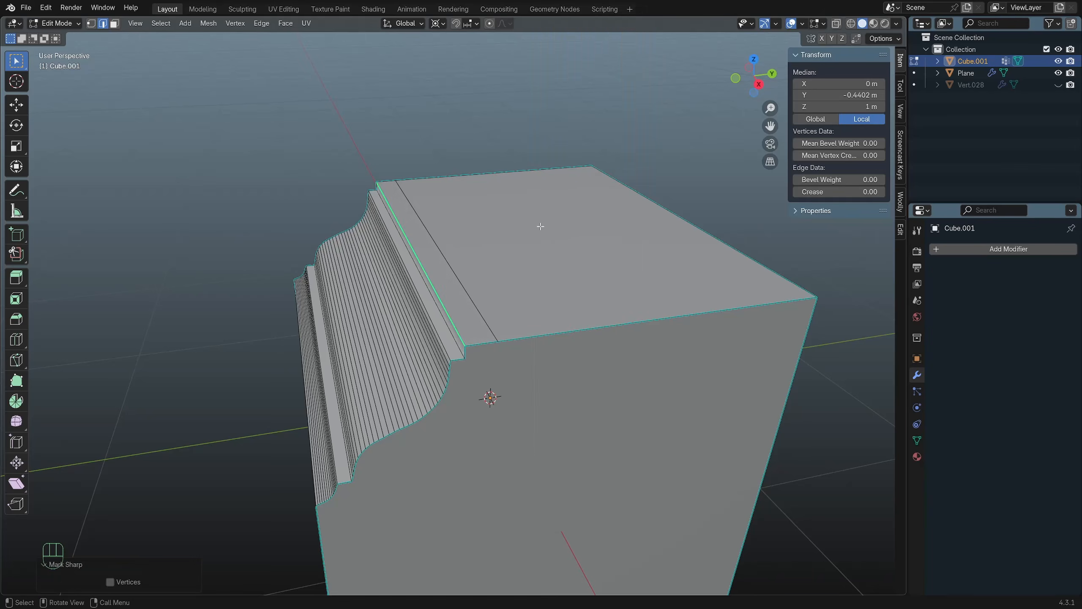
key("Tab")
middle_click_drag(508, 201, 659, 179)
scroll(461, 331, "up", 2)
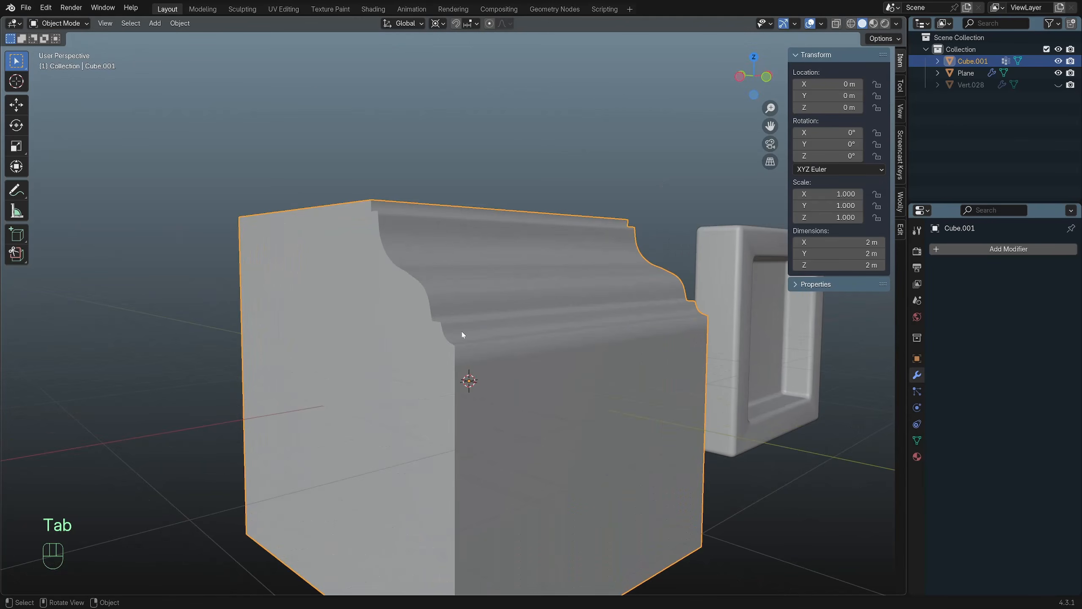
Clear the sharp mark where the molding meets the cube's front face, and mark the molding's lower lip edge as sharp.
middle_click_drag(461, 332, 512, 348)
key("Tab")
right_click(511, 348)
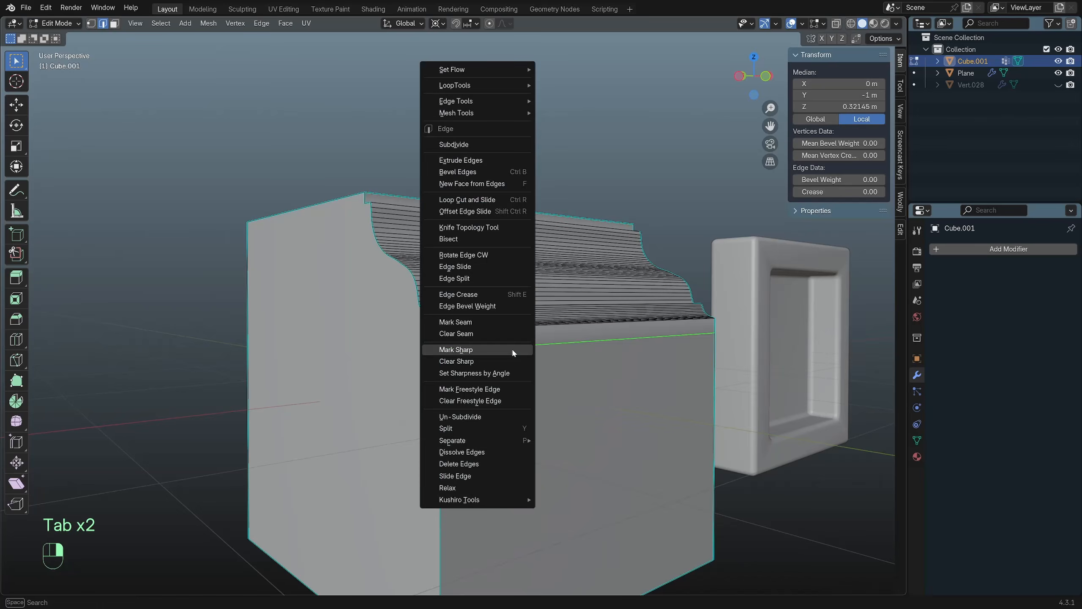
key("Escape")
scroll(612, 447, "down", 3)
key("alt+a")
scroll(577, 415, "up", 2)
key("Tab")
scroll(577, 414, "down", 2)
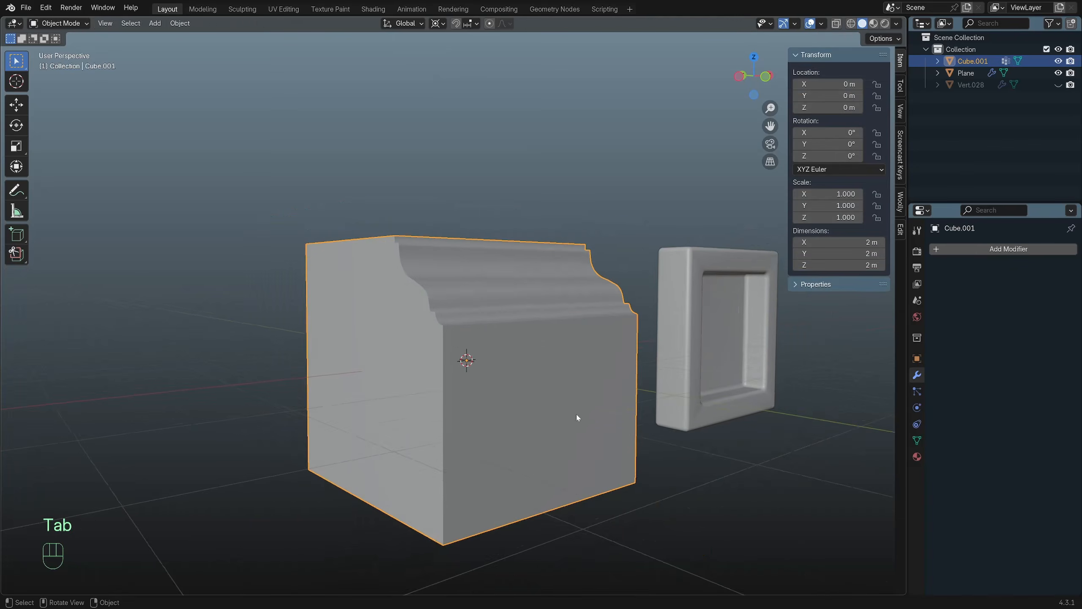
Mark the frame's outer upper front edge as sharp and check the bevel's shading in Object Mode.
middle_click_drag(577, 414, 478, 402)
left_click(478, 402)
key("Tab")
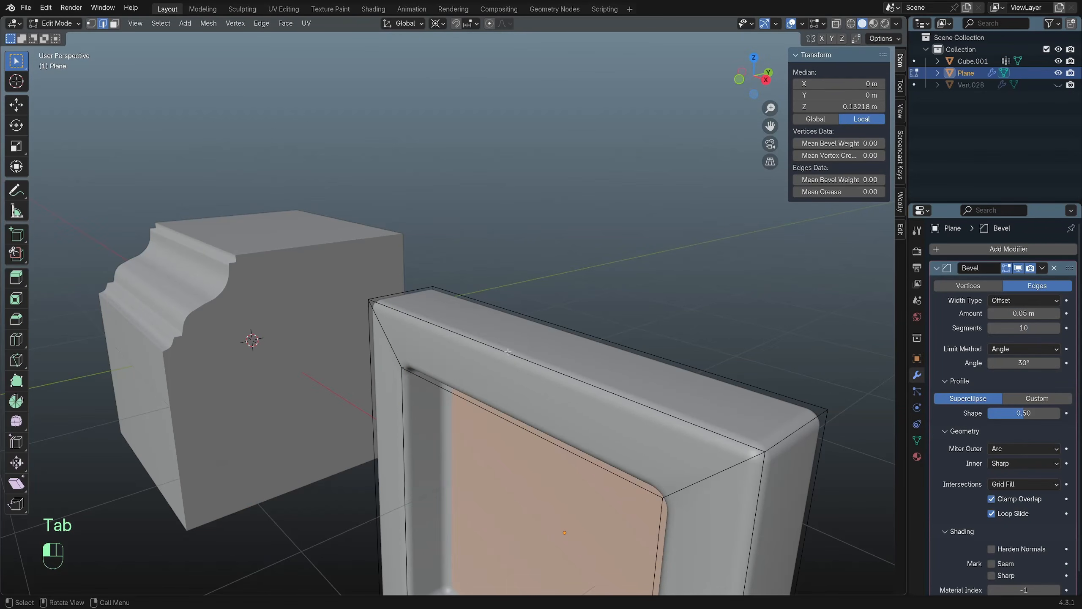
left_click(507, 351)
key("ctrl+e")
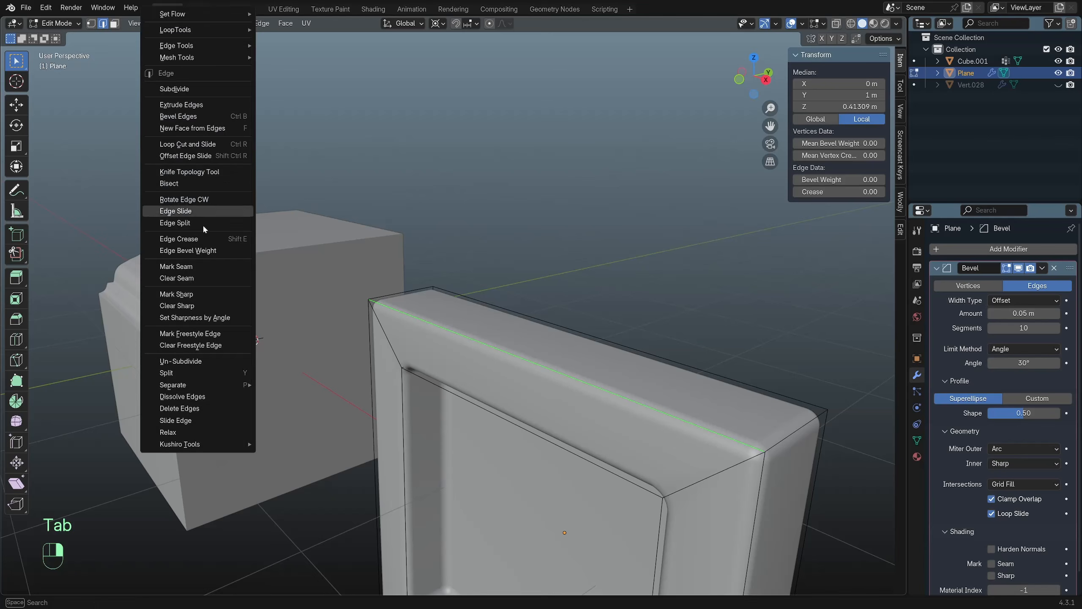
left_click(188, 295)
key("Tab")
scroll(394, 332, "up", 5)
middle_click_drag(394, 332, 476, 415)
key("Tab")
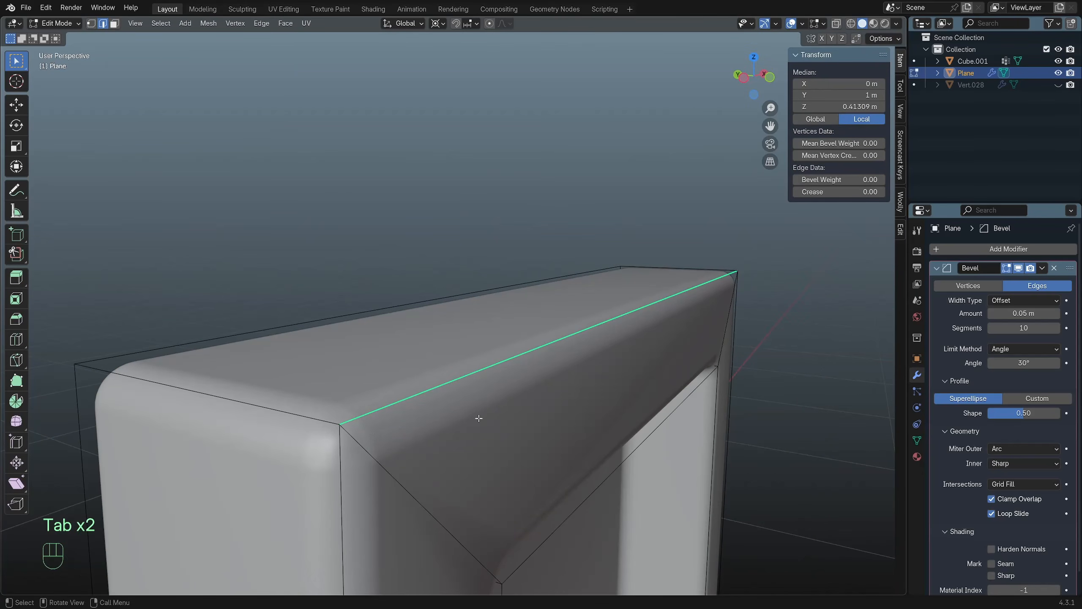
Try changing the sharp marking on the frame's outer front edges, and undo it.
left_click(313, 416, "alt")
key("ctrl+e")
left_click(419, 413)
key("Tab")
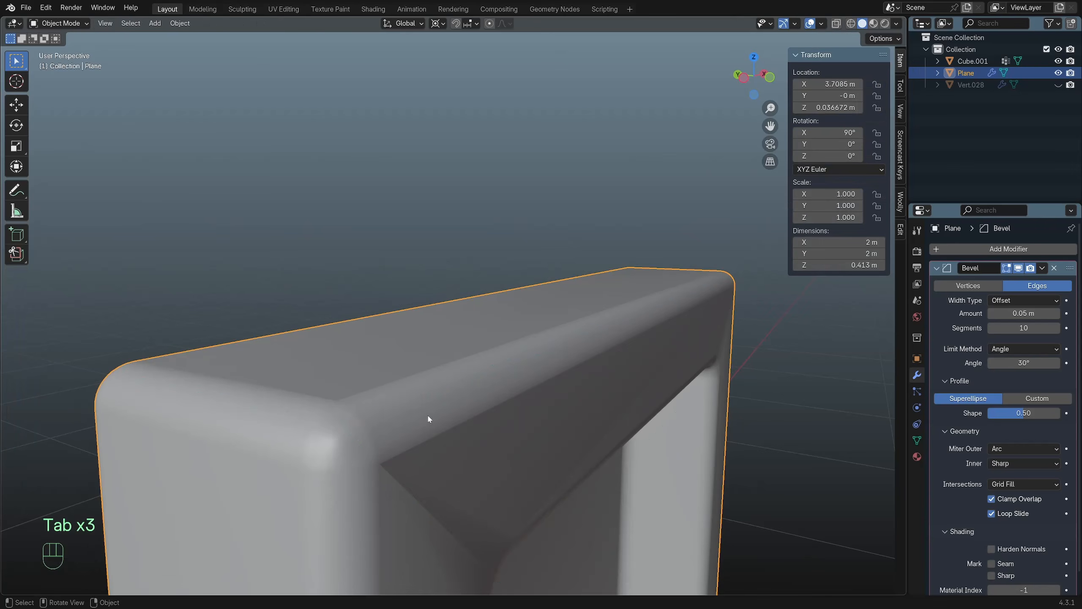
middle_click_drag(428, 418, 442, 363, "shift")
key("ctrl+z")
key("ctrl+z")
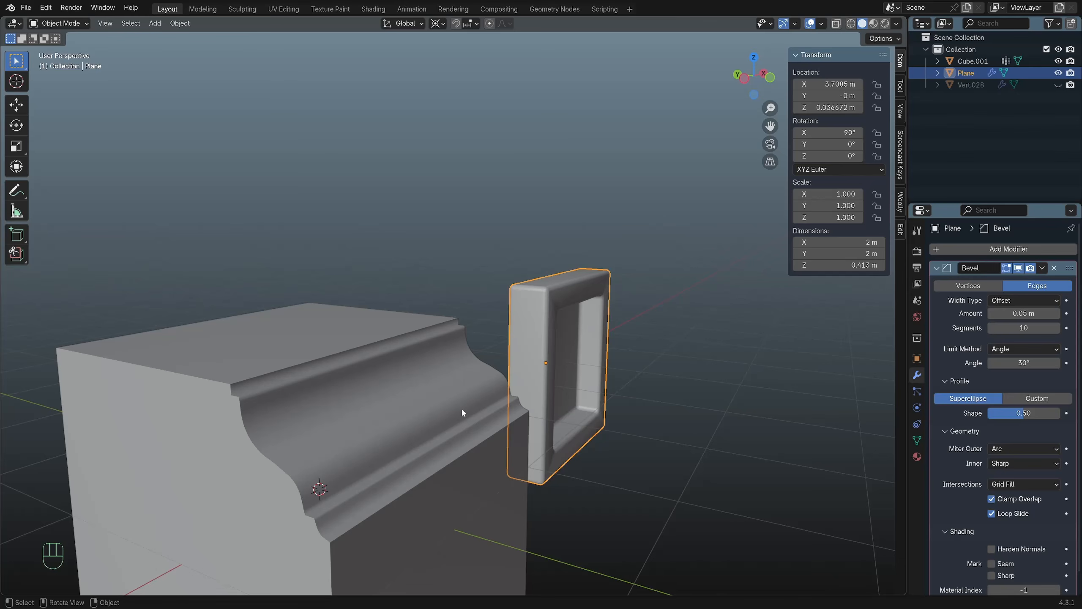
scroll(488, 375, "down", 2)
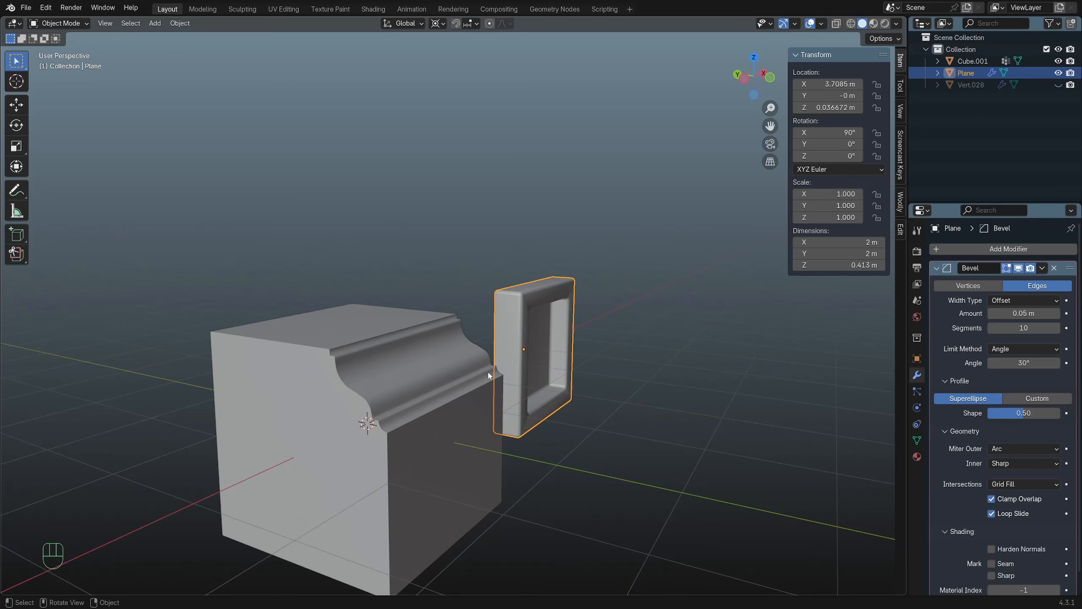
middle_click_drag(489, 370, 430, 375)
scroll(503, 374, "up", 4)
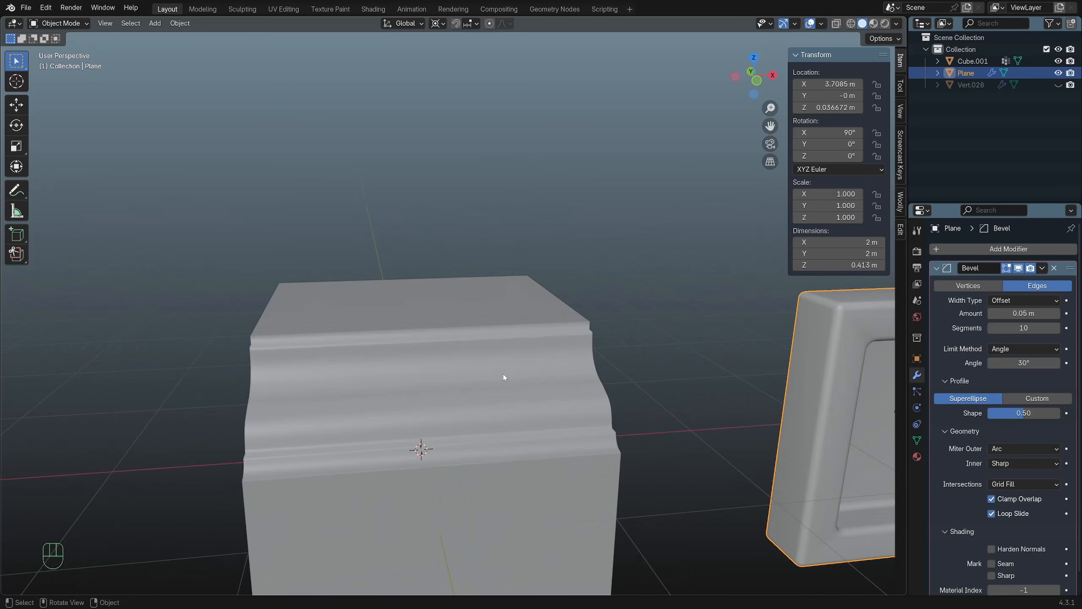
middle_click_drag(503, 374, 434, 350)
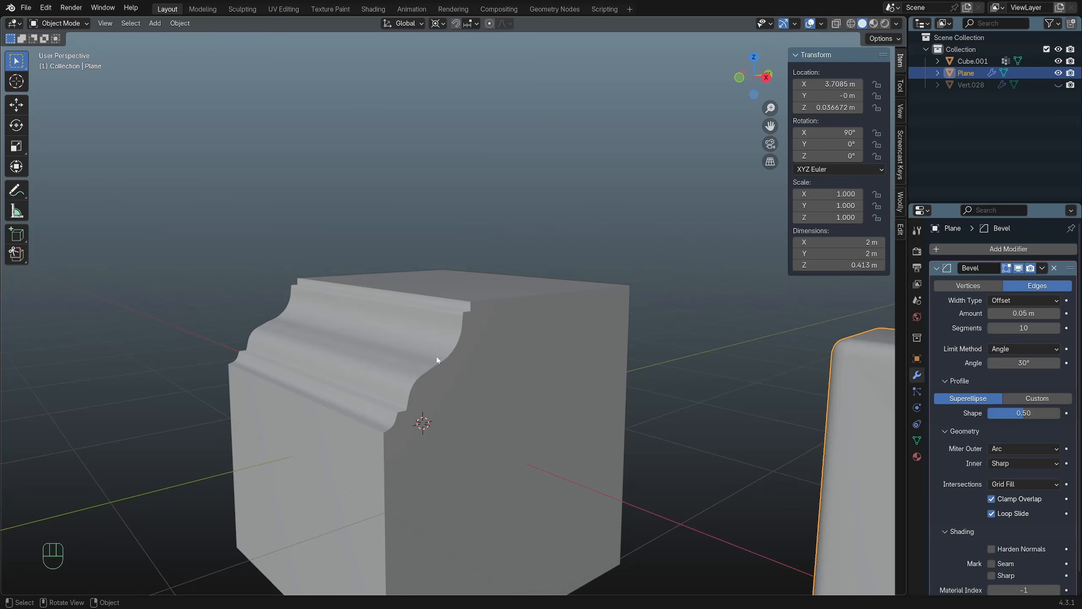
key("Tab")
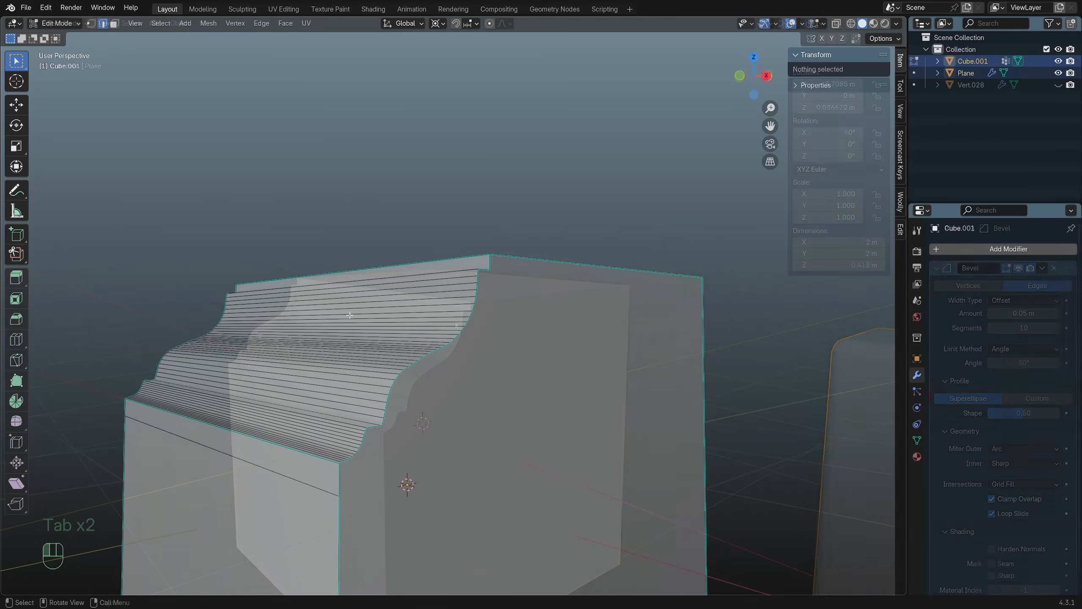
key("Tab")
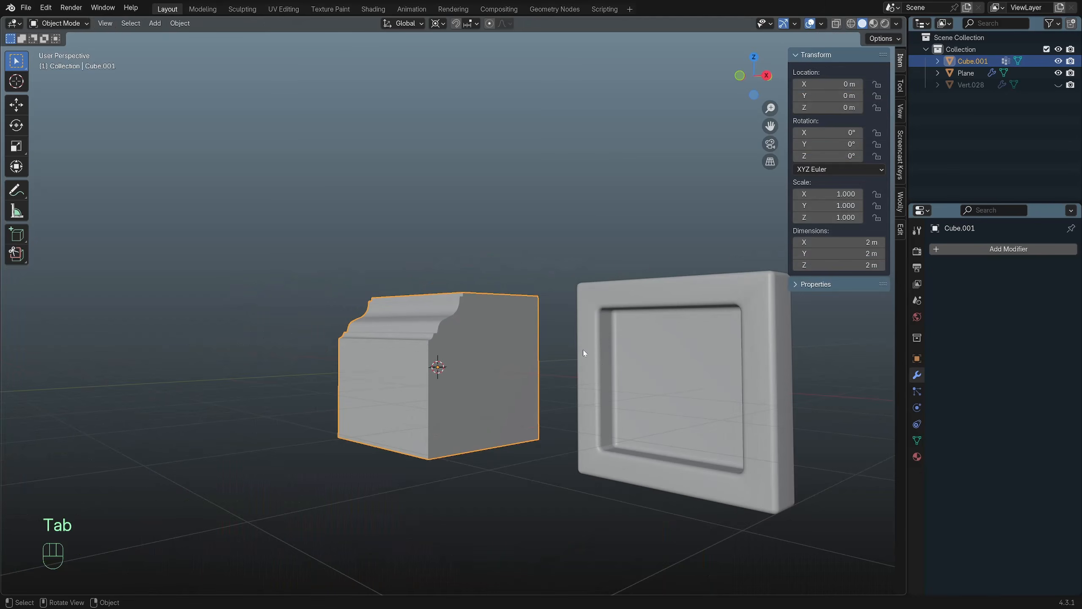
Set the frame's Bevel modifier amount to 0.09 m.
left_click(583, 349)
middle_click_drag(583, 350, 652, 348, "shift")
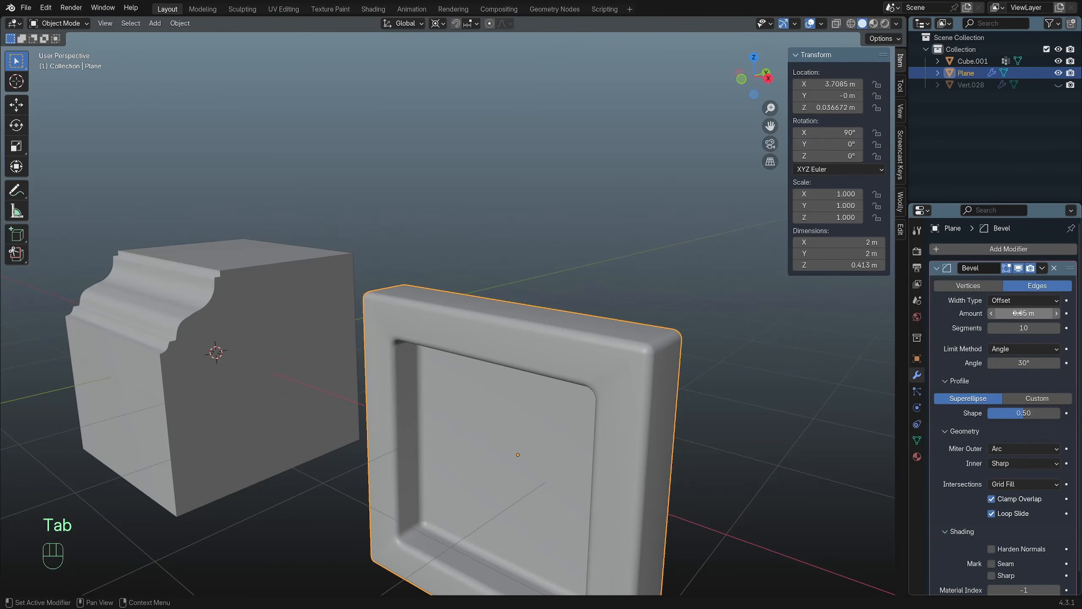
left_click_drag(1018, 313, 1026, 313, "shift")
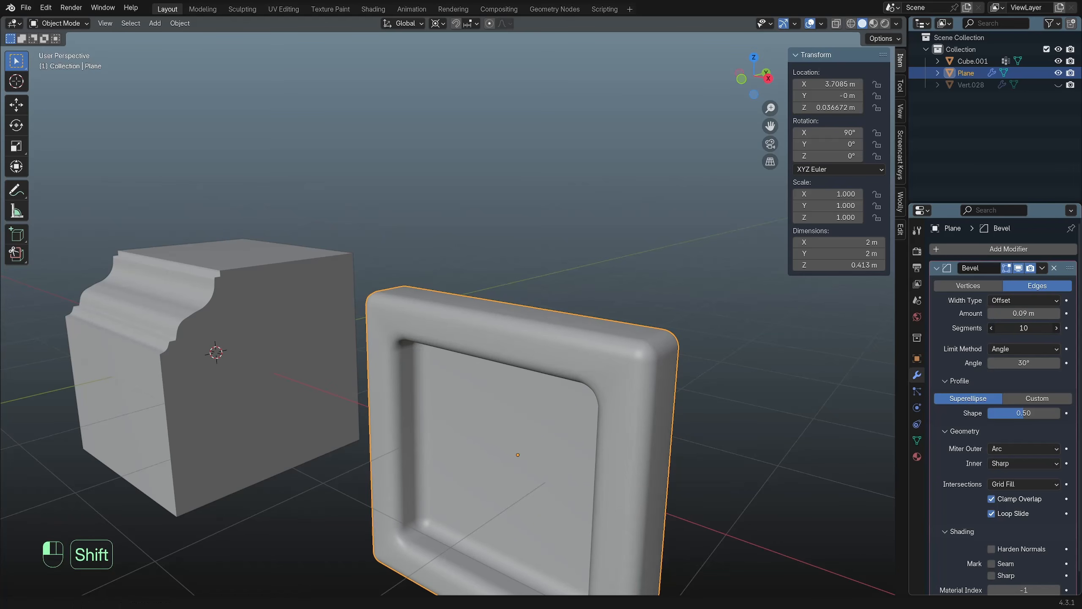
scroll(1040, 468, "down", 1)
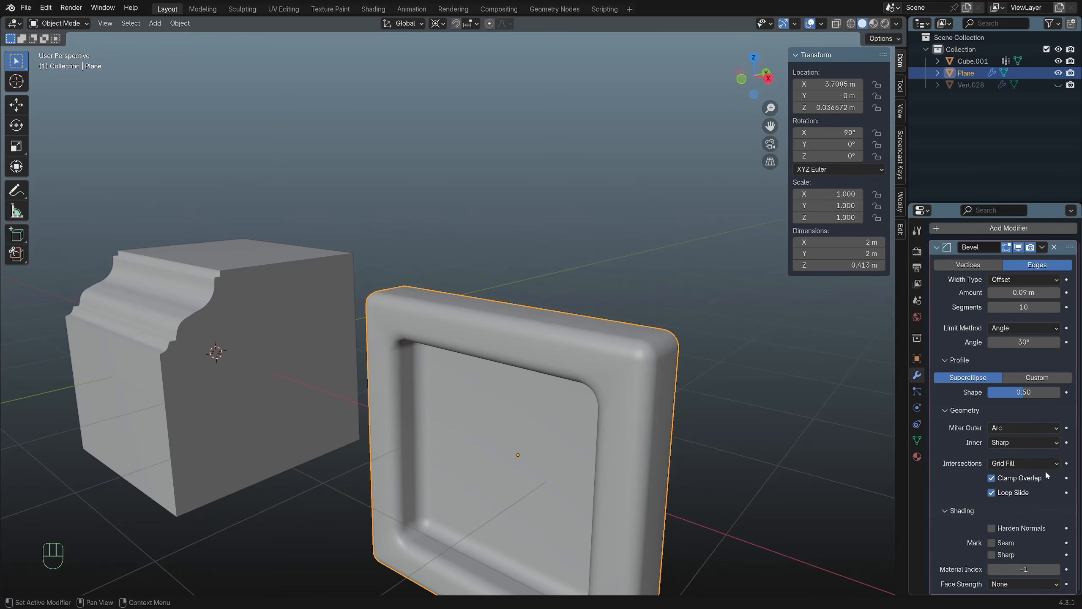
Examine the cube's molding segments and sharp edges up close in Edit Mode.
middle_click_drag(409, 380, 646, 416, "shift")
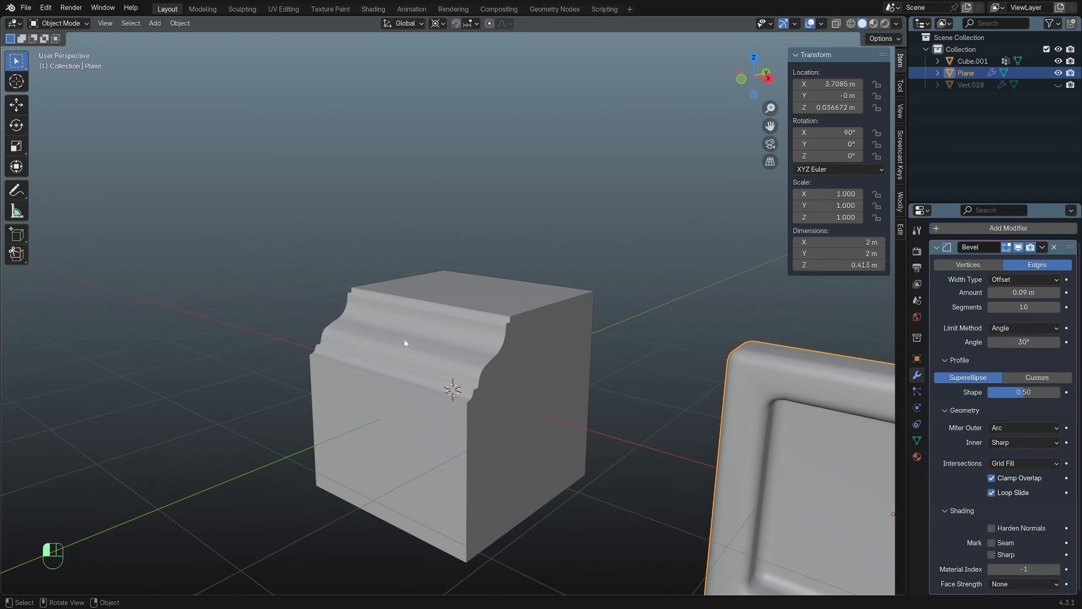
left_click(407, 343)
key("Tab")
scroll(450, 367, "up", 3)
scroll(450, 366, "up", 4)
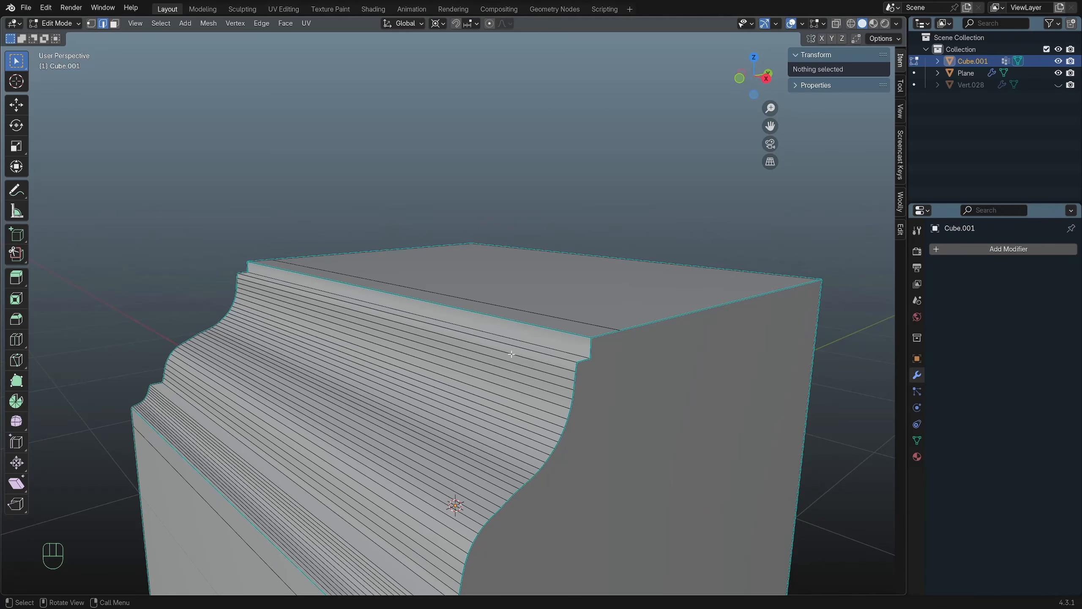
scroll(511, 354, "down", 4)
scroll(522, 353, "down", 1)
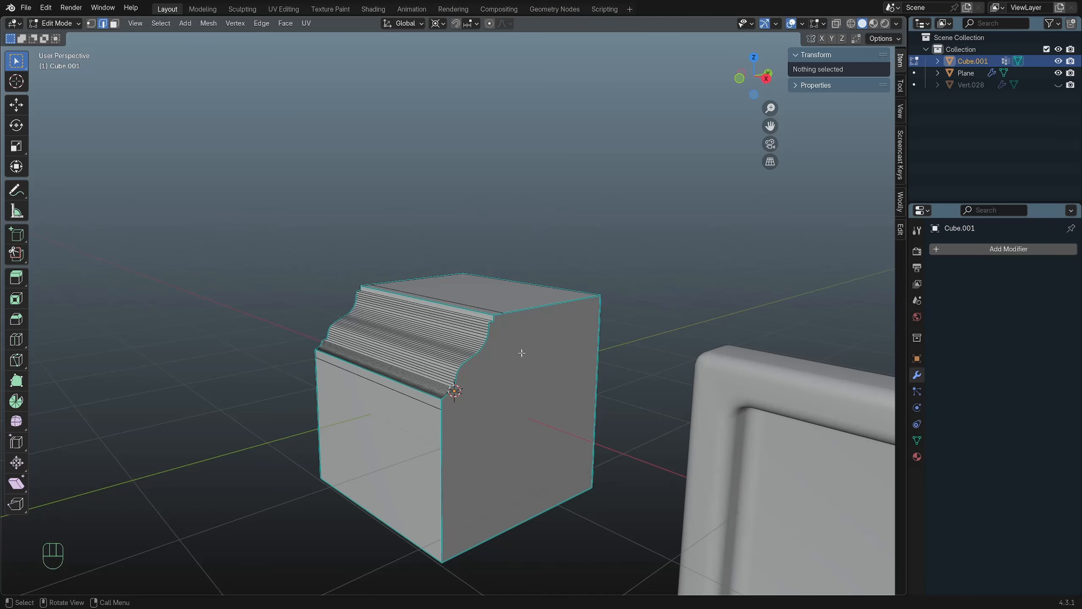
Undo the sharp marks, the frame's bevel amount change and the cube's molded bevel, back to the plain smooth-shaded cube.
key("ctrl+z")
key("ctrl+z")
key("ctrl+z")
key("ctrl+z")
key("ctrl+z")
key("ctrl+z")
key("ctrl+z")
key("ctrl+z")
key("ctrl+z")
key("ctrl+z")
key("ctrl+z")
key("ctrl+z")
key("ctrl+z")
key("ctrl+z")
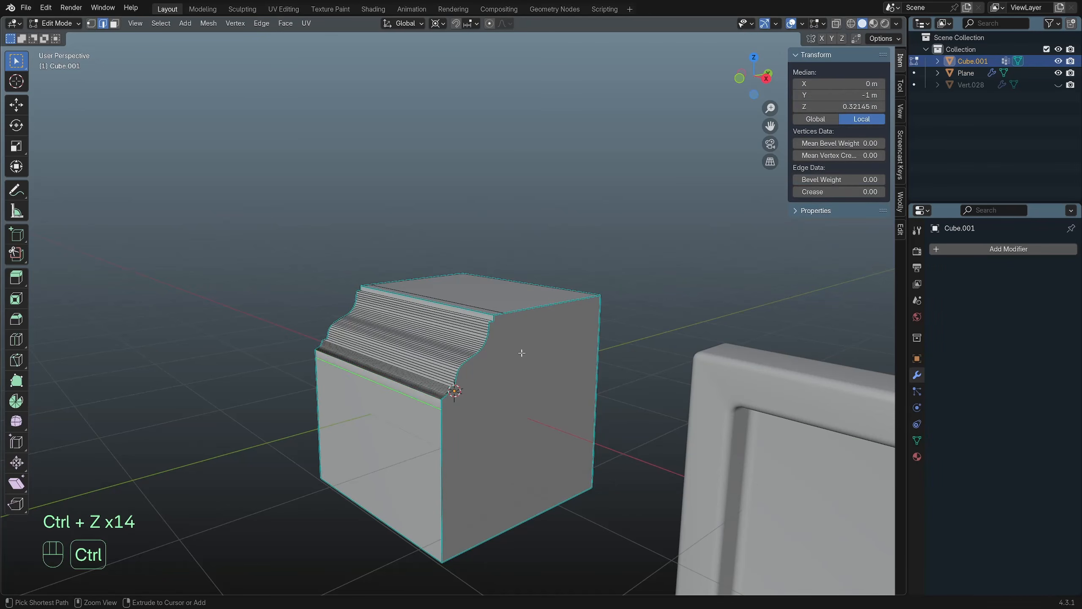
key("ctrl+z")
key("ctrl+z")
key("ctrl+z")
key("ctrl+z")
key("ctrl+z")
key("ctrl+z")
key("ctrl+z")
key("ctrl+z")
key("ctrl+z")
key("ctrl+z")
key("ctrl+z")
key("ctrl+z")
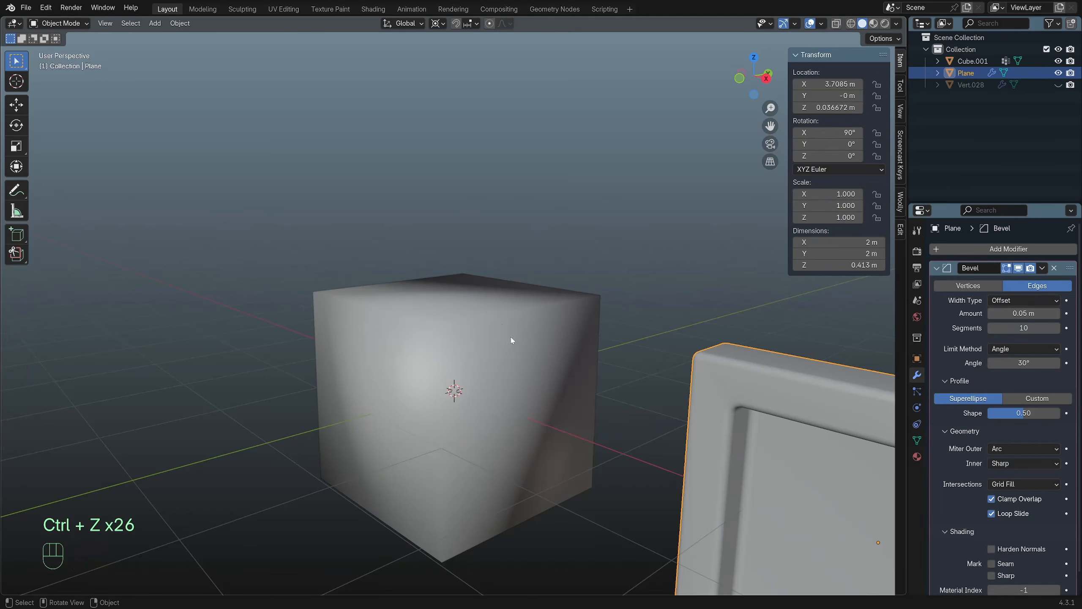
Copy the frame's Bevel modifier onto the cube with Copy Modifiers.
left_click(512, 341)
scroll(512, 353, "down", 4)
left_click(630, 371, "shift")
key("q")
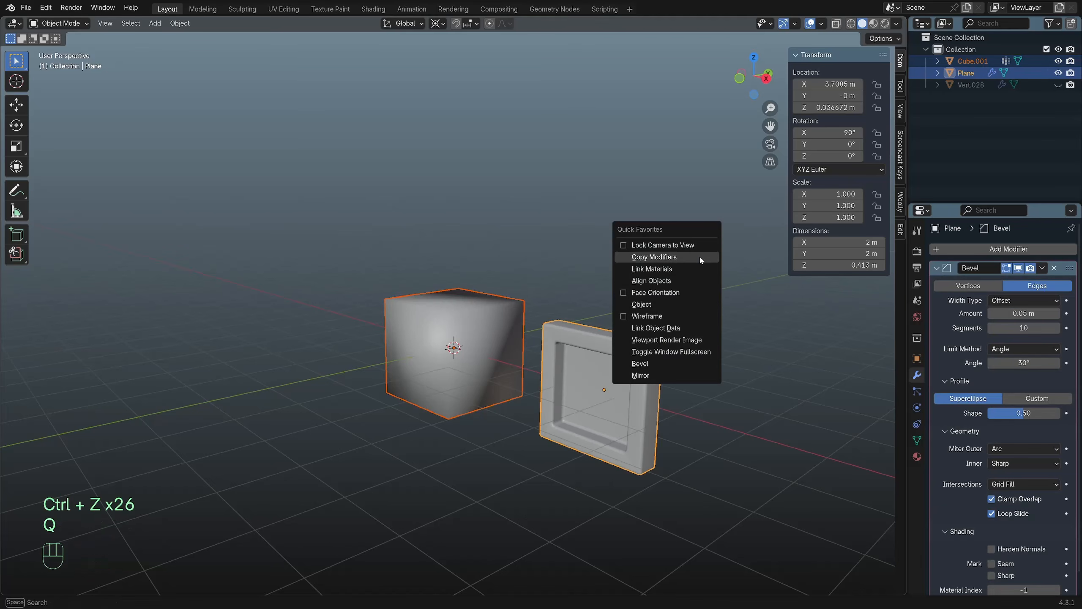
left_click(687, 257)
Set the cube's Bevel modifier to 4 segments, switch on Harden Normals, and check the shading.
scroll(519, 392, "up", 4)
left_click(489, 394)
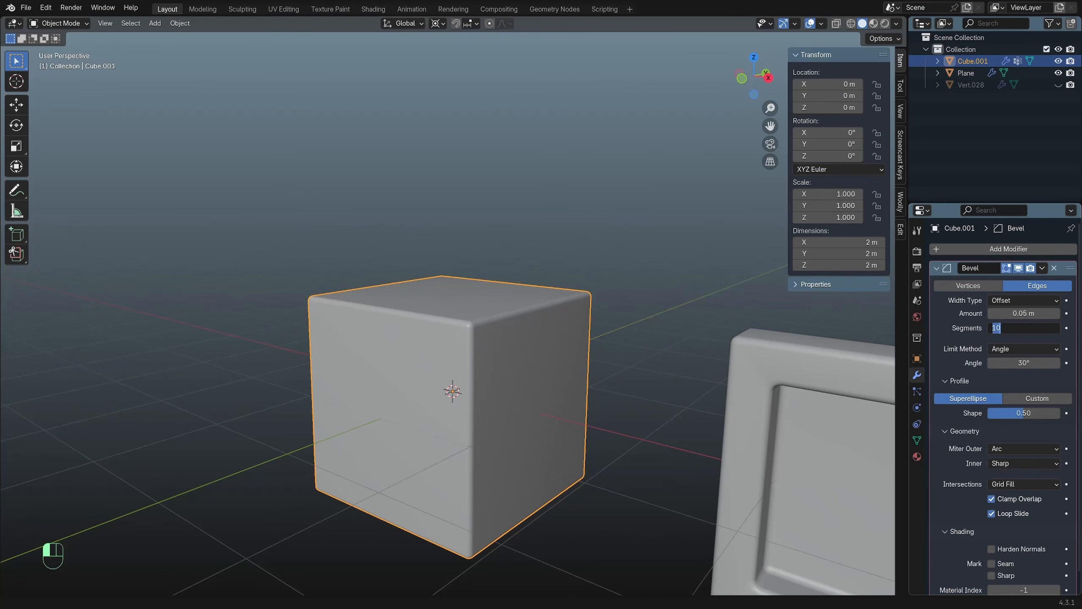
key("Return")
scroll(456, 416, "up", 4)
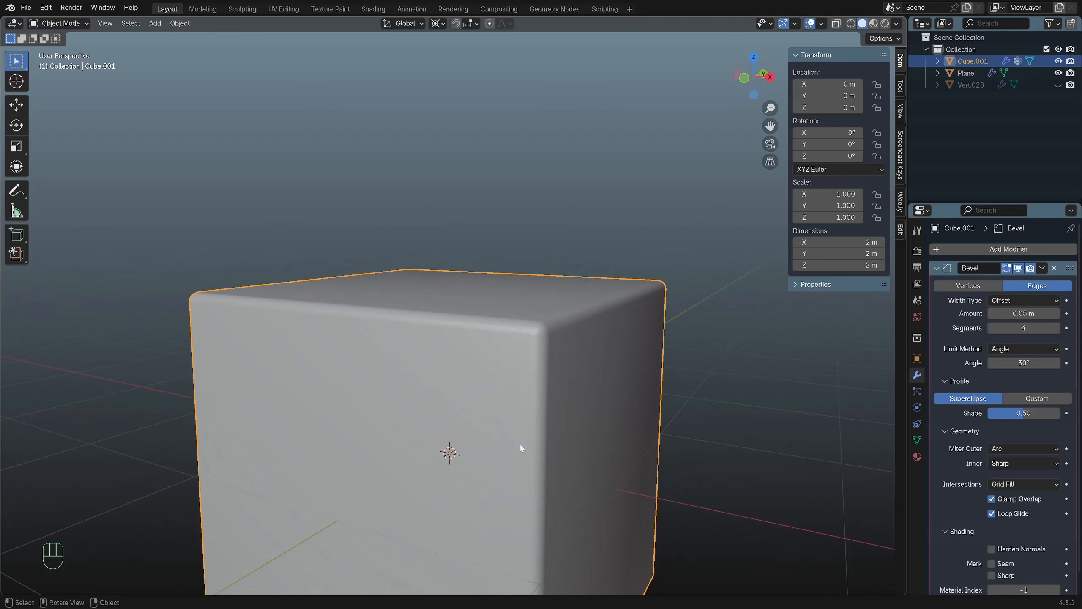
left_click(990, 549)
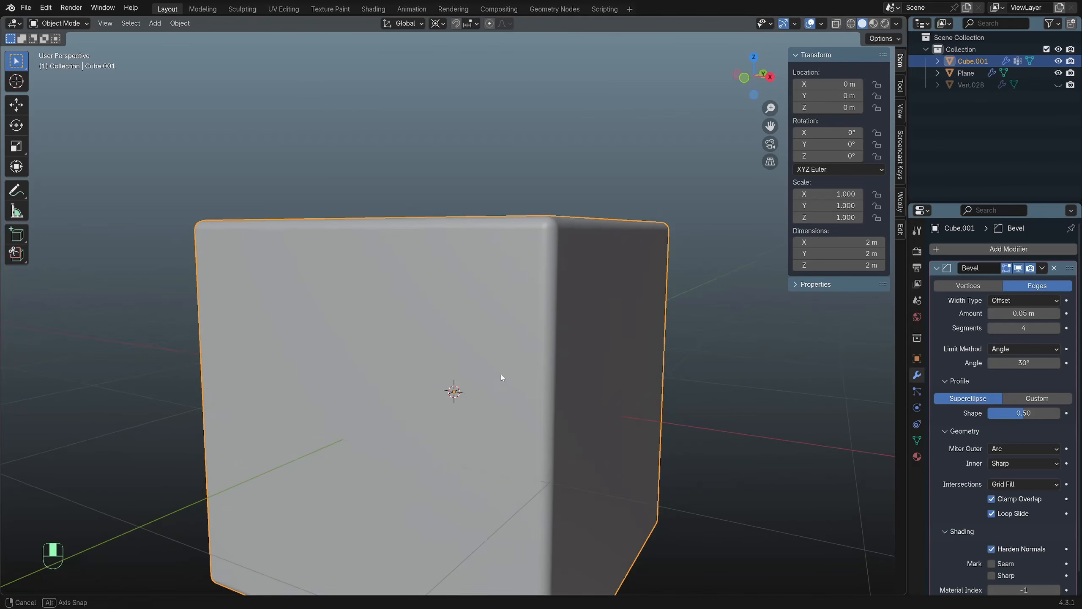
scroll(529, 386, "down", 3)
middle_click_drag(640, 368, 640, 368)
scroll(593, 382, "up", 3)
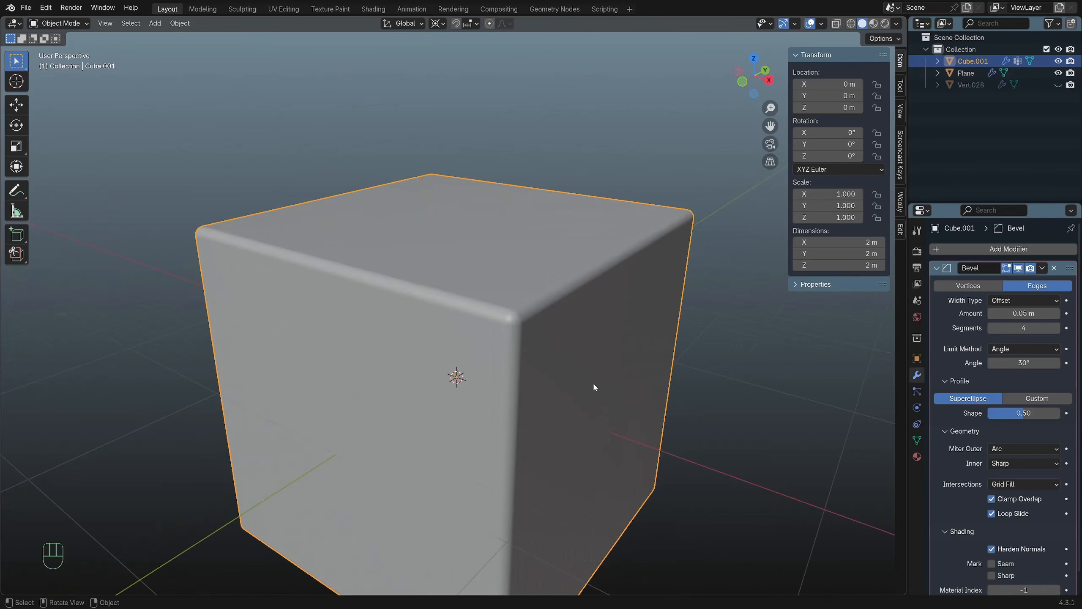
Give the cube's upper edge on the positive X side a Bevel Weight of 1.00.
key("Tab")
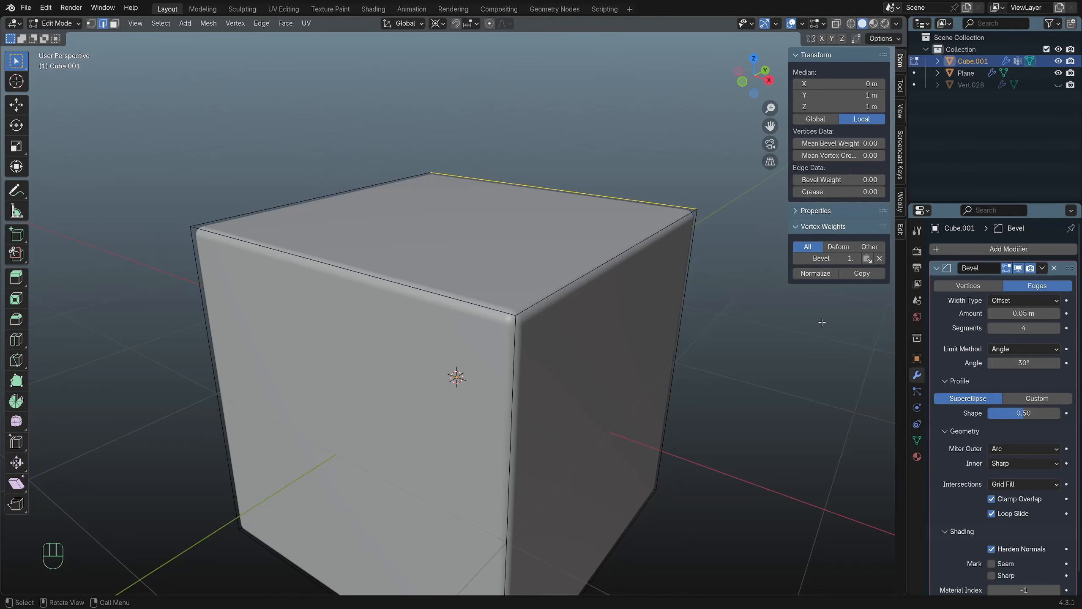
left_click(595, 270)
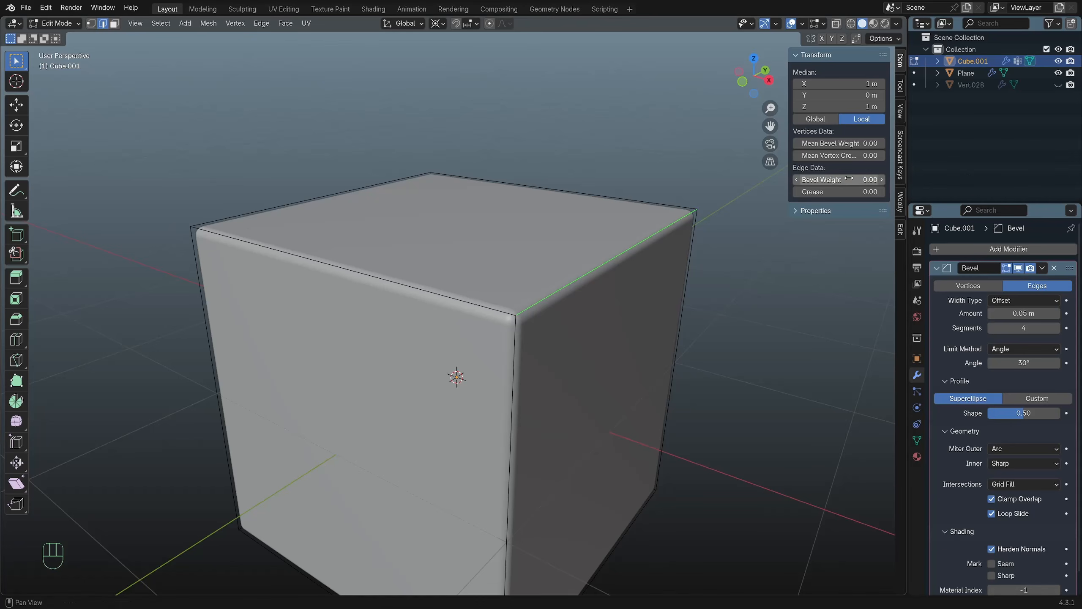
left_click_drag(835, 180, 835, 180)
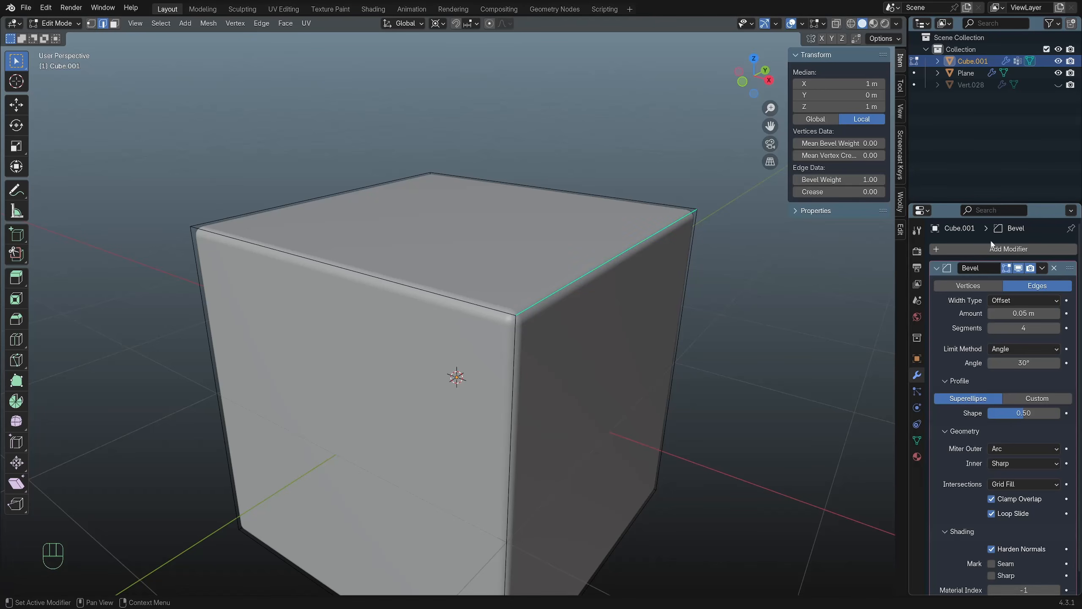
Add a second Bevel modifier to the cube and bring its settings into view.
left_click(1008, 249)
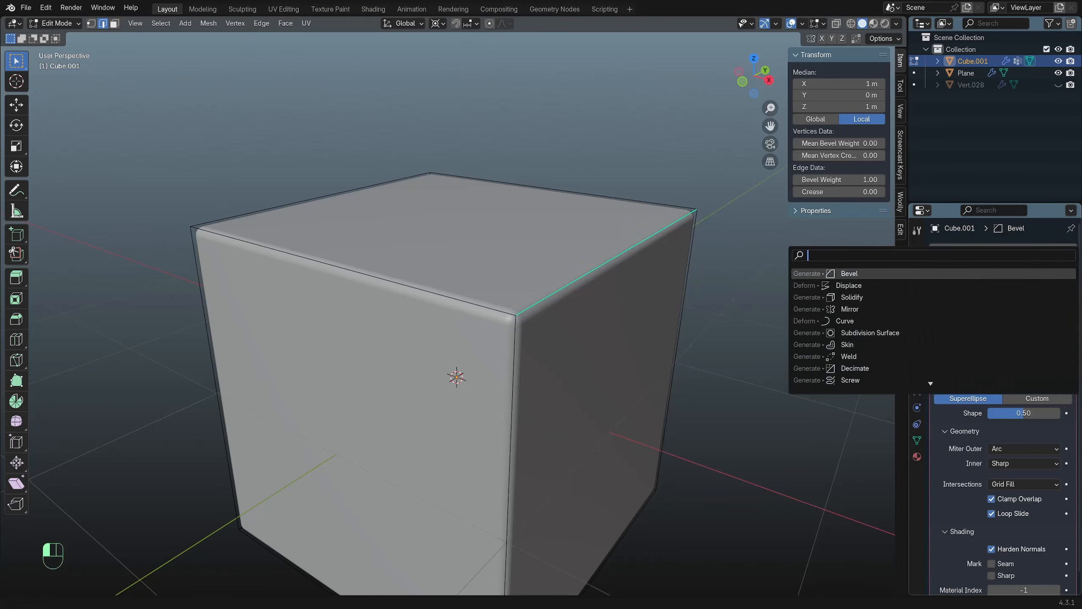
left_click(1022, 273)
scroll(1020, 452, "down", 8)
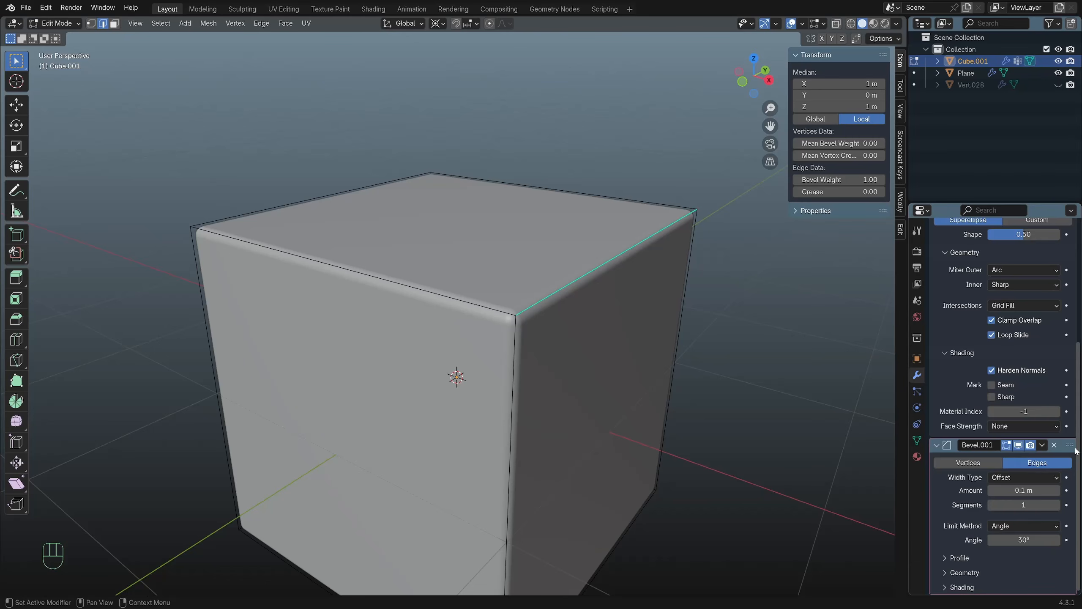
Place the second Bevel modifier before the first, limit it by Weight, and inspect the cube's weighted corner.
scroll(1075, 451, "up", 6)
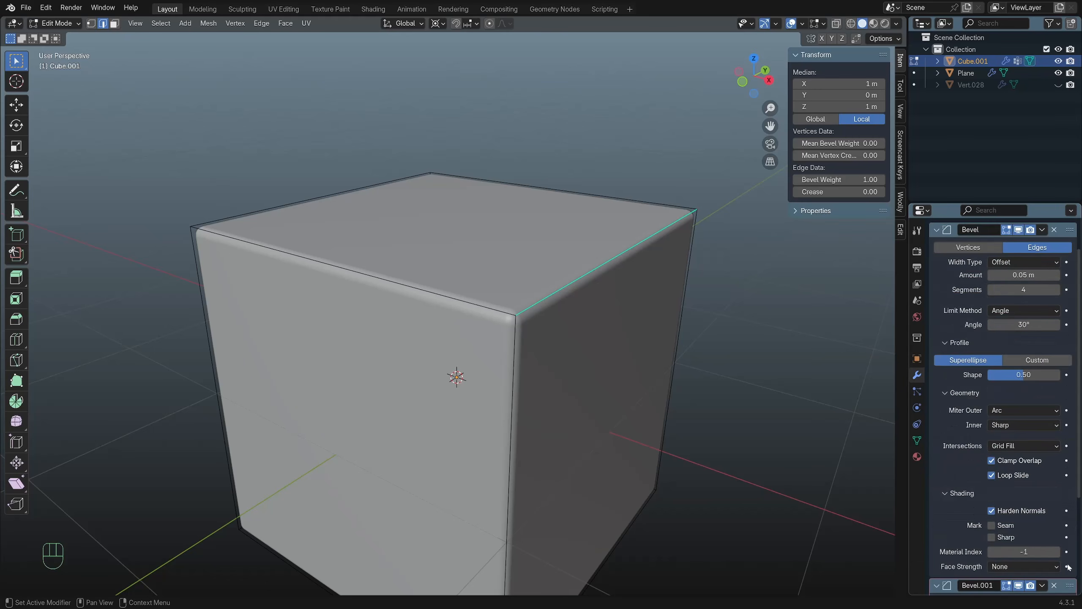
left_click_drag(1070, 585, 1052, 185)
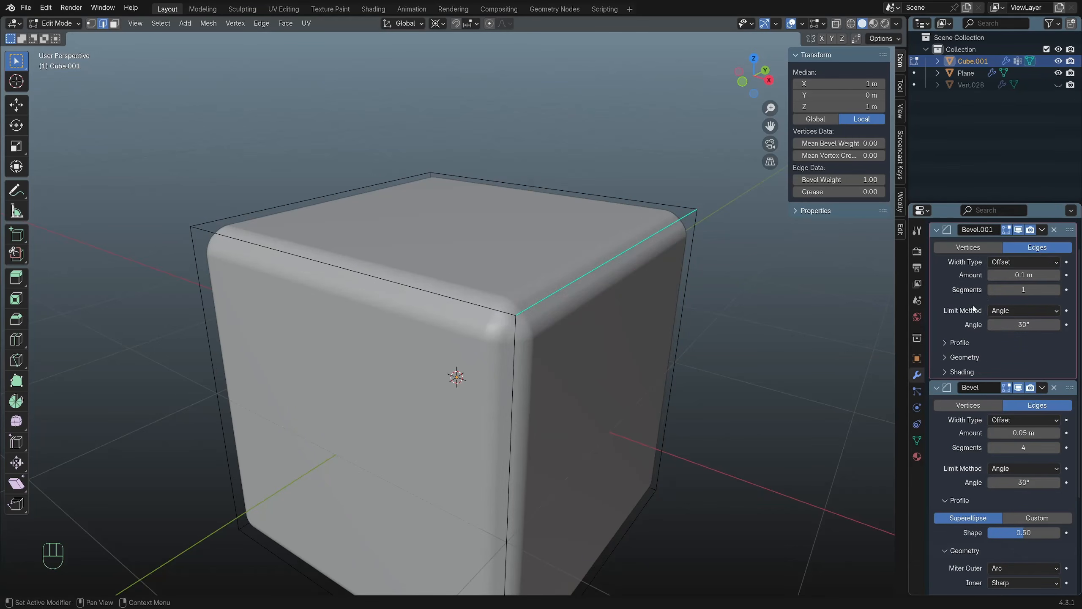
left_click(1023, 311)
left_click(1017, 352)
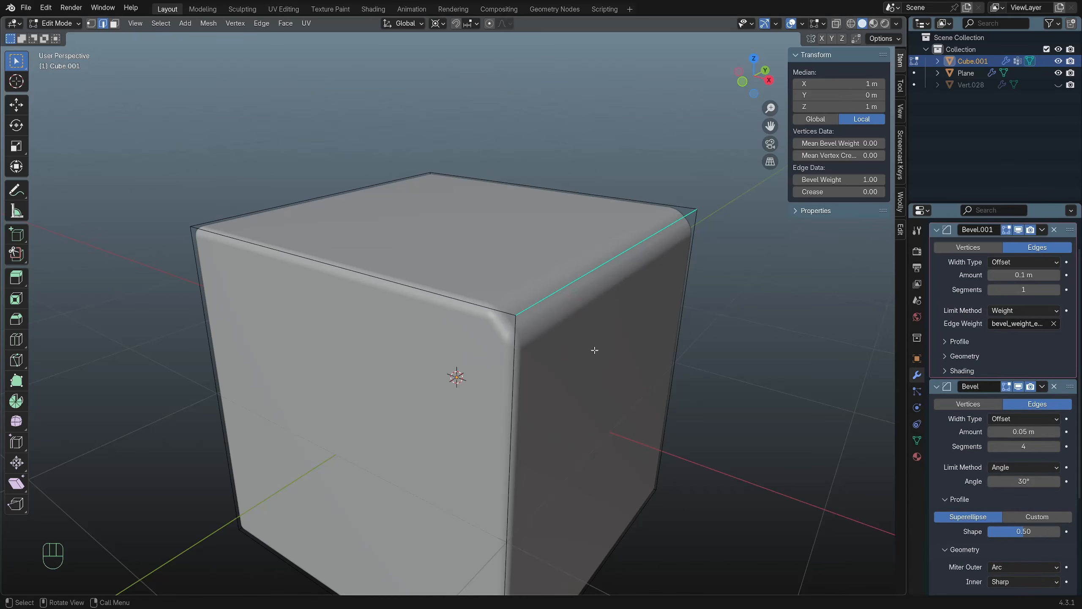
scroll(642, 326, "up", 4)
scroll(670, 307, "down", 3)
middle_click_drag(688, 293, 676, 278)
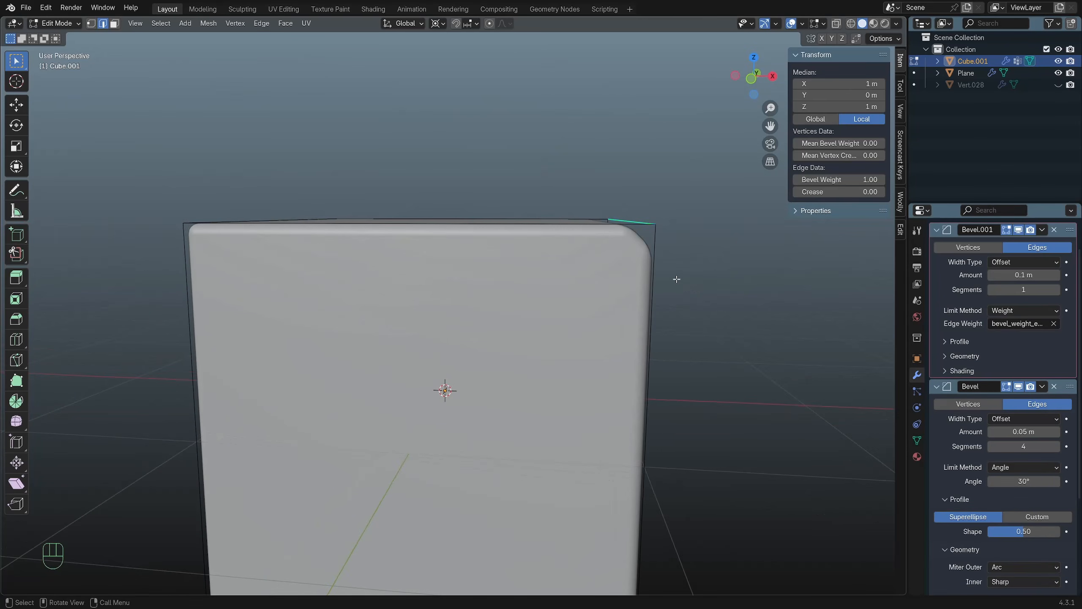
scroll(587, 332, "up", 5)
middle_click_drag(531, 279, 506, 279)
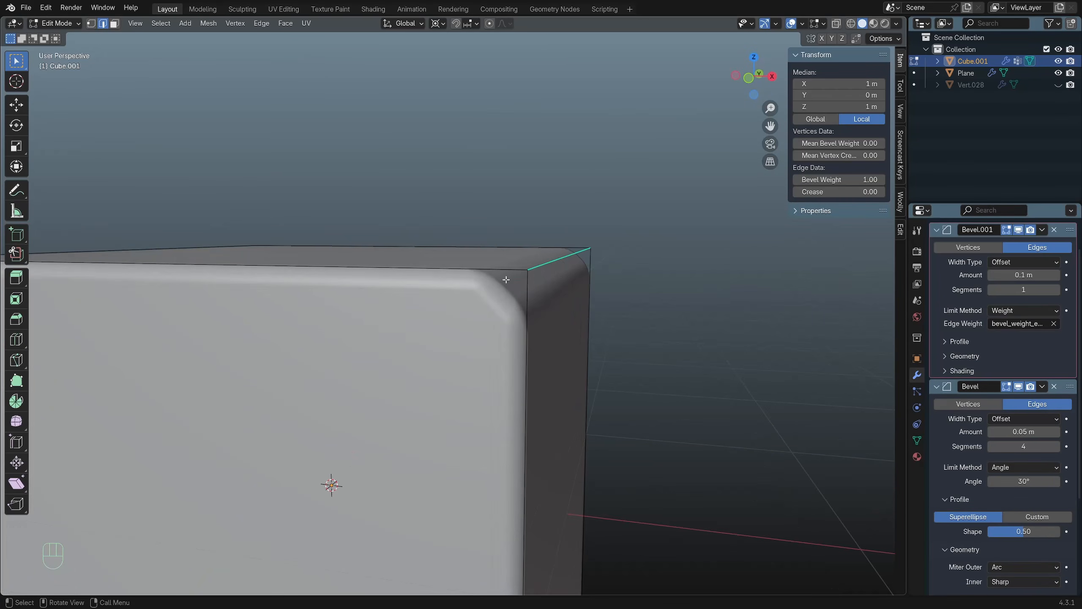
scroll(1041, 295, "up", 2)
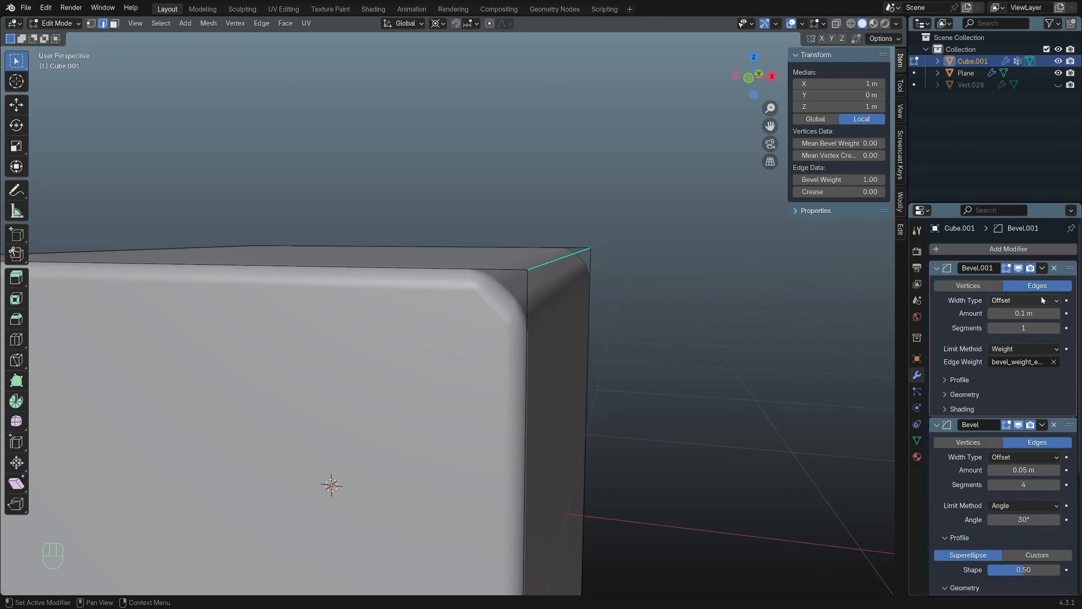
Move the weight-limited Bevel modifier after the angle-limited one and inspect the corner of the weighted edge.
left_click_drag(1070, 269, 1066, 533)
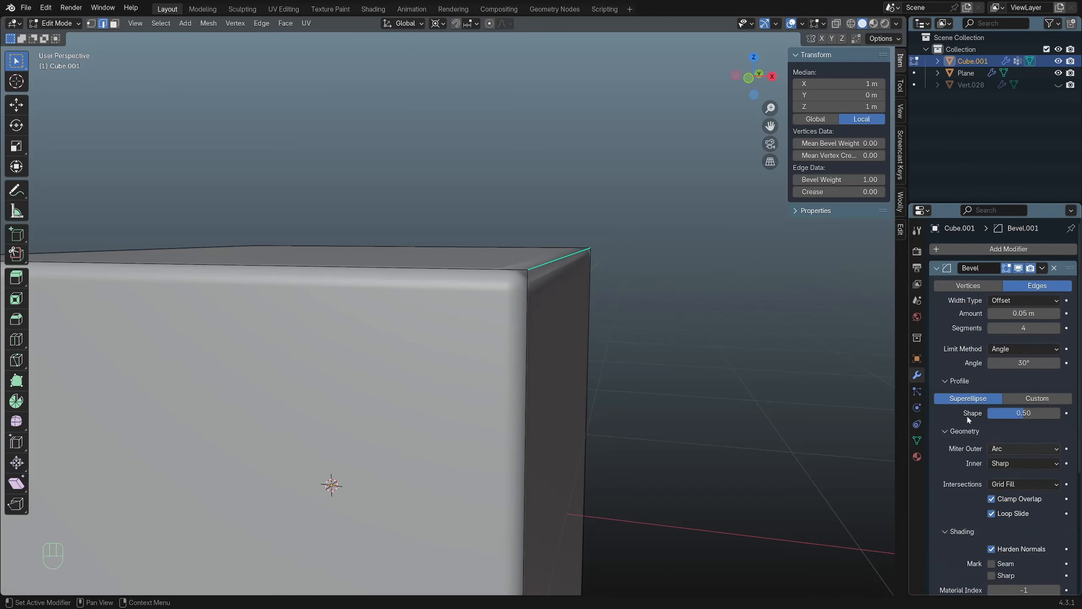
middle_click_drag(605, 354, 597, 363)
scroll(1020, 515, "down", 5)
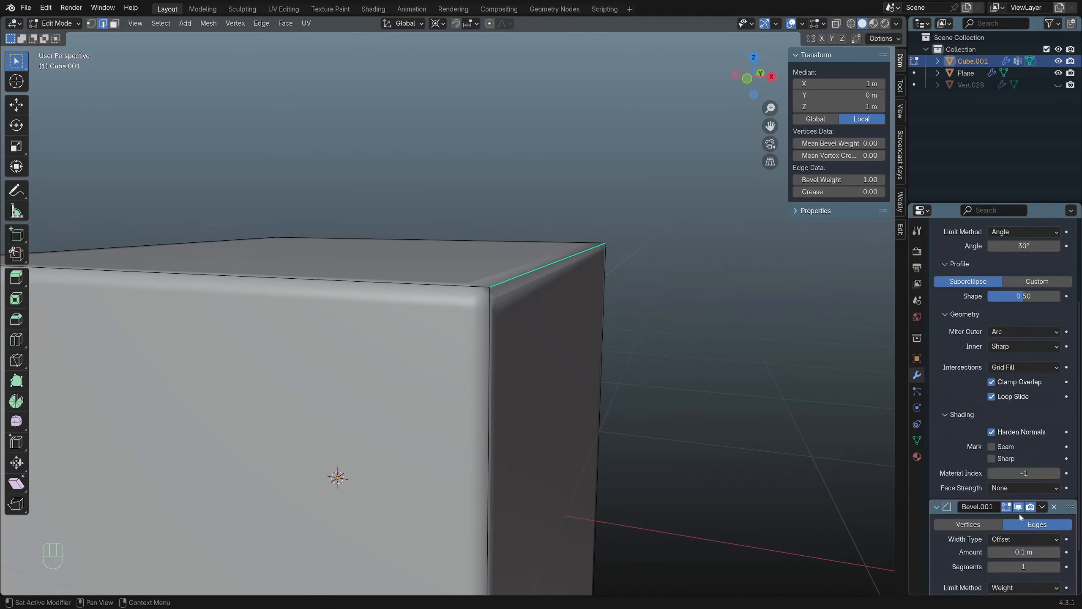
scroll(1020, 336, "up", 5)
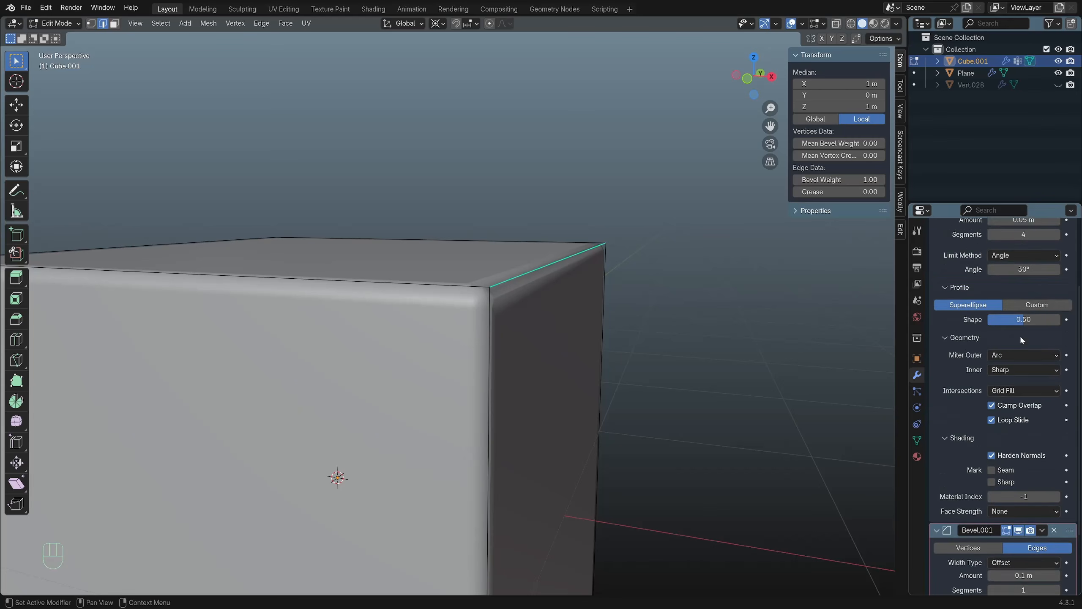
mouse_move(626, 324)
middle_mouse_down()
mouse_move(636, 321)
mouse_move(587, 328)
mouse_move(648, 326)
middle_mouse_up()
scroll(1028, 503, "down", 3)
scroll(992, 526, "down", 3)
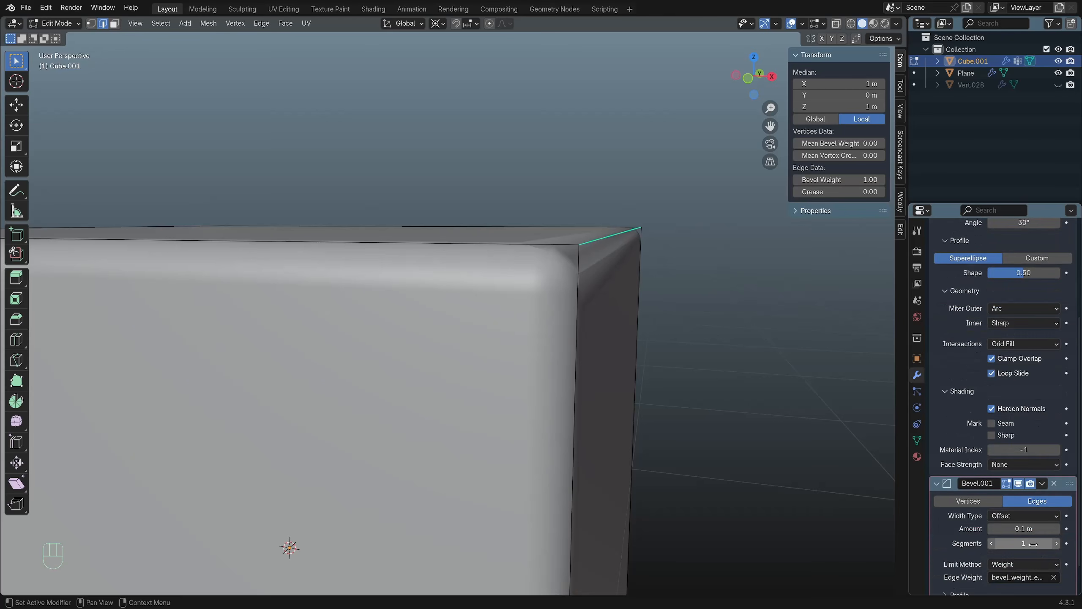
scroll(1004, 559, "down", 2)
scroll(1021, 349, "up", 7)
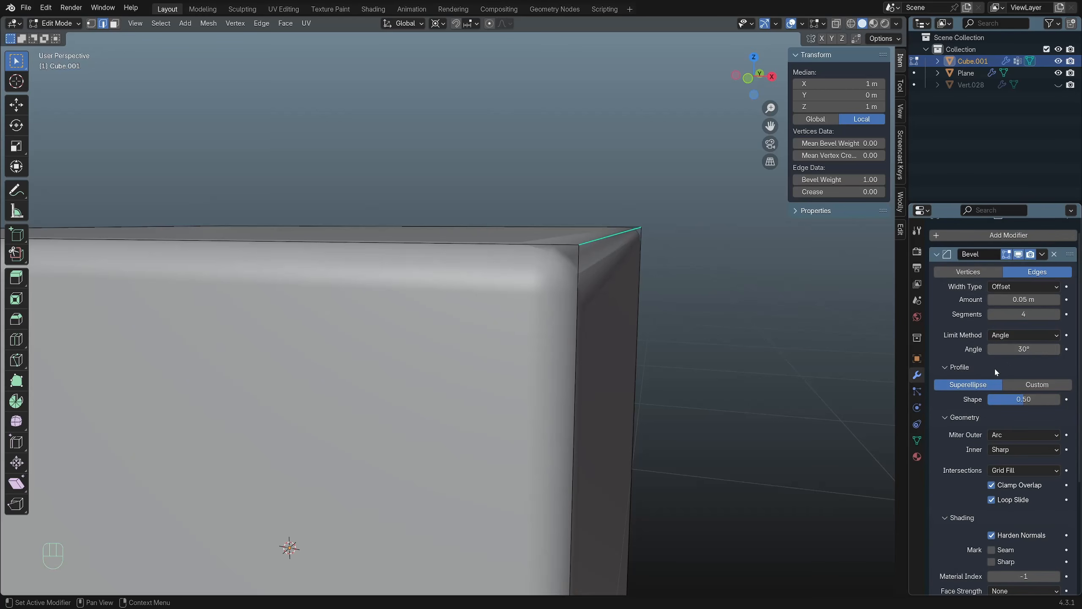
Switch to wireframe display and examine the bevel topology around the weighted edge.
key("shift+z")
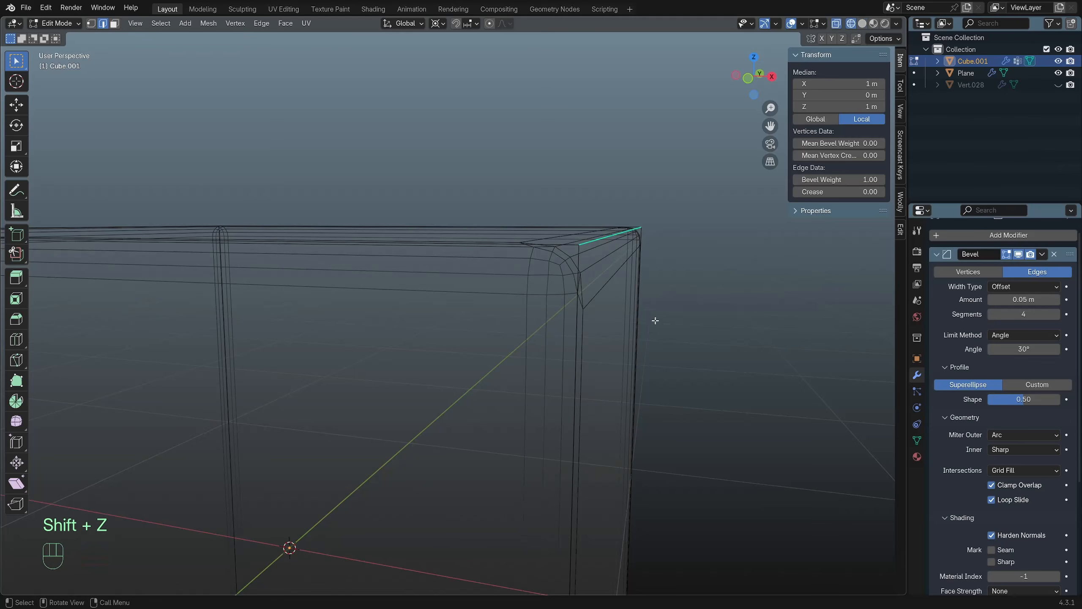
middle_click_drag(653, 317, 640, 334)
middle_click_drag(466, 346, 437, 303)
scroll(1064, 526, "down", 8)
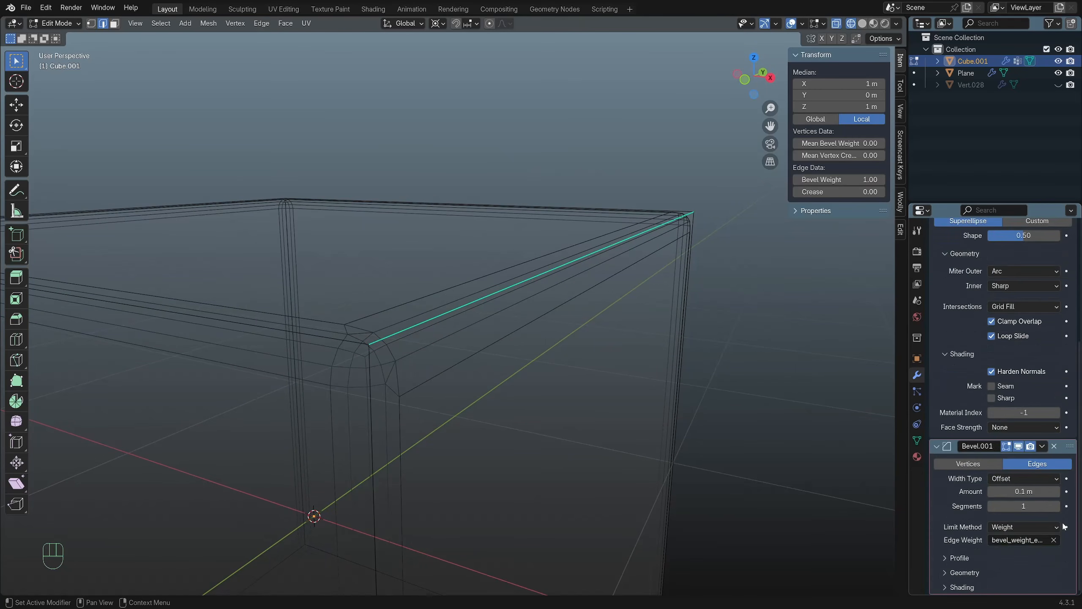
Put the weight-limited Bevel back before the angle-limited one, examine the wireframe corner, and return to solid shading.
left_click_drag(1070, 447, 1070, 199)
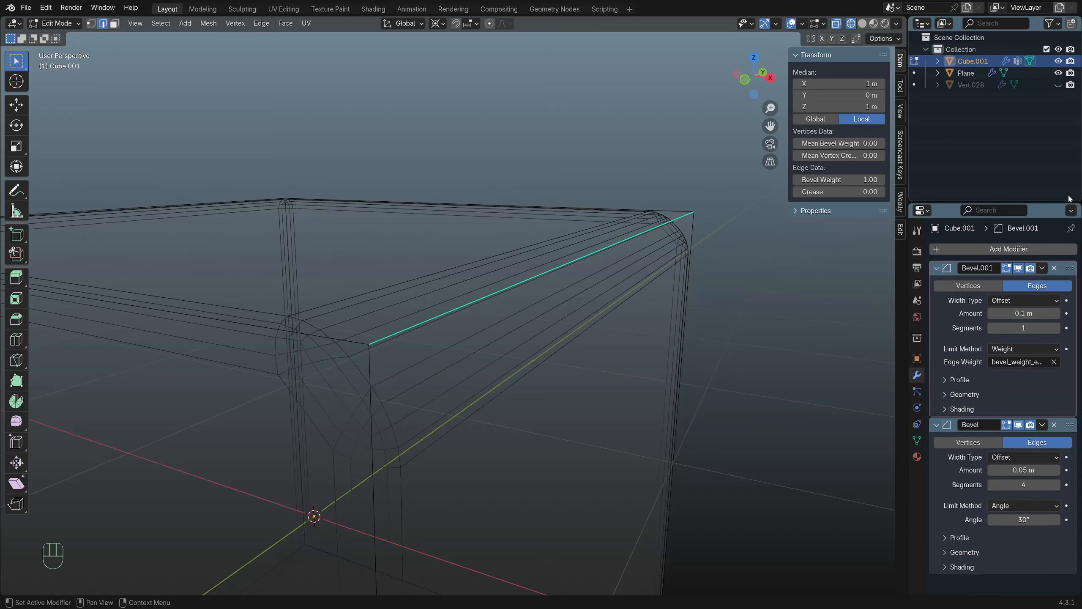
middle_click_drag(457, 310, 512, 283)
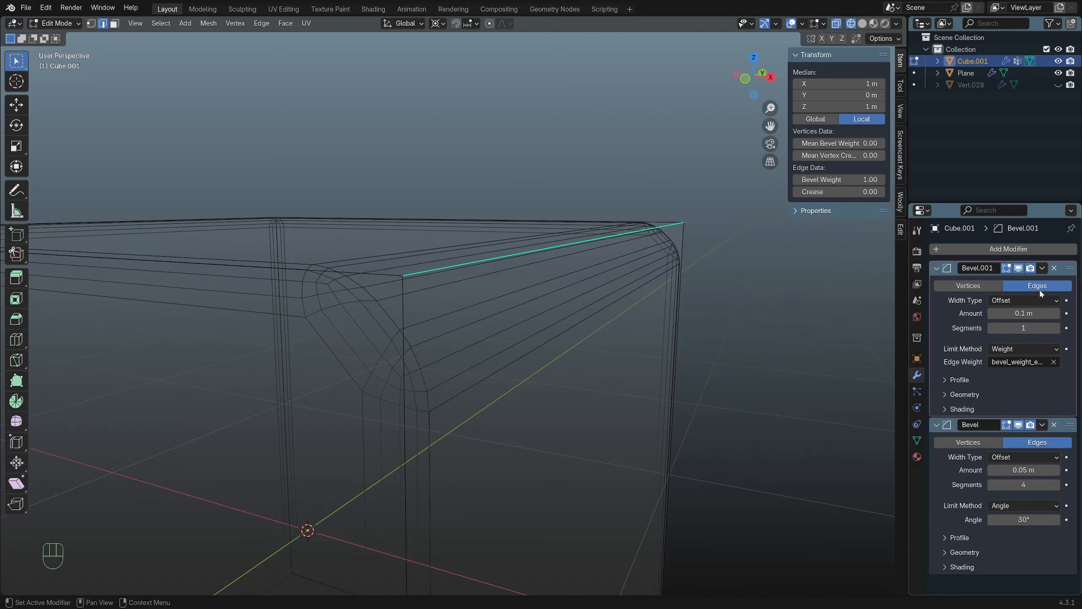
middle_click_drag(452, 293, 488, 293)
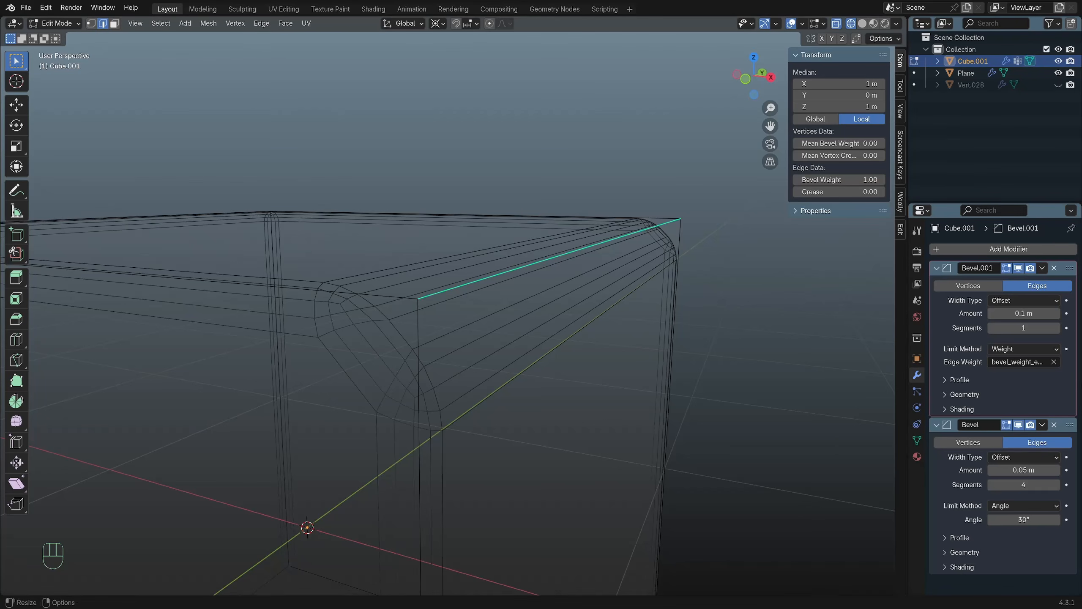
key("shift+z")
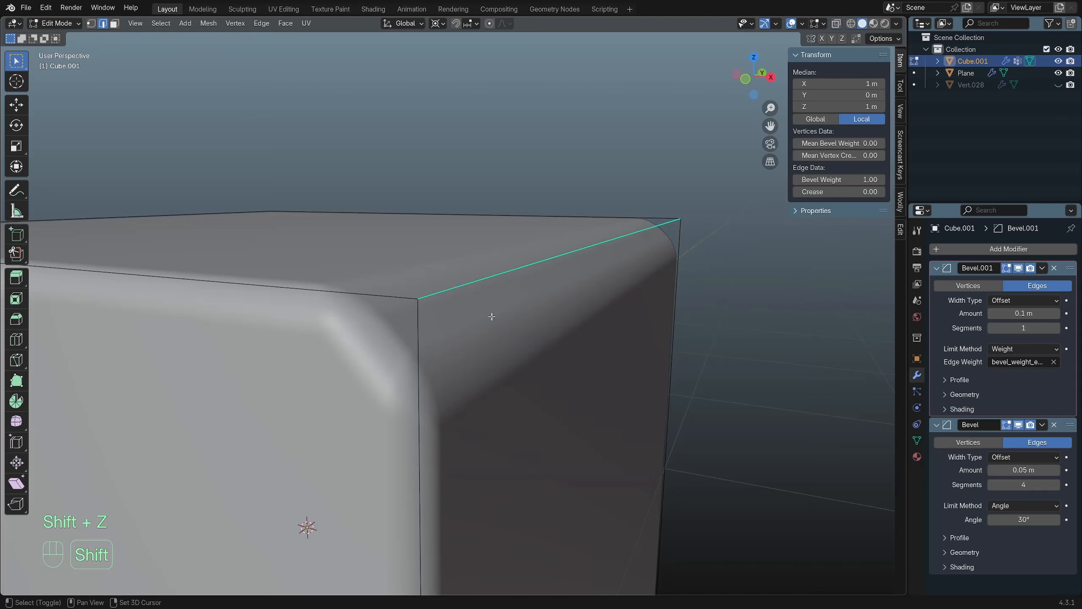
scroll(491, 317, "down", 3)
middle_click_drag(533, 287, 534, 285)
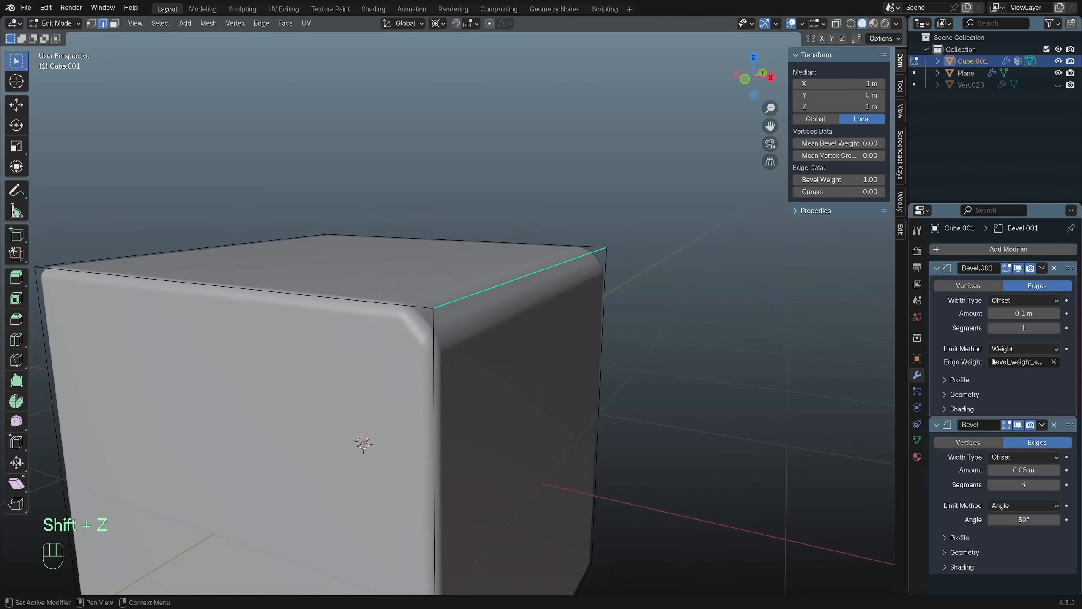
Set the weight-limited Bevel to 4 segments, try an Amount of 1.08 m, and reduce the Amount to 0.08 m.
left_click(1056, 329)
left_click(1056, 329)
left_click(1056, 328)
left_click_drag(1022, 313, 1053, 314)
scroll(516, 245, "down", 4)
middle_click_drag(522, 249, 516, 246)
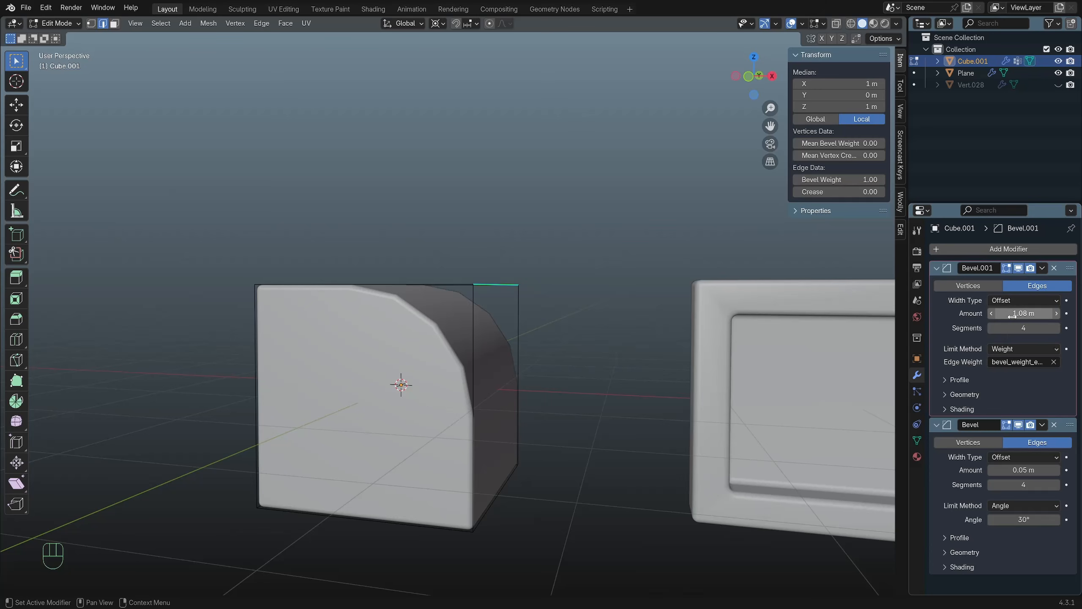
left_click_drag(1012, 315, 969, 315)
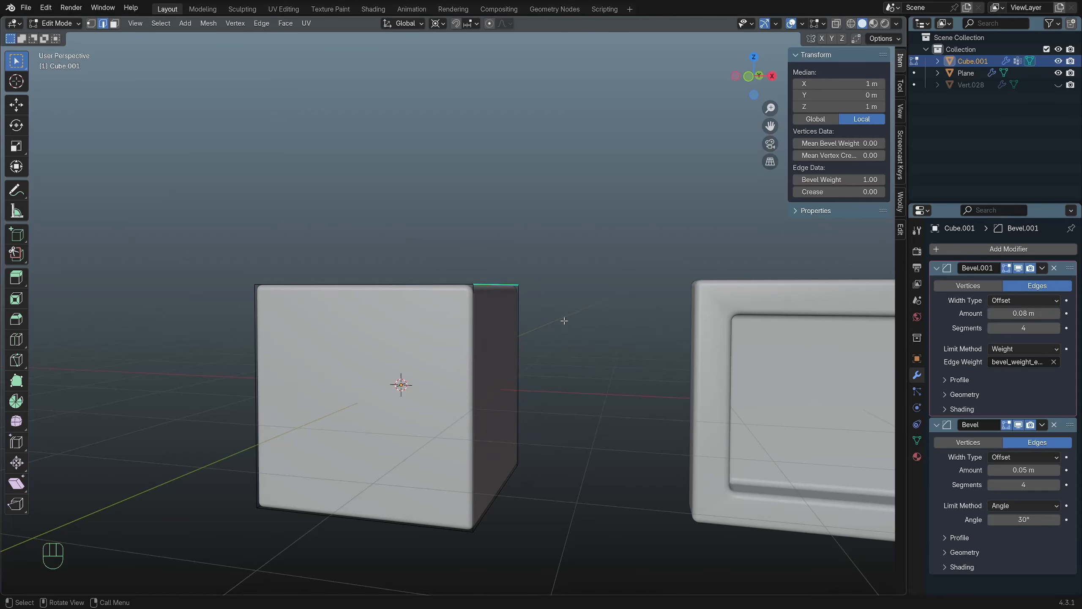
Add one centred horizontal loop cut around the cube without sliding it.
scroll(509, 346, "up", 4)
middle_click_drag(510, 346, 495, 307, "shift")
key("ctrl+r")
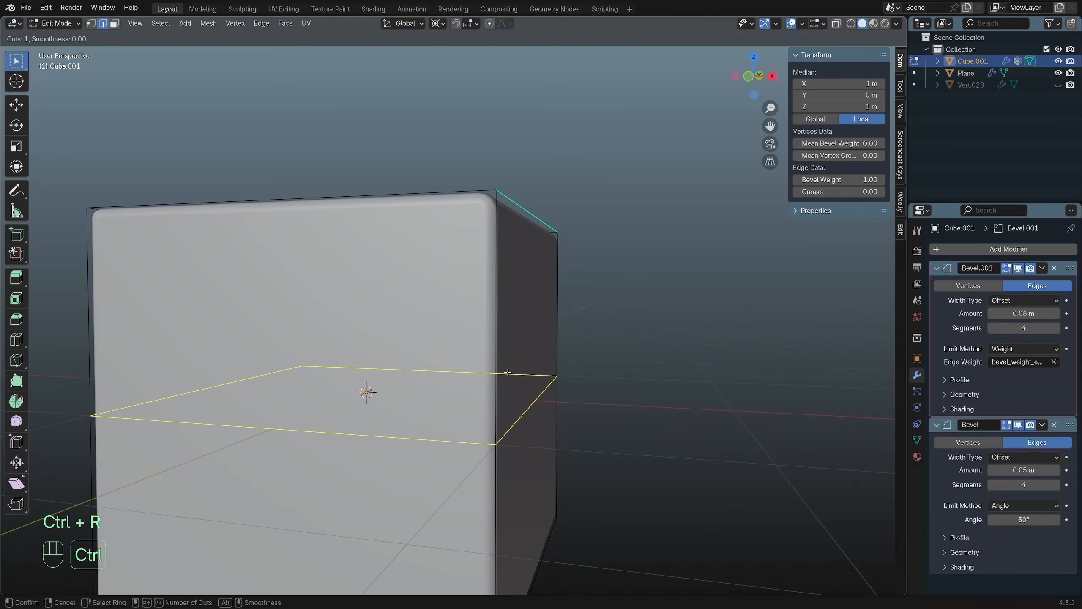
left_click(508, 372)
right_click(507, 372)
Bevel the horizontal edge loop with a width of about 0.018 m, 1 segment and a Superellipse profile.
middle_click_drag(529, 424, 511, 368, "shift")
key("ctrl+b")
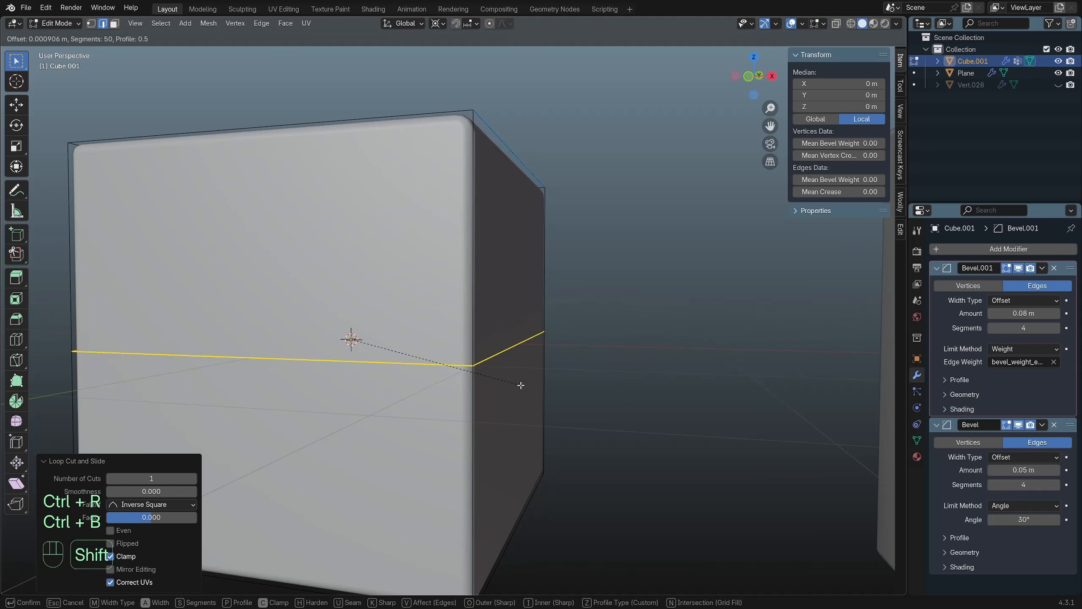
scroll(529, 393, "down", 5)
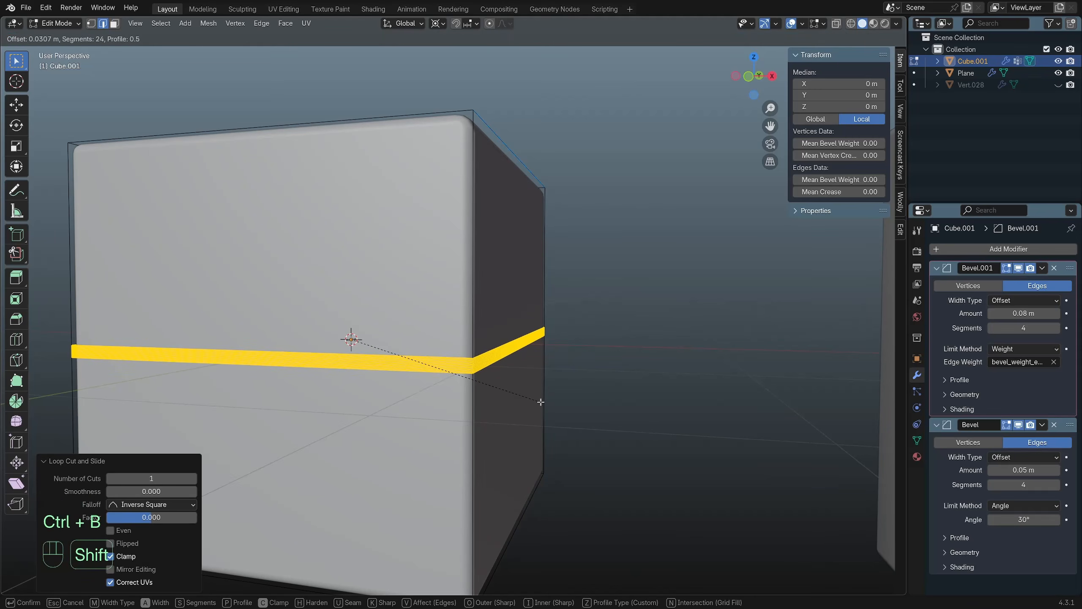
scroll(537, 399, "down", 20)
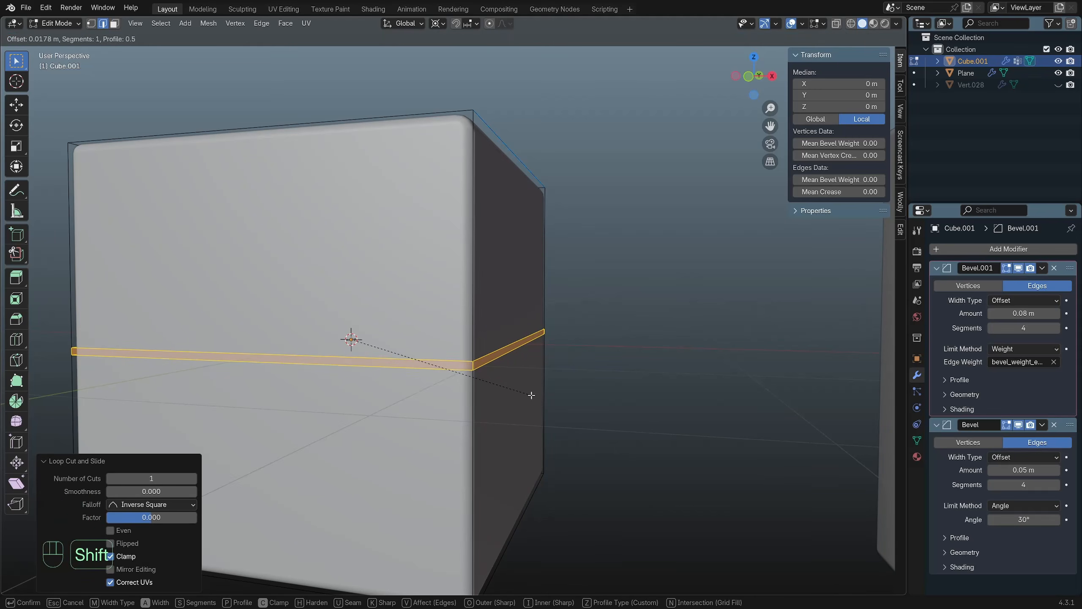
left_click(532, 394)
scroll(531, 394, "up", 3)
middle_click_drag(524, 397, 504, 356, "shift")
scroll(511, 362, "up", 1)
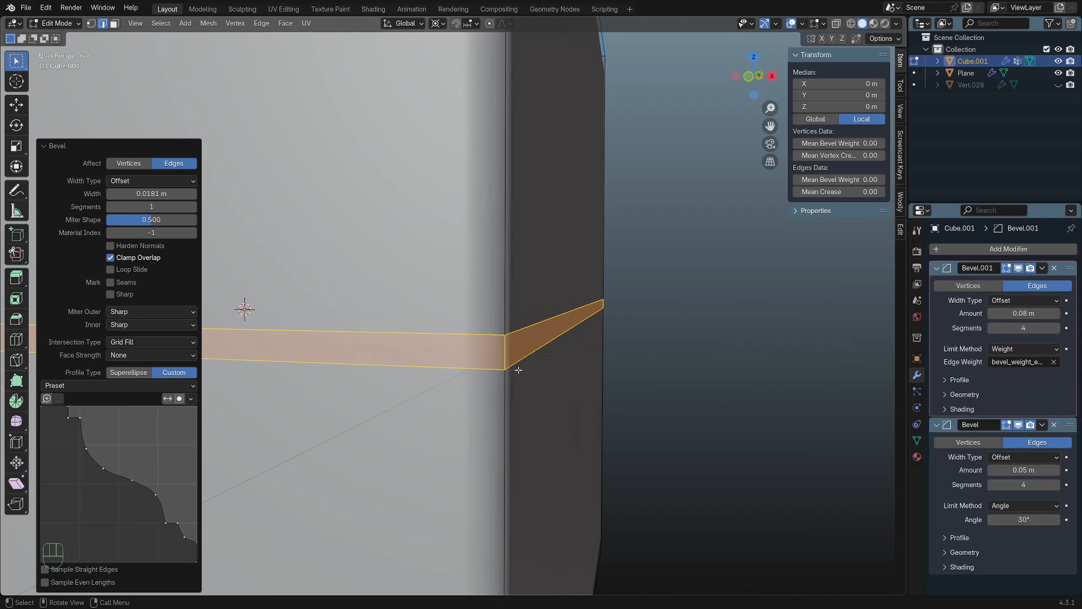
left_click(130, 373)
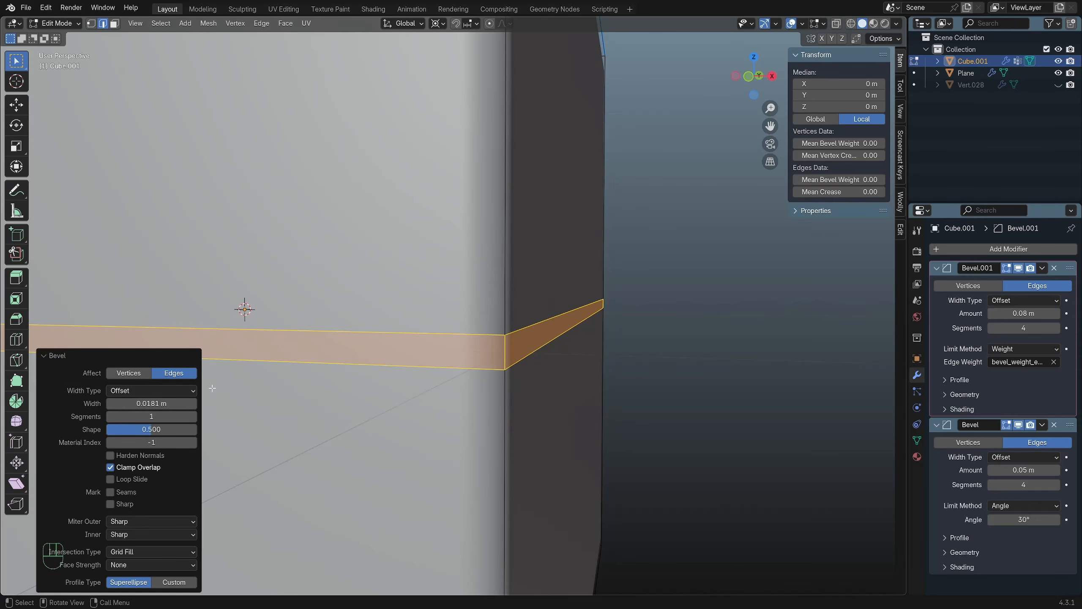
Extrude the narrow face band inward along its normals by about 0.006 m and inspect the groove's corner.
key("alt")
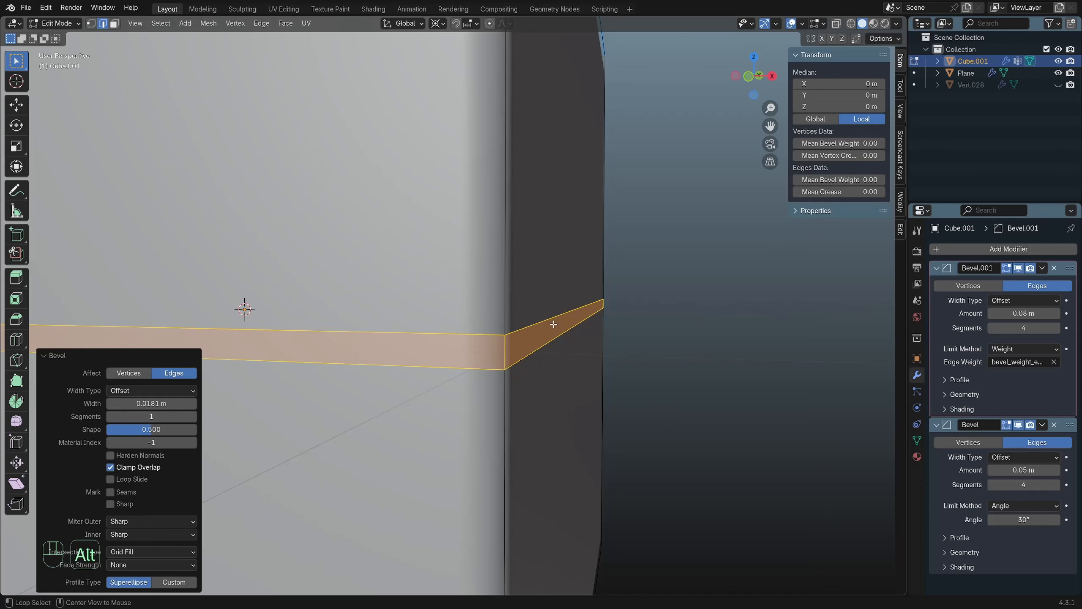
key("alt+e")
left_click(553, 333)
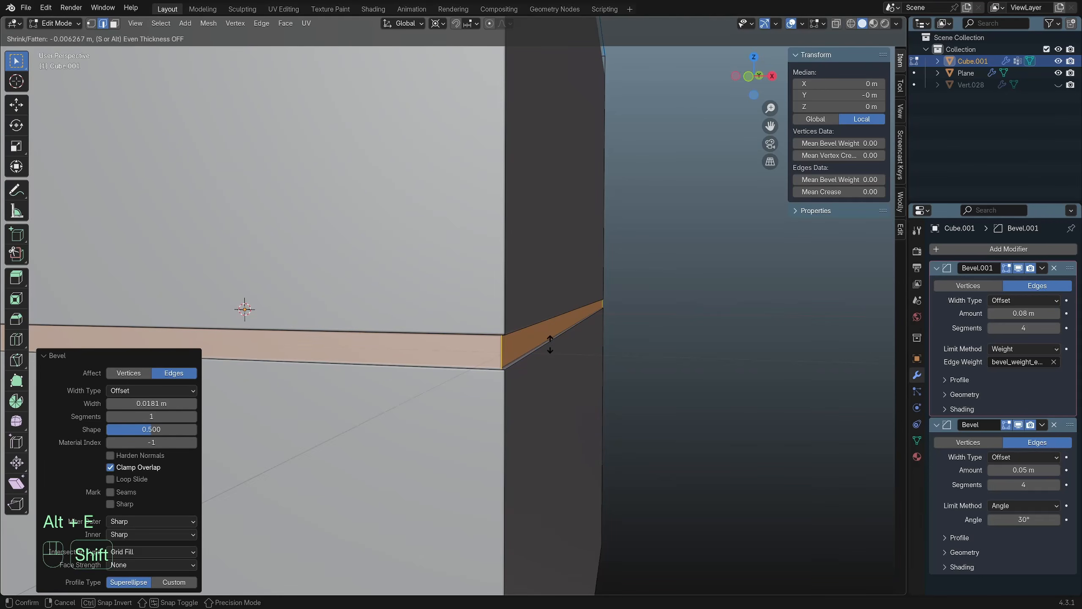
left_click(549, 345)
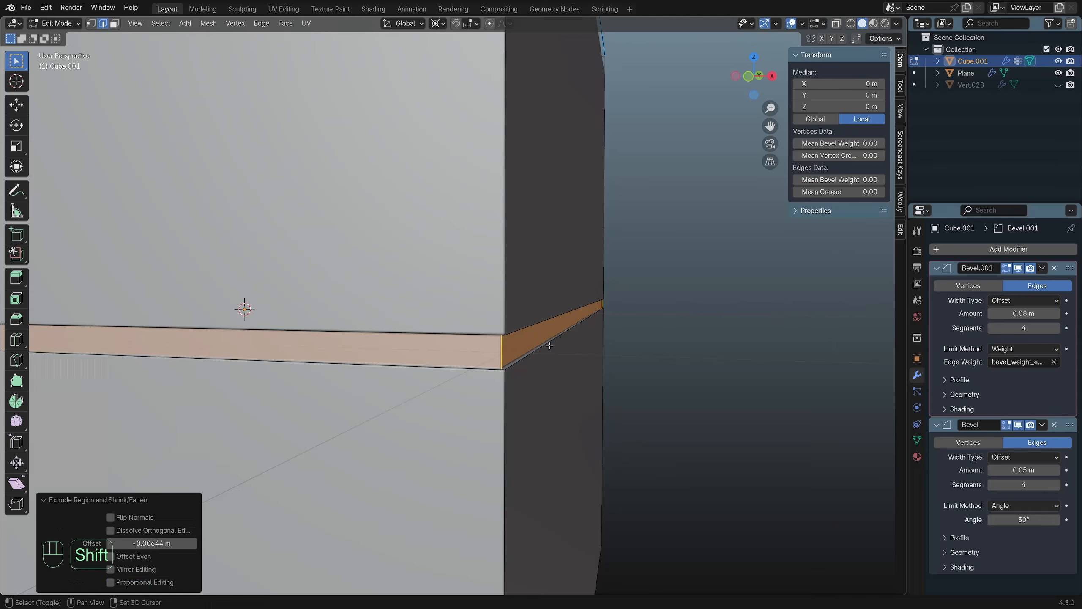
middle_click_drag(550, 346, 488, 326)
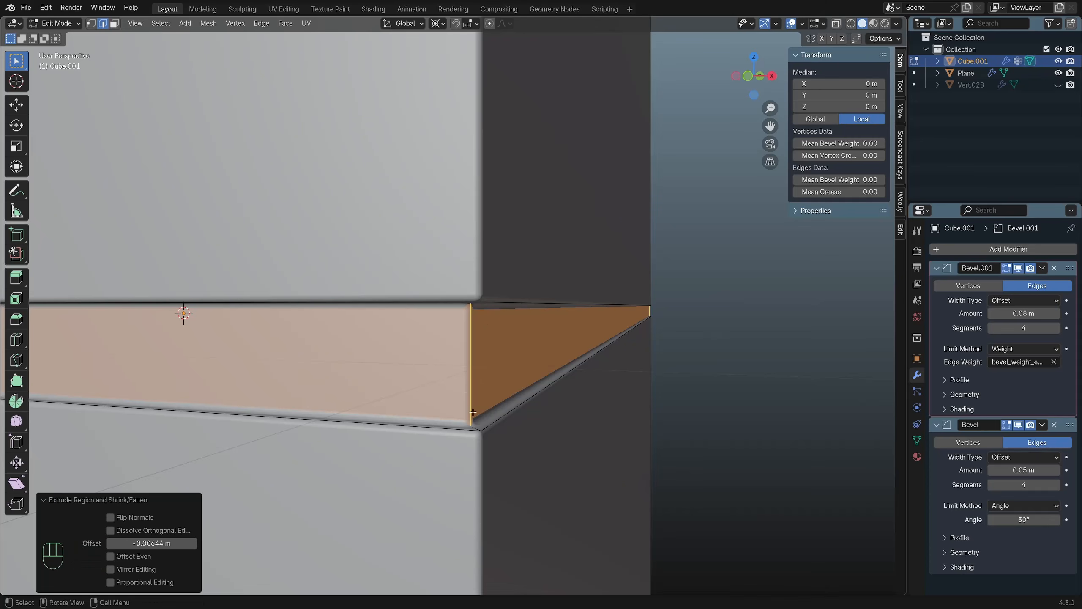
middle_click_drag(483, 370, 483, 358, "ctrl")
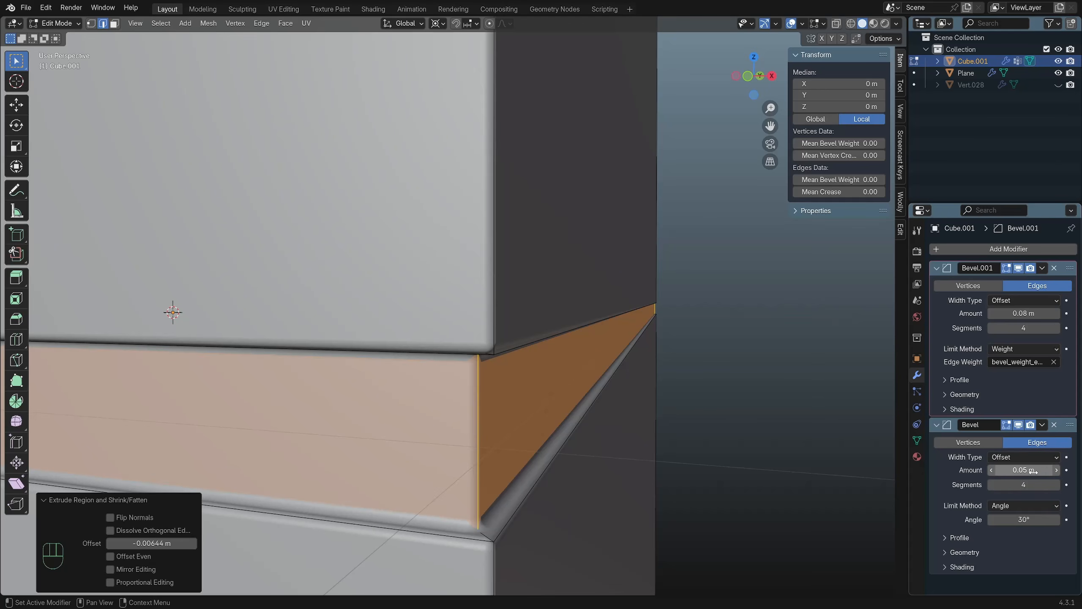
Undo the groove extrusion, the edge loop bevel and the loop cut.
key("ctrl+z")
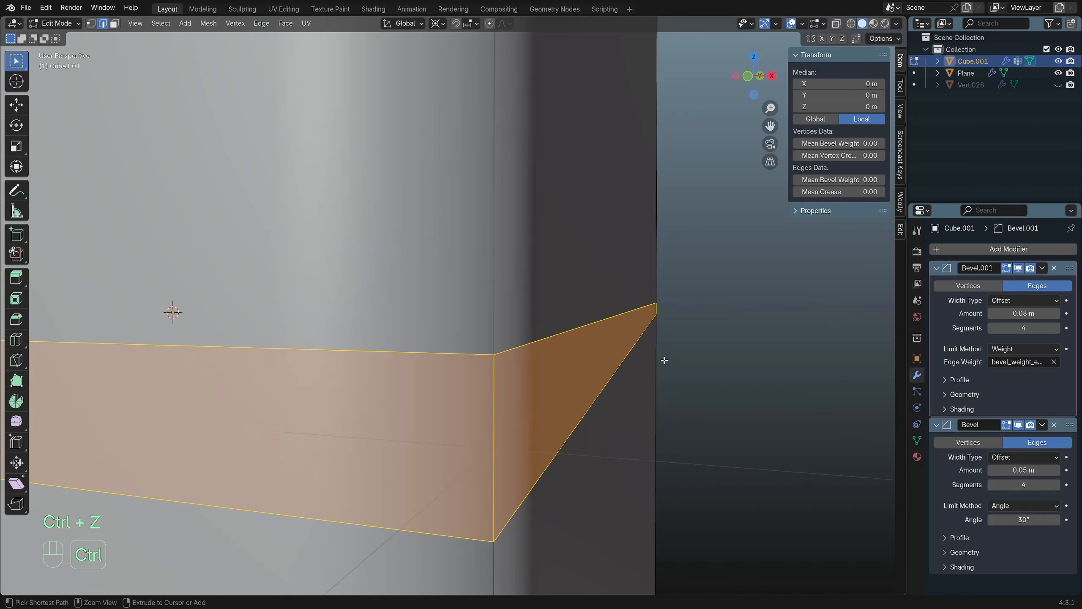
key("ctrl+z")
key("ctrl+z")
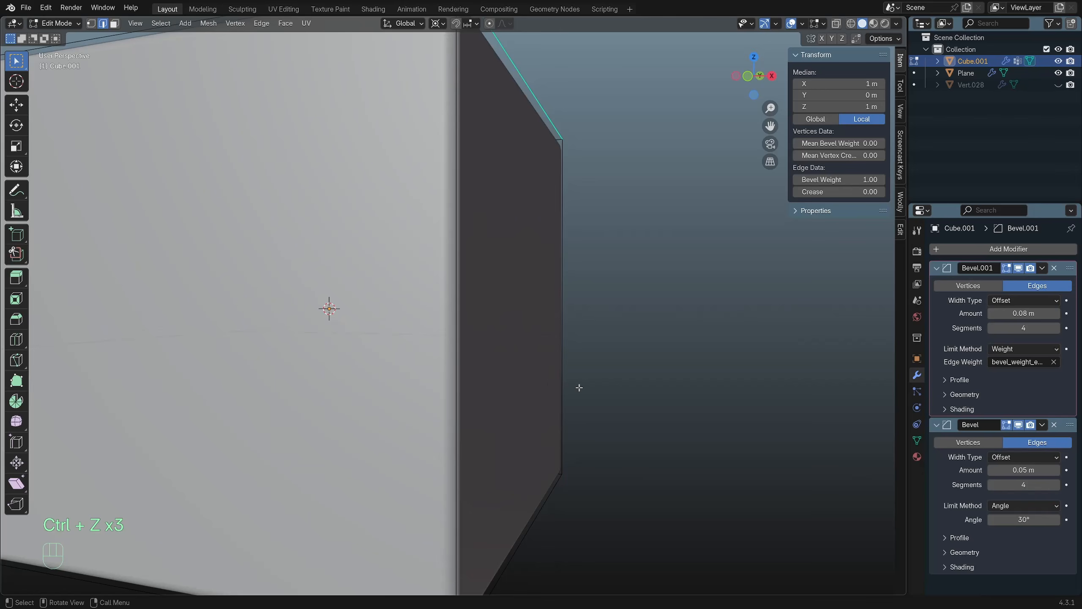
Add one centred horizontal loop cut around the cube from the front orthographic view.
key("Tab")
scroll(514, 386, "down", 5)
middle_click_drag(515, 433, 473, 328)
scroll(691, 418, "up", 2)
scroll(577, 451, "up", 2)
key("KP_1")
scroll(578, 371, "up", 4)
scroll(452, 318, "down", 3)
key("Tab")
scroll(452, 320, "down", 1)
key("ctrl+r")
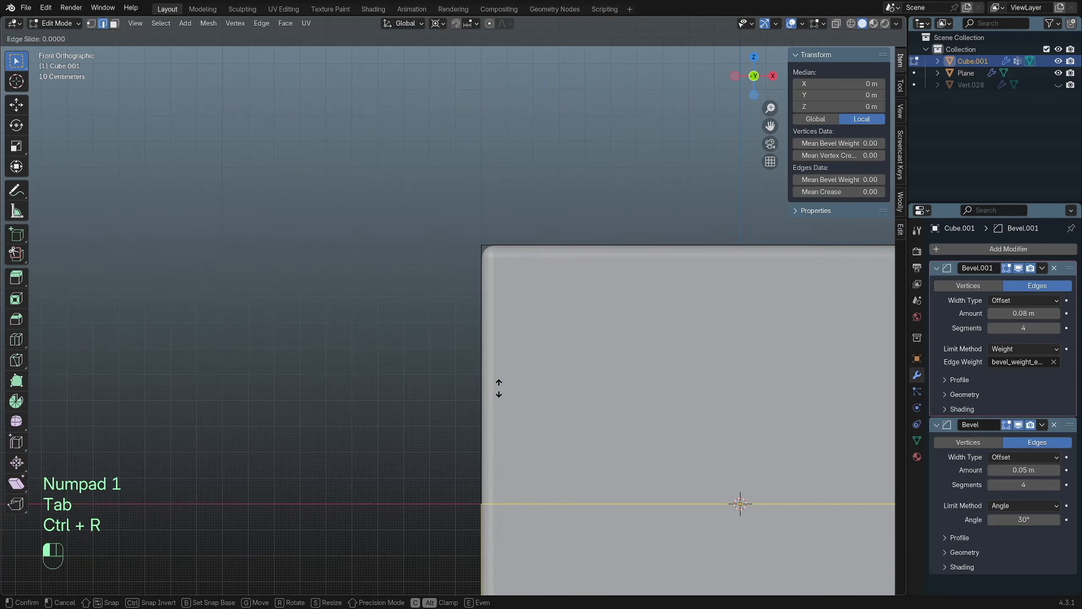
left_click(497, 365)
scroll(494, 375, "up", 1)
Bevel the new horizontal loop with a width of about 0.014 m and 1 segment.
key("ctrl+b")
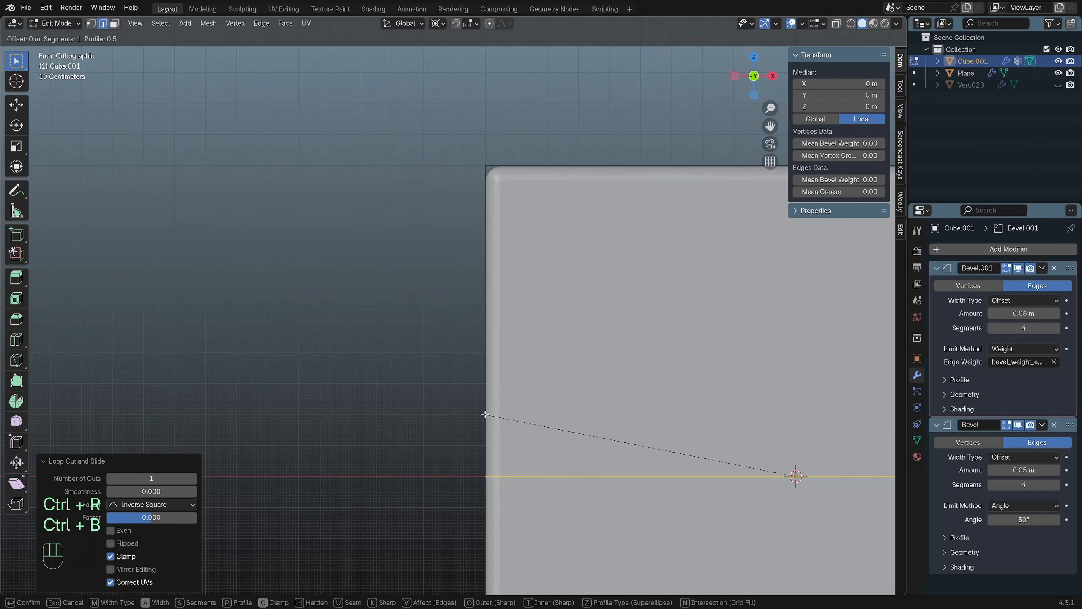
left_click(467, 393)
scroll(460, 398, "up", 3)
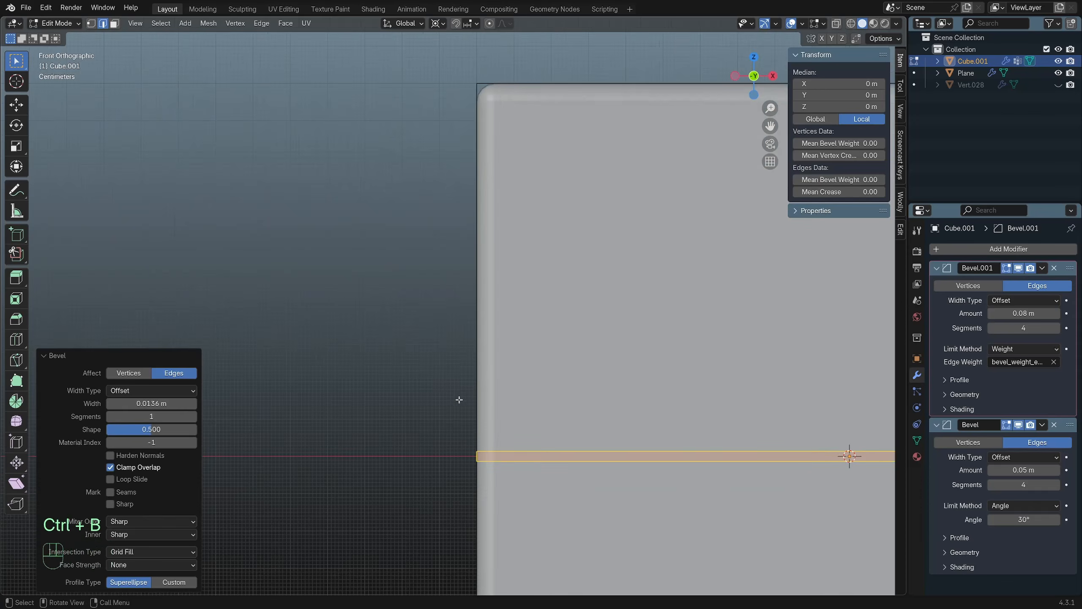
Extrude the narrow face band inward along its normals by about 0.010 m.
key("alt+e")
left_click(463, 415)
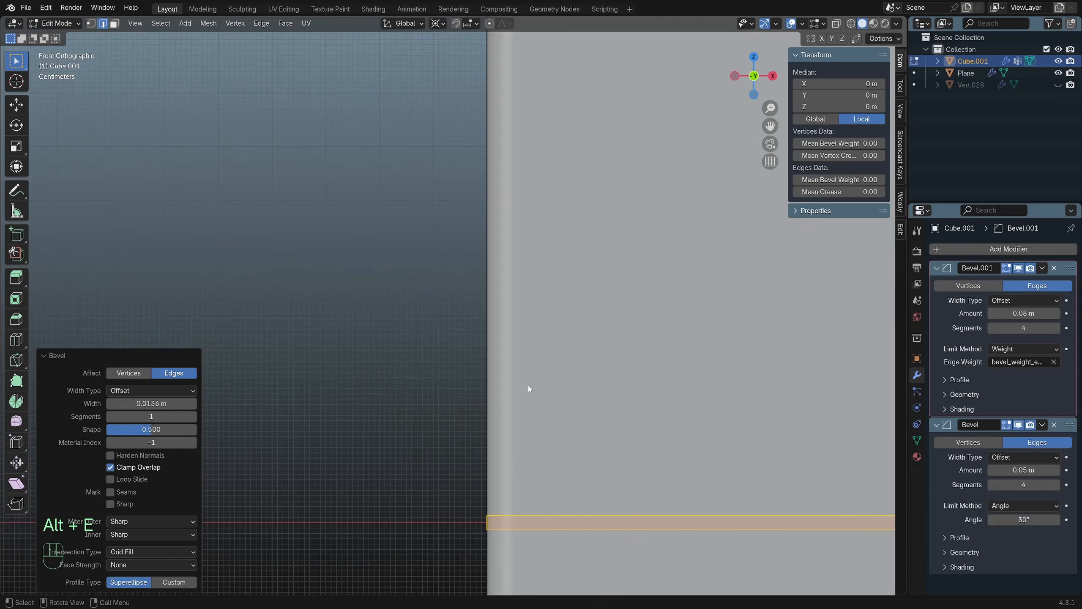
left_click(502, 411)
scroll(481, 323, "down", 3)
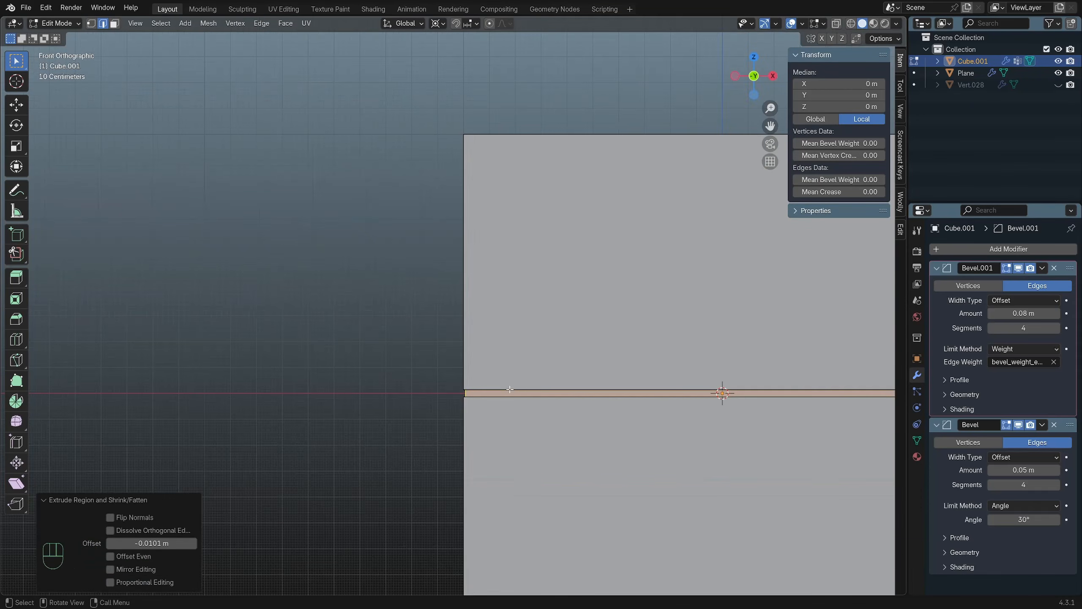
Examine the groove's corner under both bevel modifiers, in see-through wireframe and in solid shading.
key("Tab")
middle_click_drag(495, 270, 420, 338)
key("Tab")
key("alt+z")
scroll(499, 303, "down", 1)
key("shift+z")
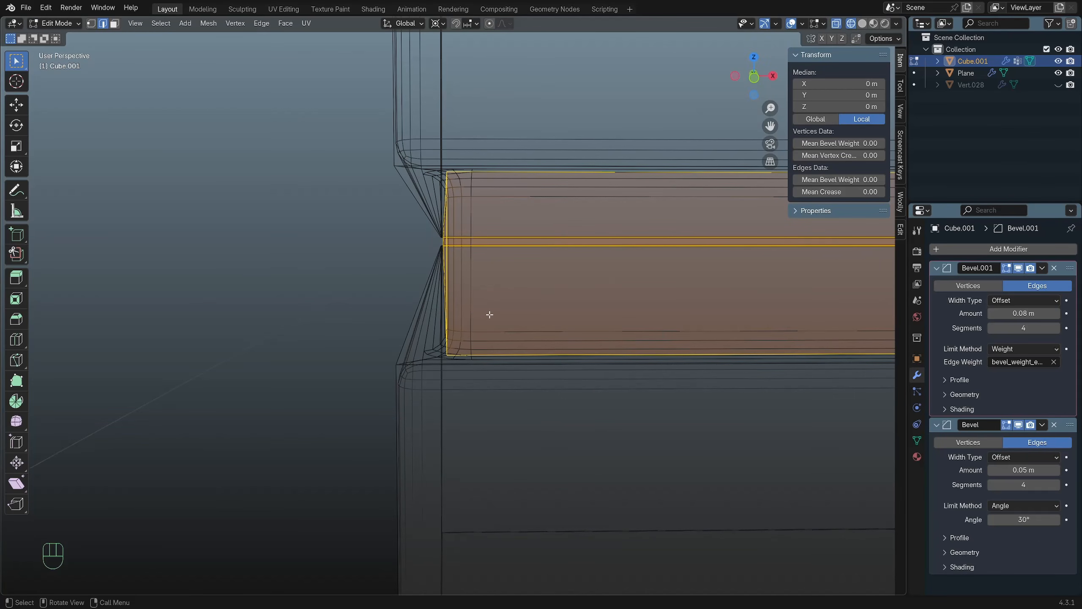
key("Tab")
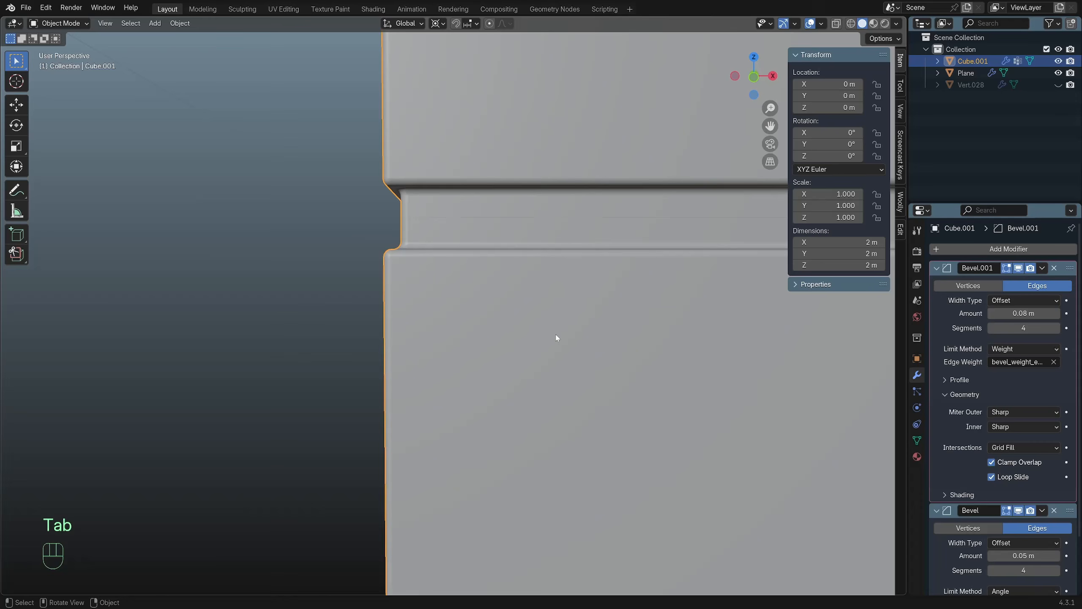
scroll(556, 339, "up", 2)
middle_click_drag(495, 285, 494, 276, "ctrl")
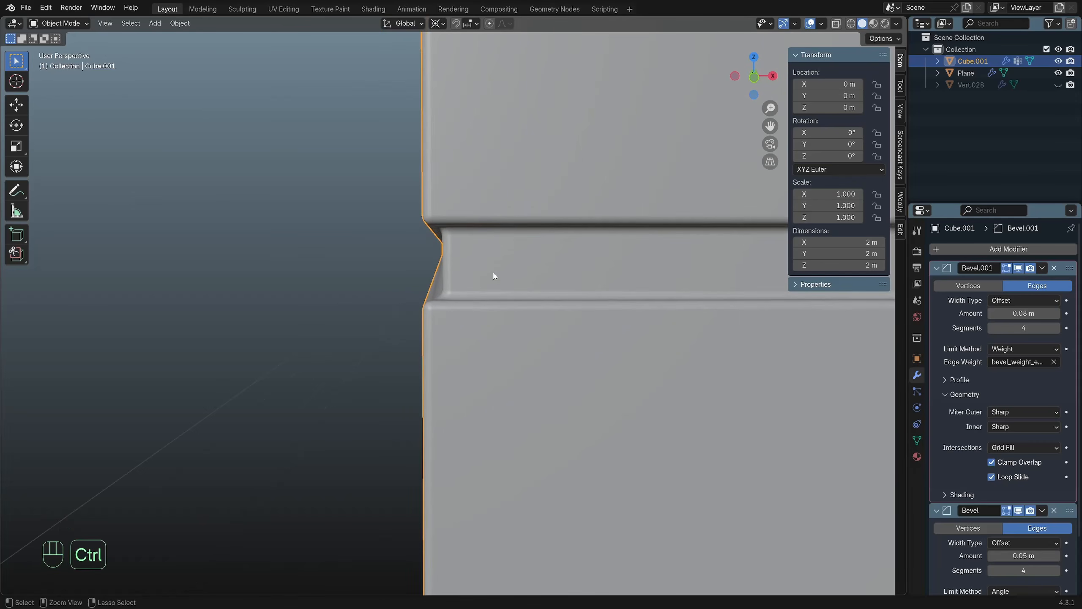
Remove both bevel modifiers from the grooved cube.
scroll(643, 375, "down", 5)
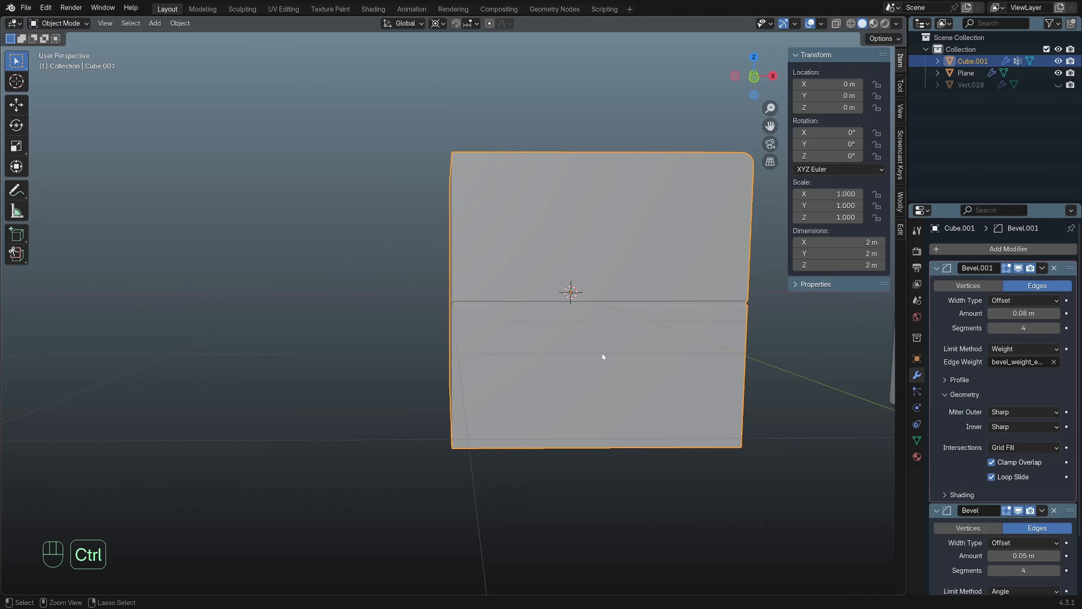
middle_click_drag(602, 353, 565, 344)
left_click(1053, 267)
left_click(1054, 267)
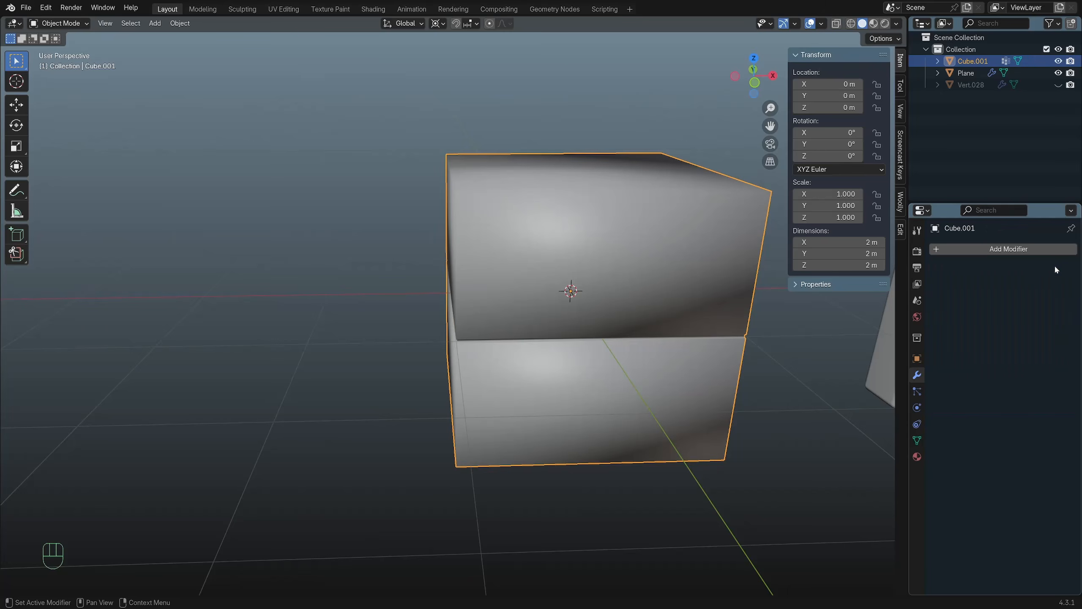
Bevel the cube's vertical corner edges and outer top and bottom edges by about 0.22 m with 18 segments.
scroll(625, 346, "up", 2)
scroll(625, 343, "up", 3)
key("Tab")
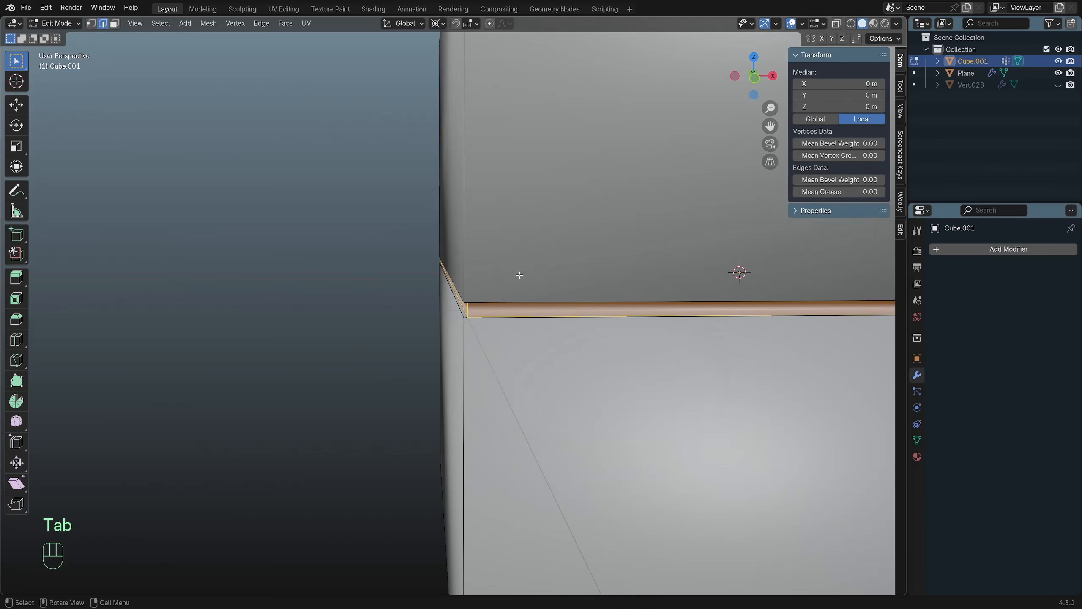
scroll(485, 292, "down", 2)
key("2")
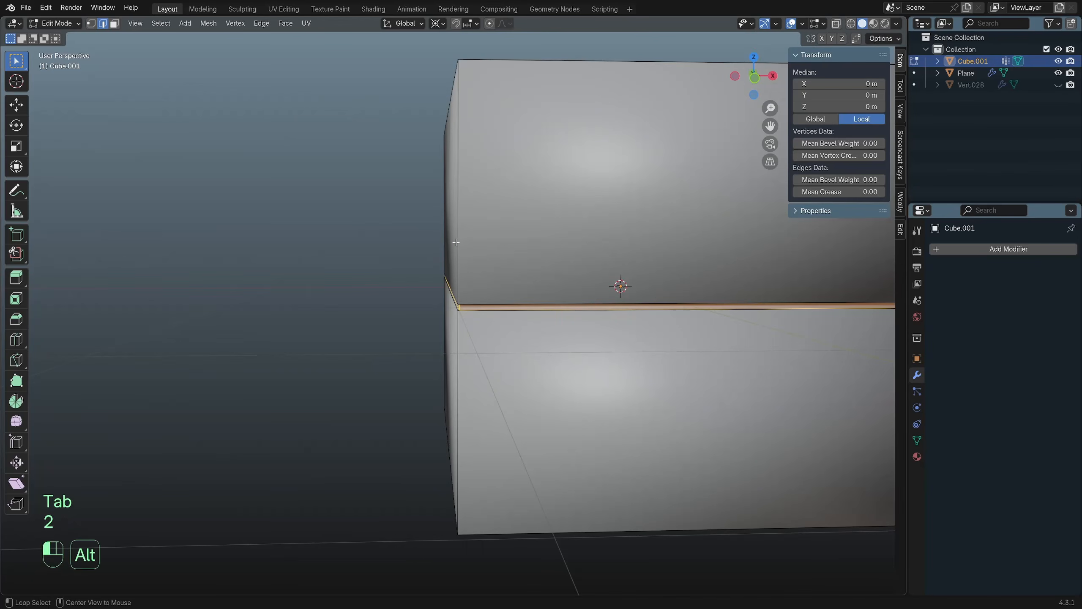
scroll(490, 294, "down", 4)
middle_click_drag(490, 299, 713, 249)
left_click(604, 270, "alt+shift")
left_click(612, 262, "alt+shift")
key("ctrl+z")
left_click(367, 272, "alt+shift")
scroll(437, 294, "up", 3)
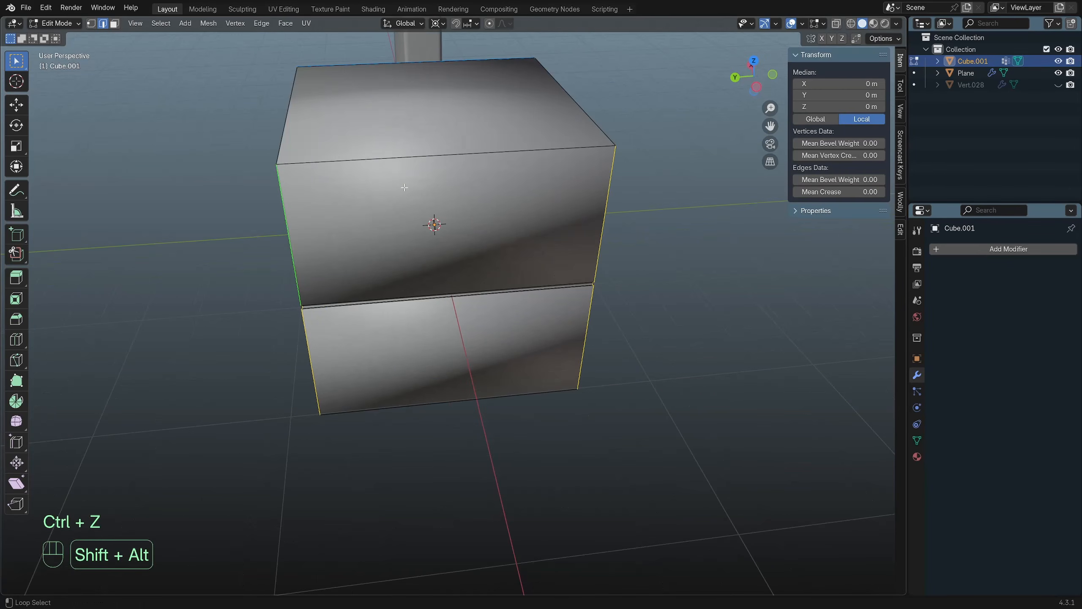
left_click(299, 162, "alt+shift")
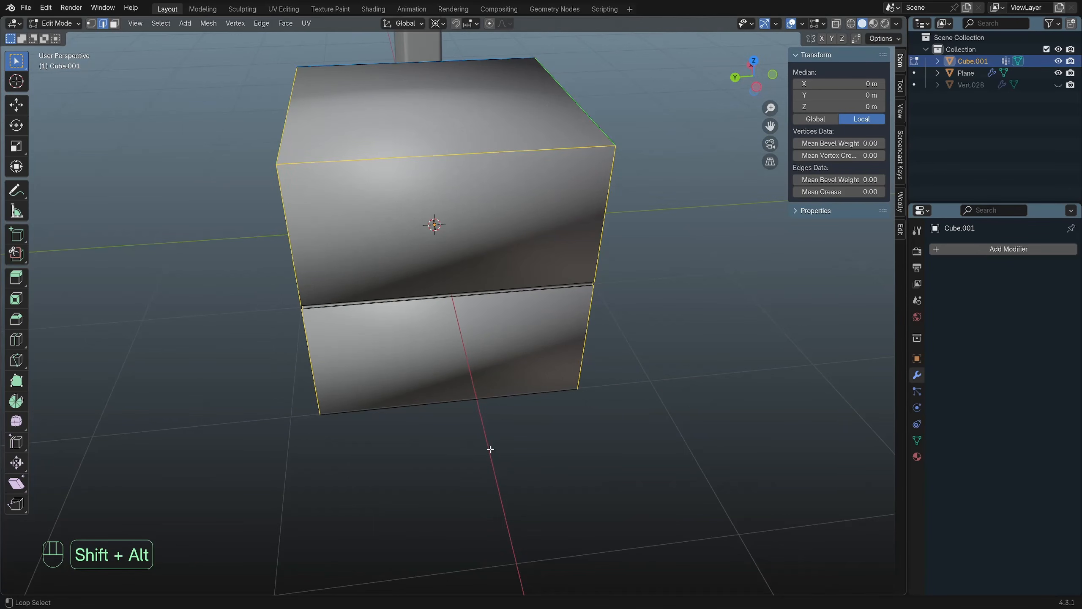
left_click(451, 426, "alt+shift")
middle_click_drag(451, 427, 403, 392)
middle_click_drag(589, 488, 535, 285)
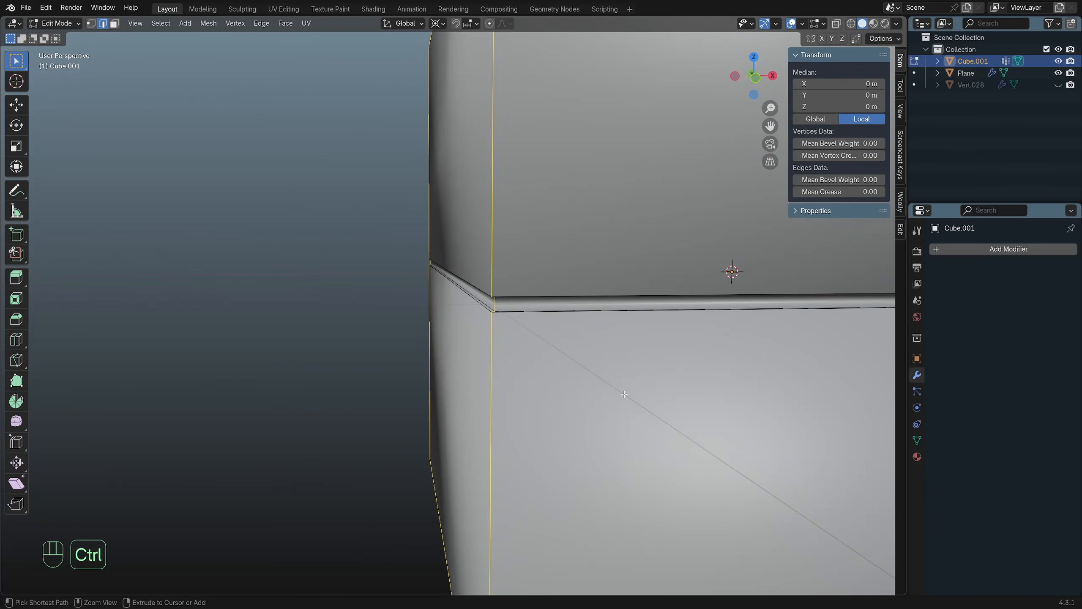
key("ctrl+b")
scroll(536, 410, "up", 5)
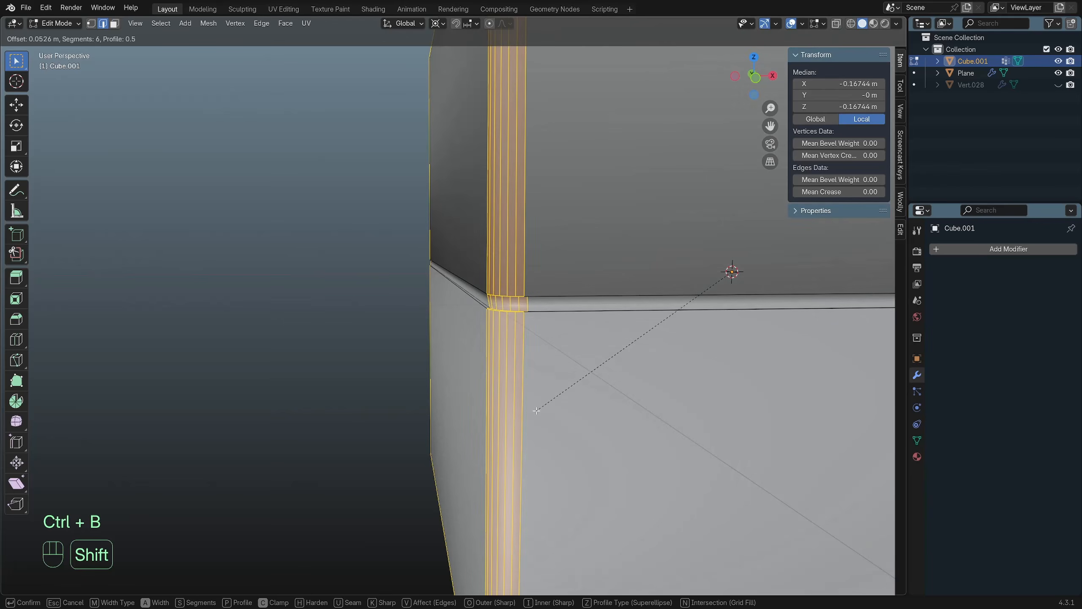
scroll(536, 411, "up", 12)
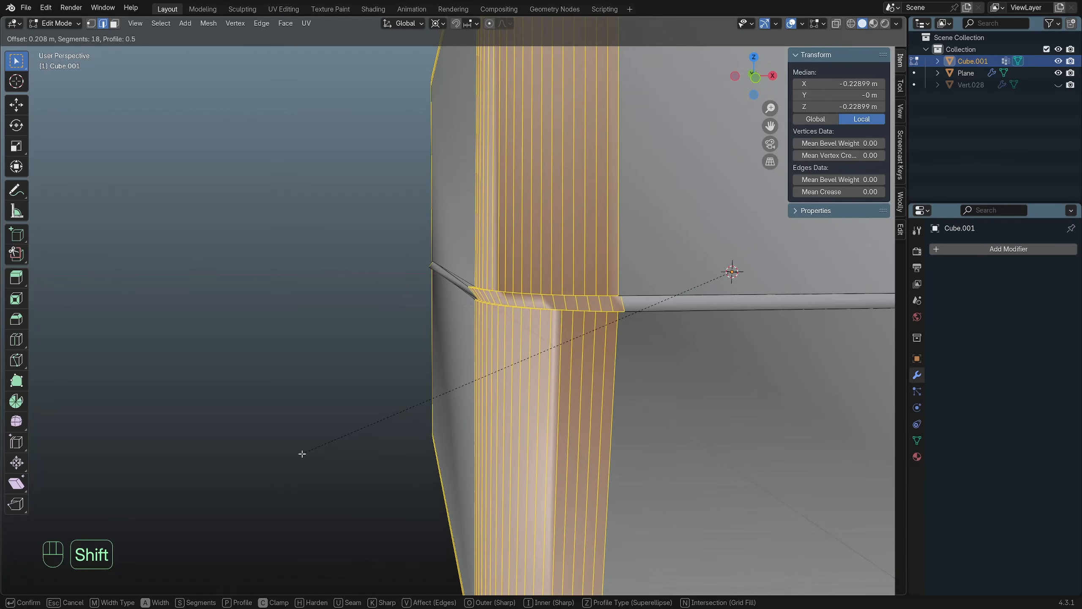
left_click(286, 461)
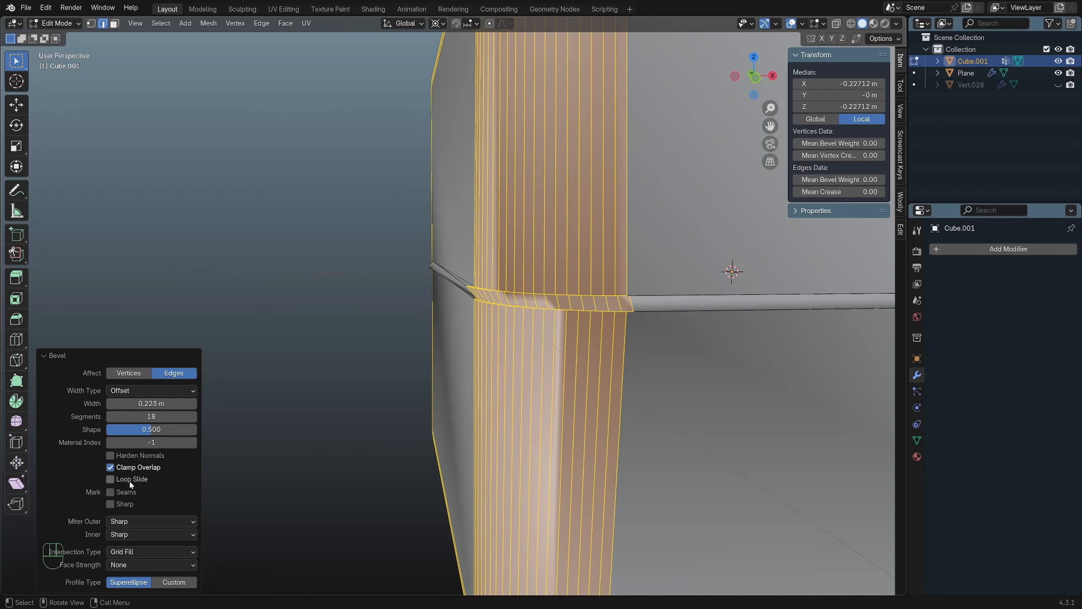
Switch Loop Slide on and off to compare the groove's corner, and leave it enabled for the bevel.
left_click(110, 478)
left_click(110, 479)
left_click(110, 479)
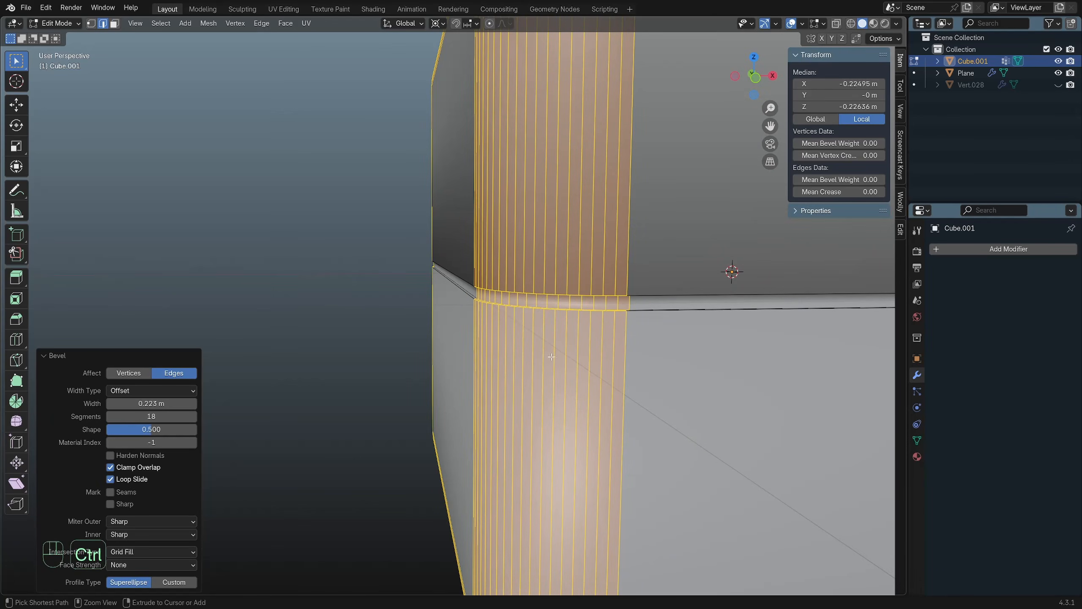
middle_click_drag(478, 324, 477, 270, "ctrl")
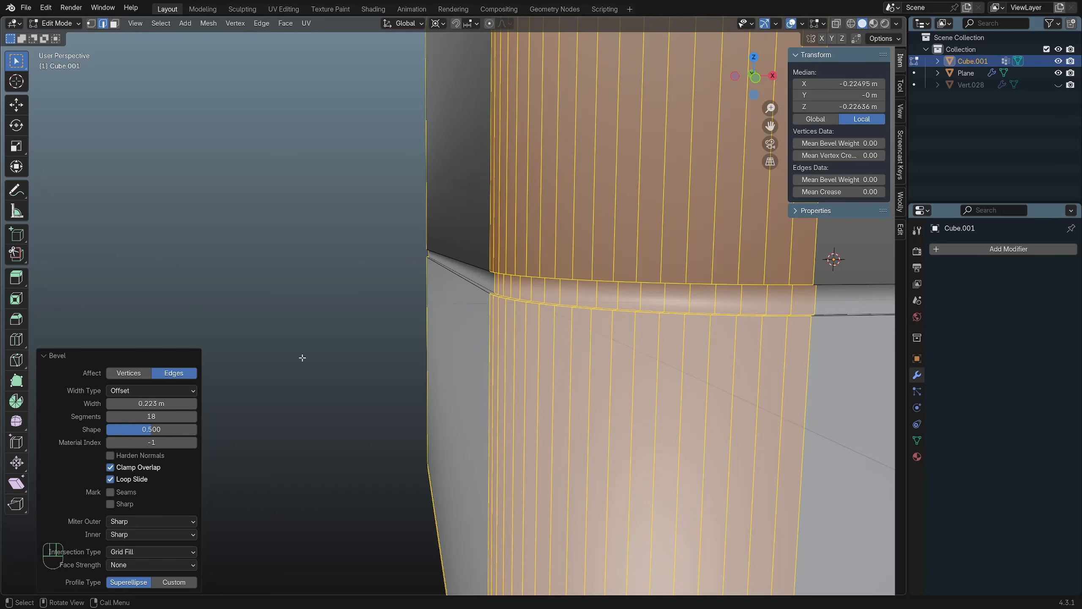
left_click(110, 479)
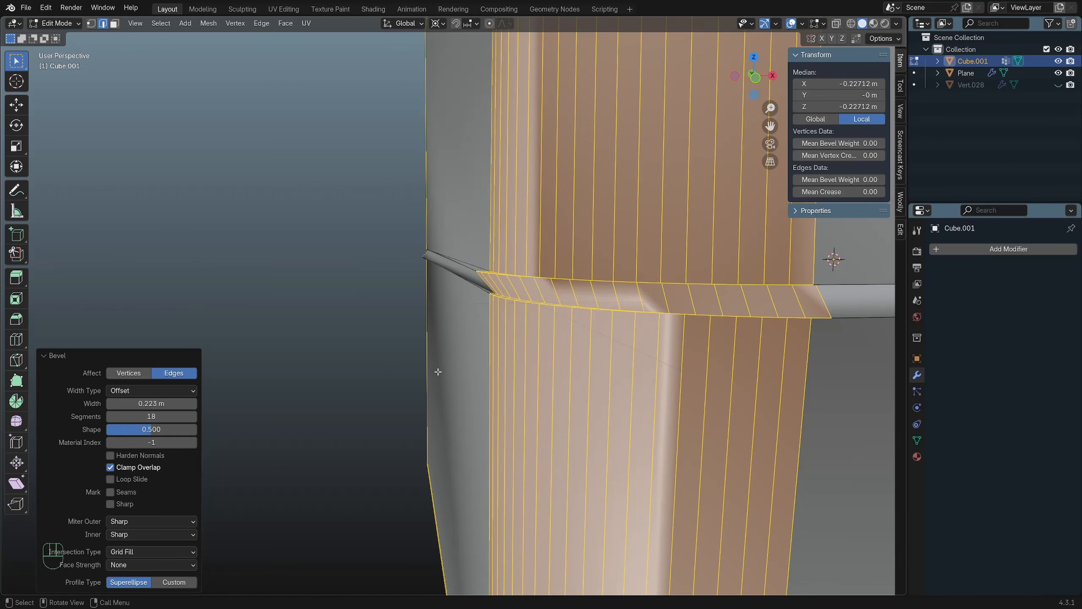
left_click(135, 480)
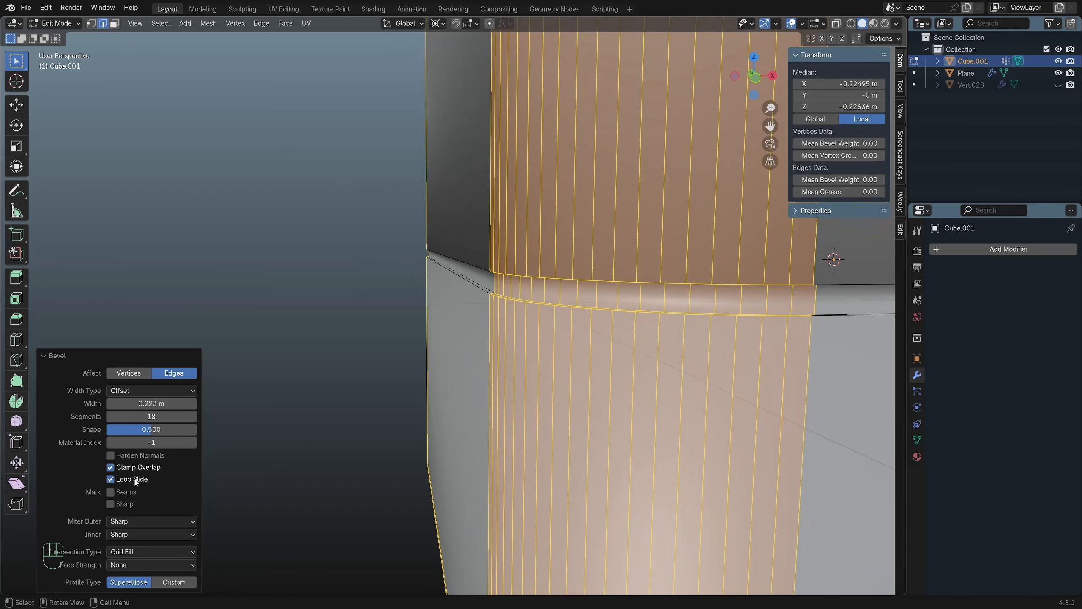
left_click(135, 480)
left_click(135, 481)
Bevel the groove's outer and inner edge loops by about 0.004 m with 16 segments.
left_click(492, 276, "alt")
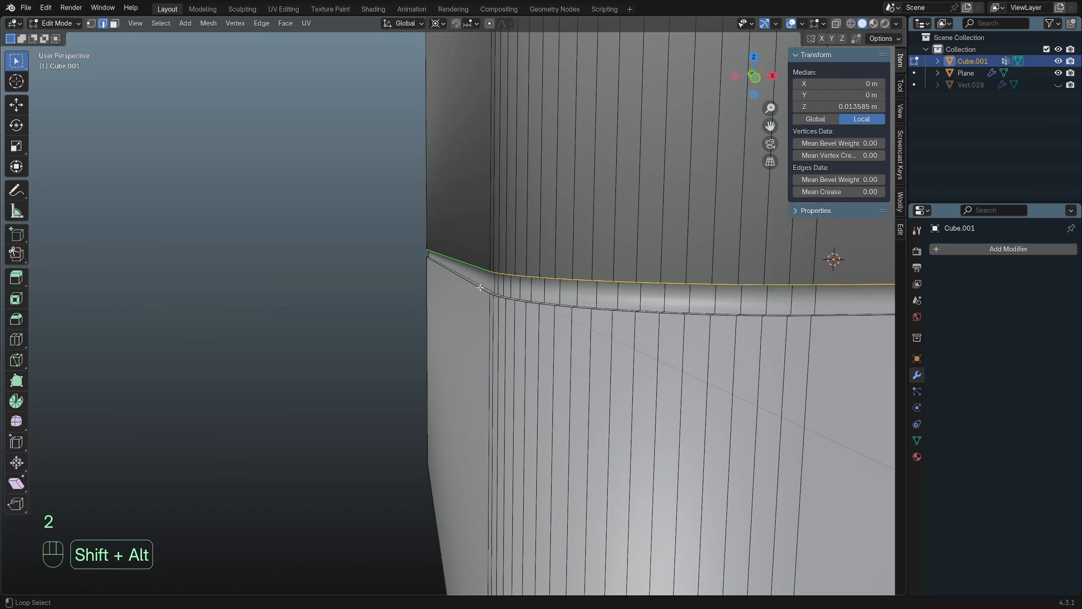
left_click(481, 286, "alt+shift")
scroll(544, 305, "down", 5)
middle_click_drag(544, 305, 524, 307)
scroll(447, 324, "up", 9)
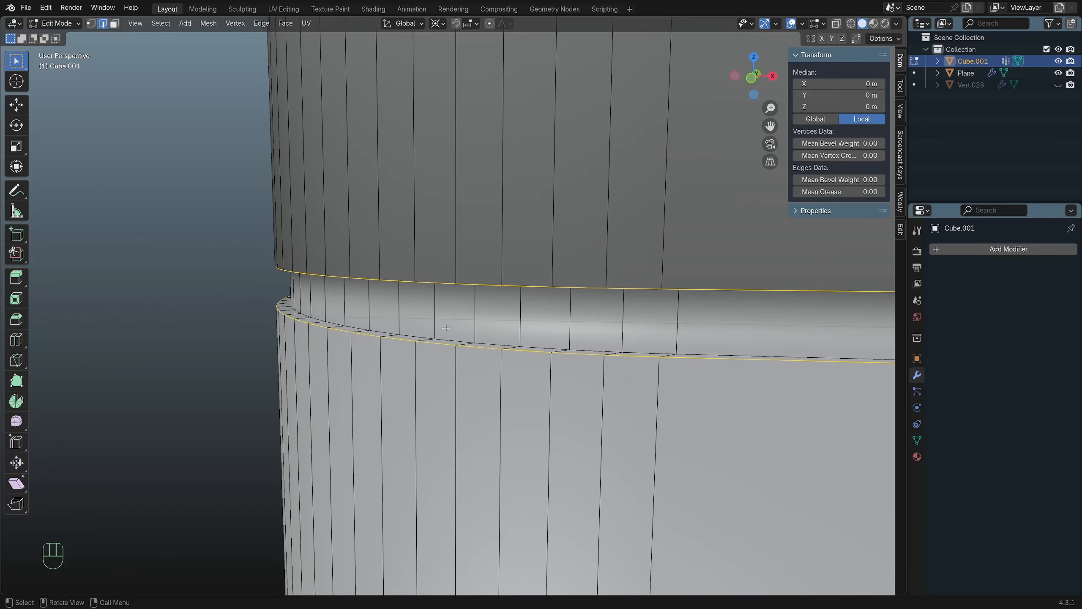
left_click(383, 332, "alt+shift")
key("alt+z")
left_click(336, 271, "alt+shift")
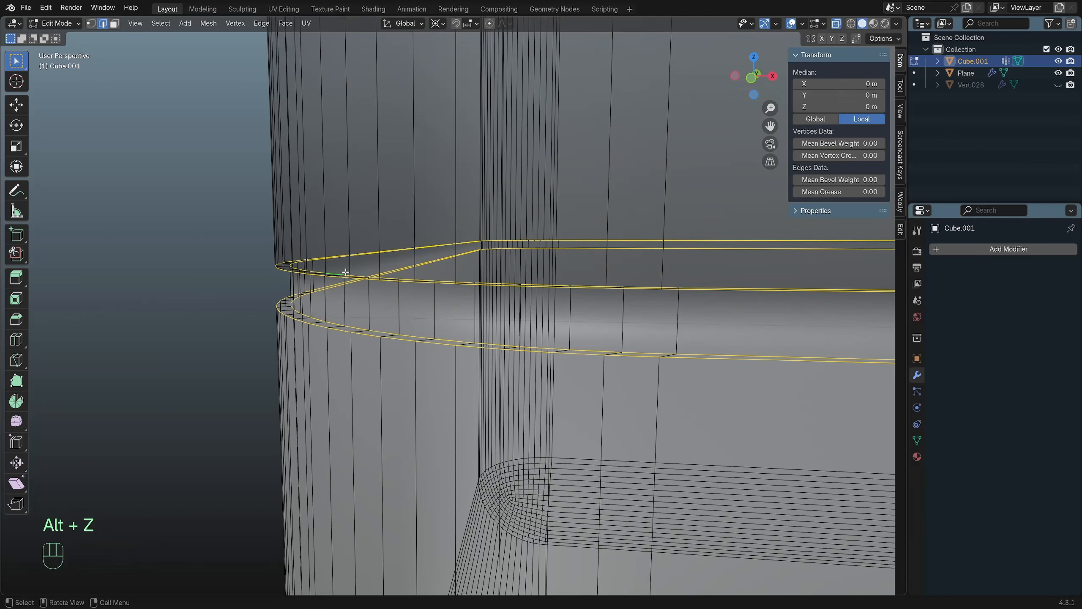
key("alt+z")
key("ctrl+b")
scroll(359, 270, "down", 2, "shift")
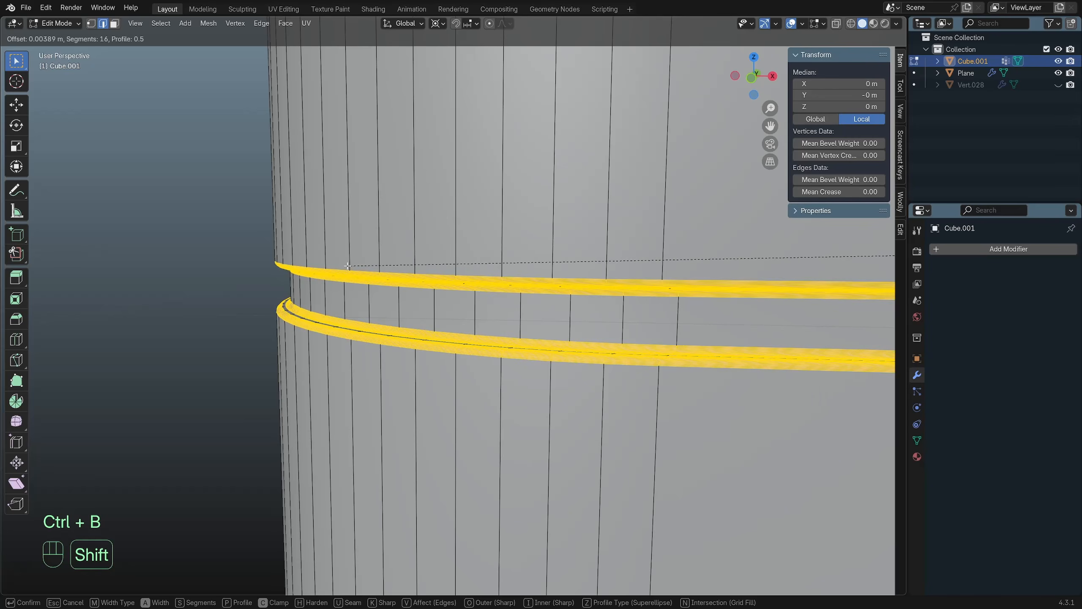
left_click(349, 266)
Examine the finished groove and rounded corners of the cube in Object Mode from several angles.
key("Tab")
scroll(437, 294, "down", 5)
middle_click_drag(436, 294, 488, 319)
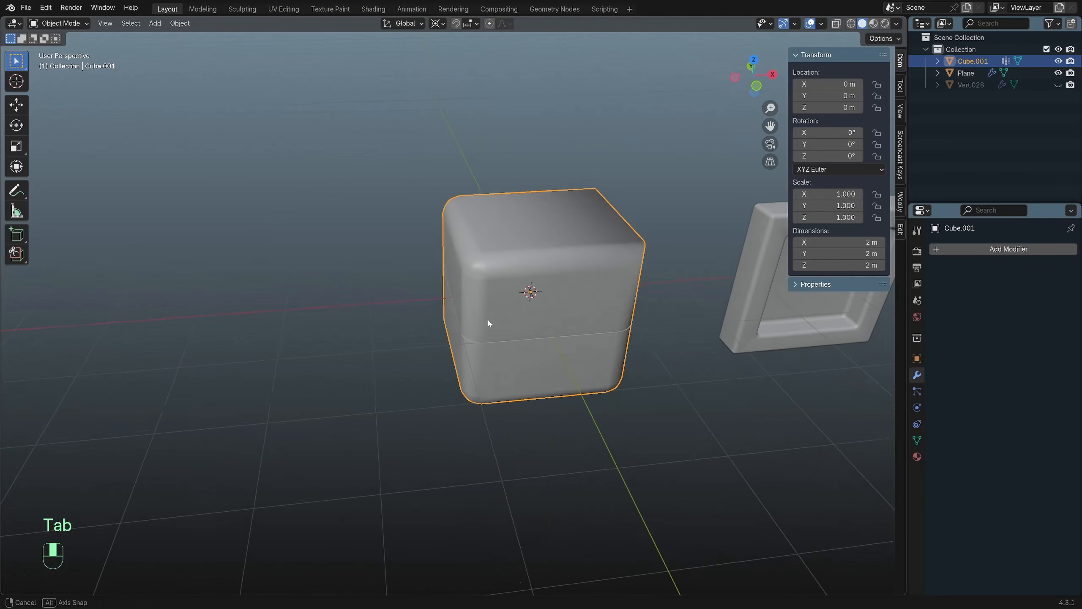
scroll(536, 322, "up", 6)
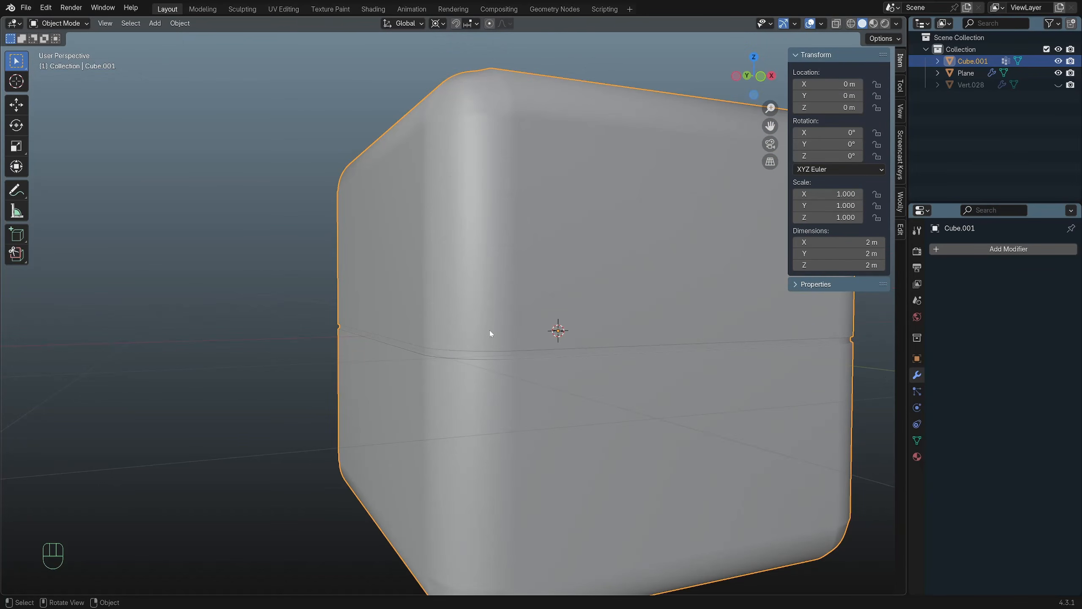
scroll(489, 331, "down", 3)
middle_click_drag(490, 330, 526, 394)
scroll(508, 391, "up", 3)
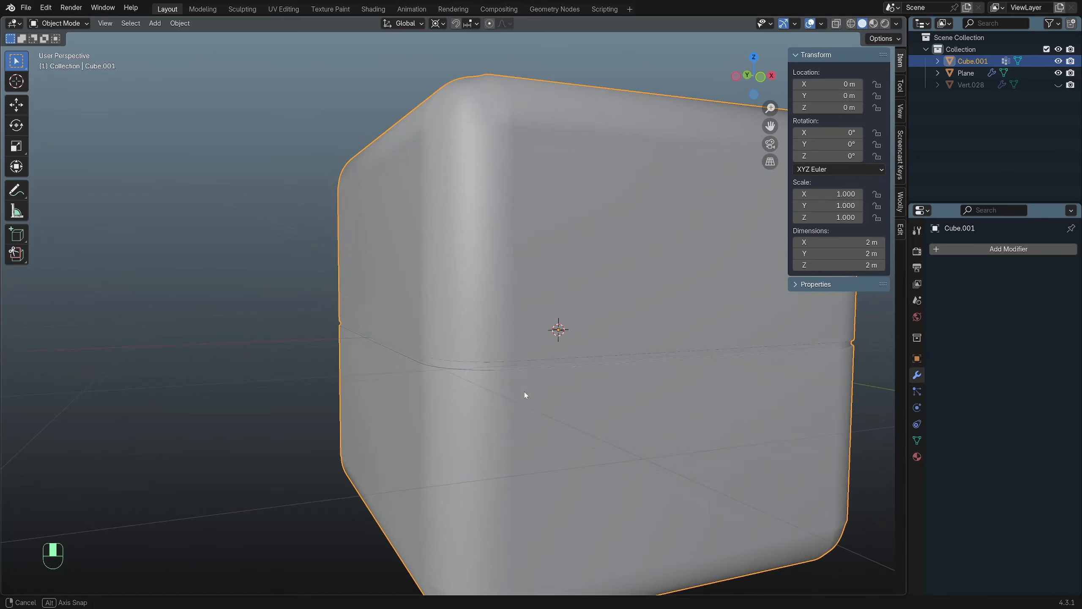
scroll(526, 393, "up", 2)
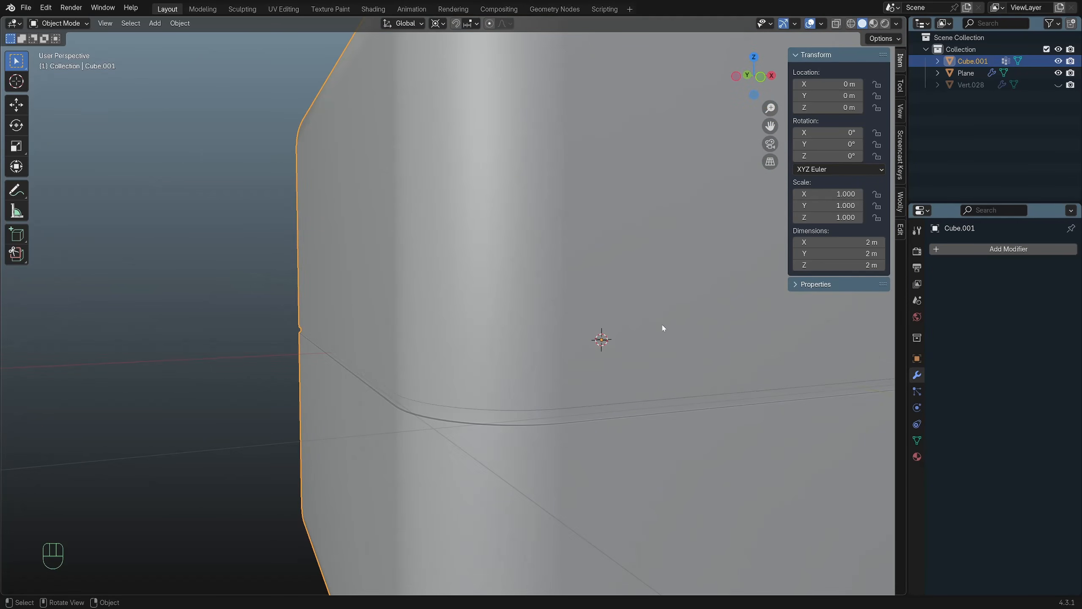
scroll(662, 325, "down", 4)
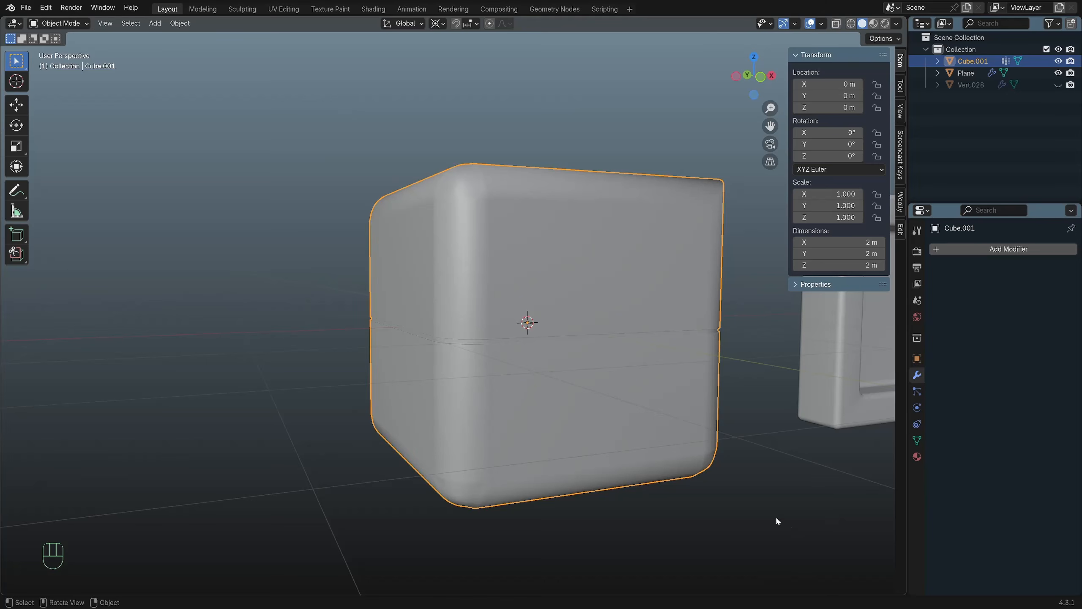
middle_click_drag(776, 520, 689, 545)
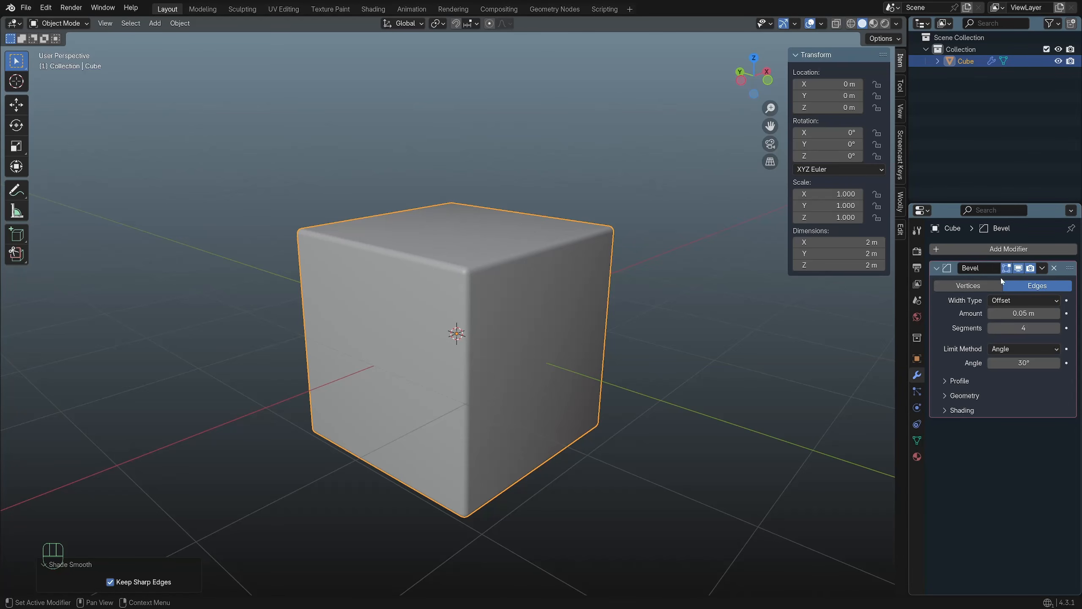
Switch the cube's Bevel modifier to affect vertices instead of edges, and shade the cube flat.
left_click(982, 287)
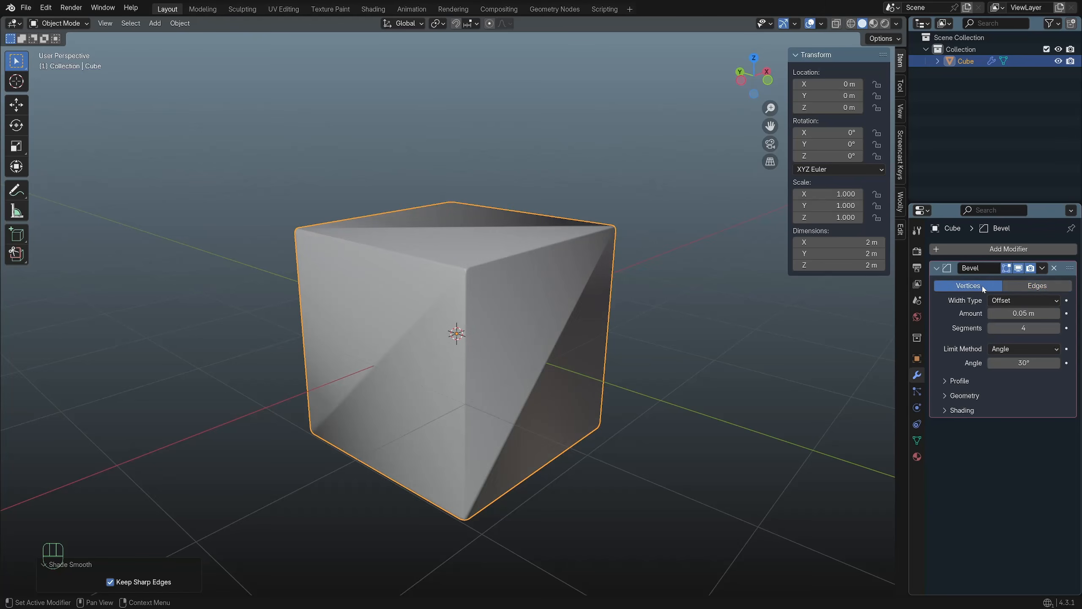
scroll(703, 337, "up", 2)
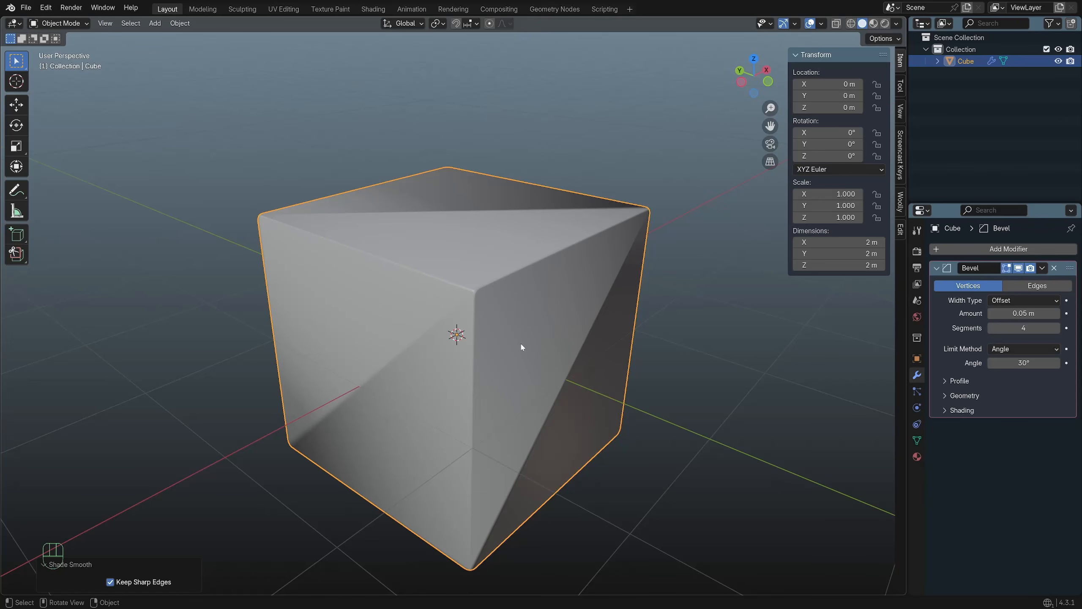
right_click(518, 296)
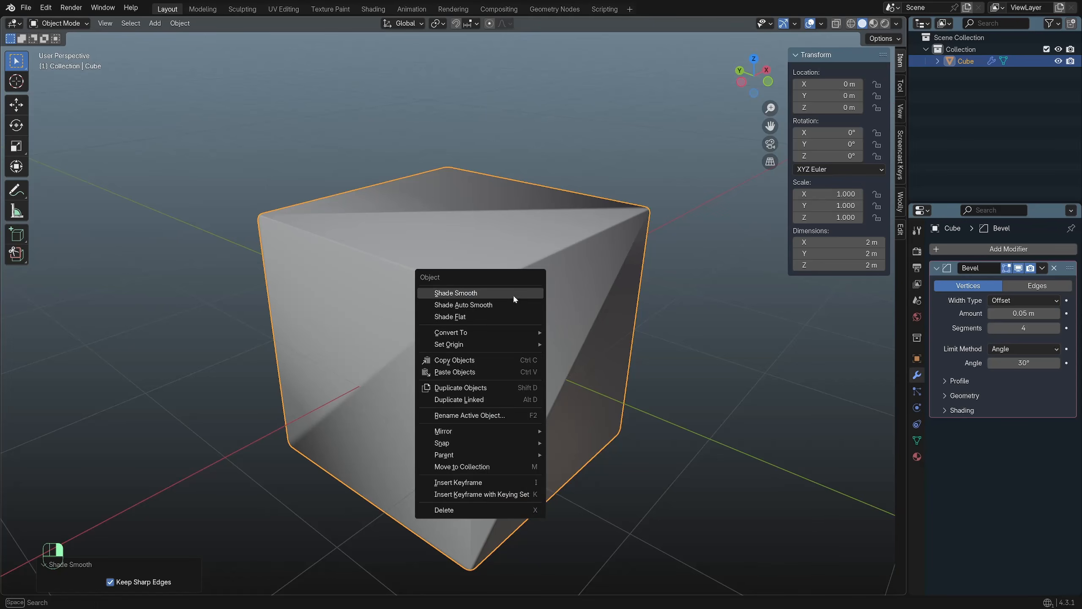
left_click(492, 313)
scroll(544, 328, "up", 3)
middle_click_drag(549, 332, 451, 297, "ctrl")
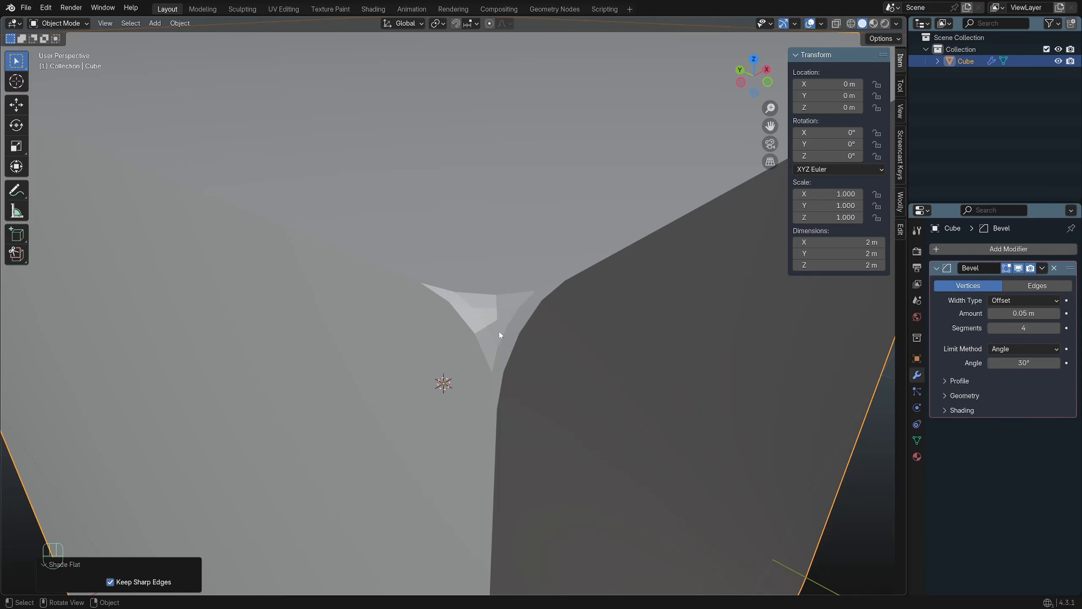
Set the vertex bevel to 1 segment and enlarge its amount to 0.34 m.
double_click(1023, 328)
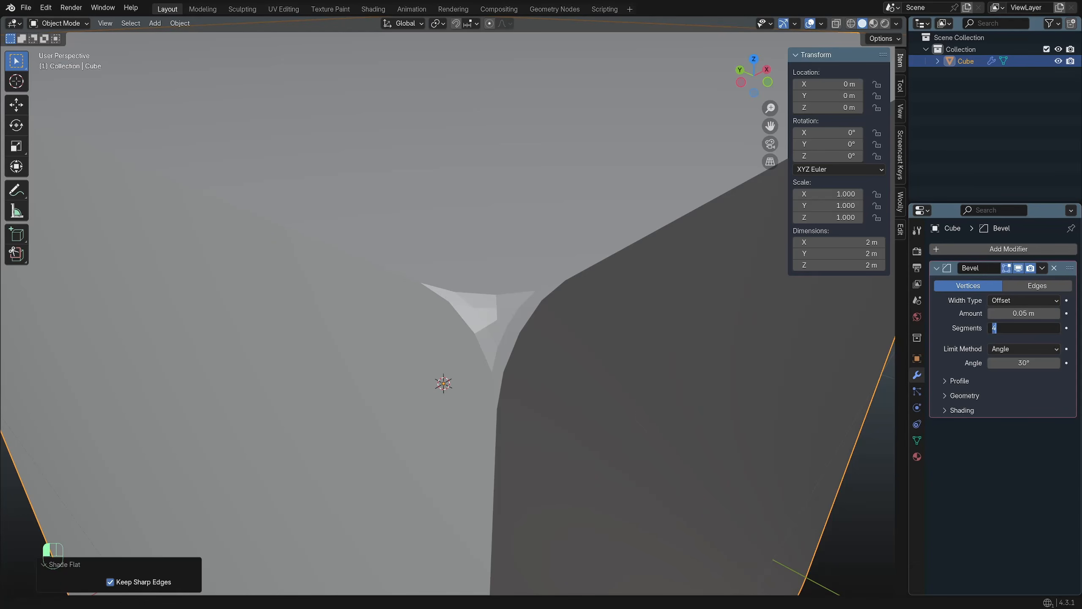
type("1")
key("Return")
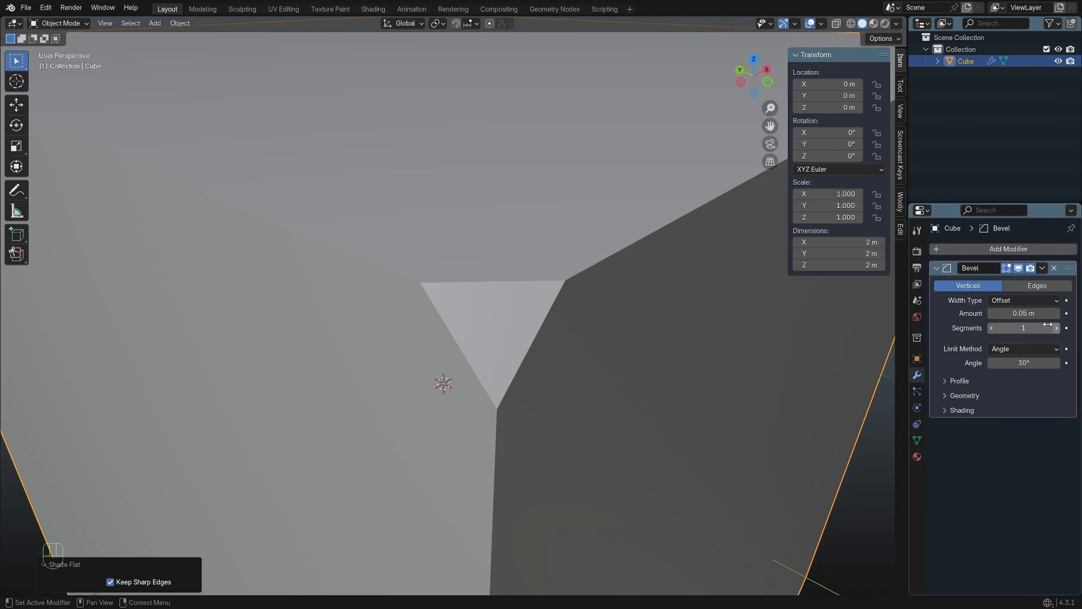
left_click_drag(1014, 313, 1060, 313, "shift")
scroll(507, 259, "down", 5)
mouse_move(507, 259)
middle_mouse_down()
mouse_move(484, 260)
mouse_move(513, 274)
middle_mouse_up()
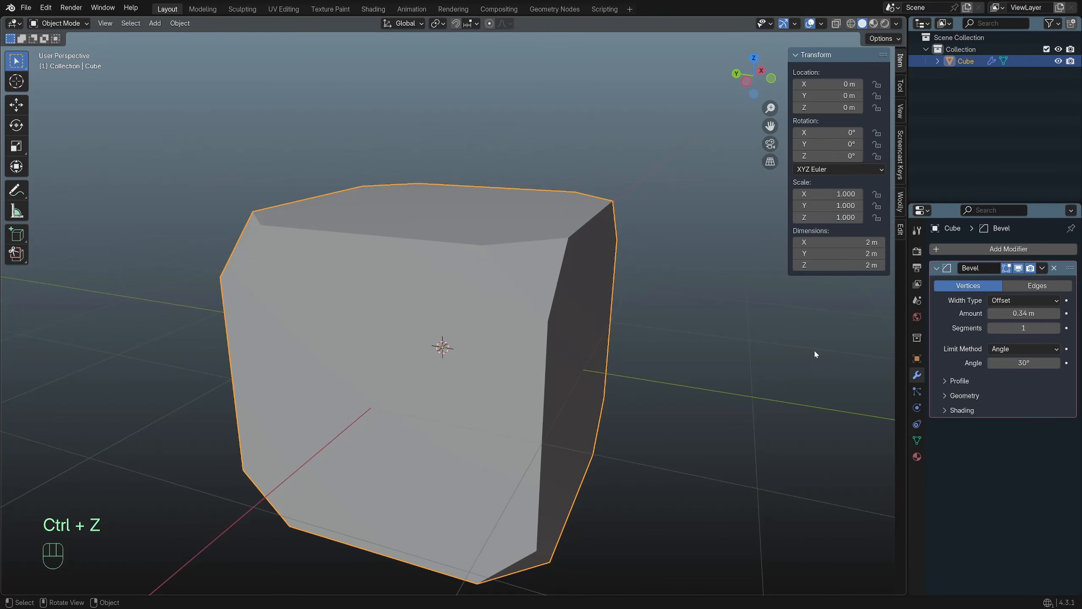
Increase the vertex bevel to 0.767 m with 14 segments, trying profile shapes of 1 and 0.09.
left_click_drag(1009, 313, 1039, 328, "shift")
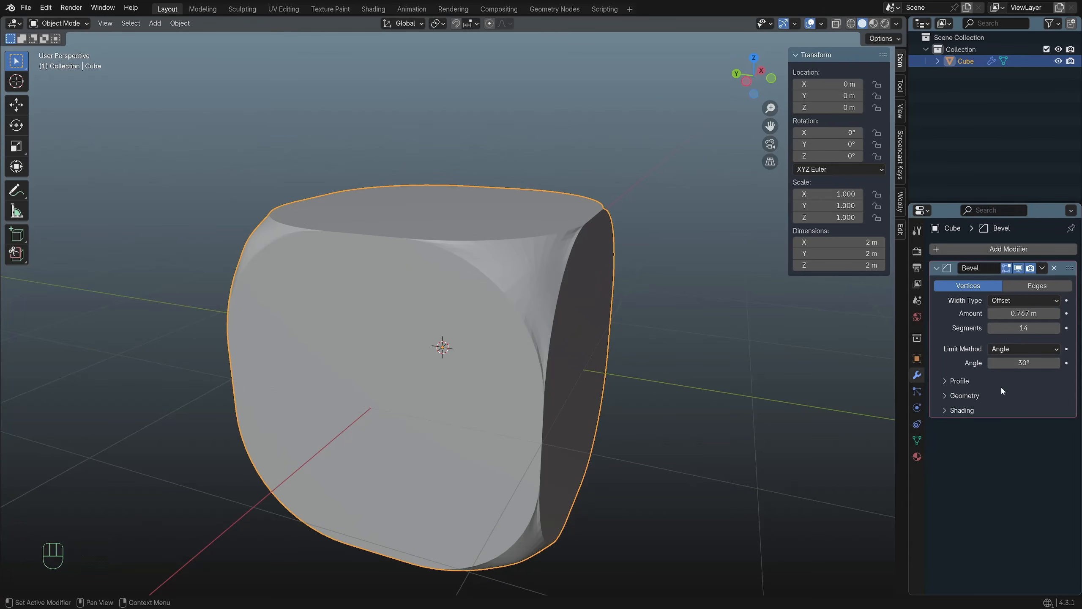
left_click(959, 380)
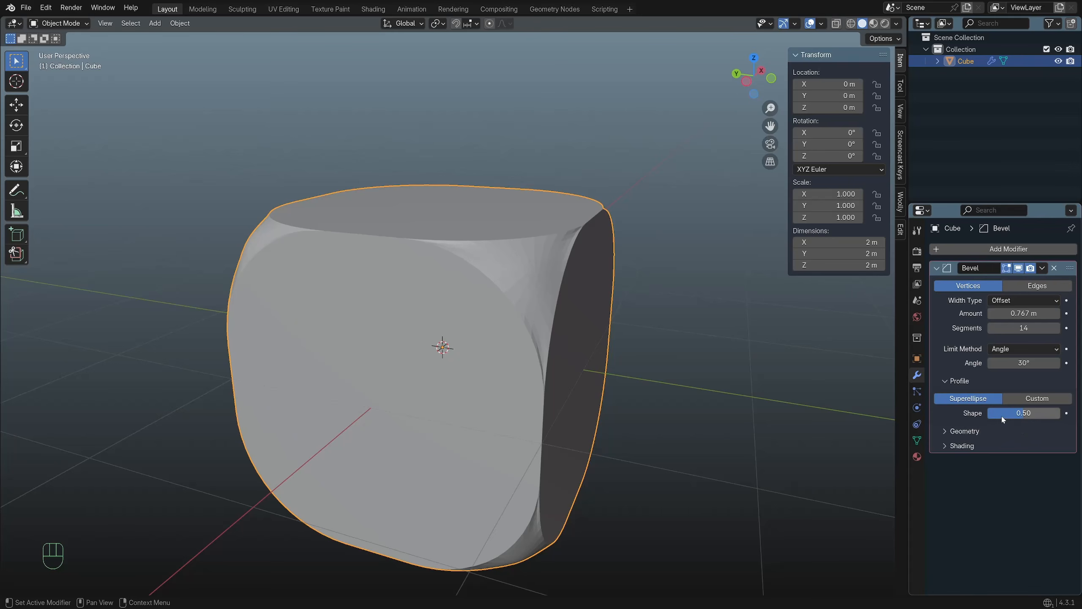
left_click(1022, 413)
type("1")
key("Return")
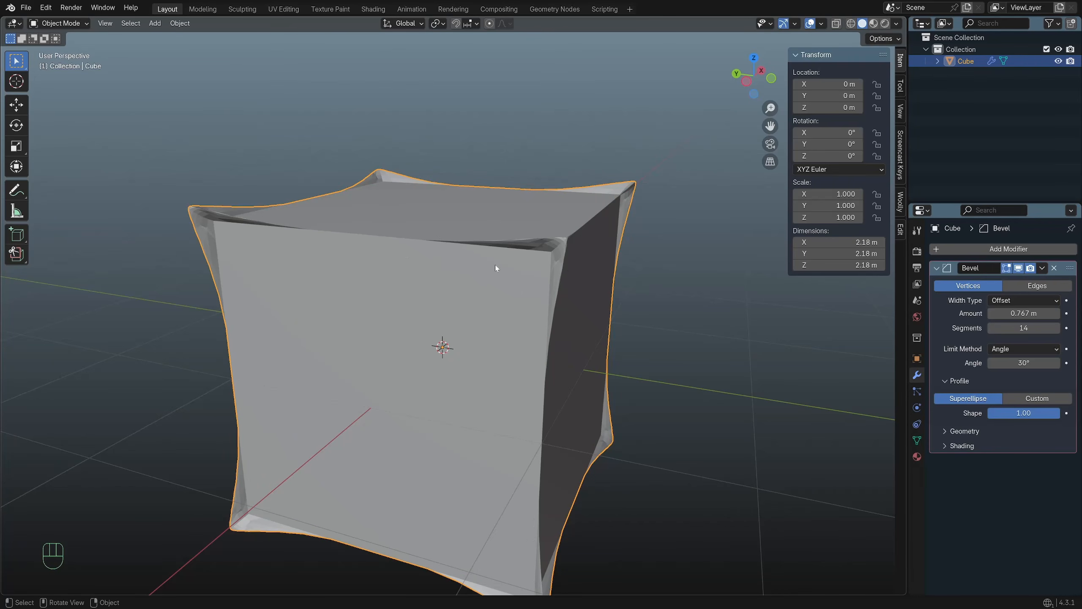
left_click_drag(1039, 416, 972, 416)
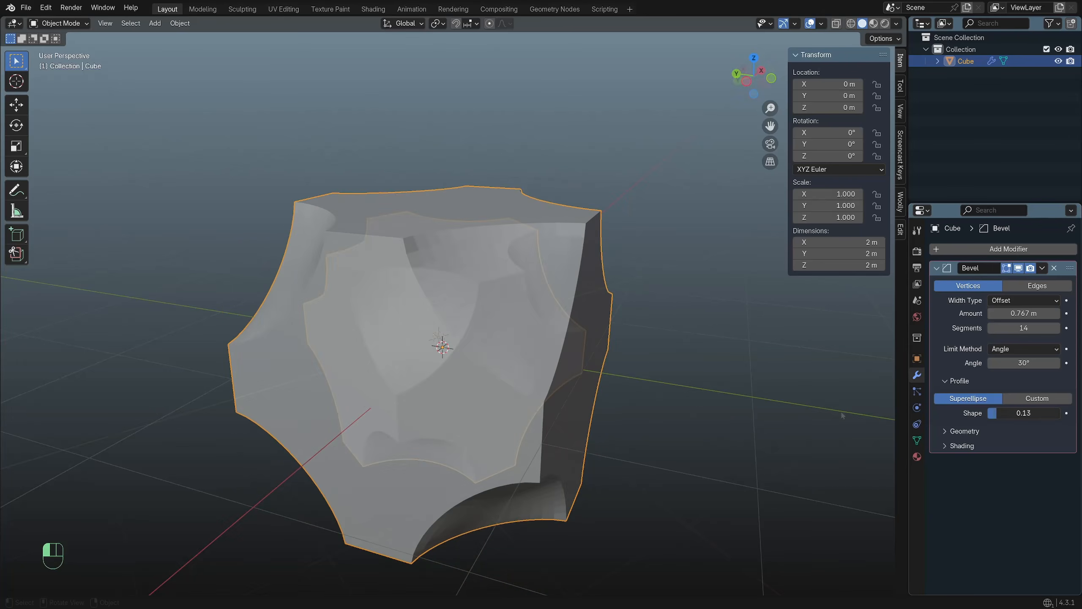
left_click_drag(1023, 413, 1029, 413)
Switch Harden Normals on and off in the Bevel modifier to compare the shading of the scooped corners.
left_click(962, 445)
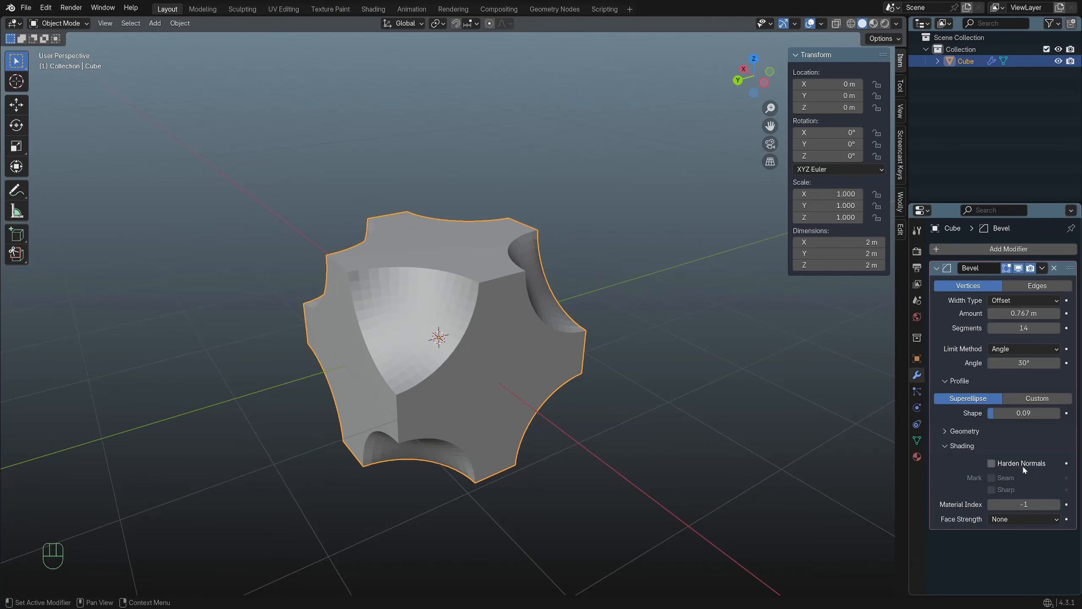
left_click(992, 463)
middle_click_drag(594, 365, 486, 356)
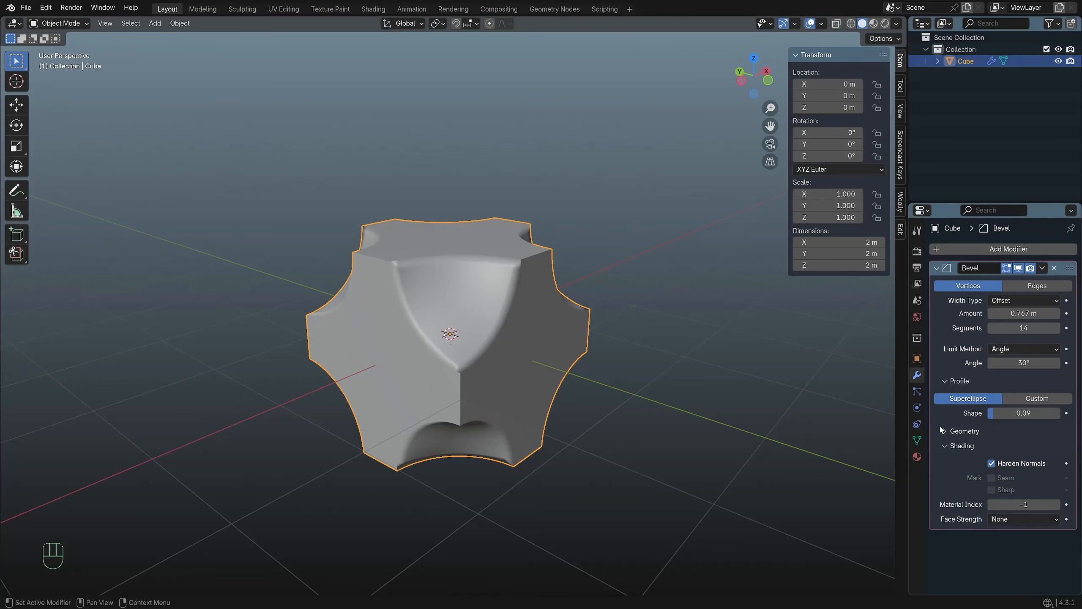
left_click(991, 463)
middle_click_drag(686, 347, 657, 359)
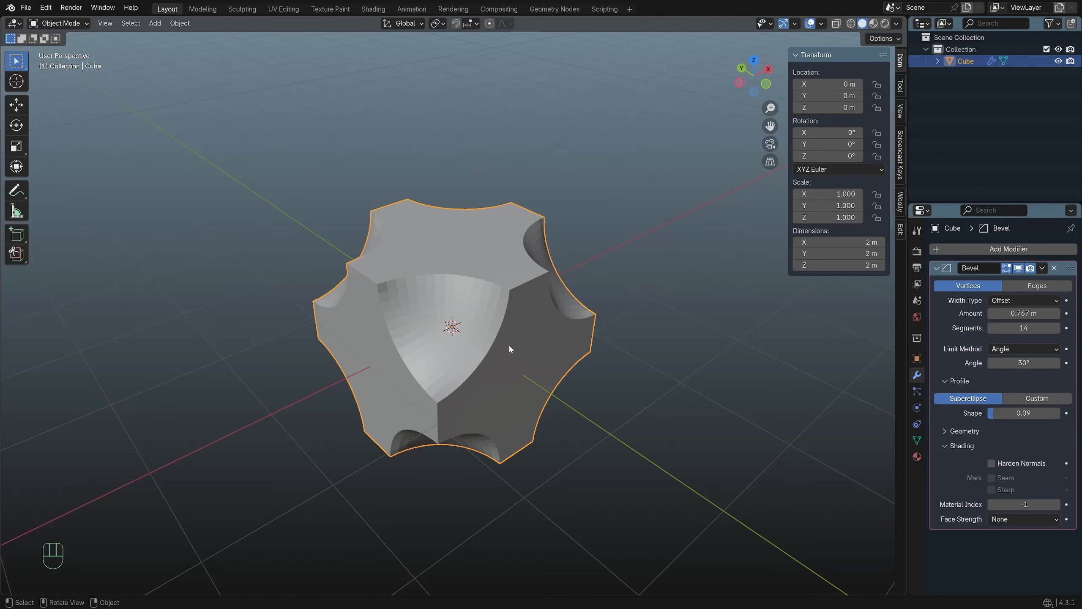
In Edit Mode, bevel the cube's front upper corner vertex by about 0.588 m with 1 segment.
key("Tab")
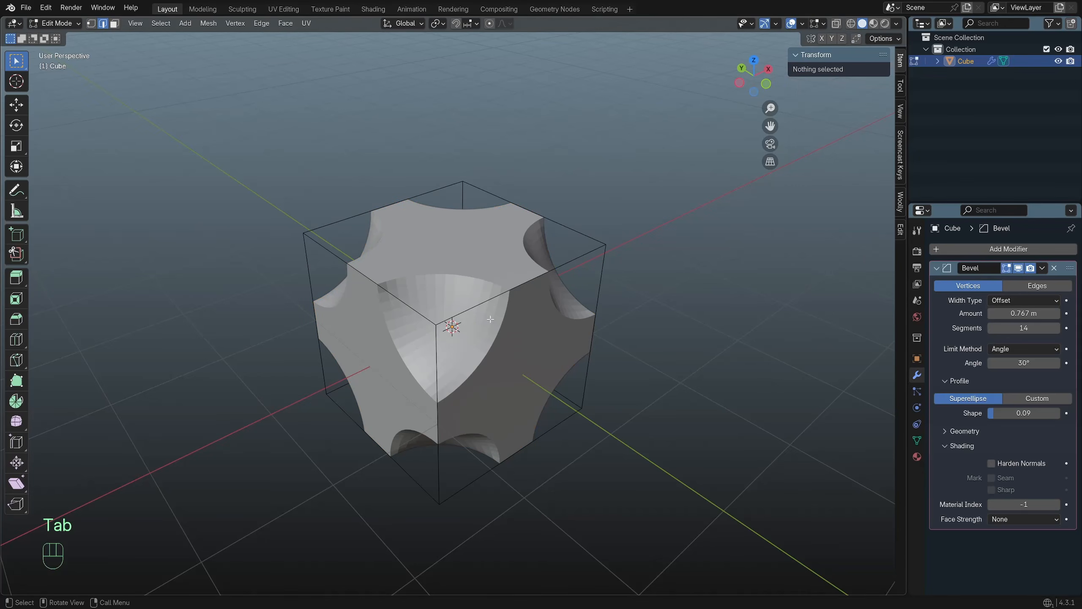
middle_click_drag(491, 319, 520, 338)
key("1")
left_click(515, 297)
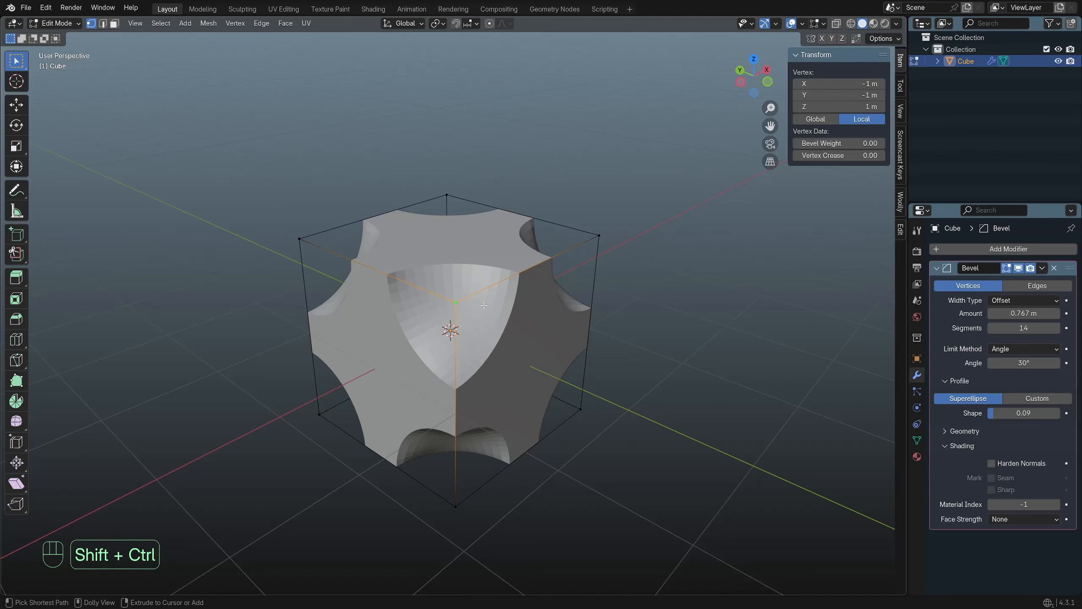
key("shift+ctrl+b")
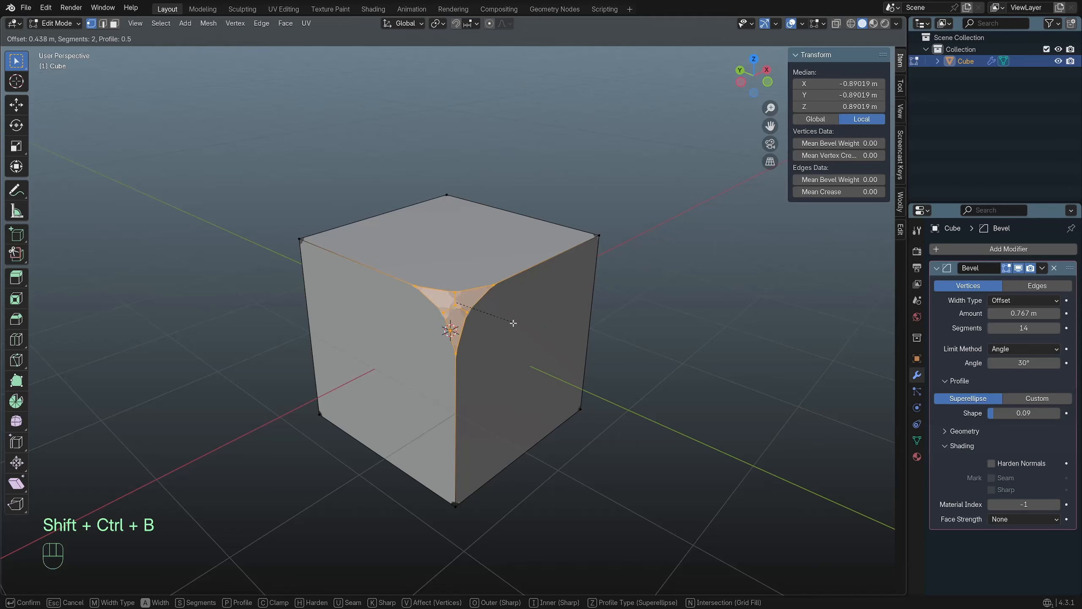
scroll(529, 339, "down", 1)
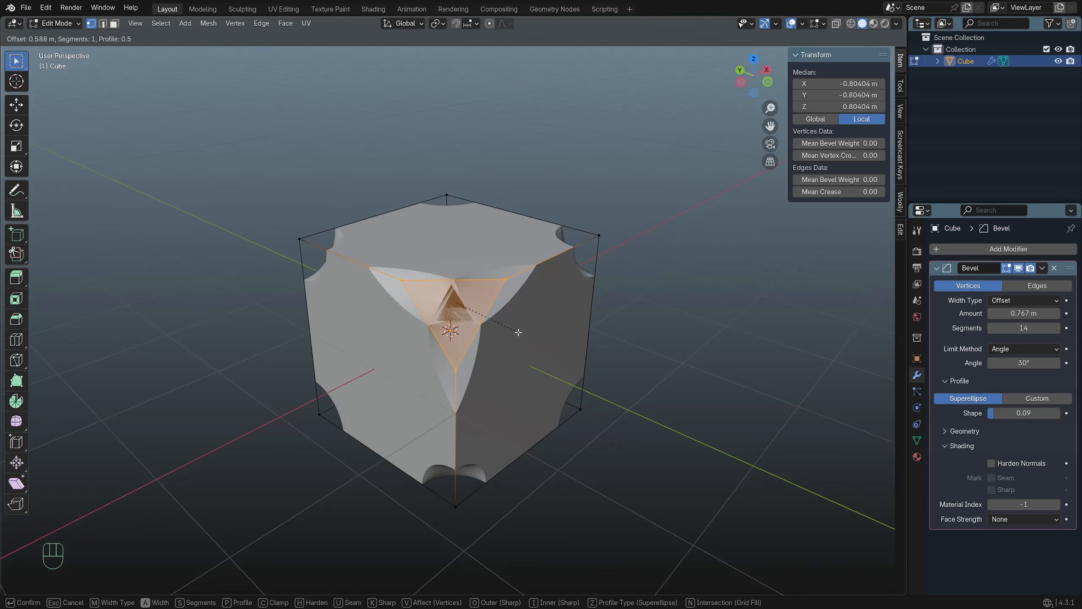
left_click(517, 331)
Examine the manually bevelled corner, selecting its vertices to see how the modifier affects each of them.
middle_click_drag(518, 331, 535, 416)
key("grave")
key("ctrl+z")
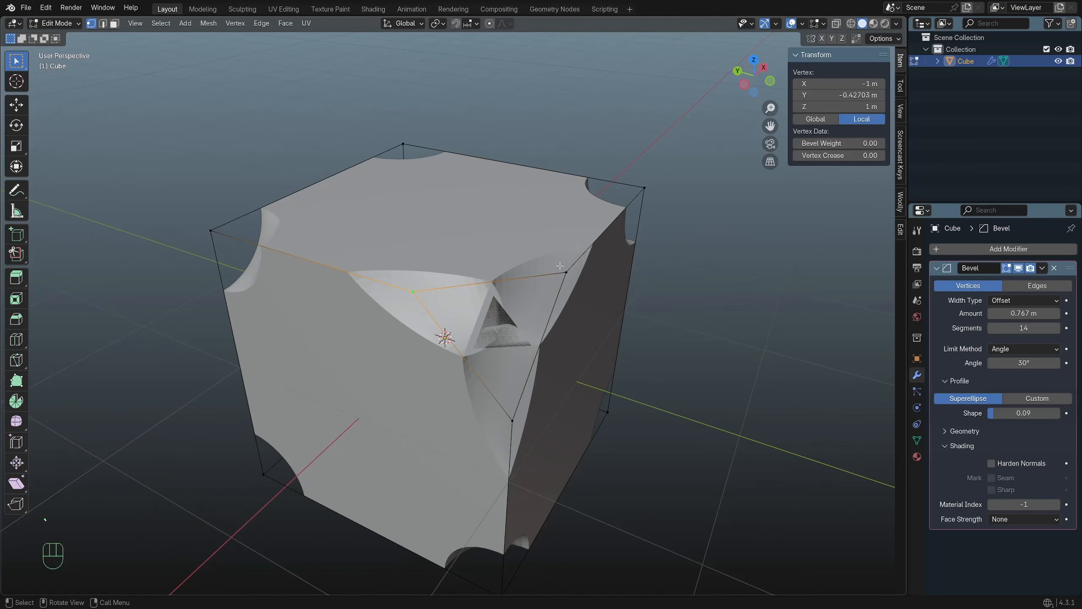
left_click(527, 417)
middle_click_drag(469, 310, 496, 309)
scroll(497, 310, "up", 2)
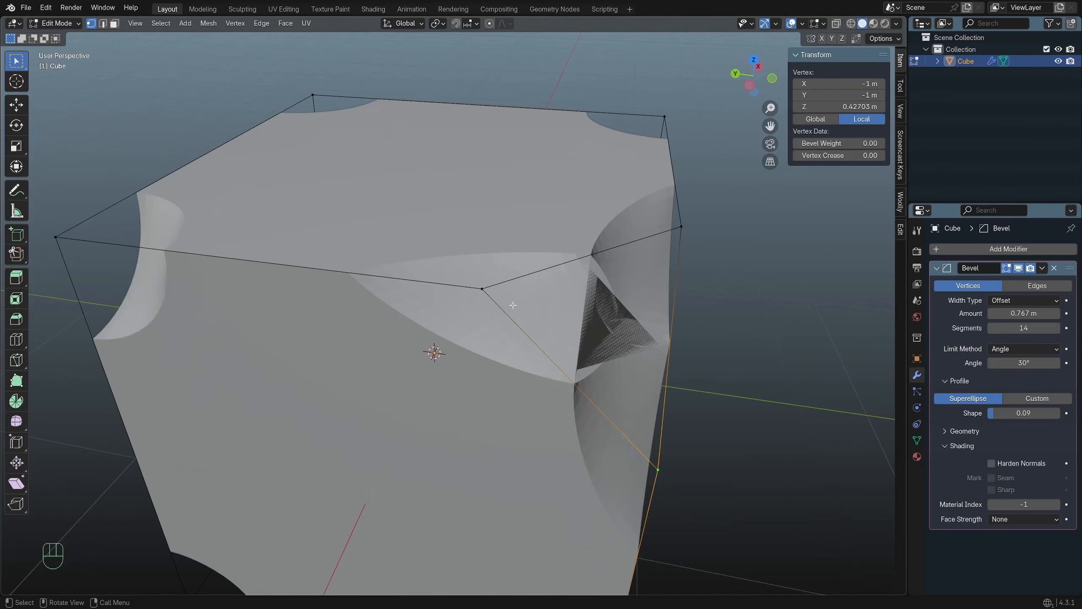
middle_click_drag(625, 295, 554, 312)
scroll(553, 312, "up", 3)
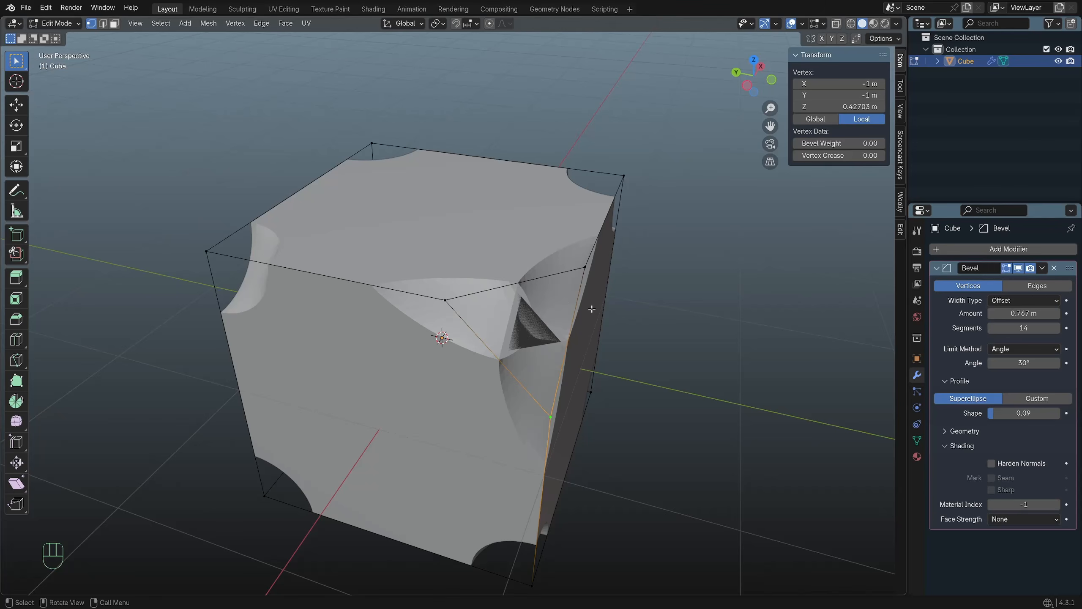
Undo the manual vertex bevel, flat shading and modifier changes, back to the cube's original edge bevel.
key("ctrl+z")
key("ctrl+z")
key("ctrl+z")
key("ctrl+z")
key("ctrl+z")
key("ctrl+z")
key("ctrl+z")
key("ctrl+z")
key("ctrl+z")
middle_click_drag(591, 355, 571, 347)
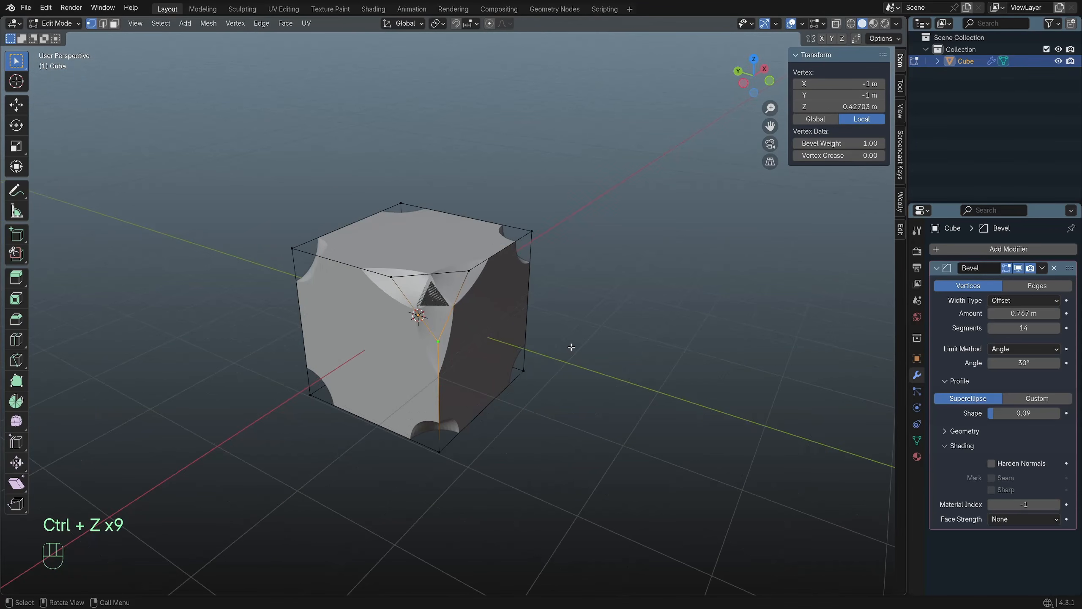
key("ctrl+z")
key("ctrl+z")
key("ctrl+z")
key("ctrl+z")
key("ctrl+z")
key("ctrl+z")
key("ctrl+z")
key("ctrl+z")
key("ctrl+z")
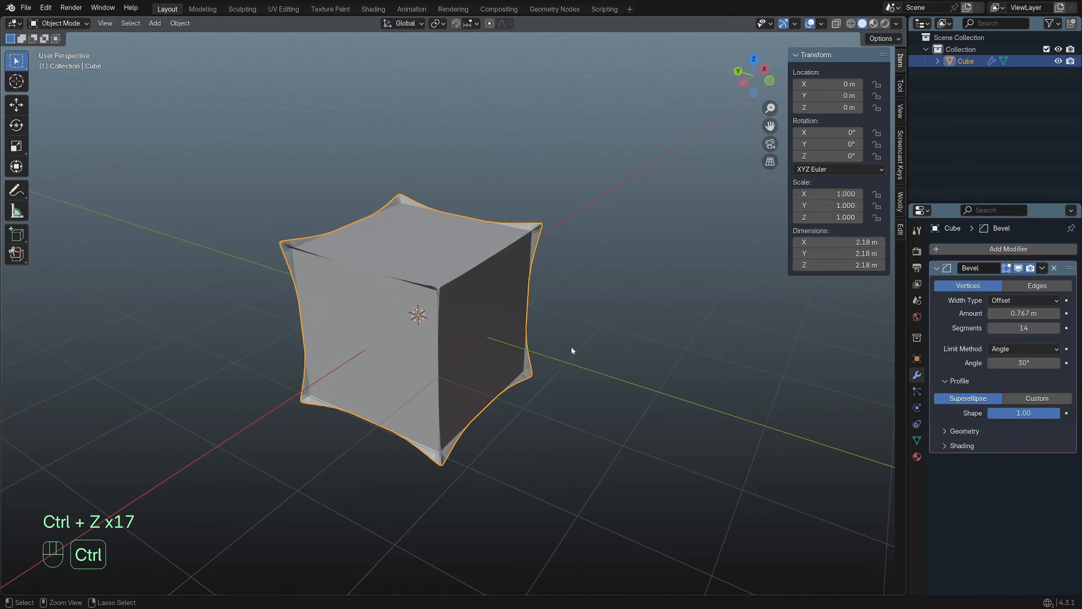
key("ctrl+z")
key("ctrl+z")
key("ctrl+z")
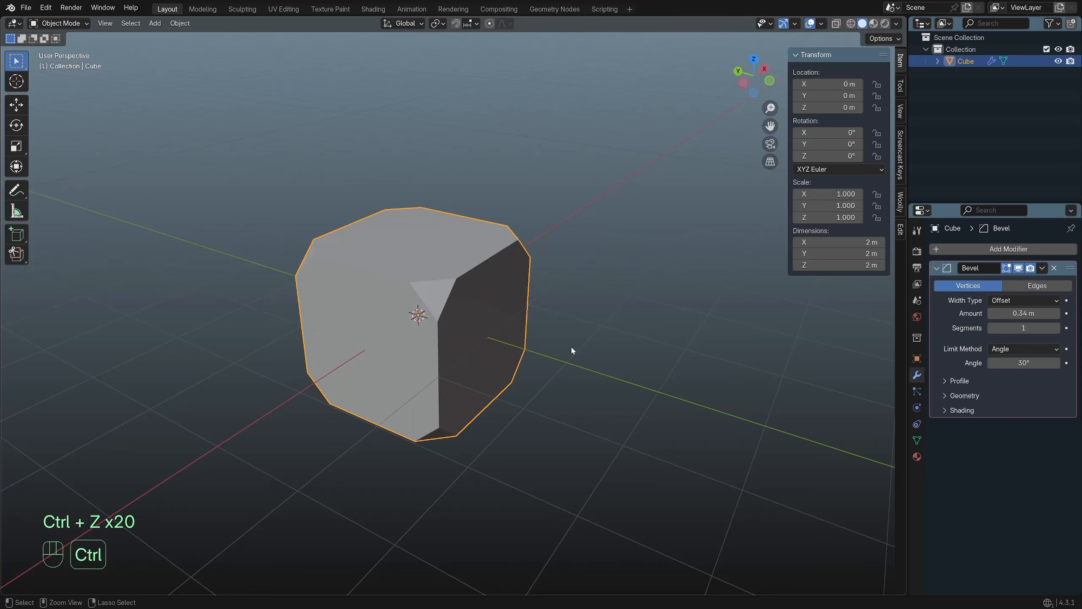
key("ctrl+z")
key("ctrl+z")
key("ctrl+z")
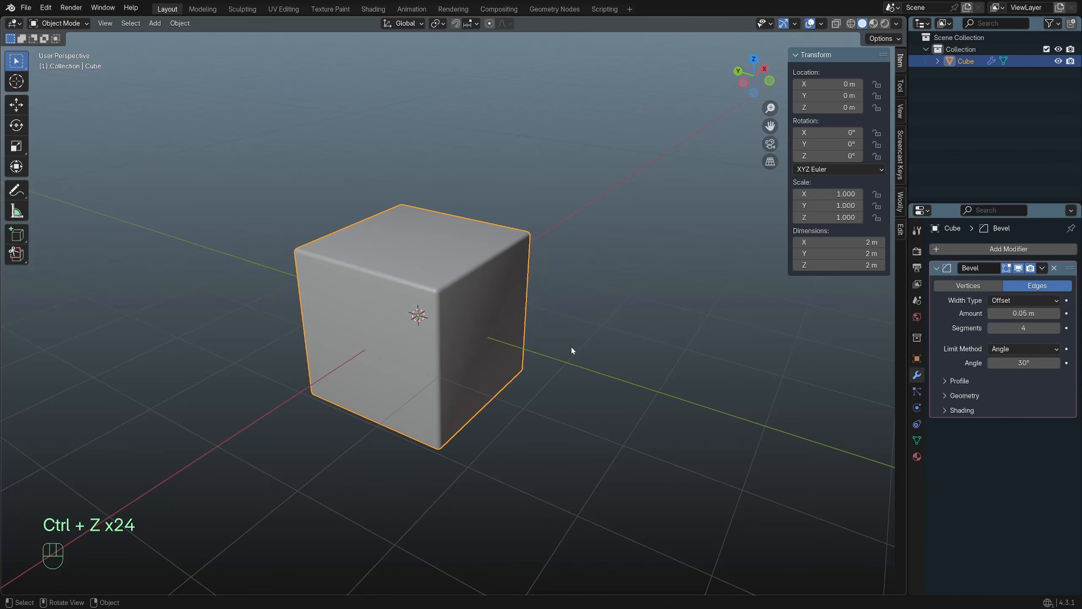
Deselect the edge-bevelled cube in Object Mode.
middle_click_drag(571, 349, 627, 340, "shift")
scroll(627, 340, "down", 1)
left_click(630, 362)
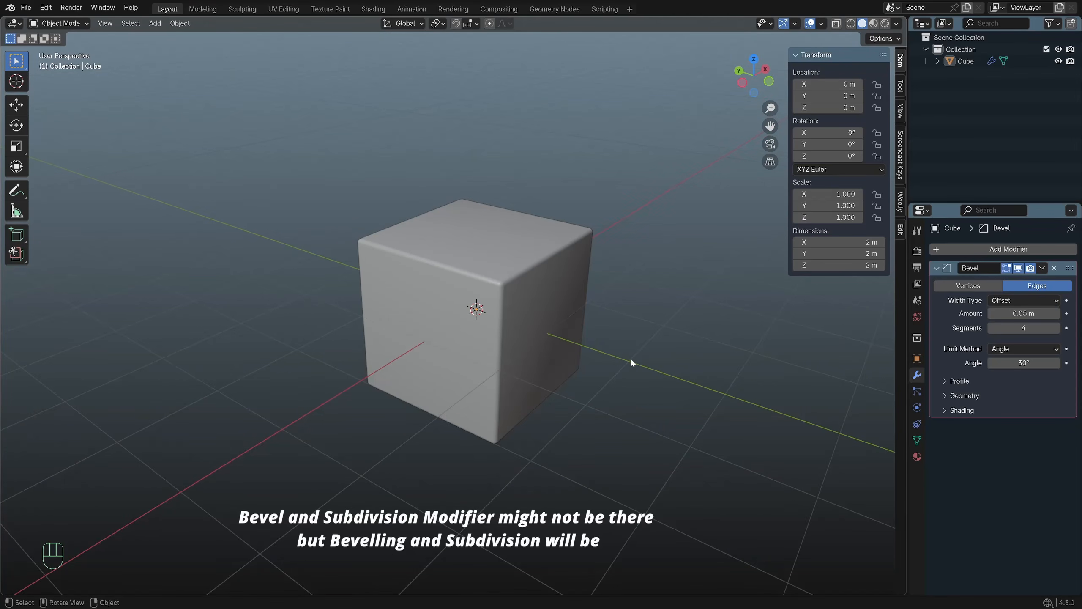